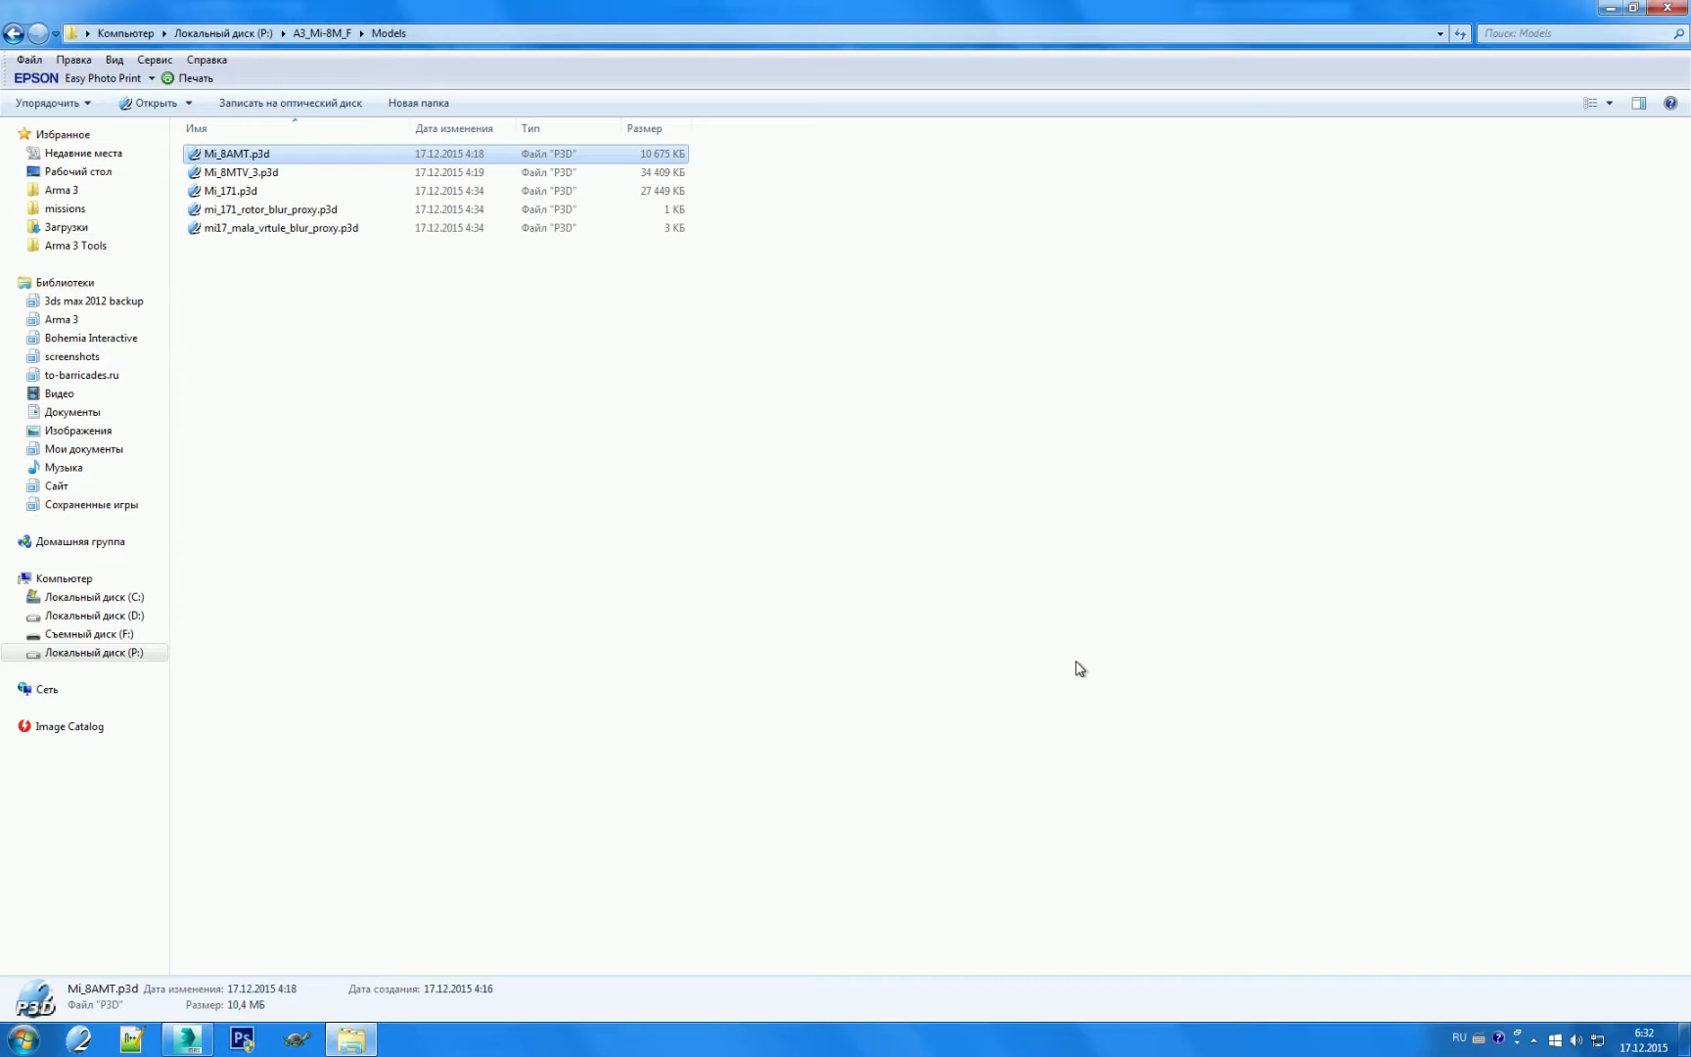
Step: Open Mi_8AMT.p3d and cycle through LODs 2.000 and 4.000, ending back on 1.000
double_click(393, 159)
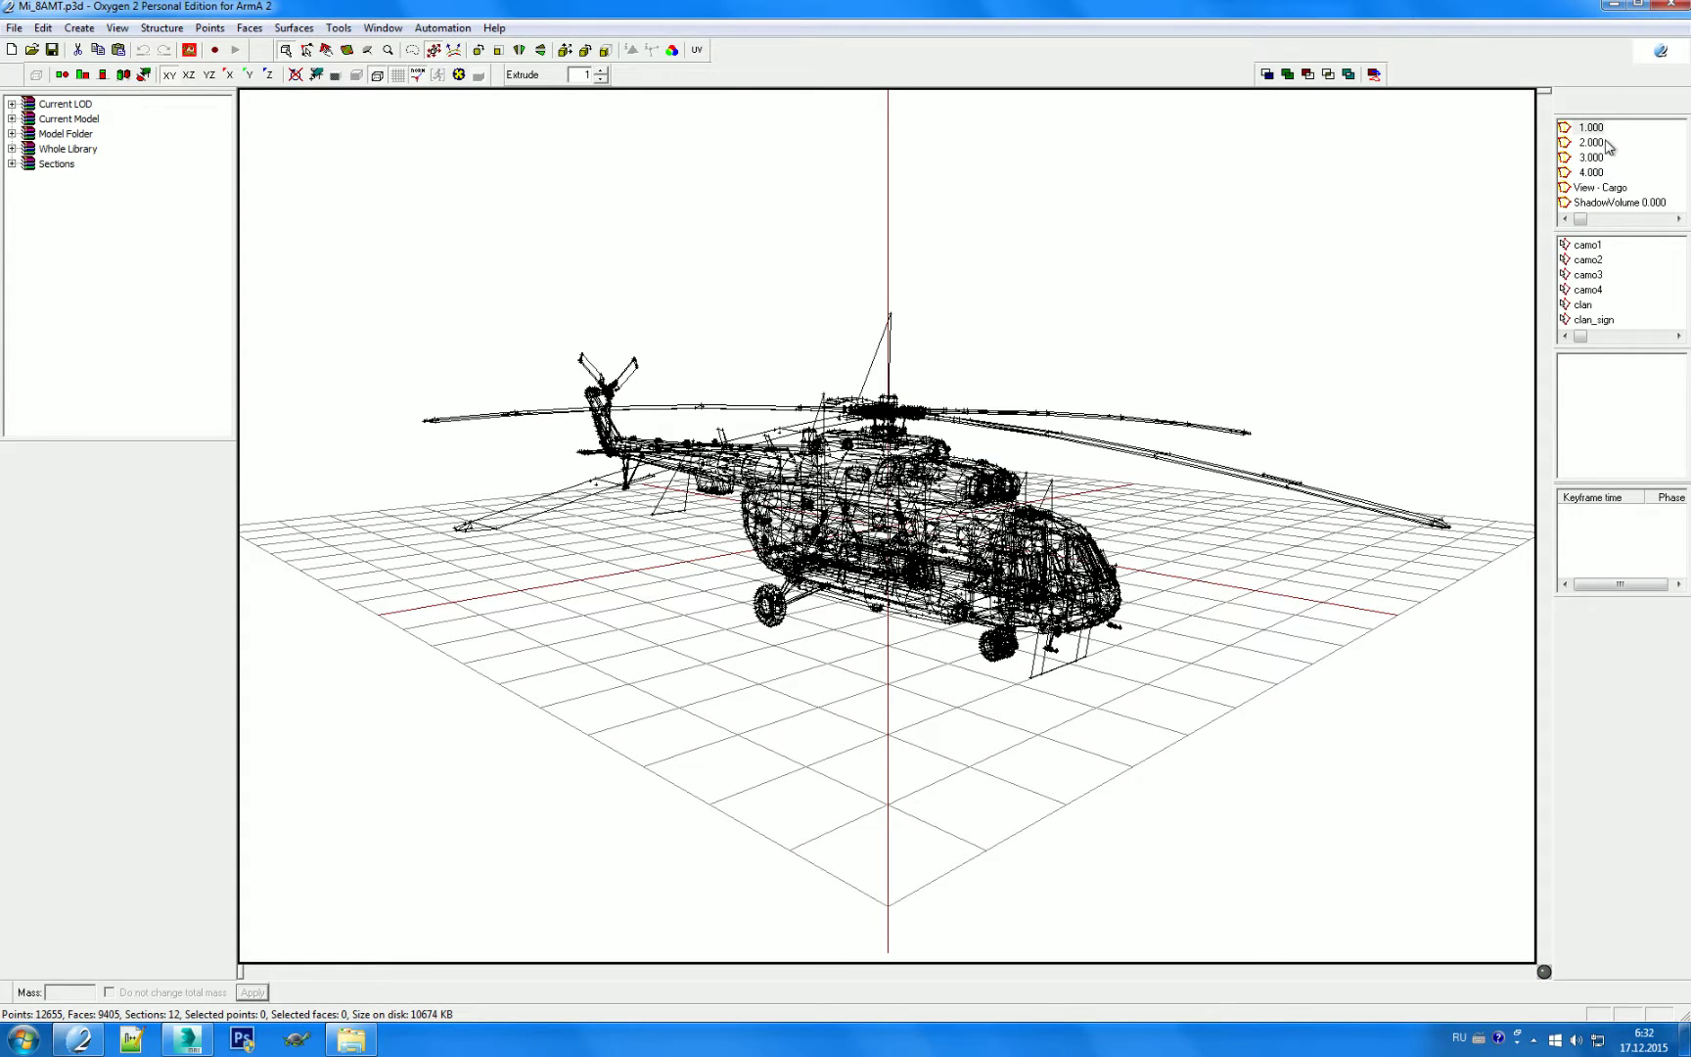
left_click(1593, 143)
left_click(1592, 173)
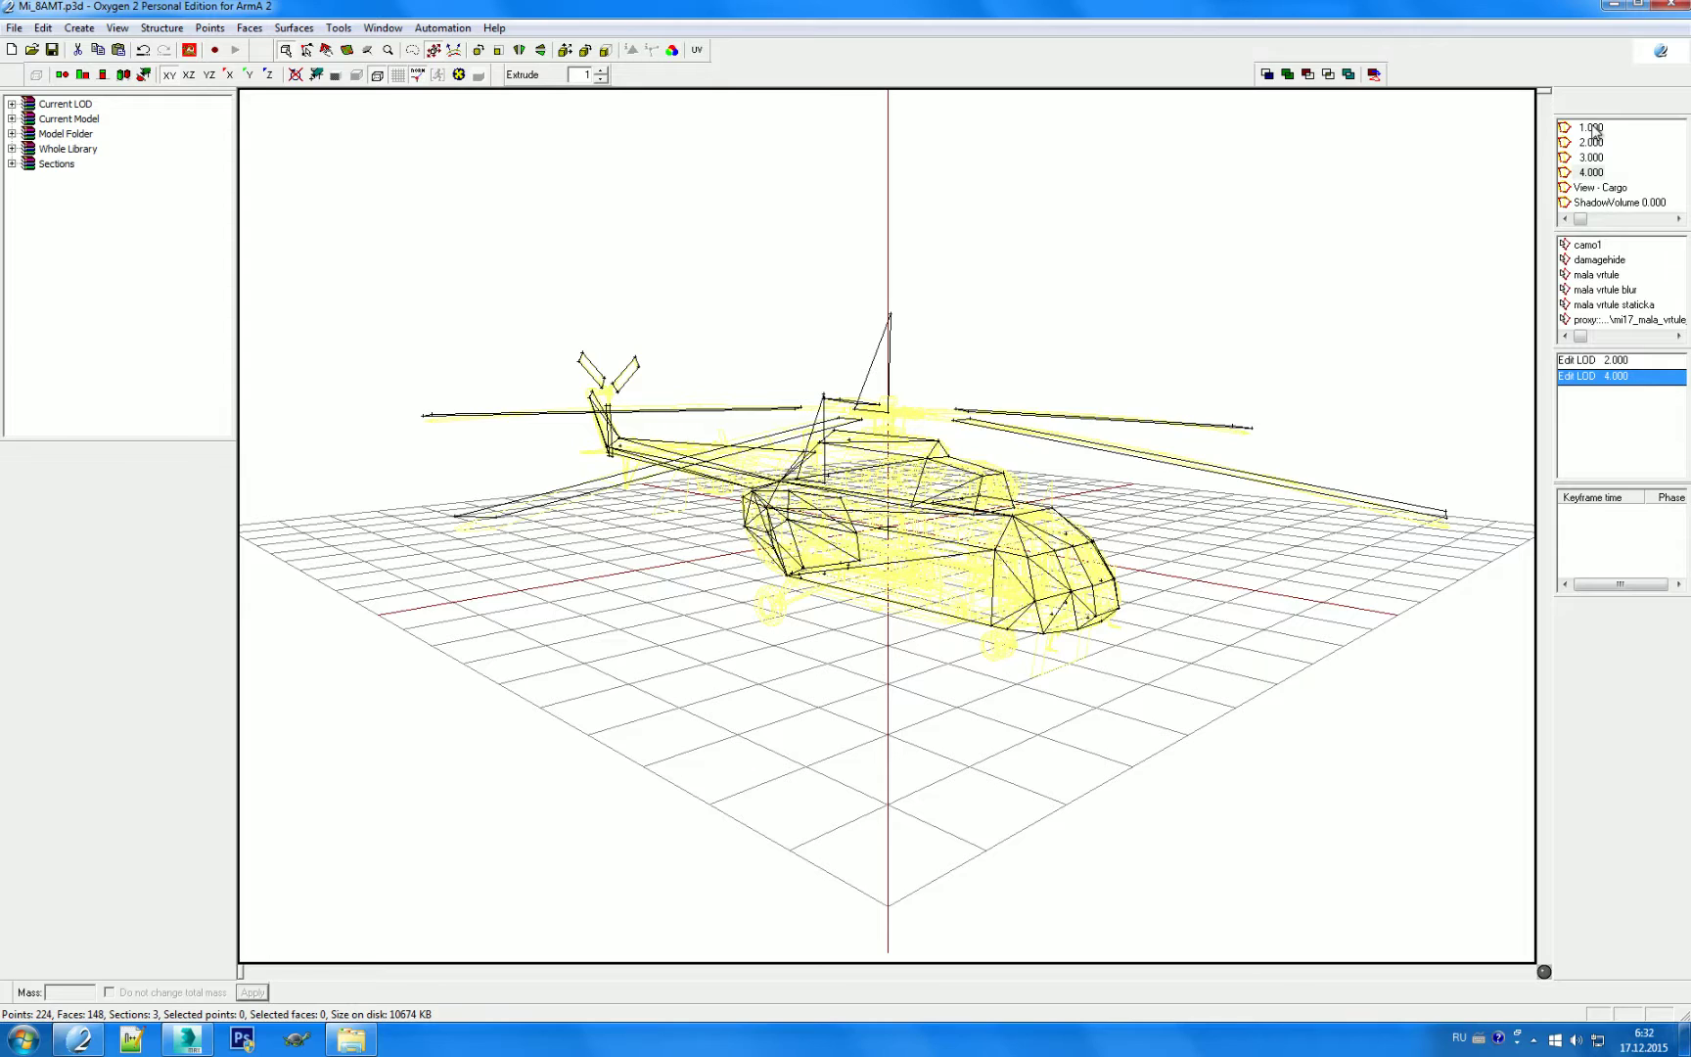
left_click(1592, 128)
left_click(1595, 143)
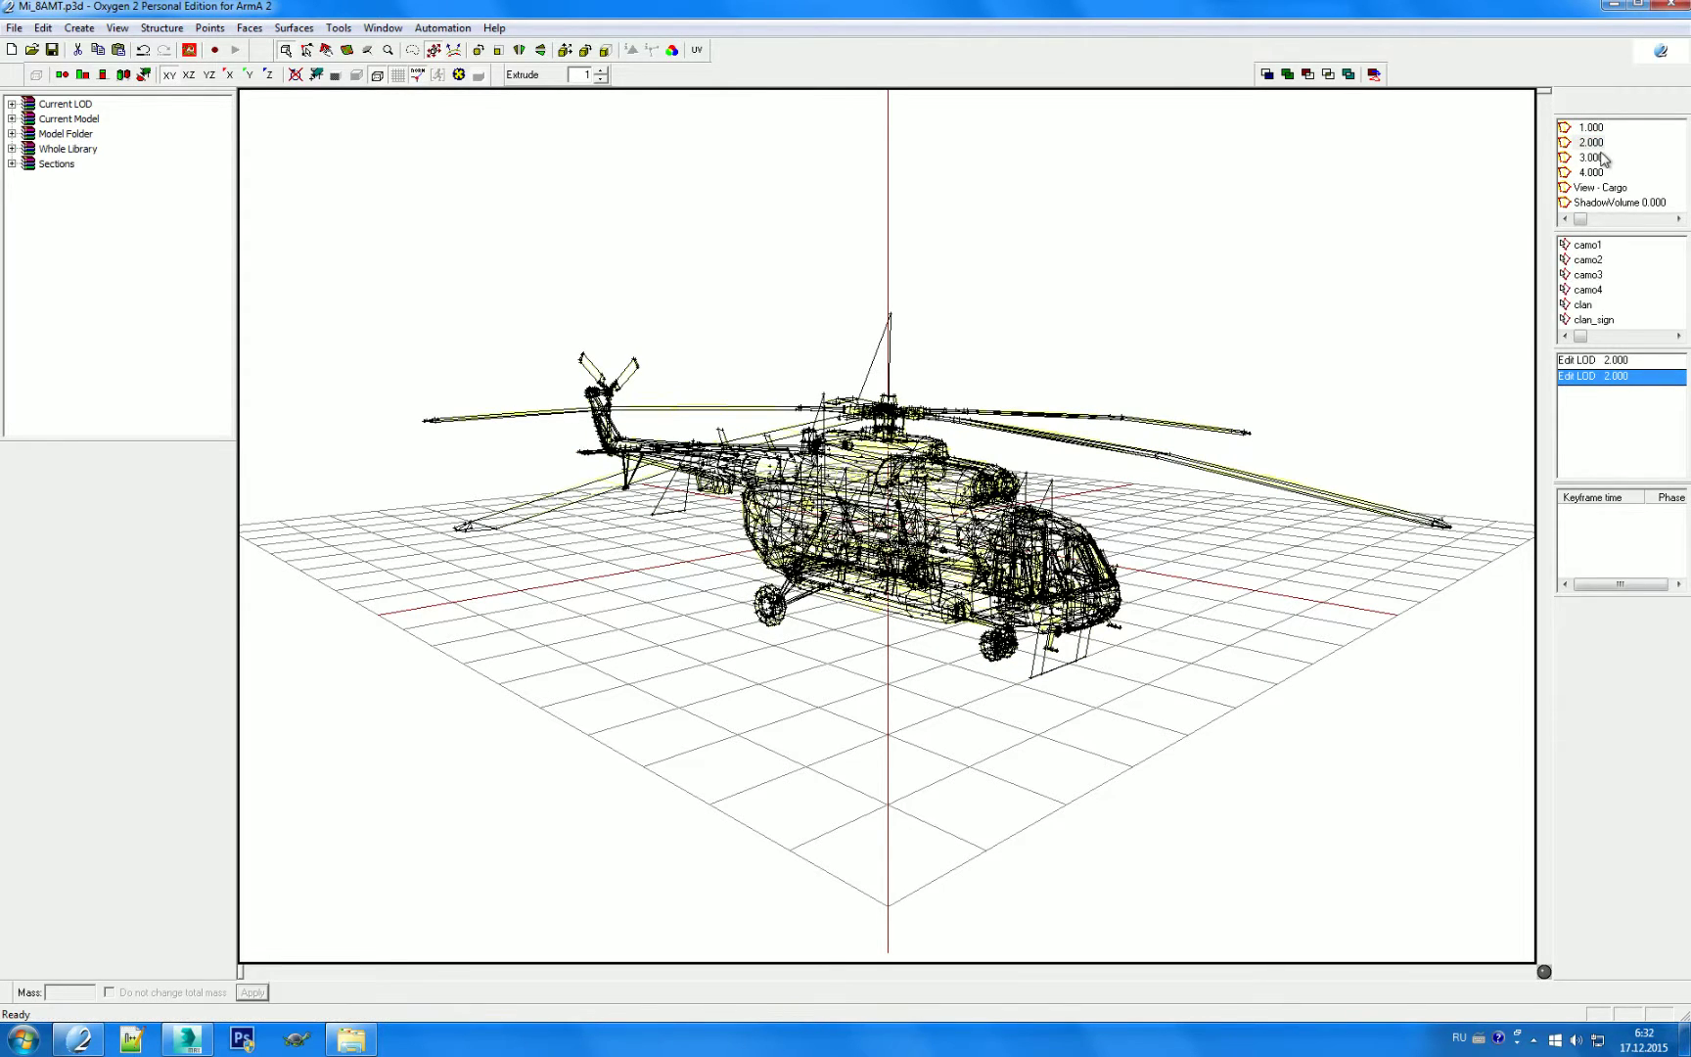
left_click(1596, 173)
left_click(1595, 128)
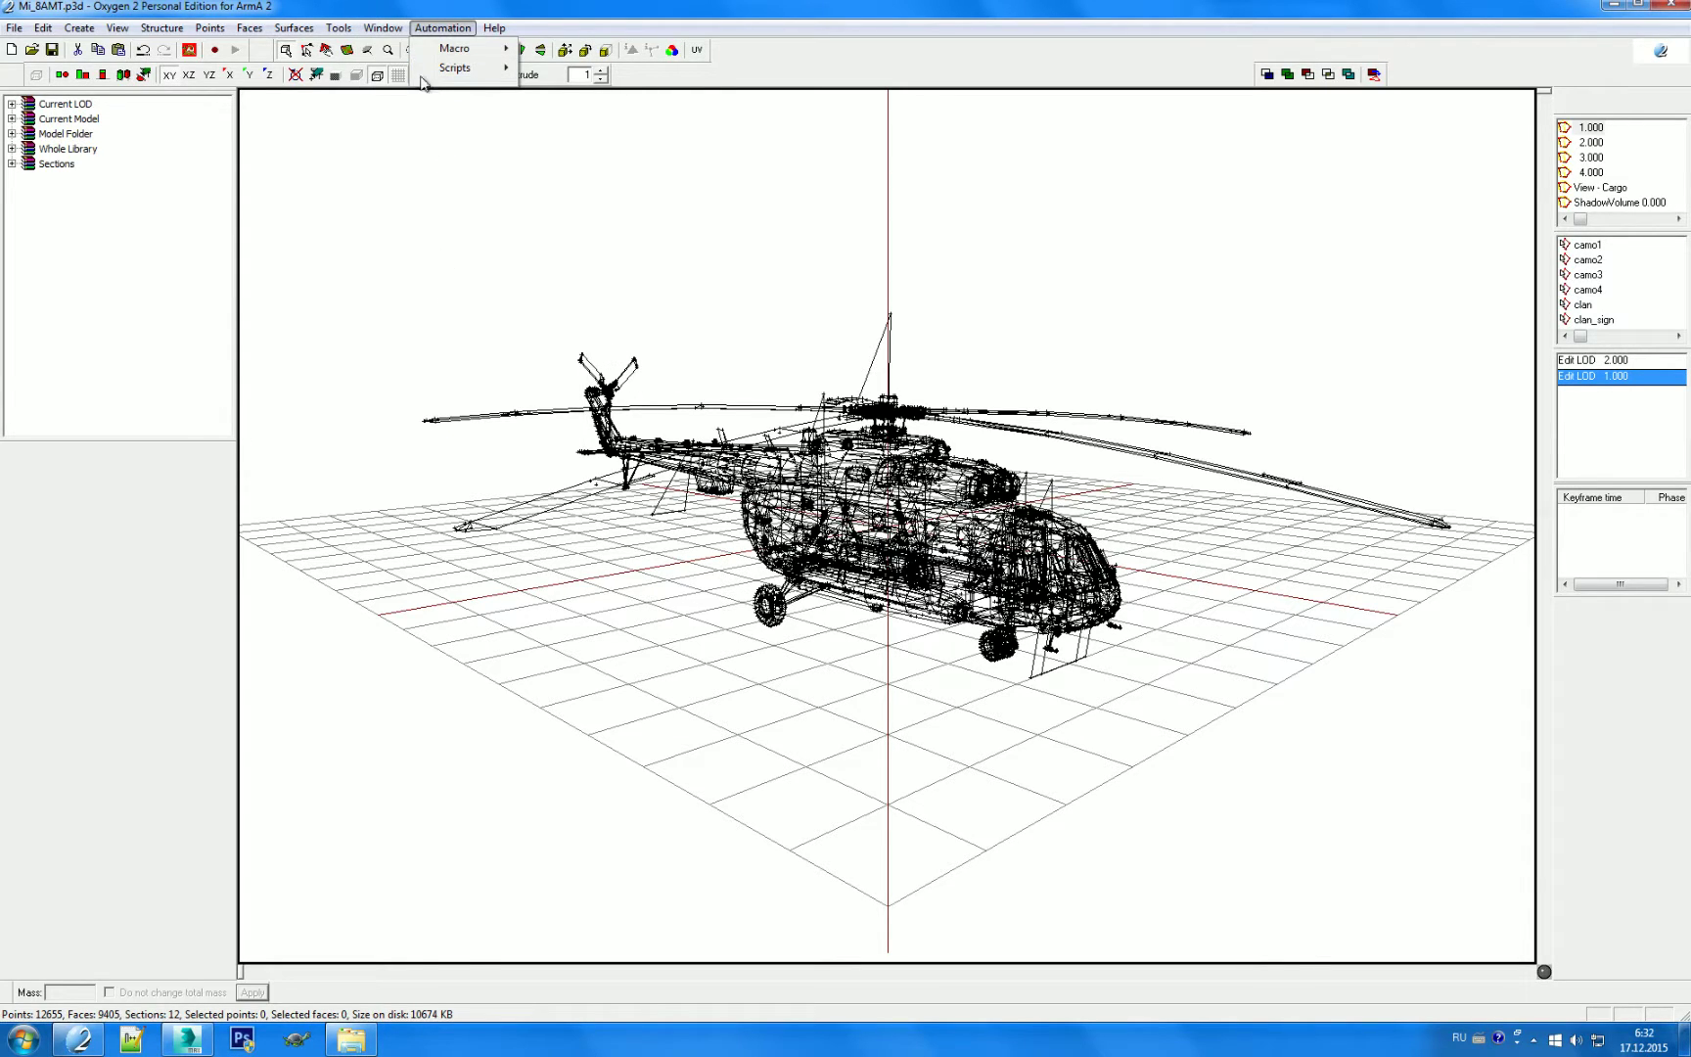
Step: Hide the library tree panel, then show it again
left_click(403, 28)
left_click(430, 306)
left_click(383, 28)
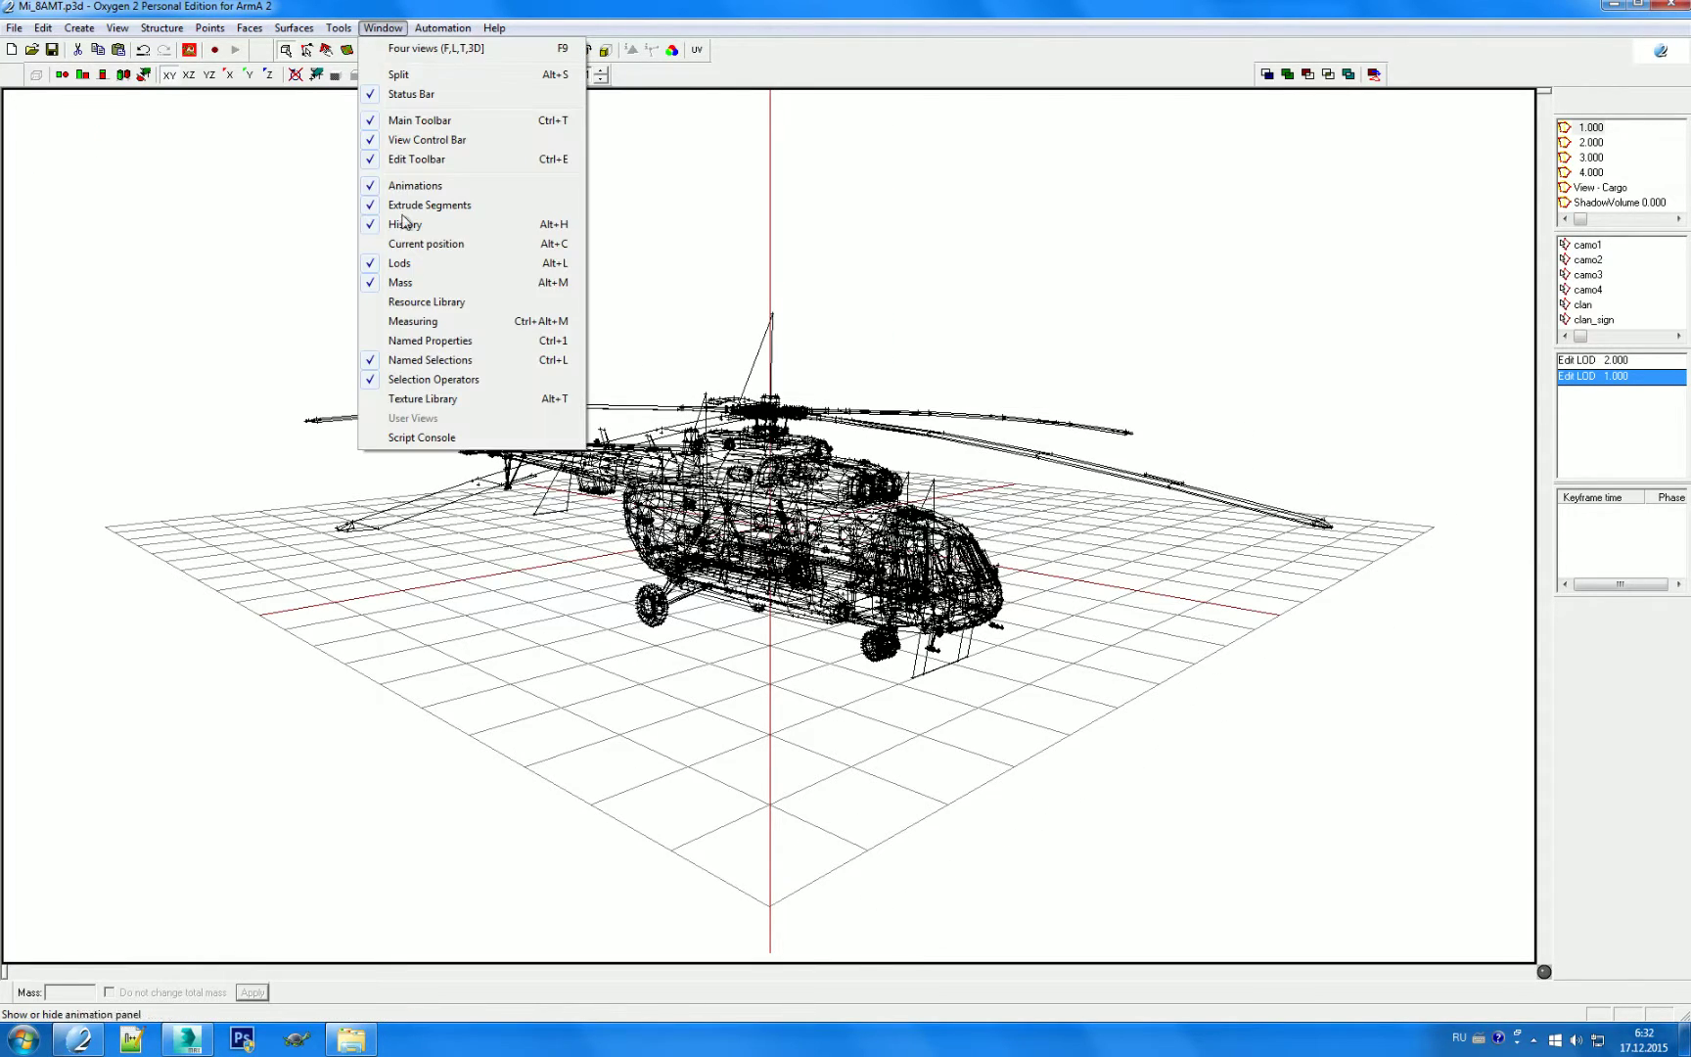
left_click(416, 297)
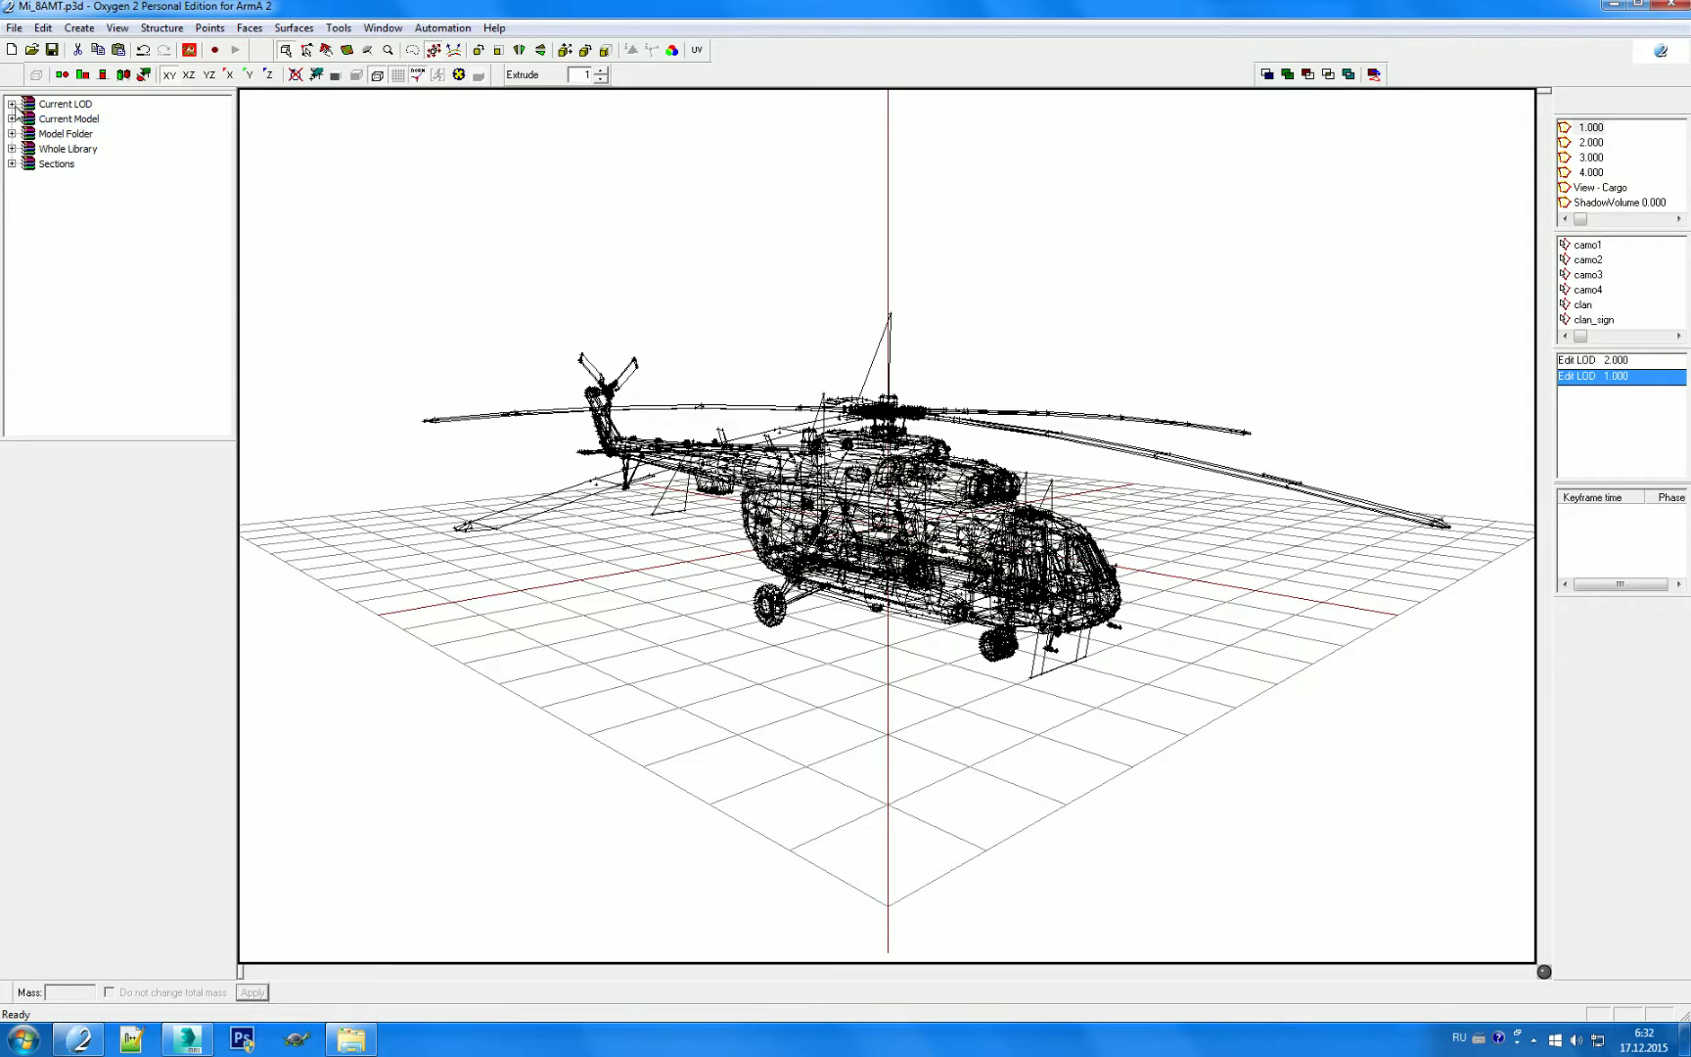
Step: List the Current LOD textures, drag one over the helicopter, collapse the tree, and open Export
left_click(12, 104)
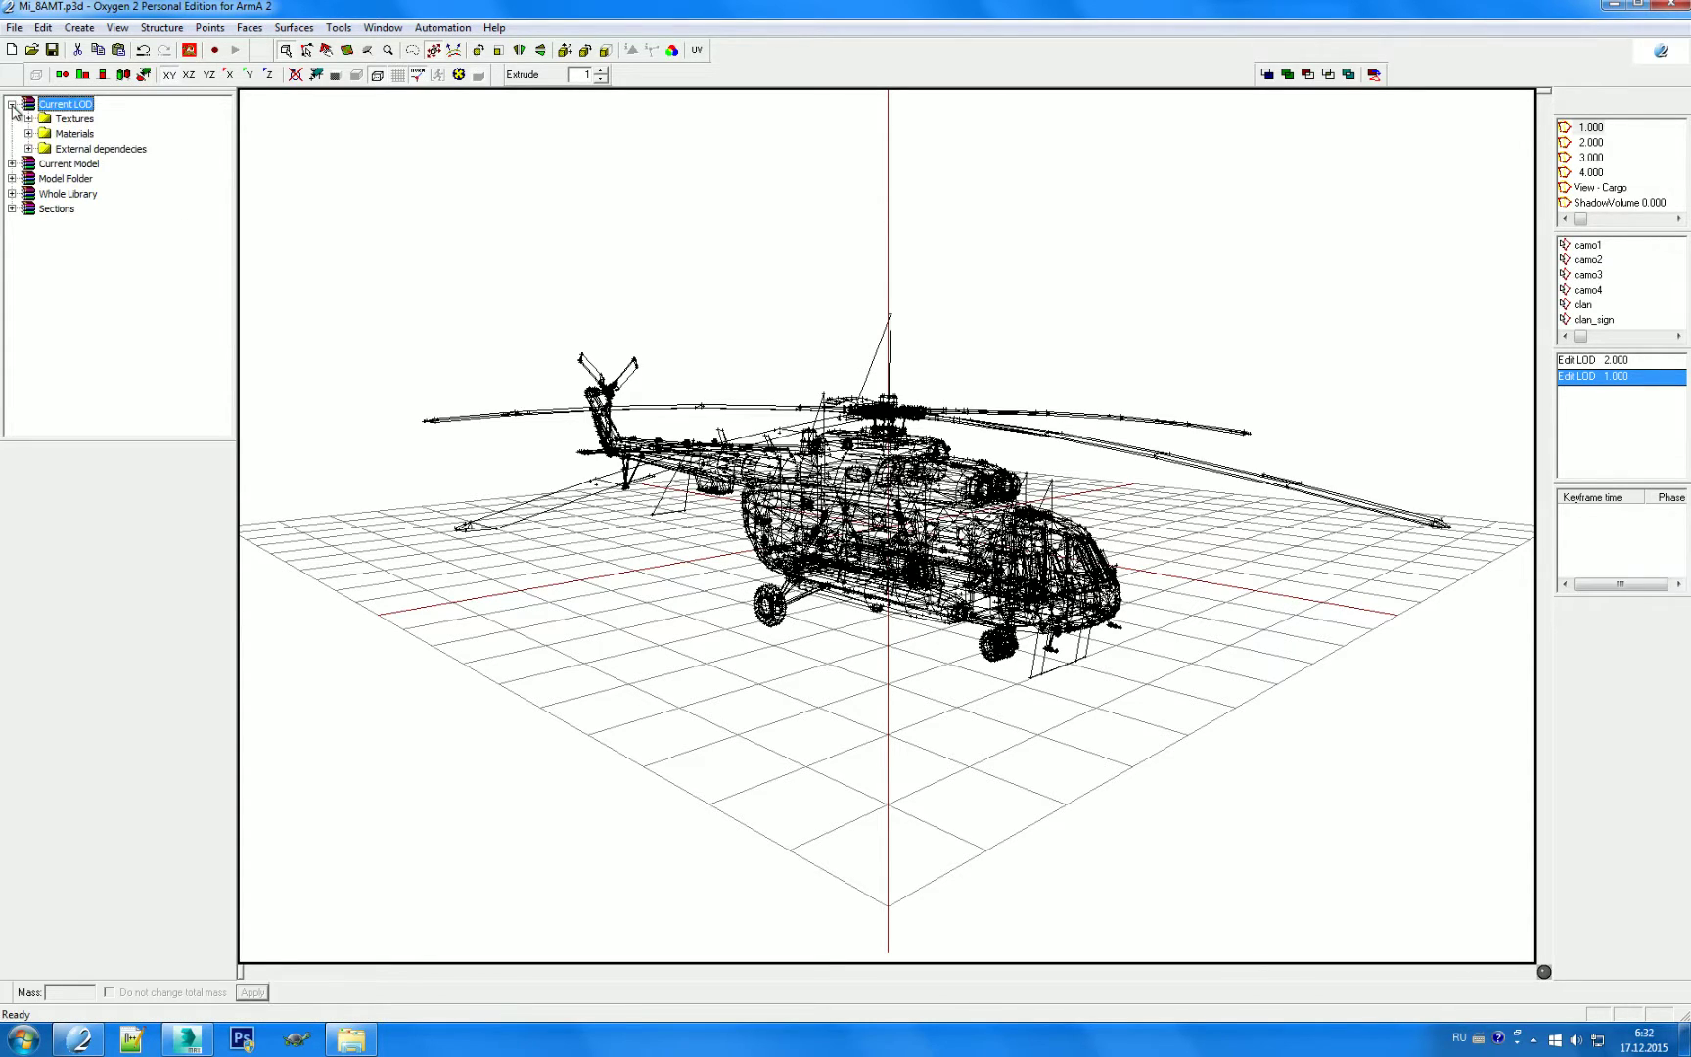
left_click(29, 118)
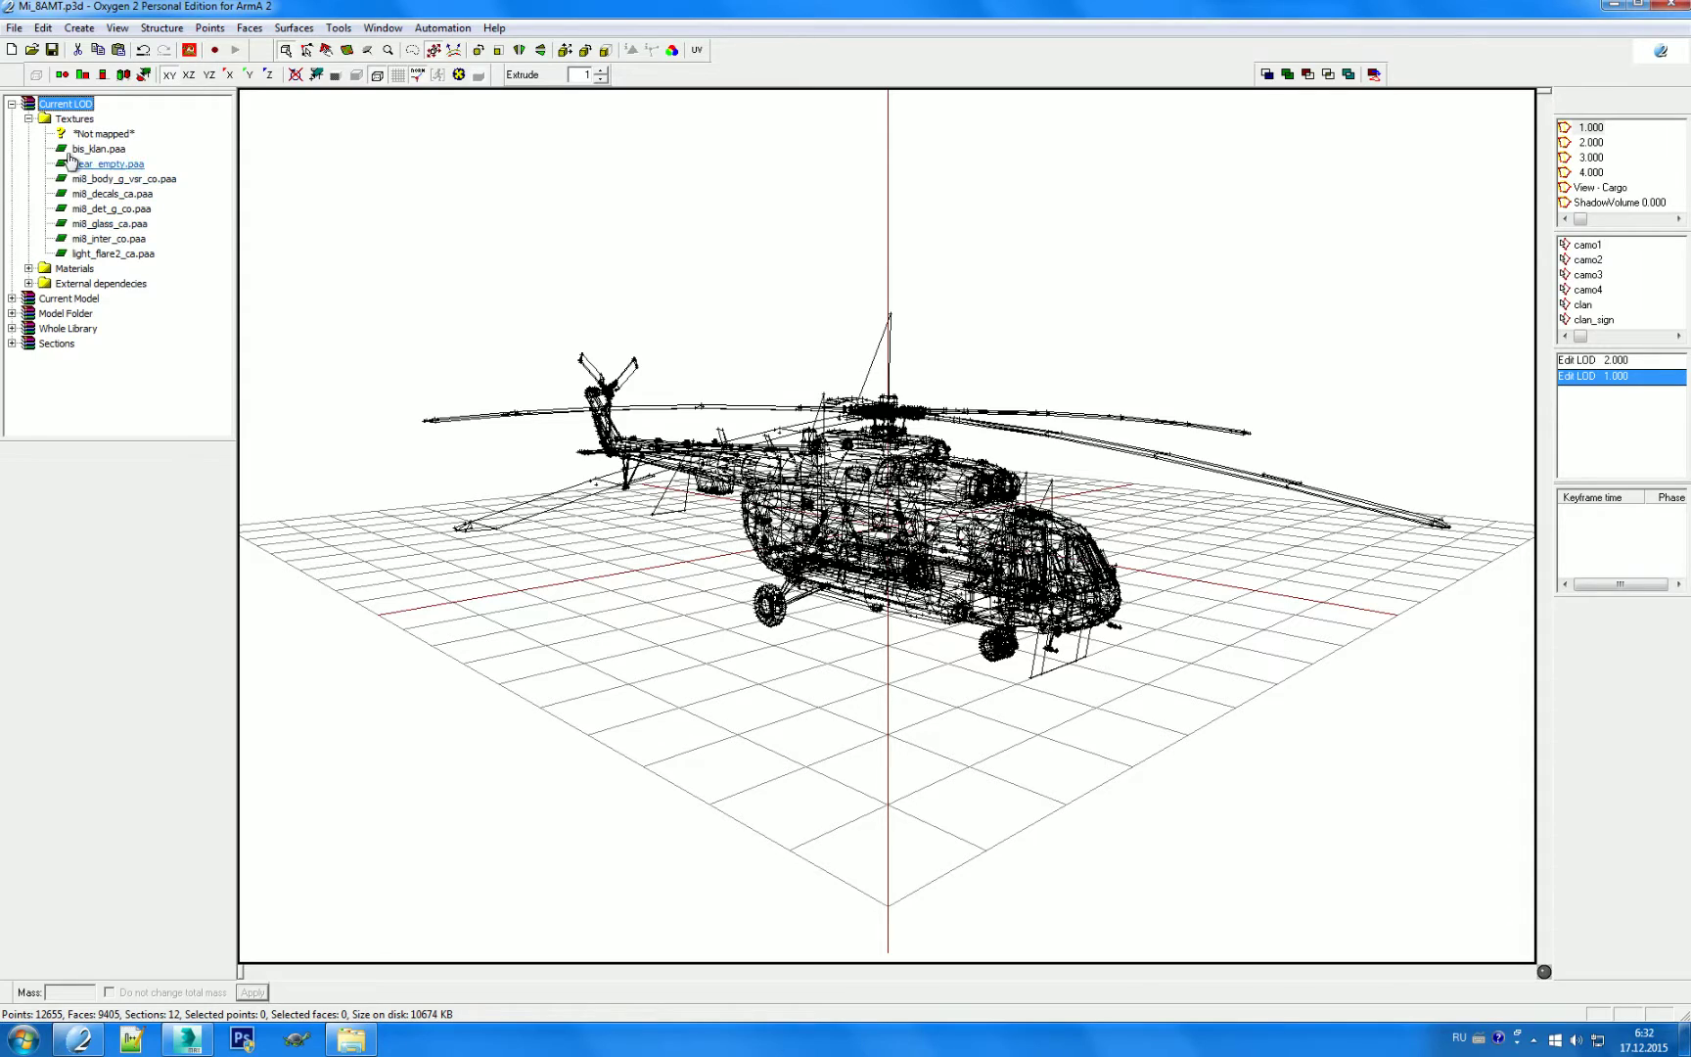
mouse_move(70, 149)
left_mouse_down()
mouse_move(363, 267)
mouse_move(682, 307)
left_mouse_up()
left_click_drag(682, 308, 680, 354)
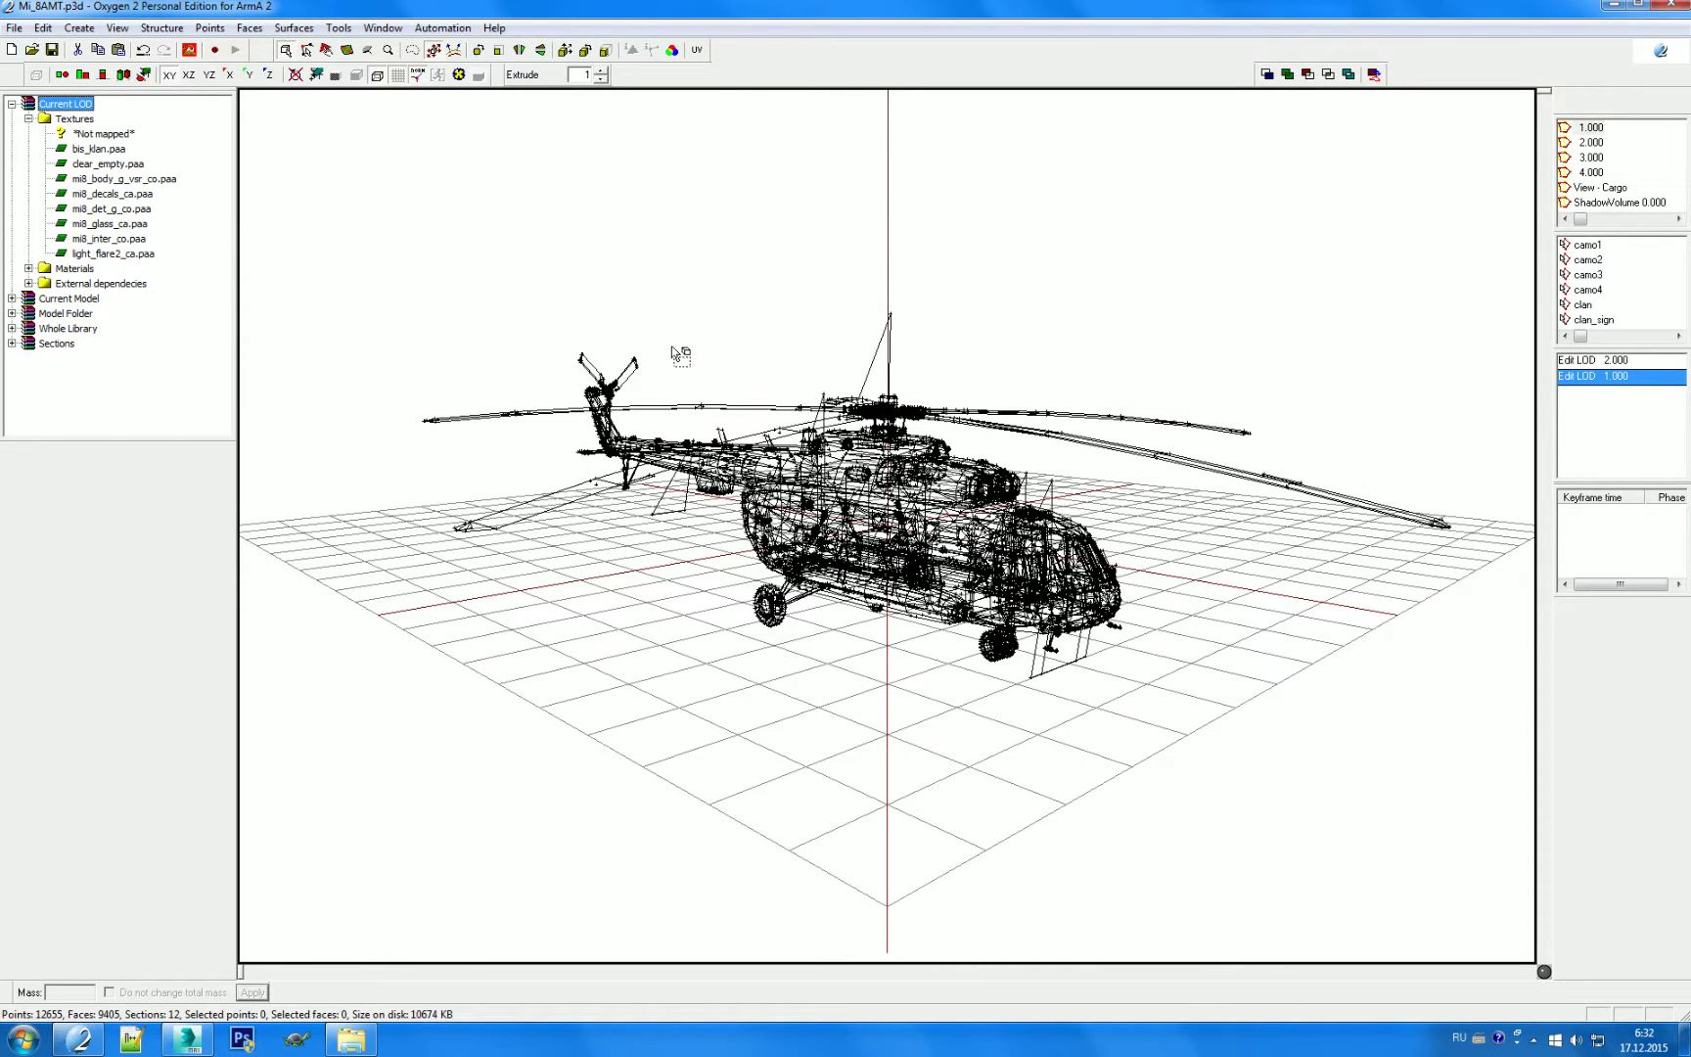
mouse_move(679, 354)
left_mouse_down()
mouse_move(351, 174)
mouse_move(149, 132)
left_mouse_up()
left_click(12, 104)
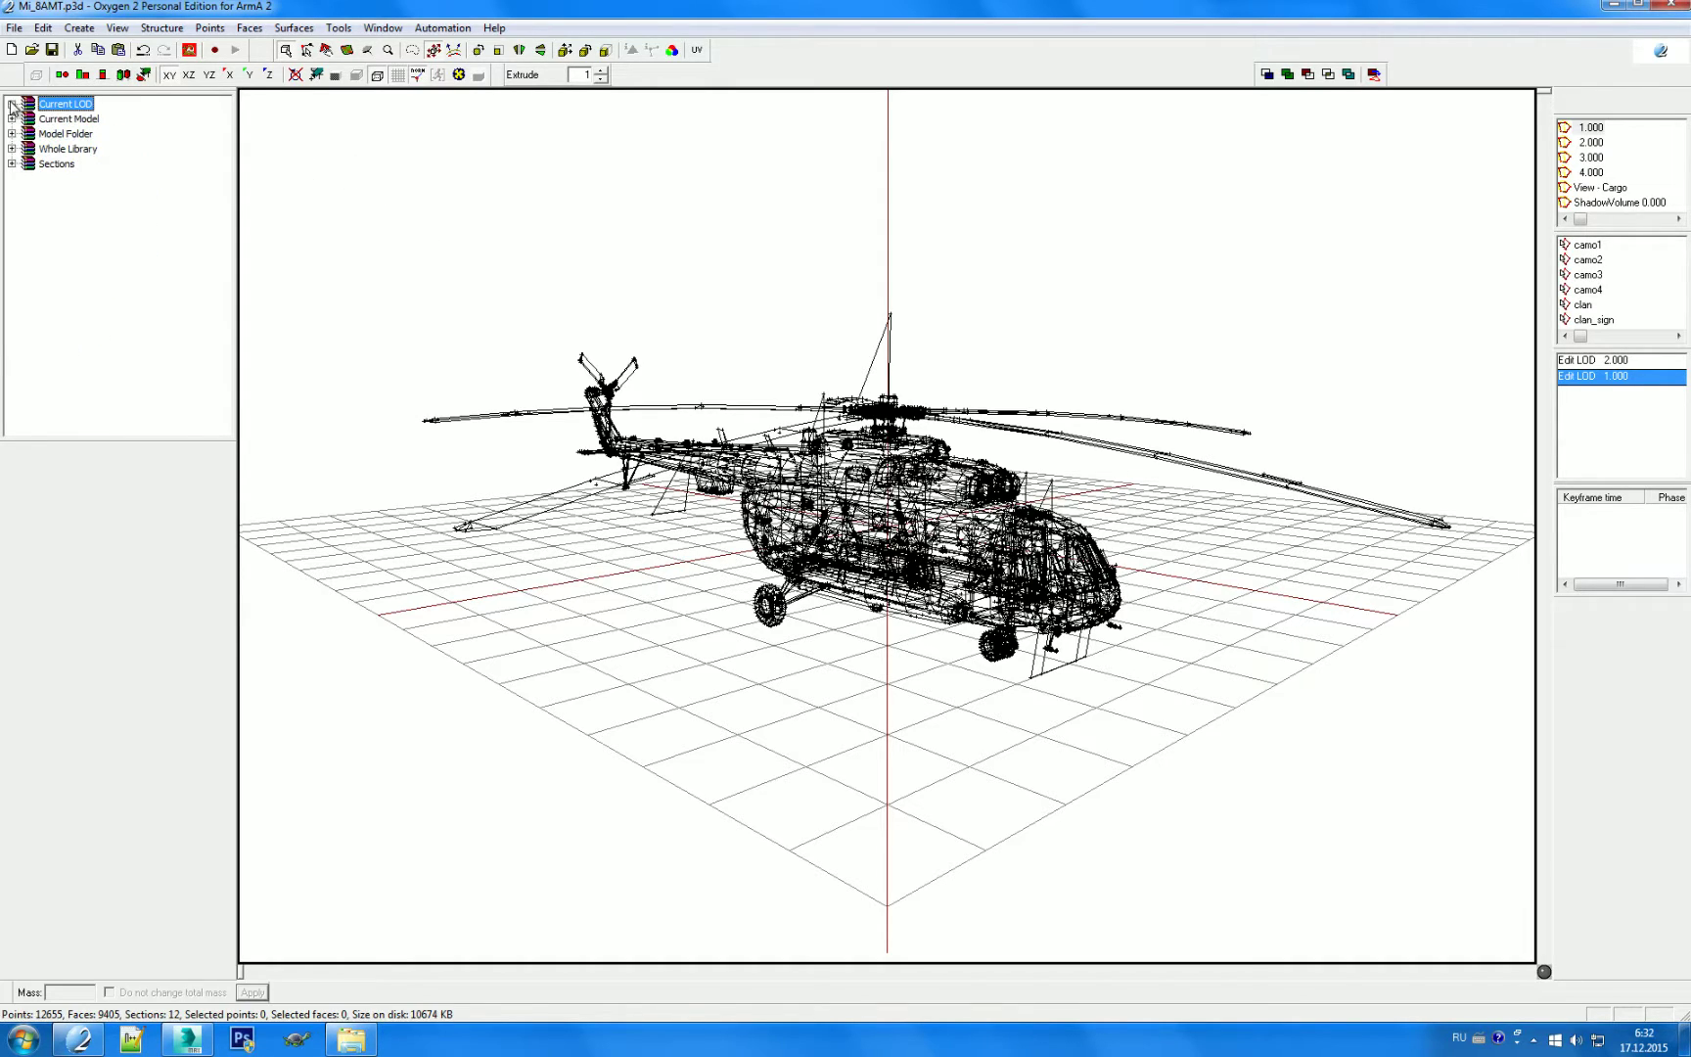
left_click(14, 28)
mouse_move(46, 205)
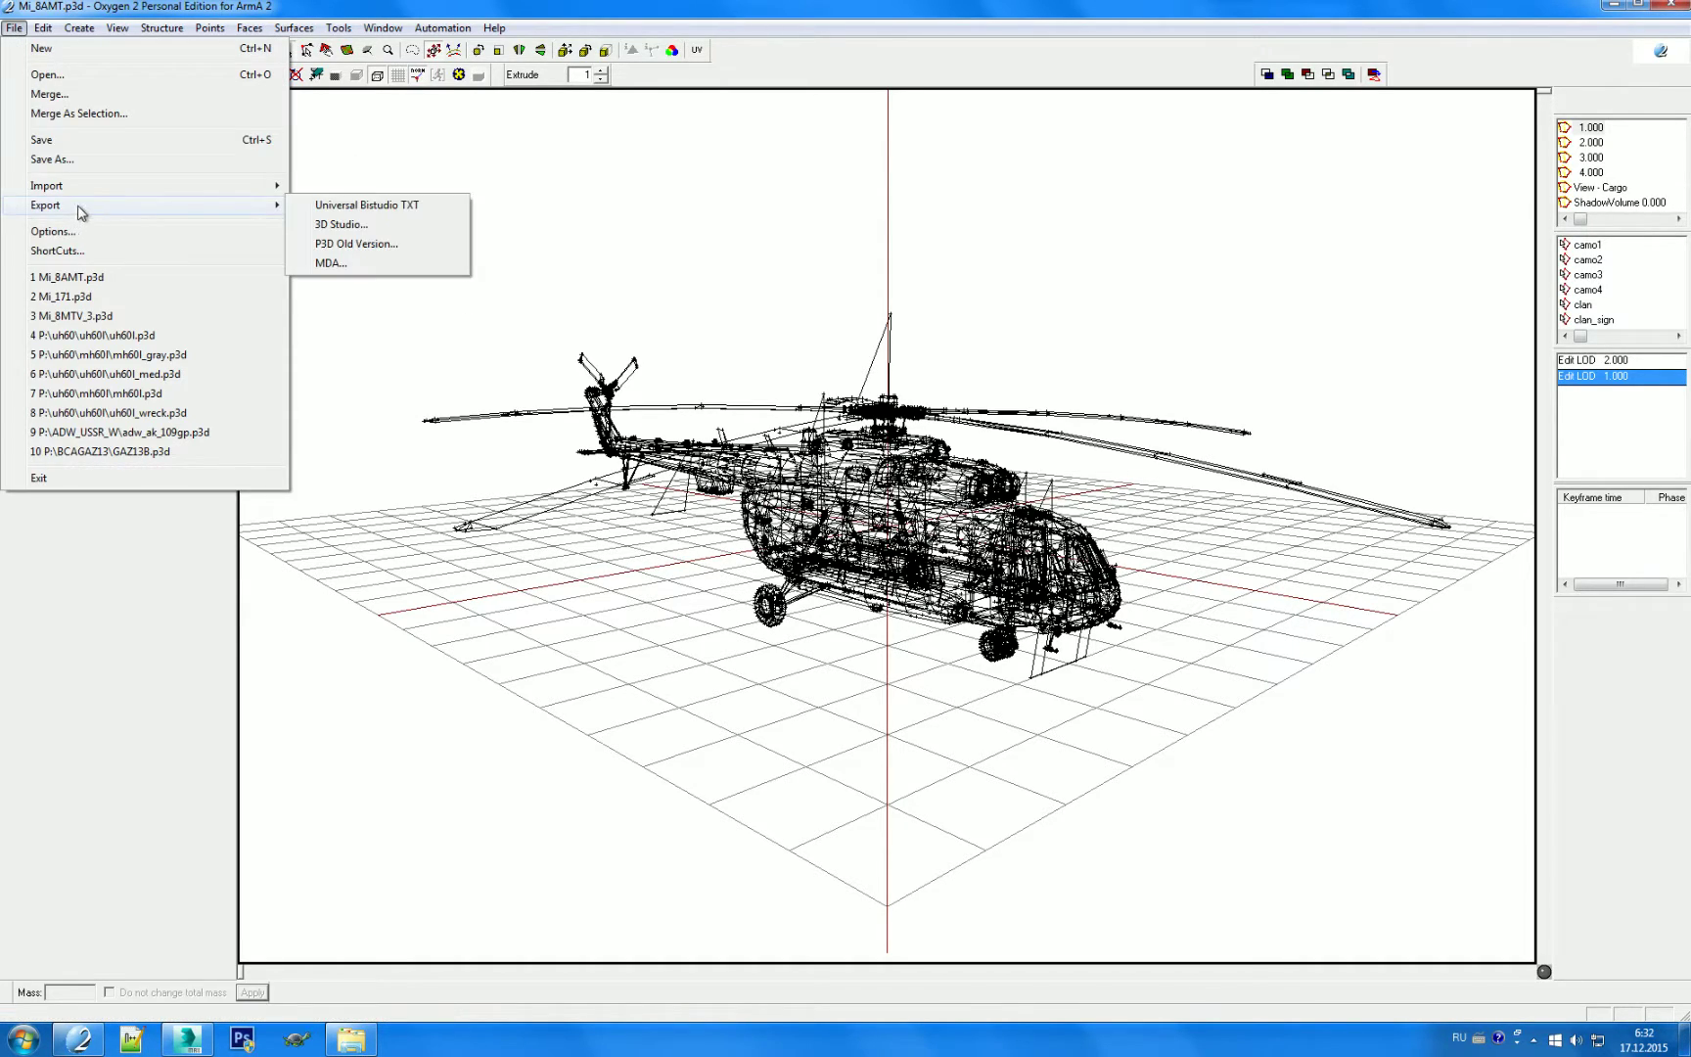
Step: Export the model as 3D Studio file lesson_model_1 in the 3ds folder
left_click(365, 225)
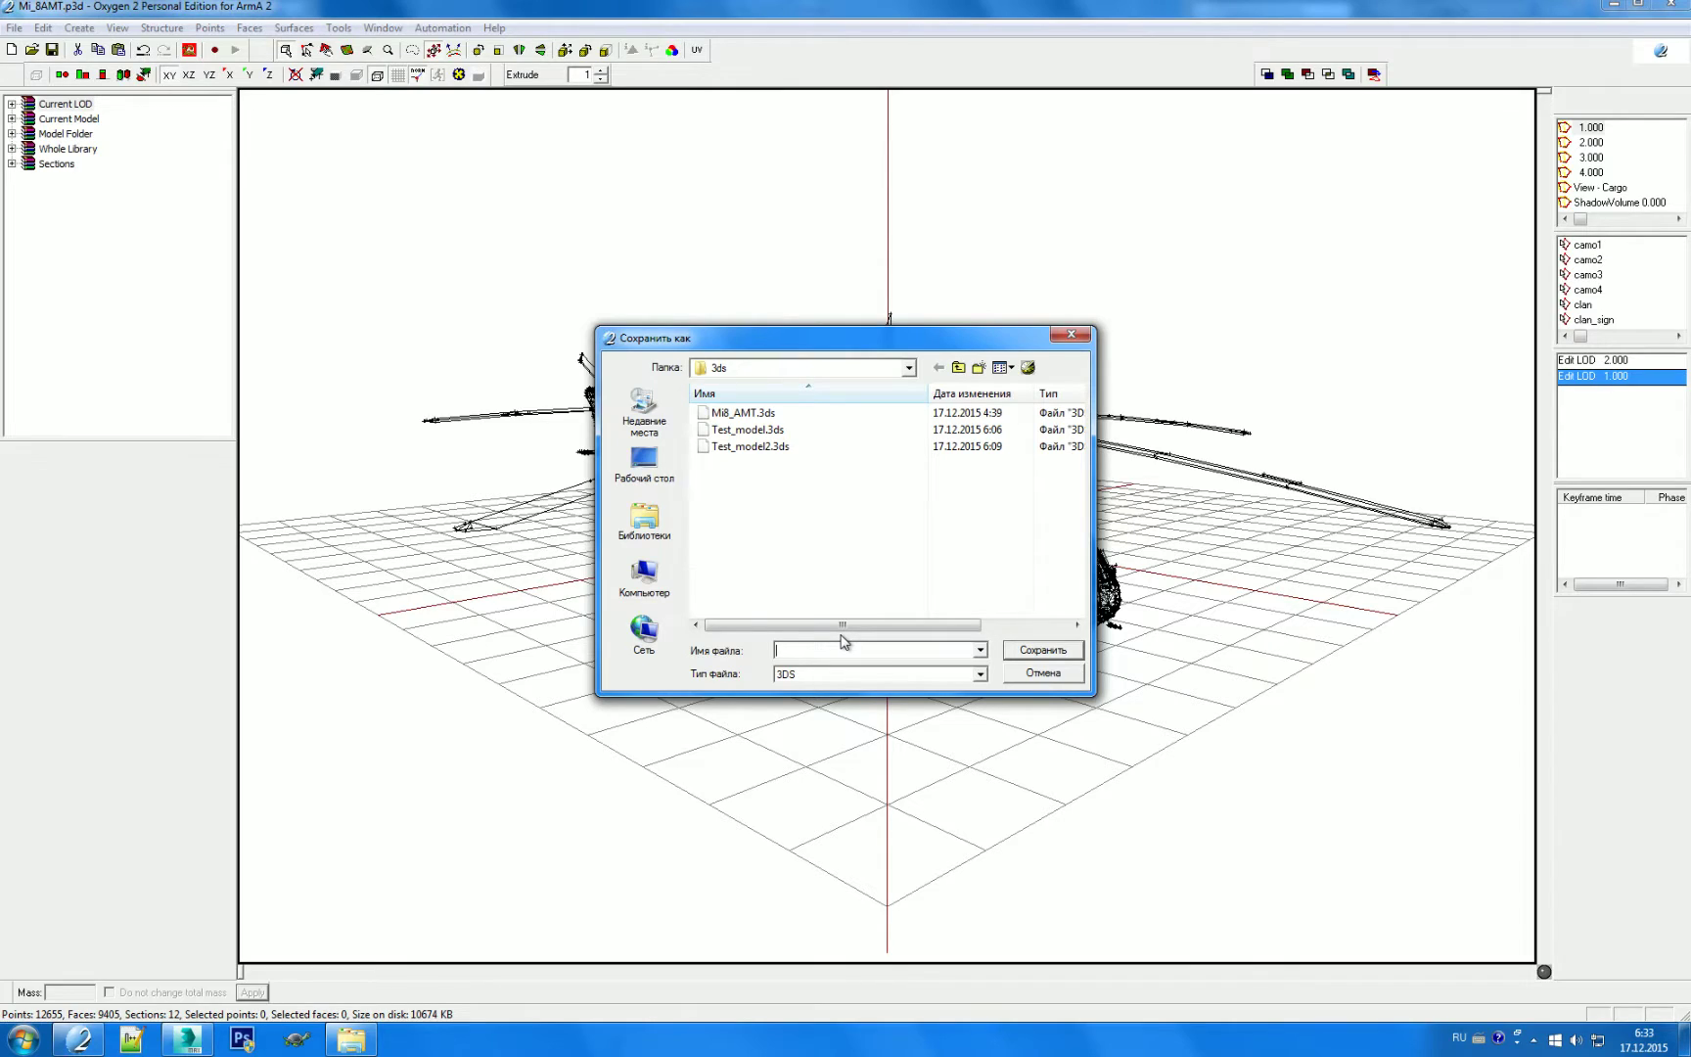
key("alt")
type("lesson_model_1")
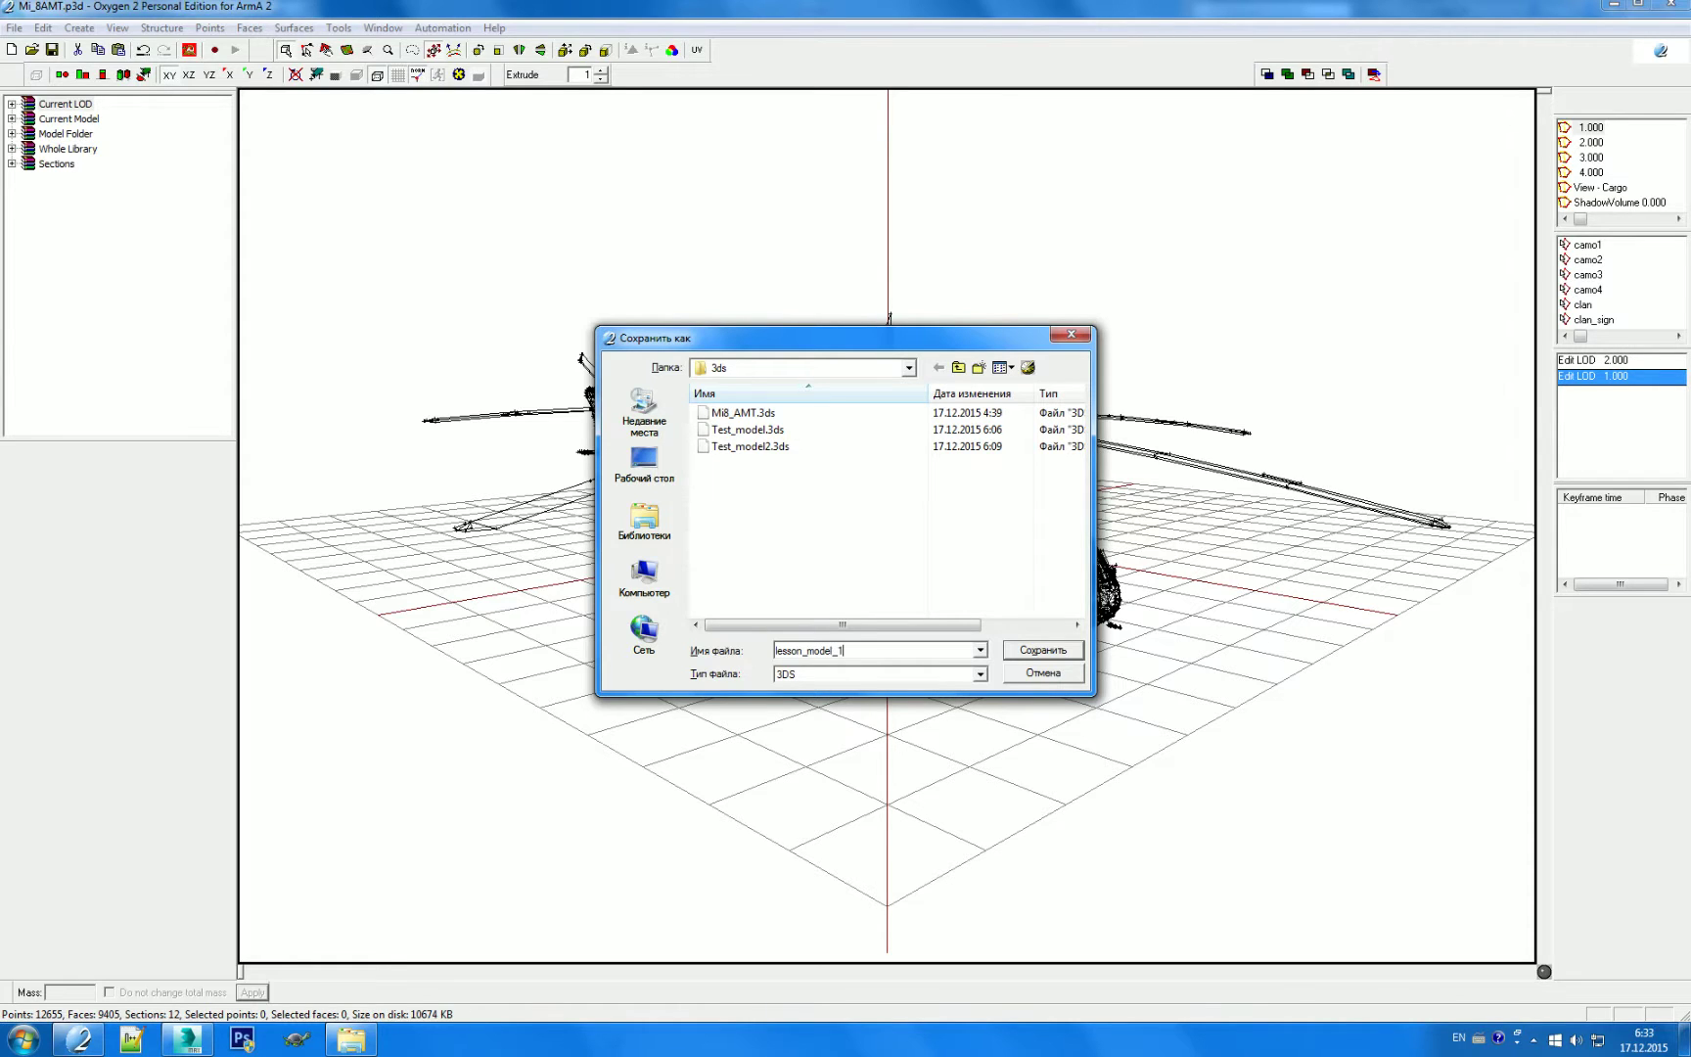
left_click(888, 370)
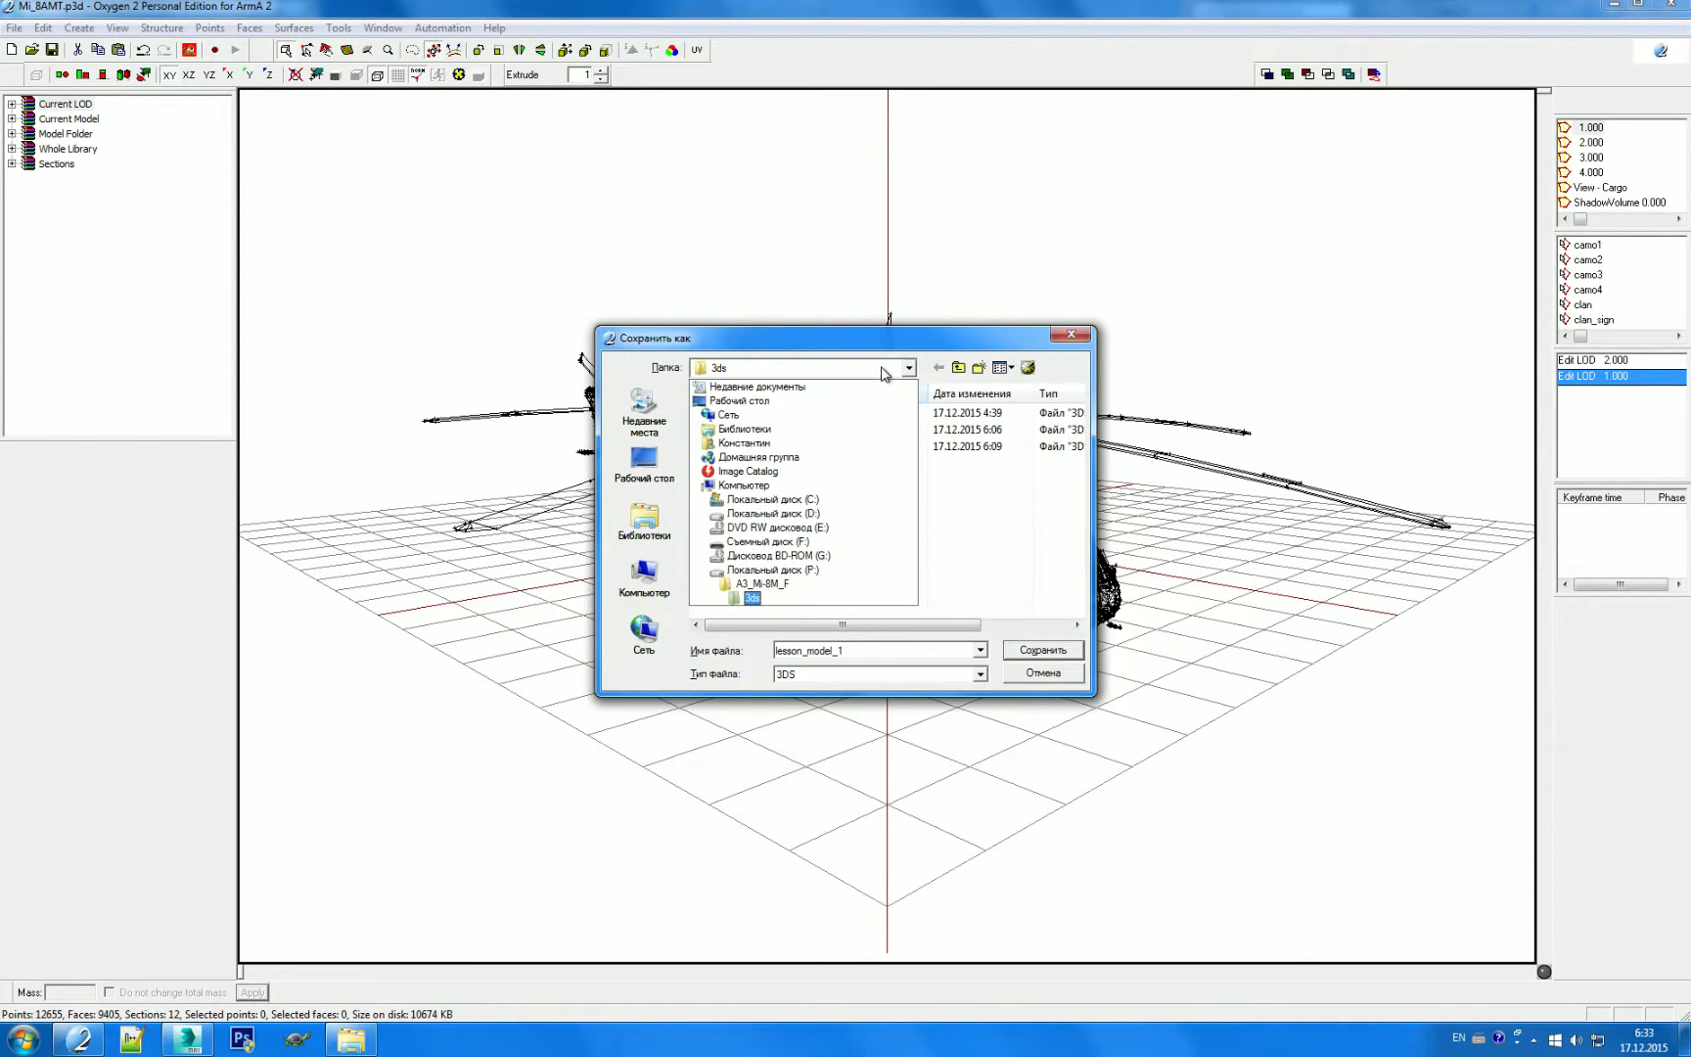
left_click(783, 599)
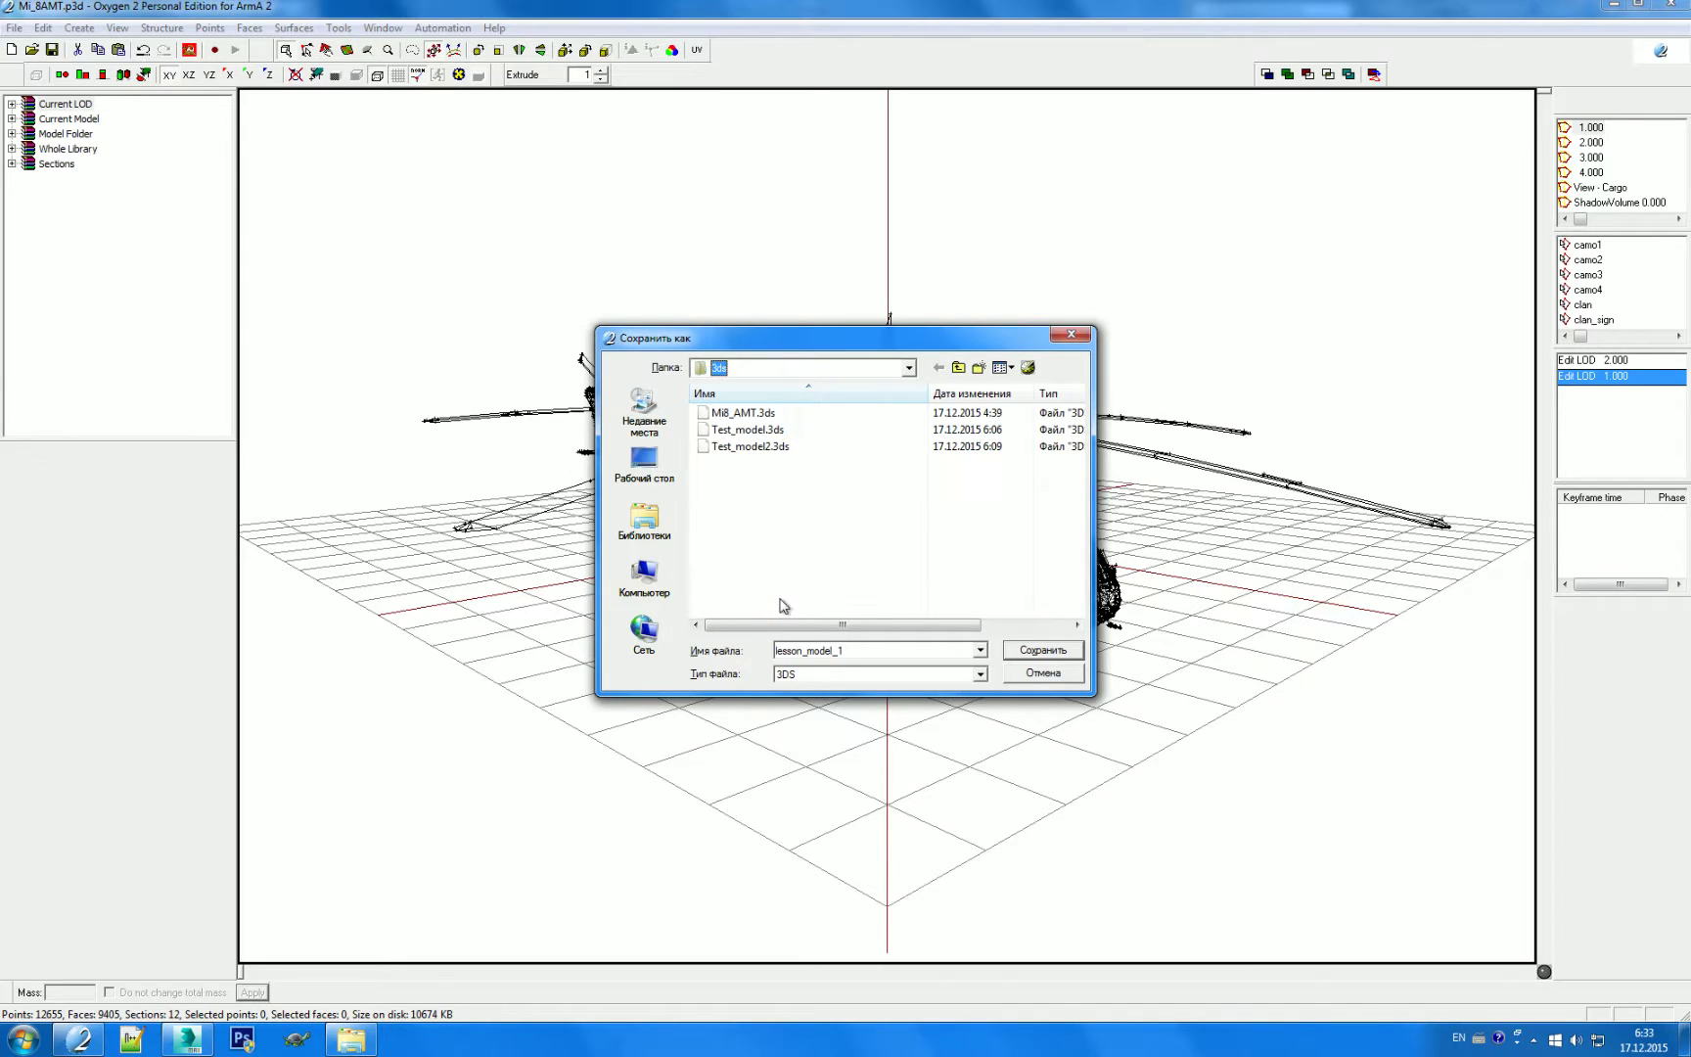
left_click(1059, 648)
left_click_drag(801, 374, 1015, 304)
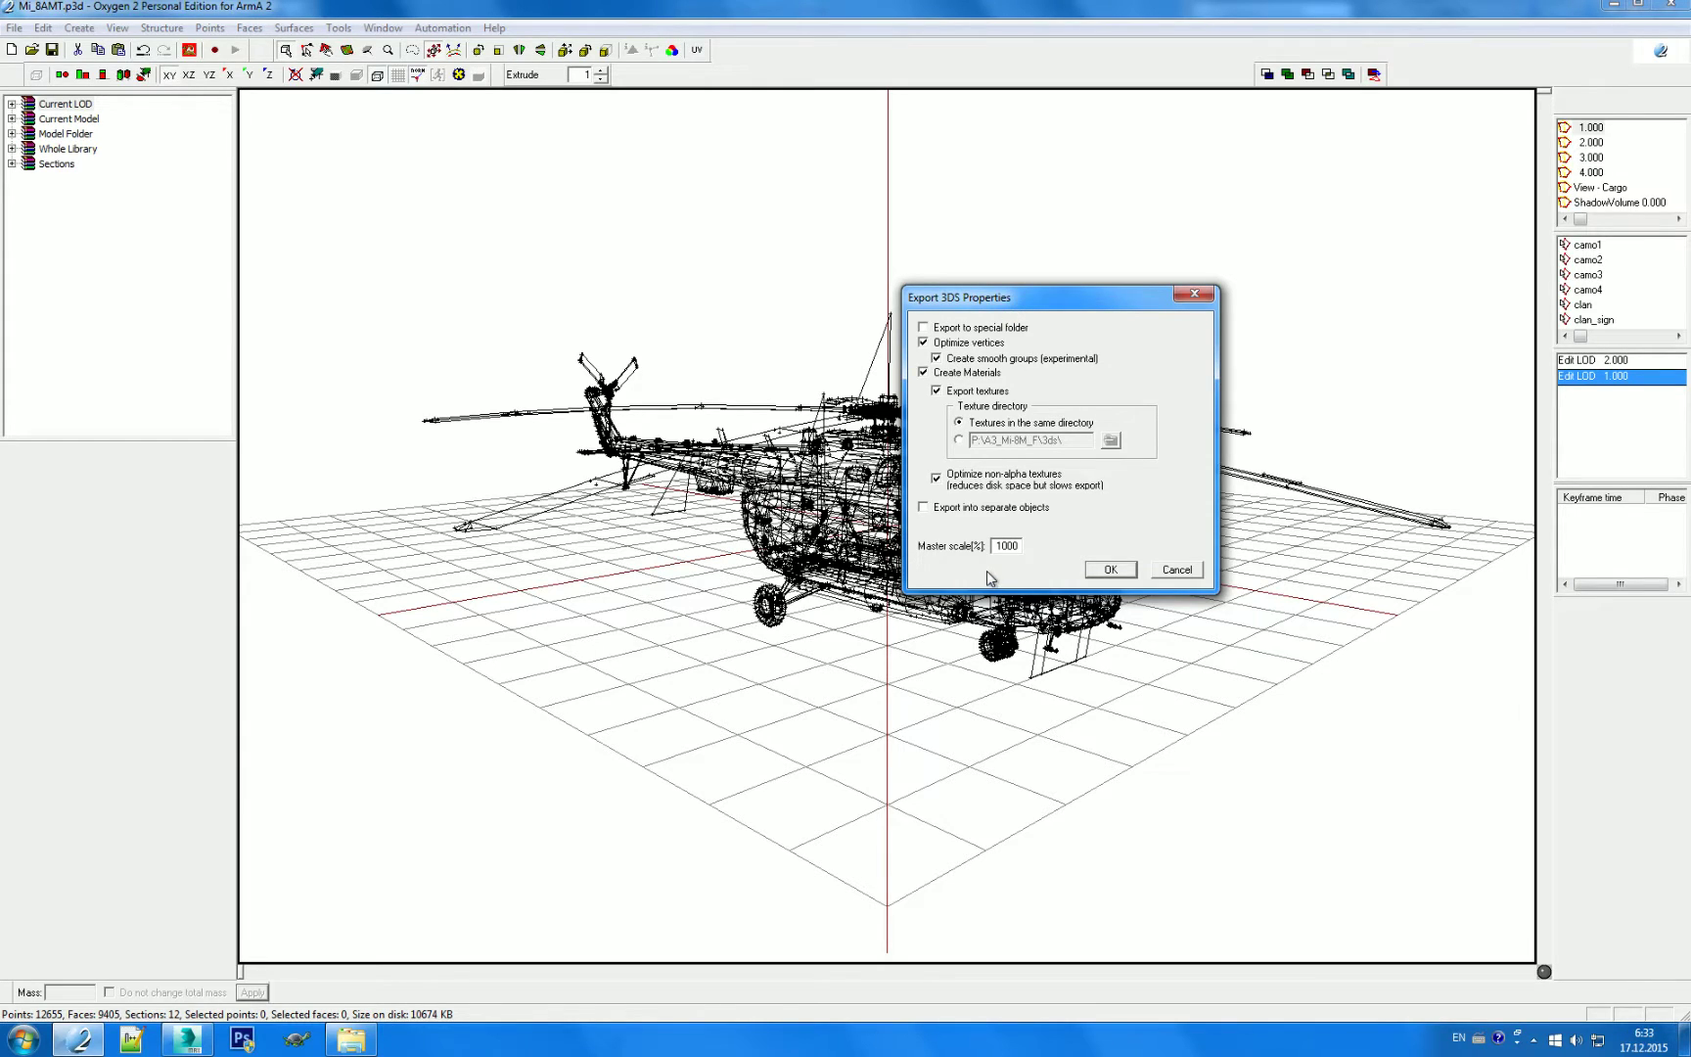
Step: Set Master scale to 3937, keep textures in the same directory, and confirm the export
double_click(998, 546)
type("3937")
left_click_drag(1153, 309, 1153, 327)
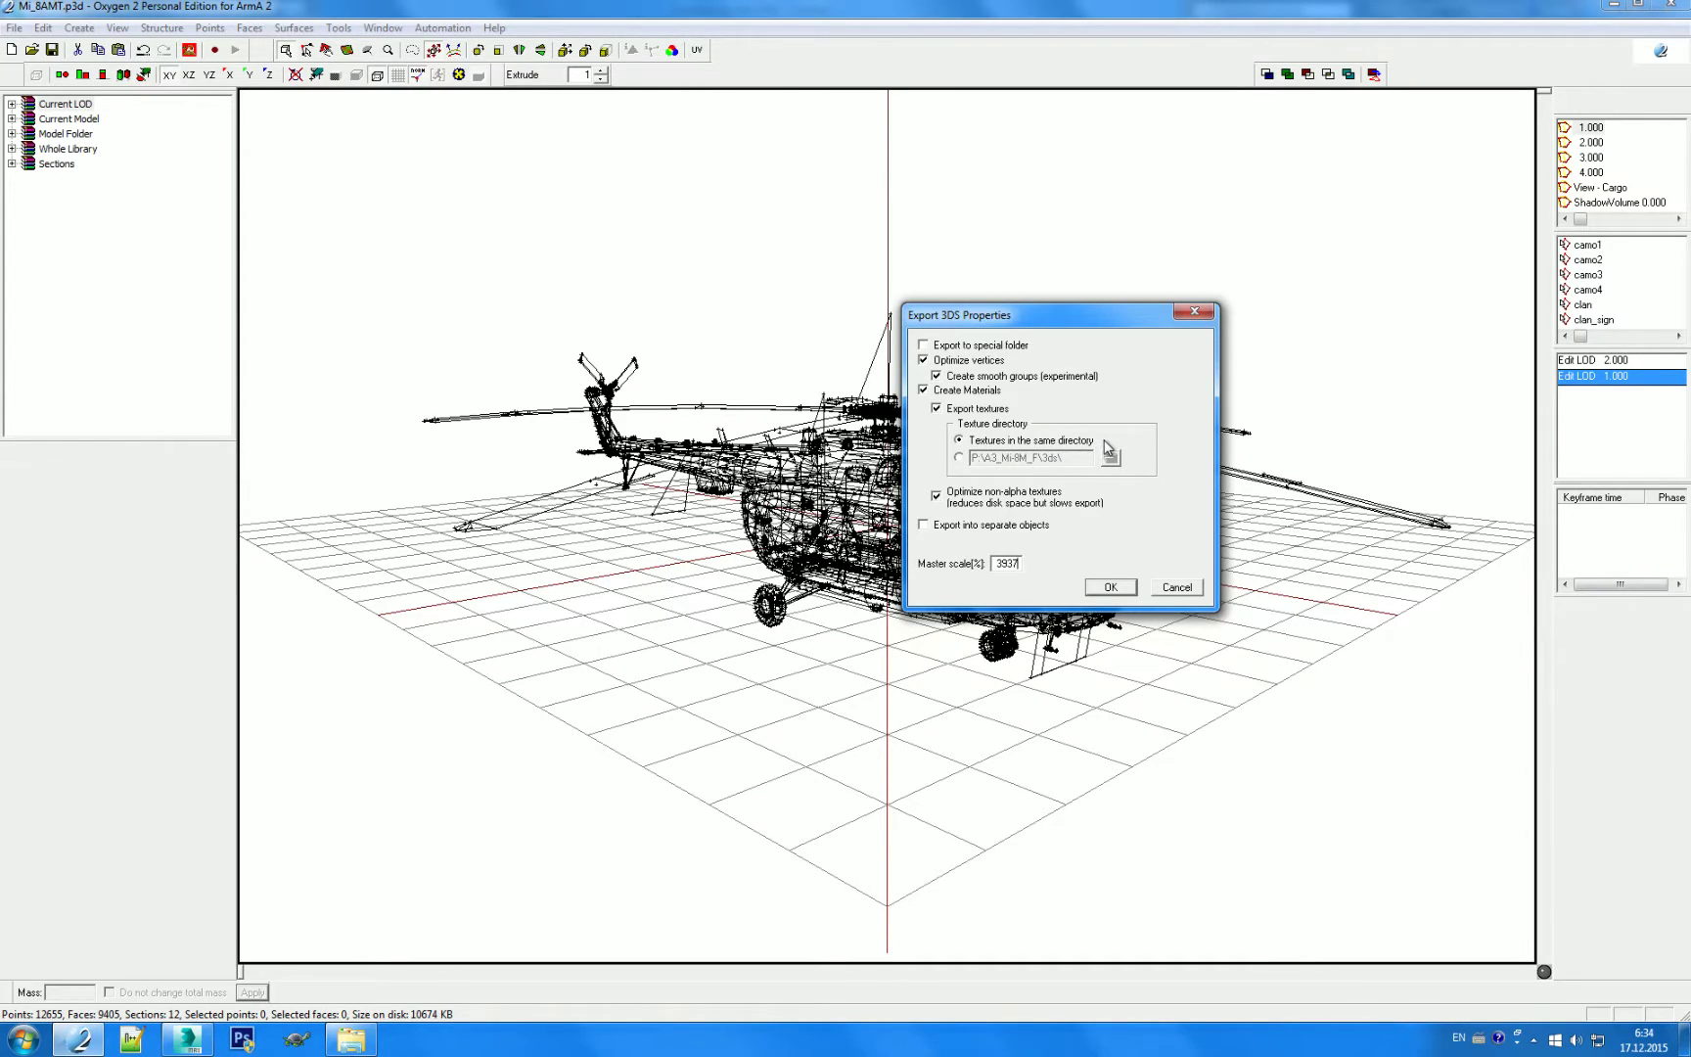
left_click(960, 458)
left_click(1111, 587)
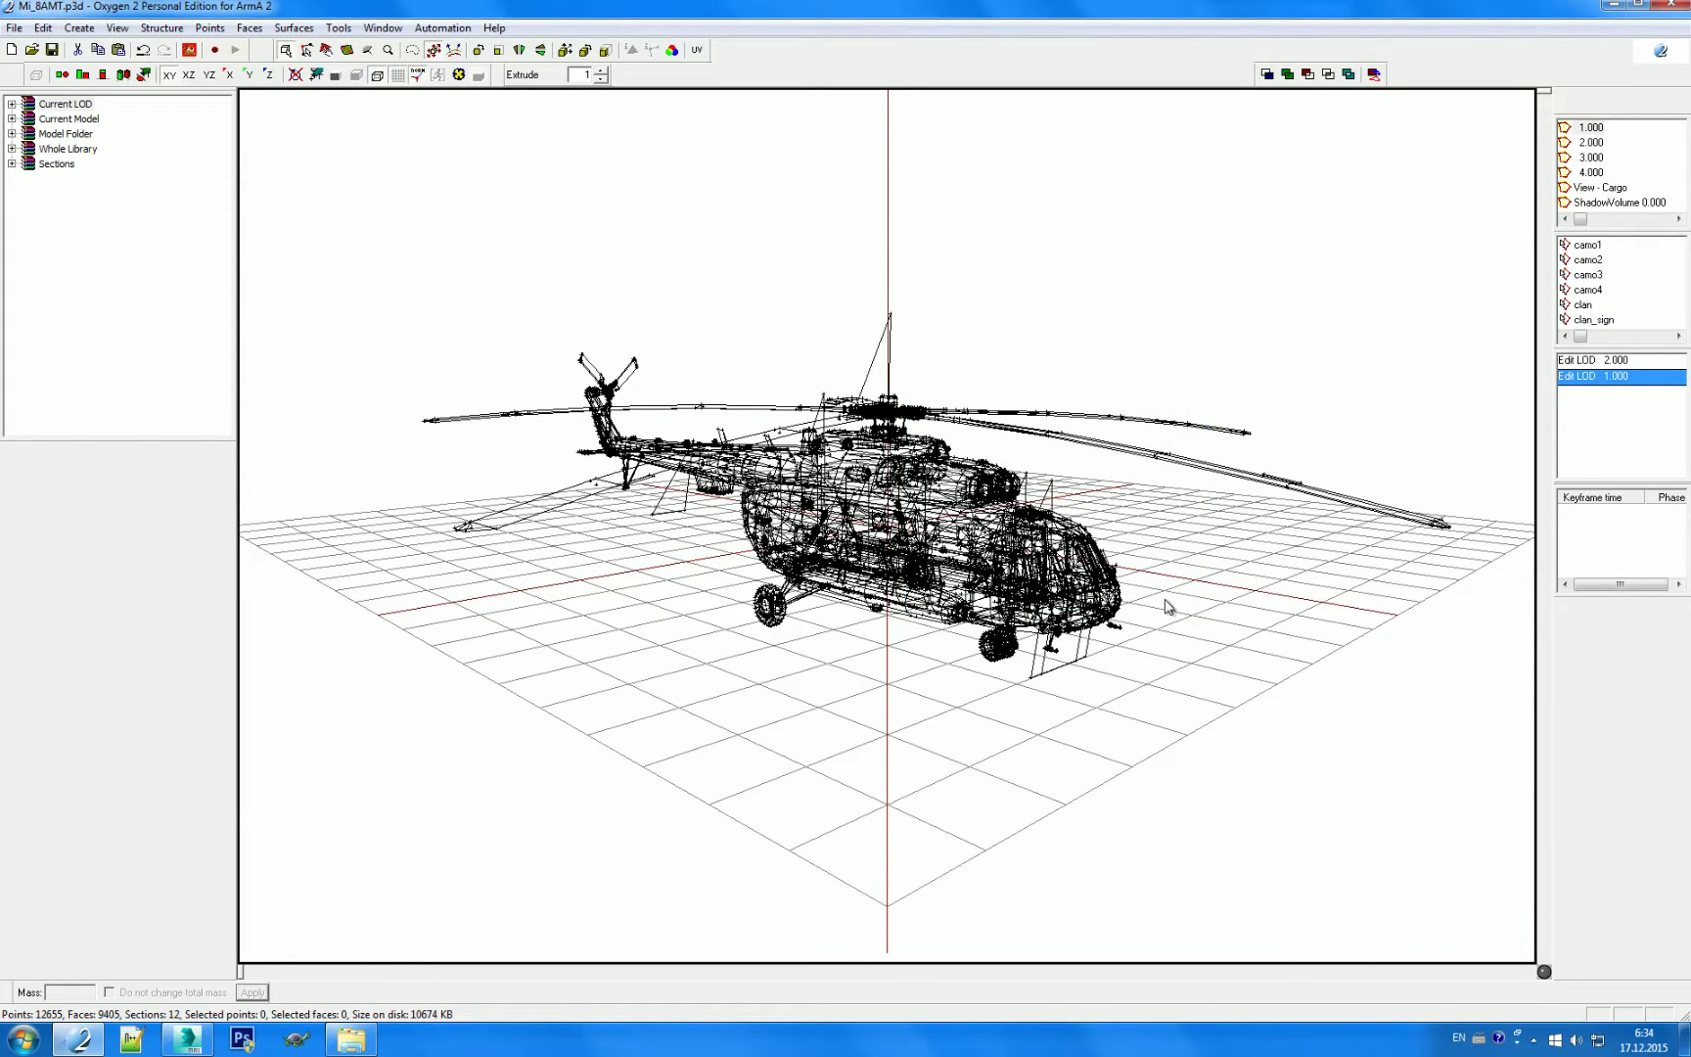
Step: Switch to 3ds Max and centre the home grid in the viewport
left_click(186, 1040)
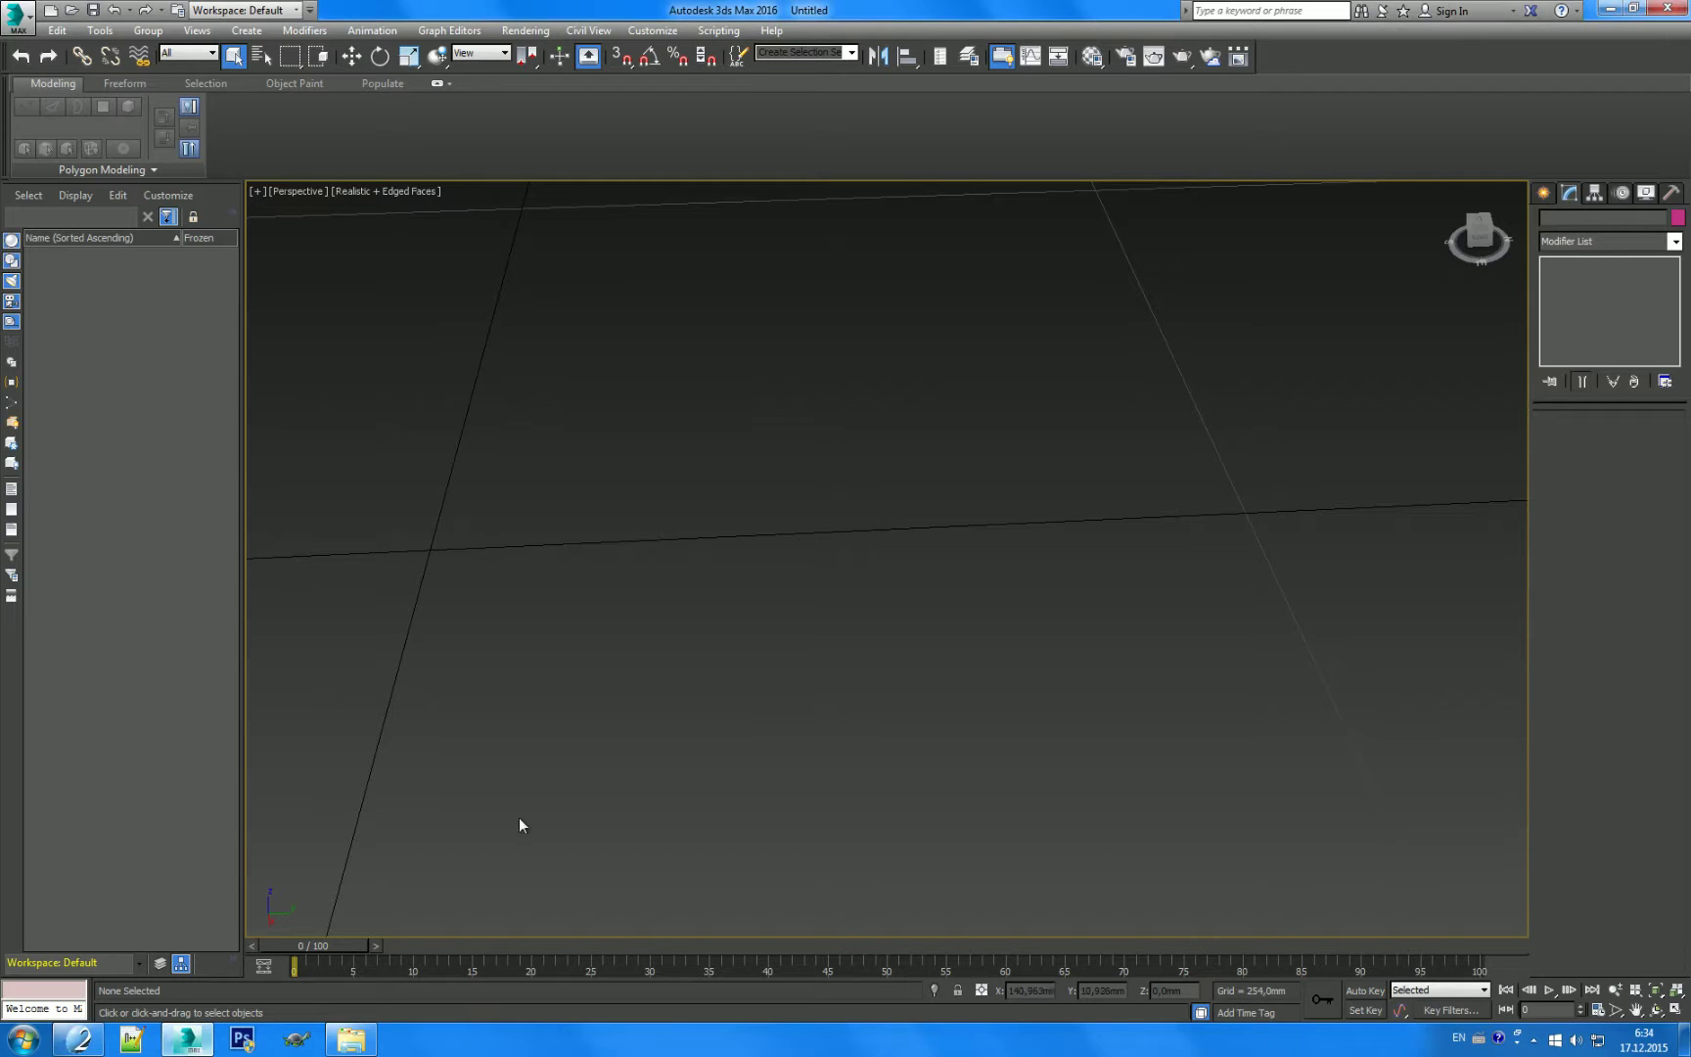
scroll(708, 587, "down", 3)
scroll(685, 646, "down", 5)
scroll(752, 641, "up", 3)
middle_click_drag(571, 510, 645, 537)
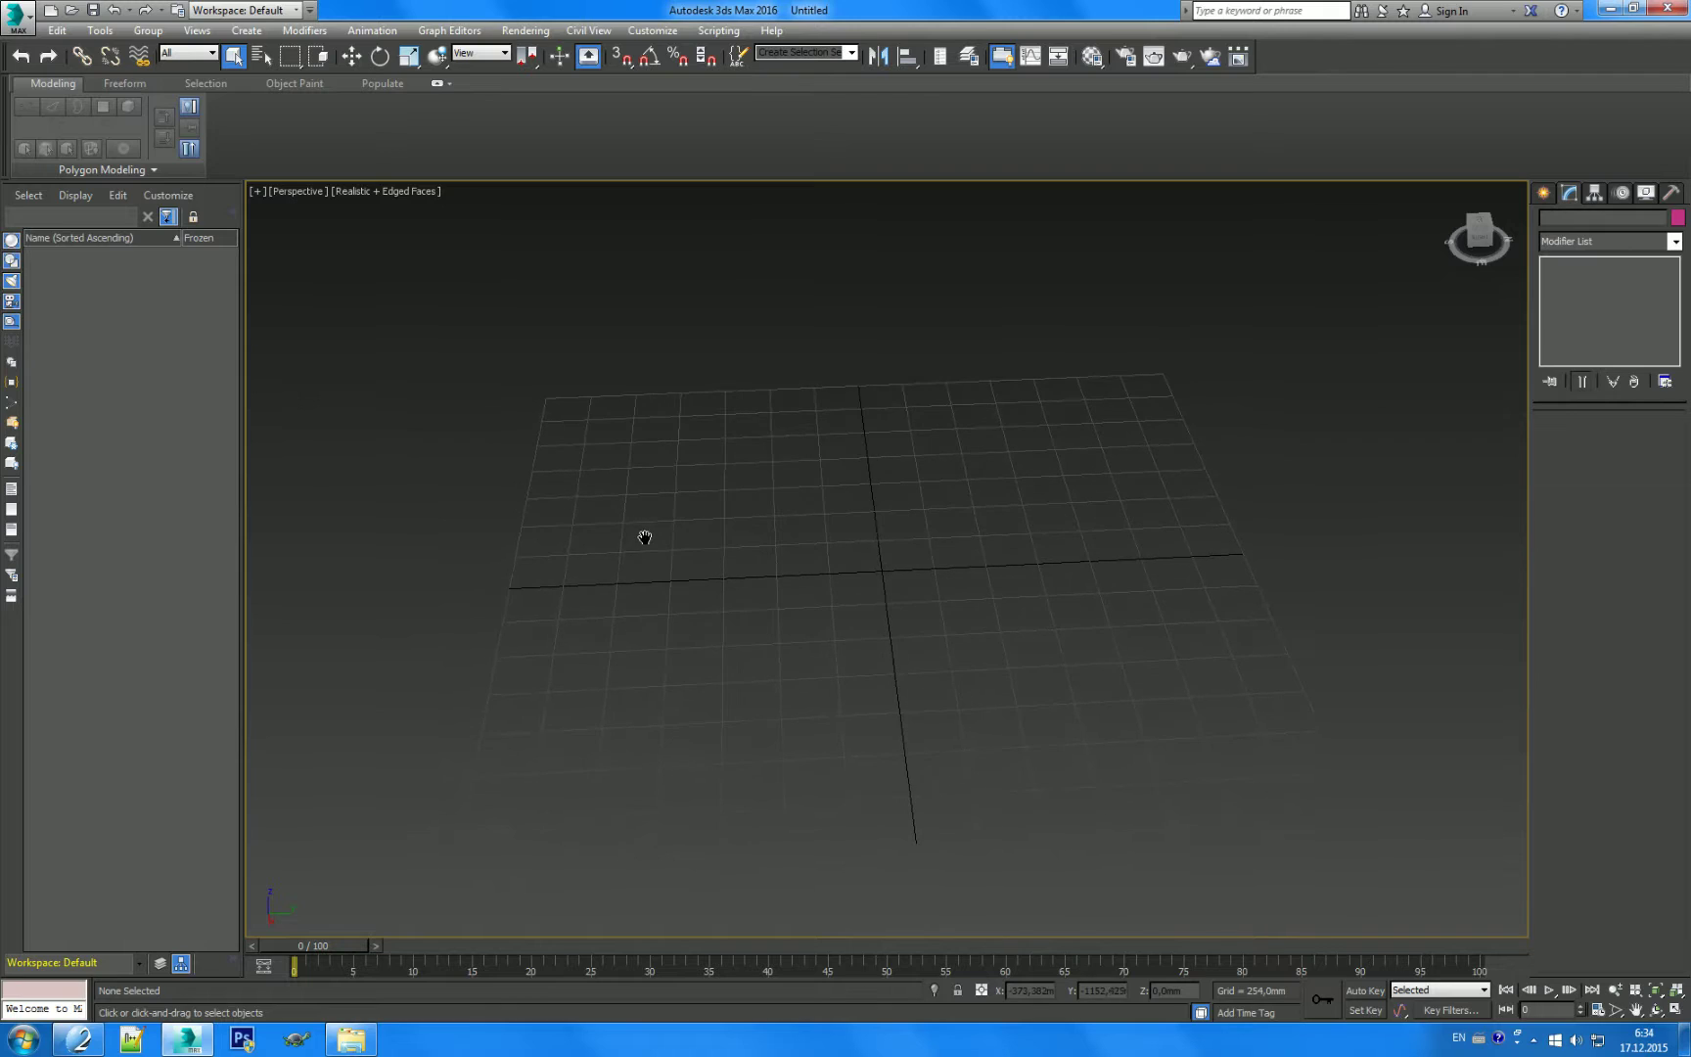
scroll(991, 485, "up", 2)
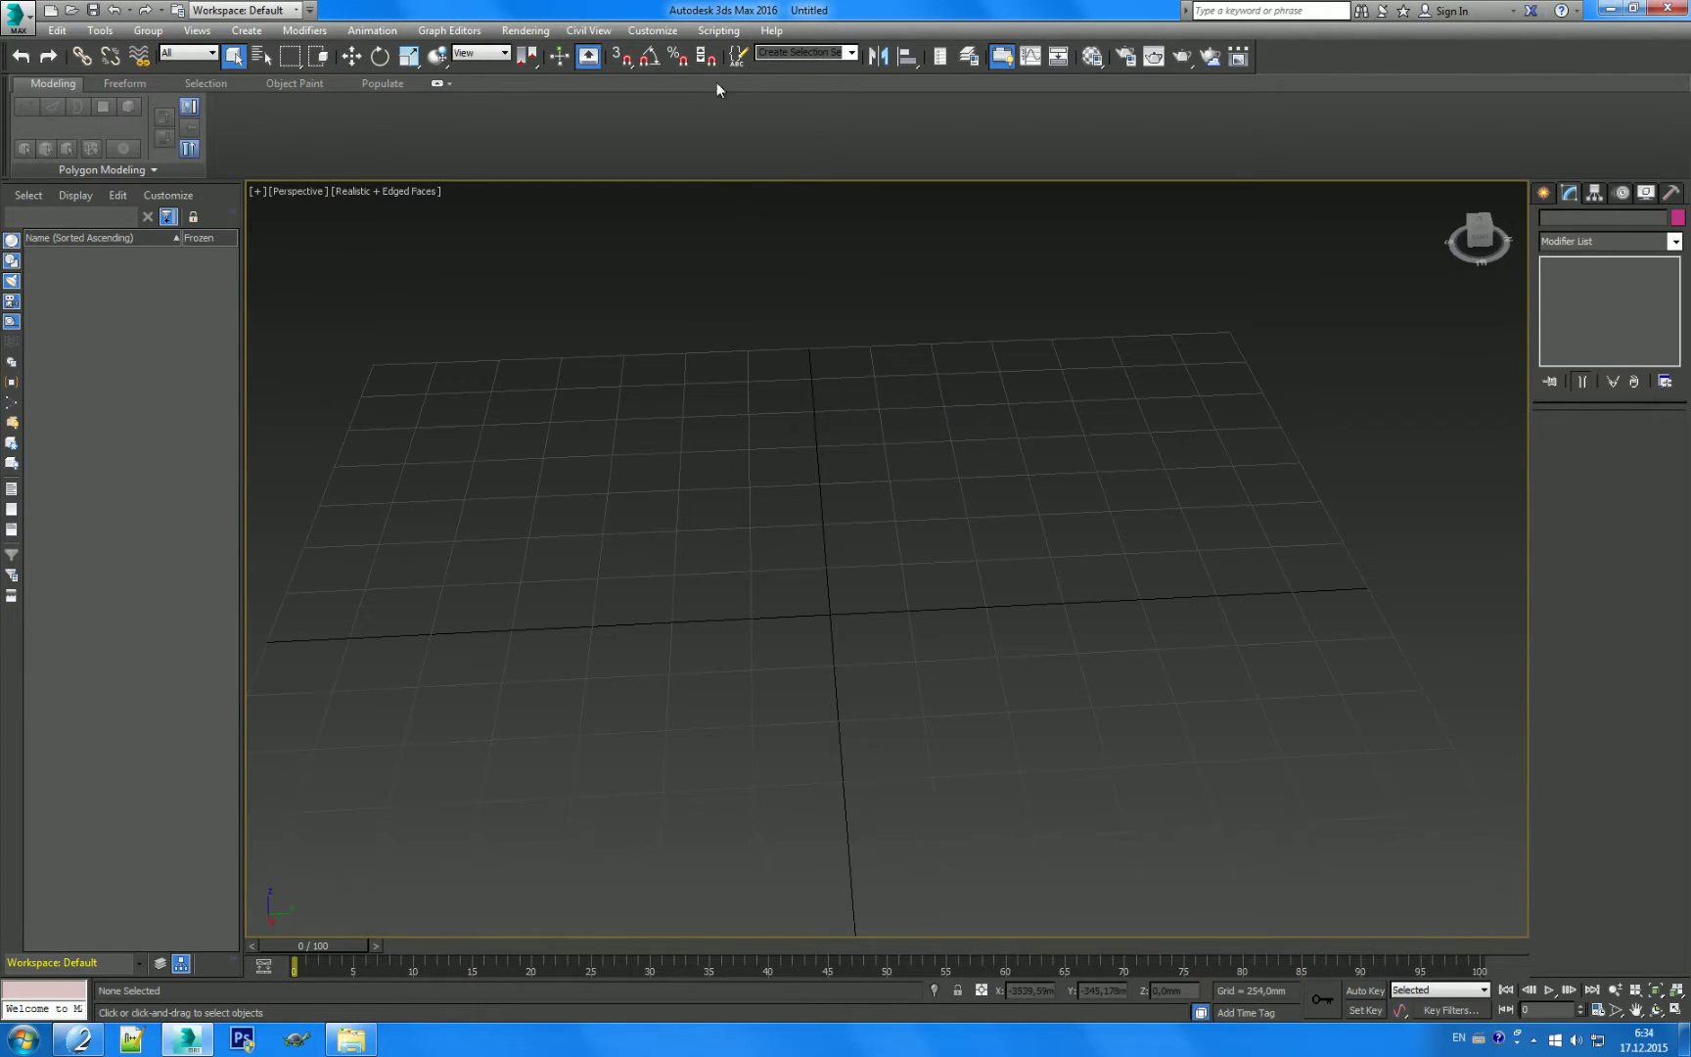
Step: Set display units to Metric Meters and the system unit to Millimeters
left_click(682, 39)
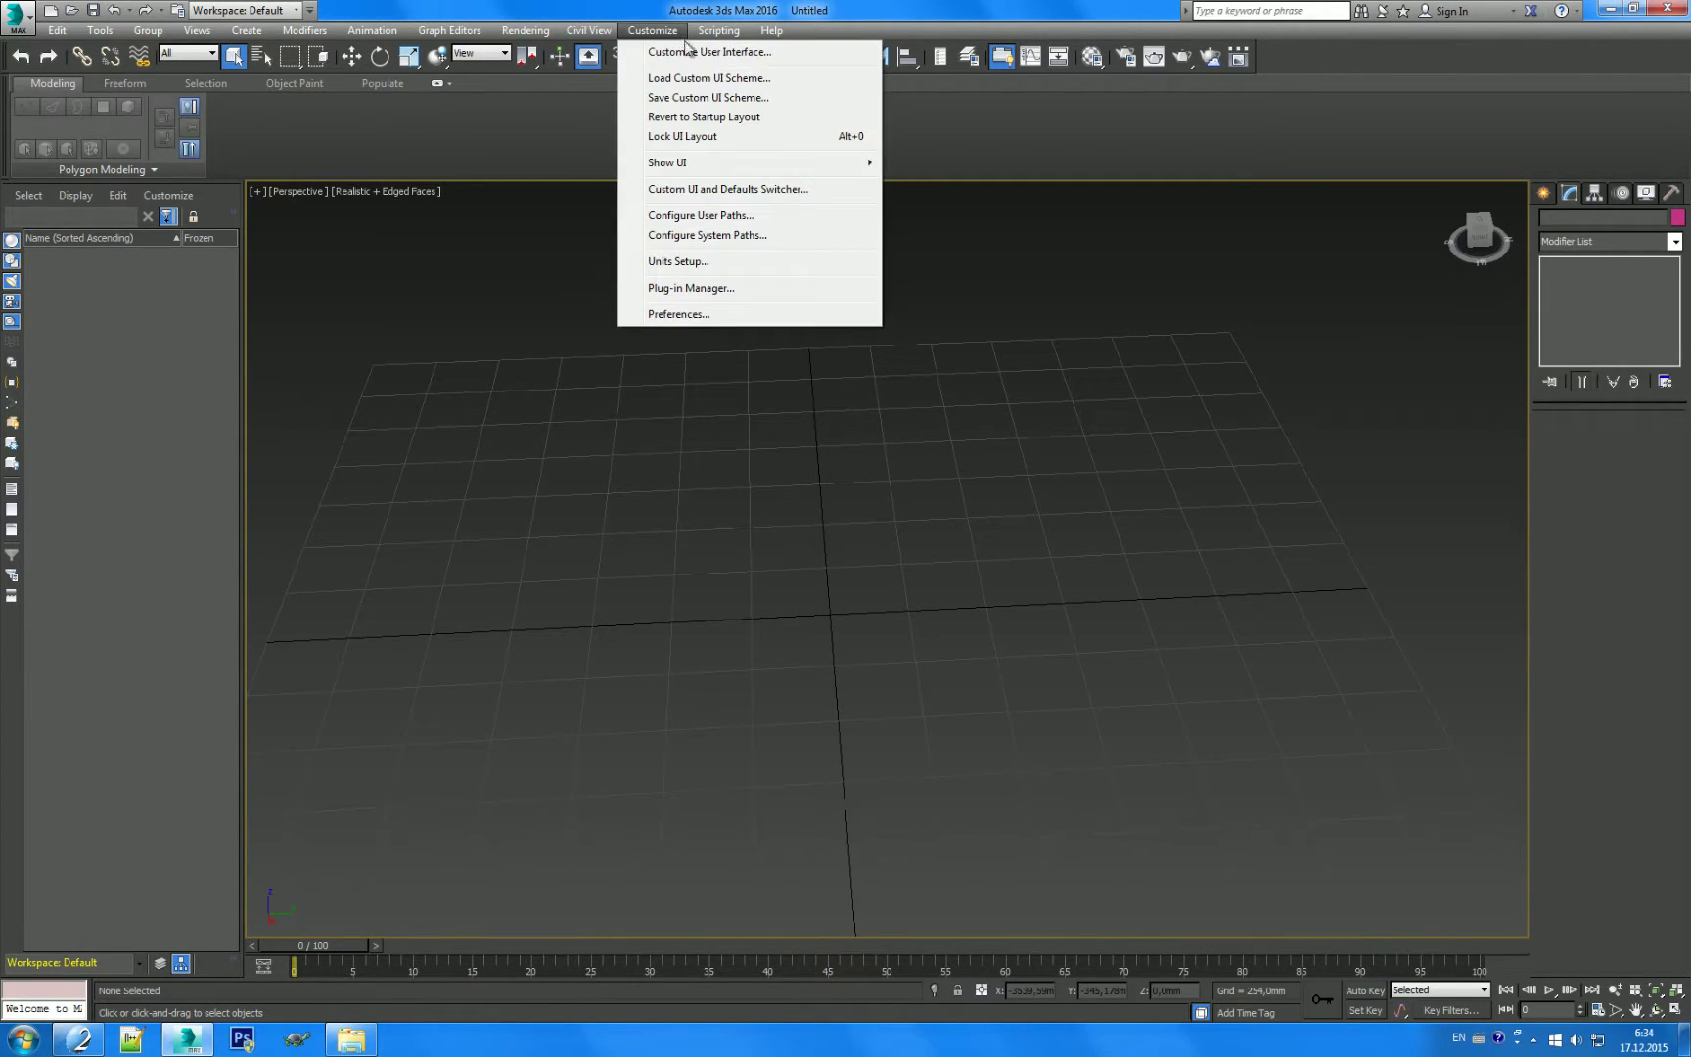
left_click(715, 261)
left_click_drag(851, 338, 1194, 193)
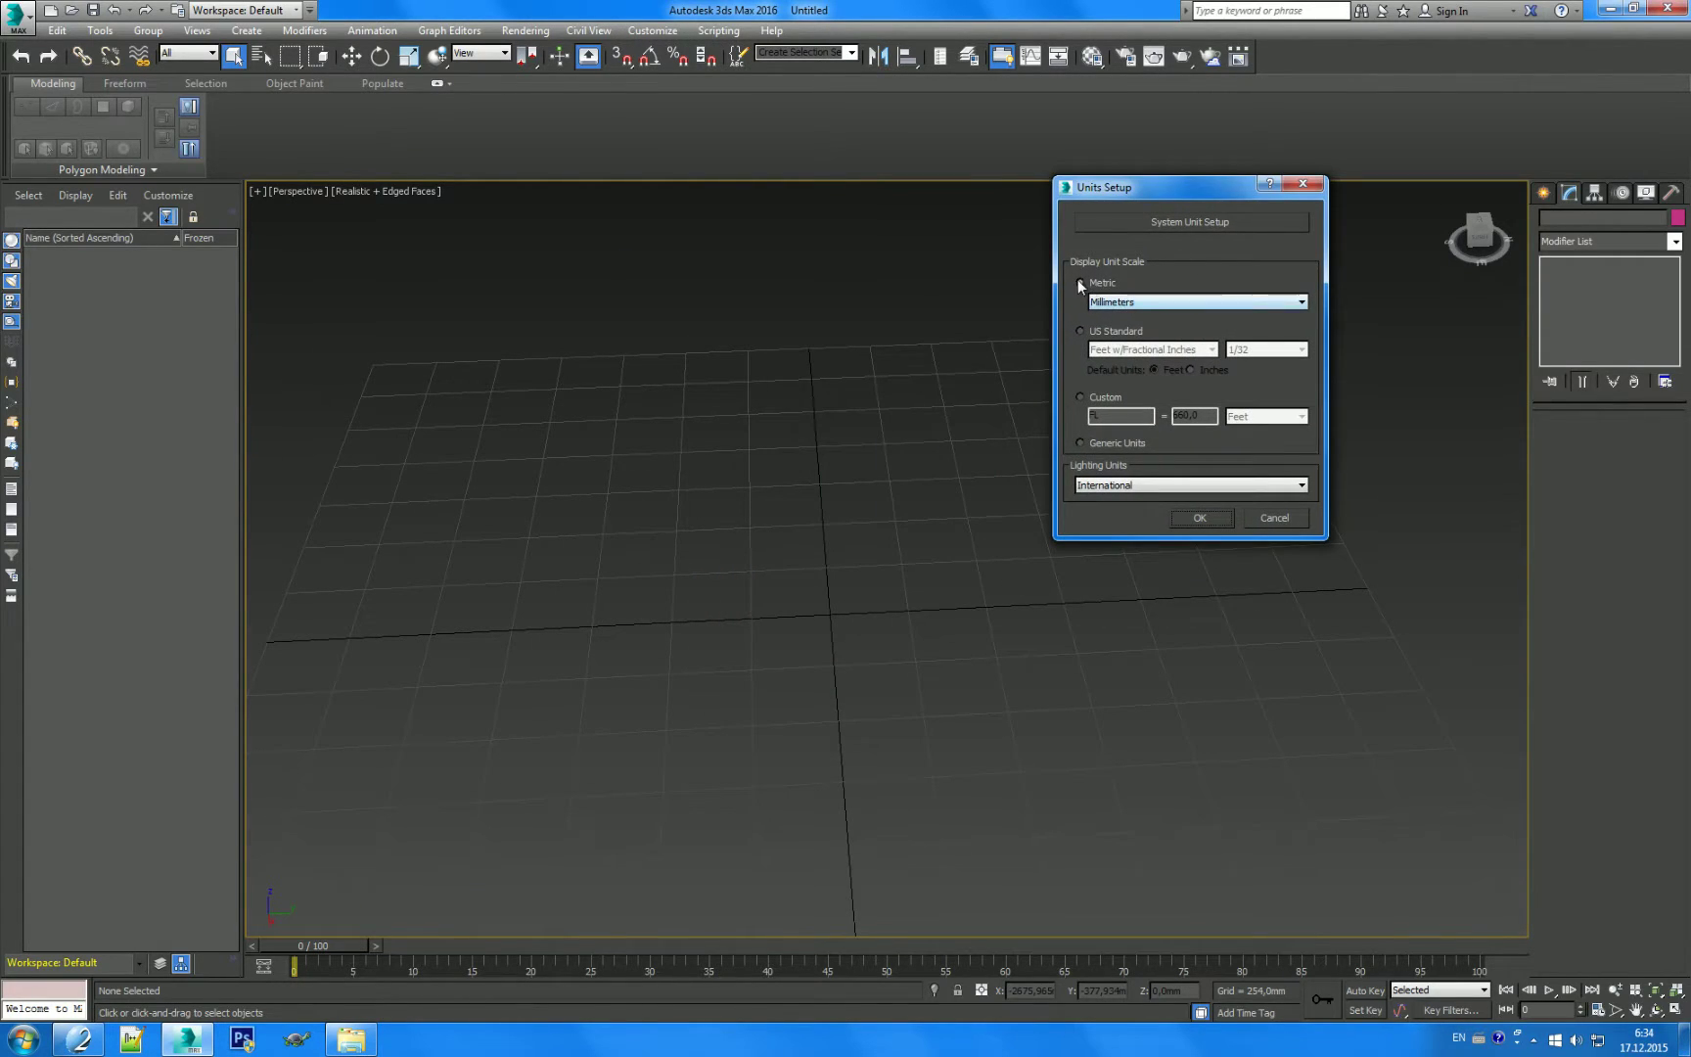
left_click(1171, 303)
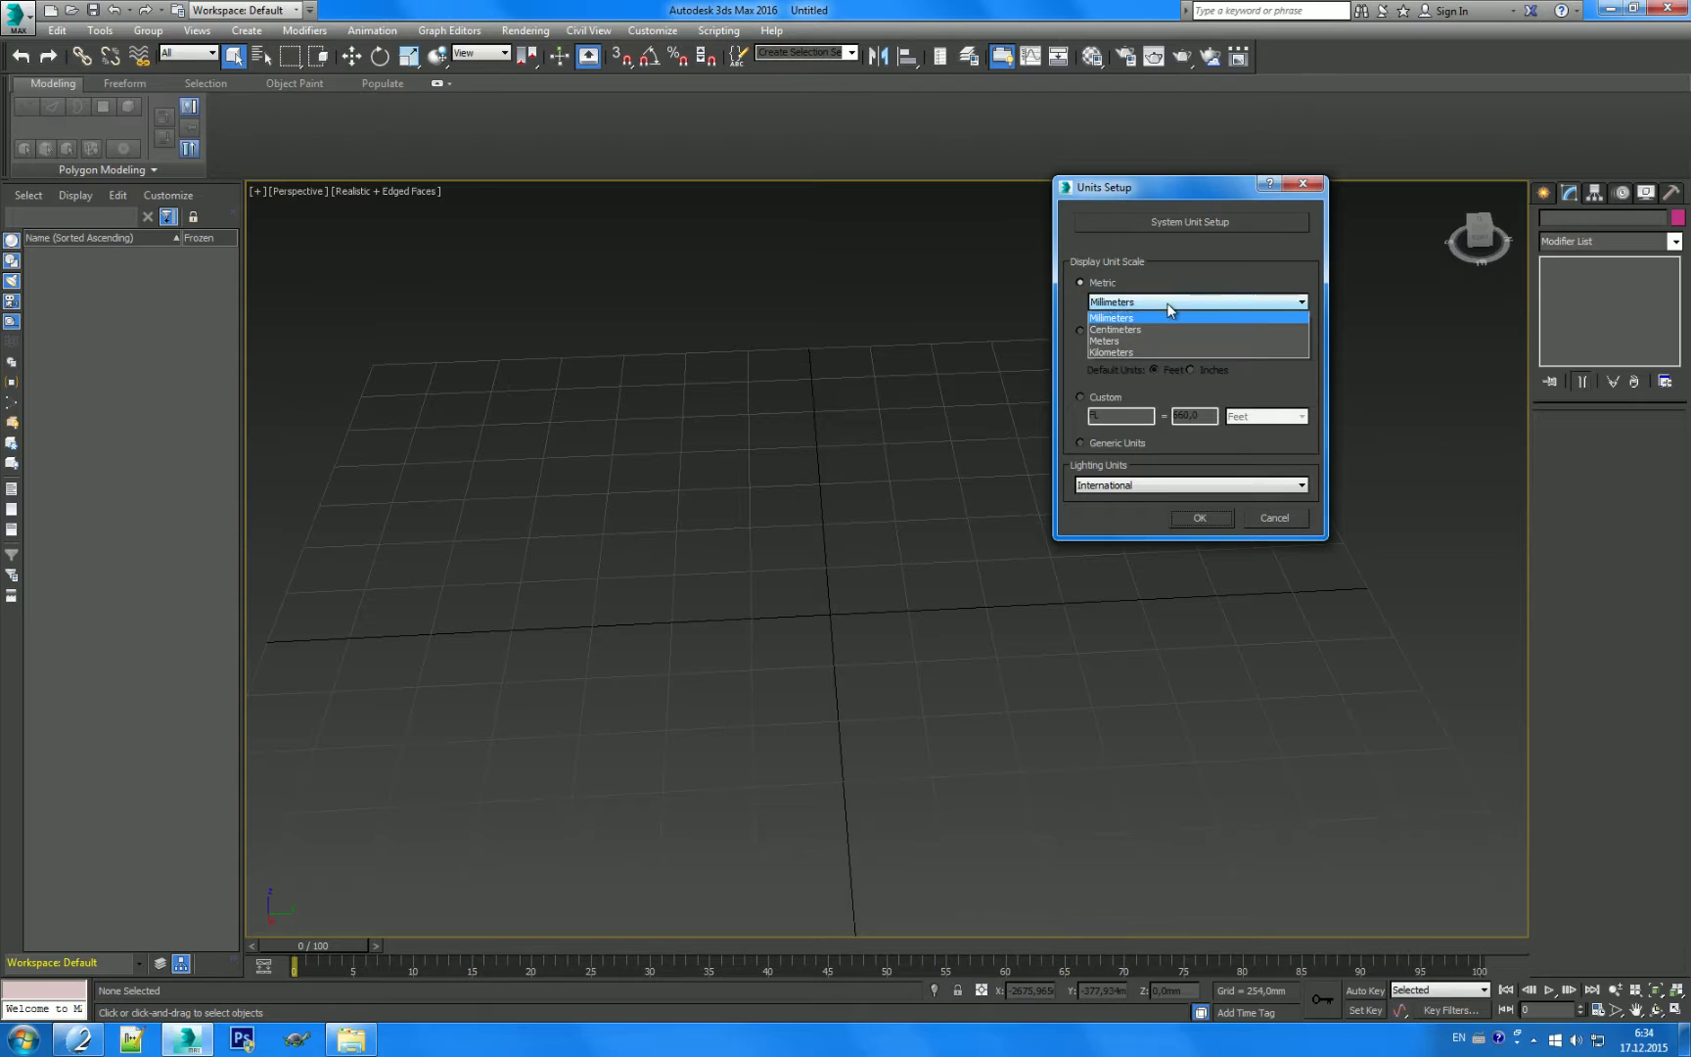
left_click(1146, 341)
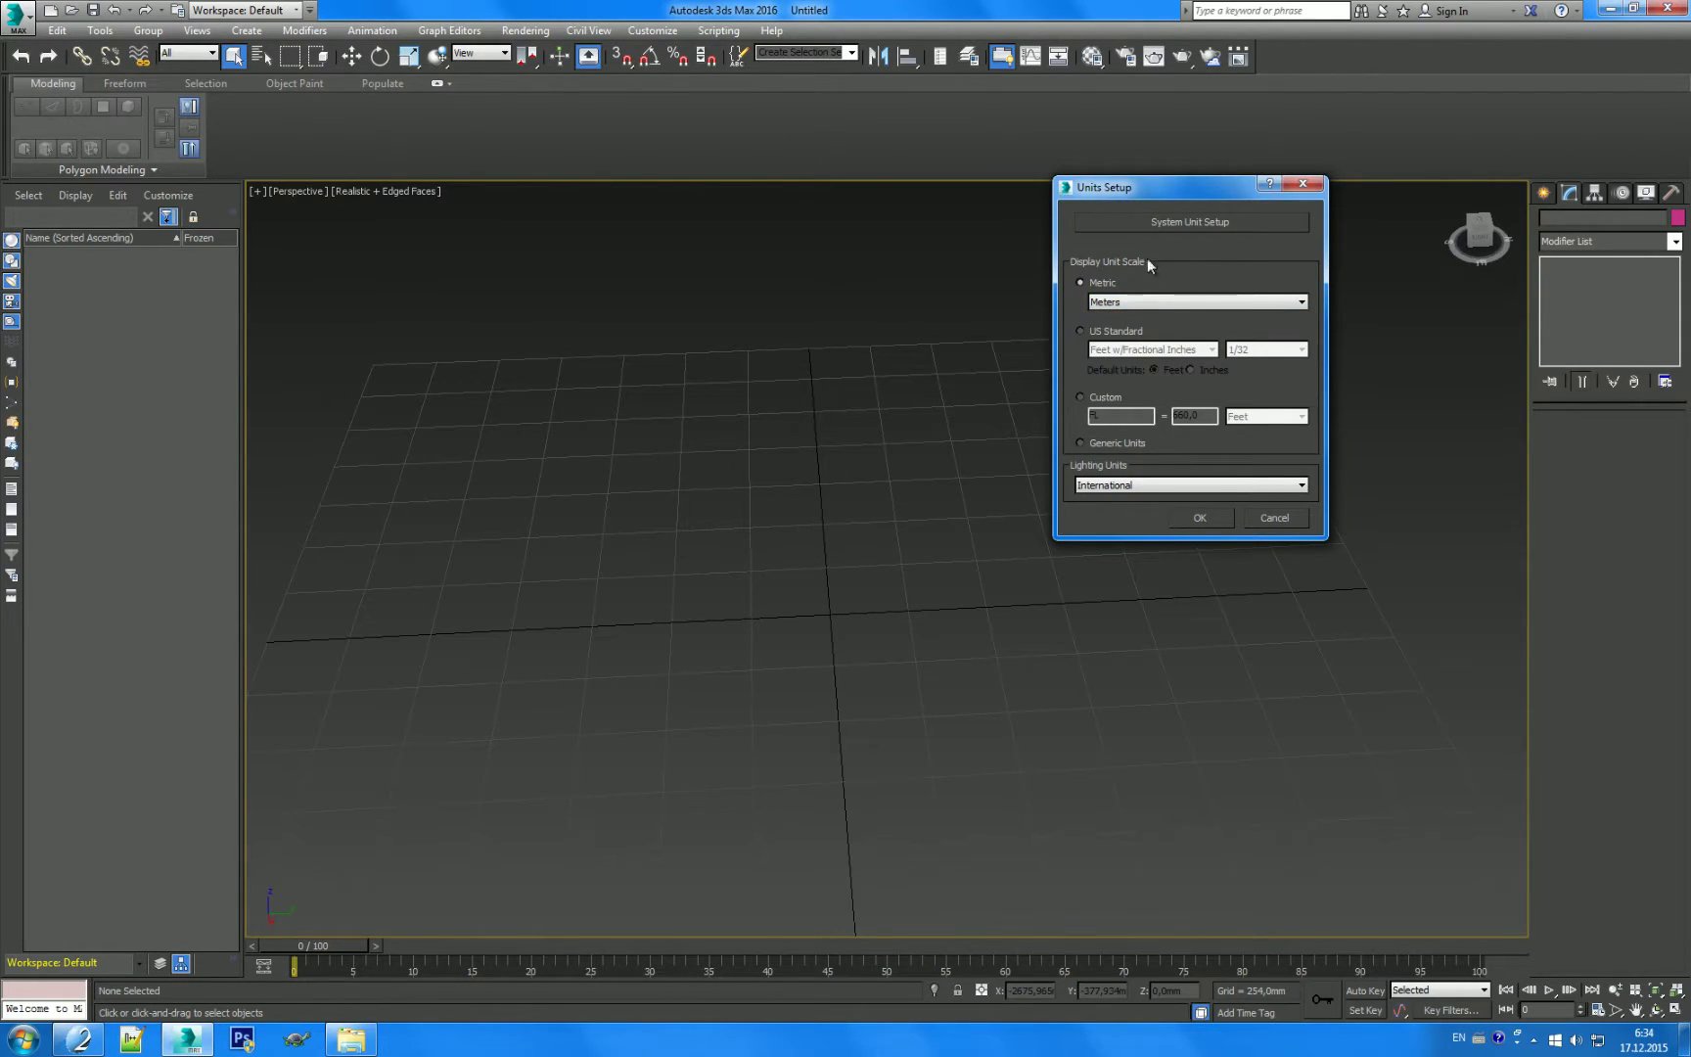
left_click(1190, 222)
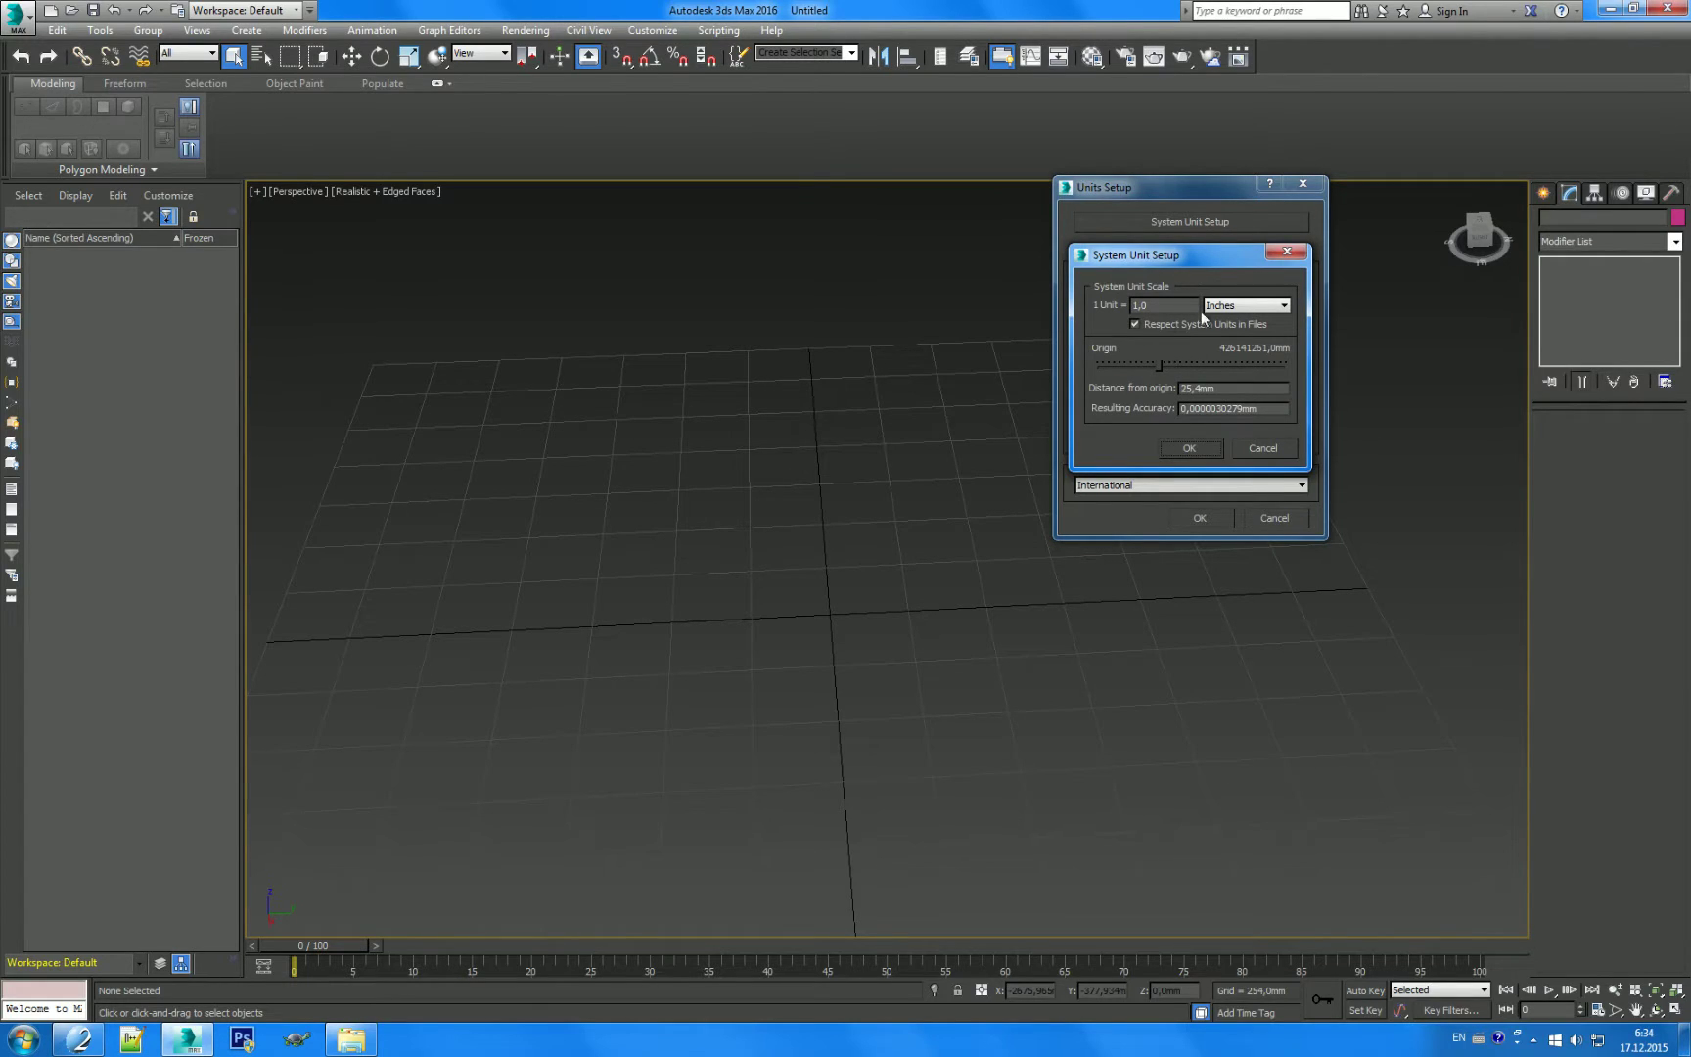
left_click(1248, 308)
left_click(1229, 357)
left_click(1189, 448)
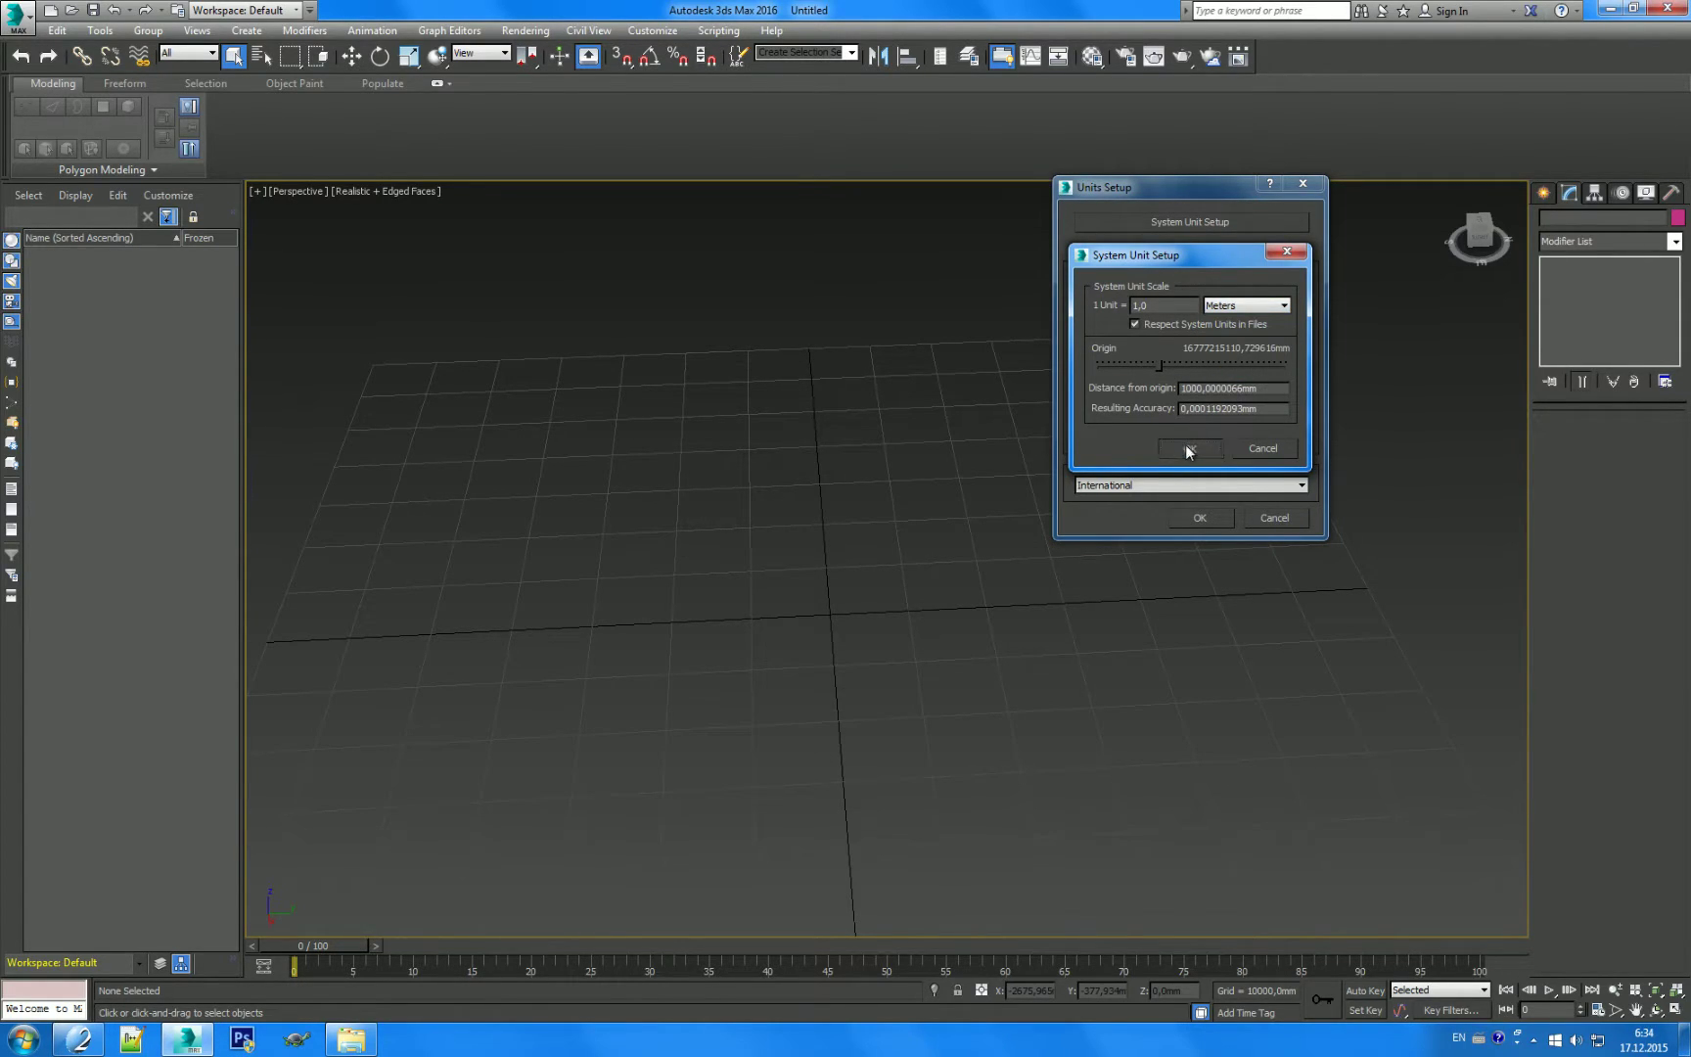
left_click(1202, 518)
scroll(979, 431, "down", 3)
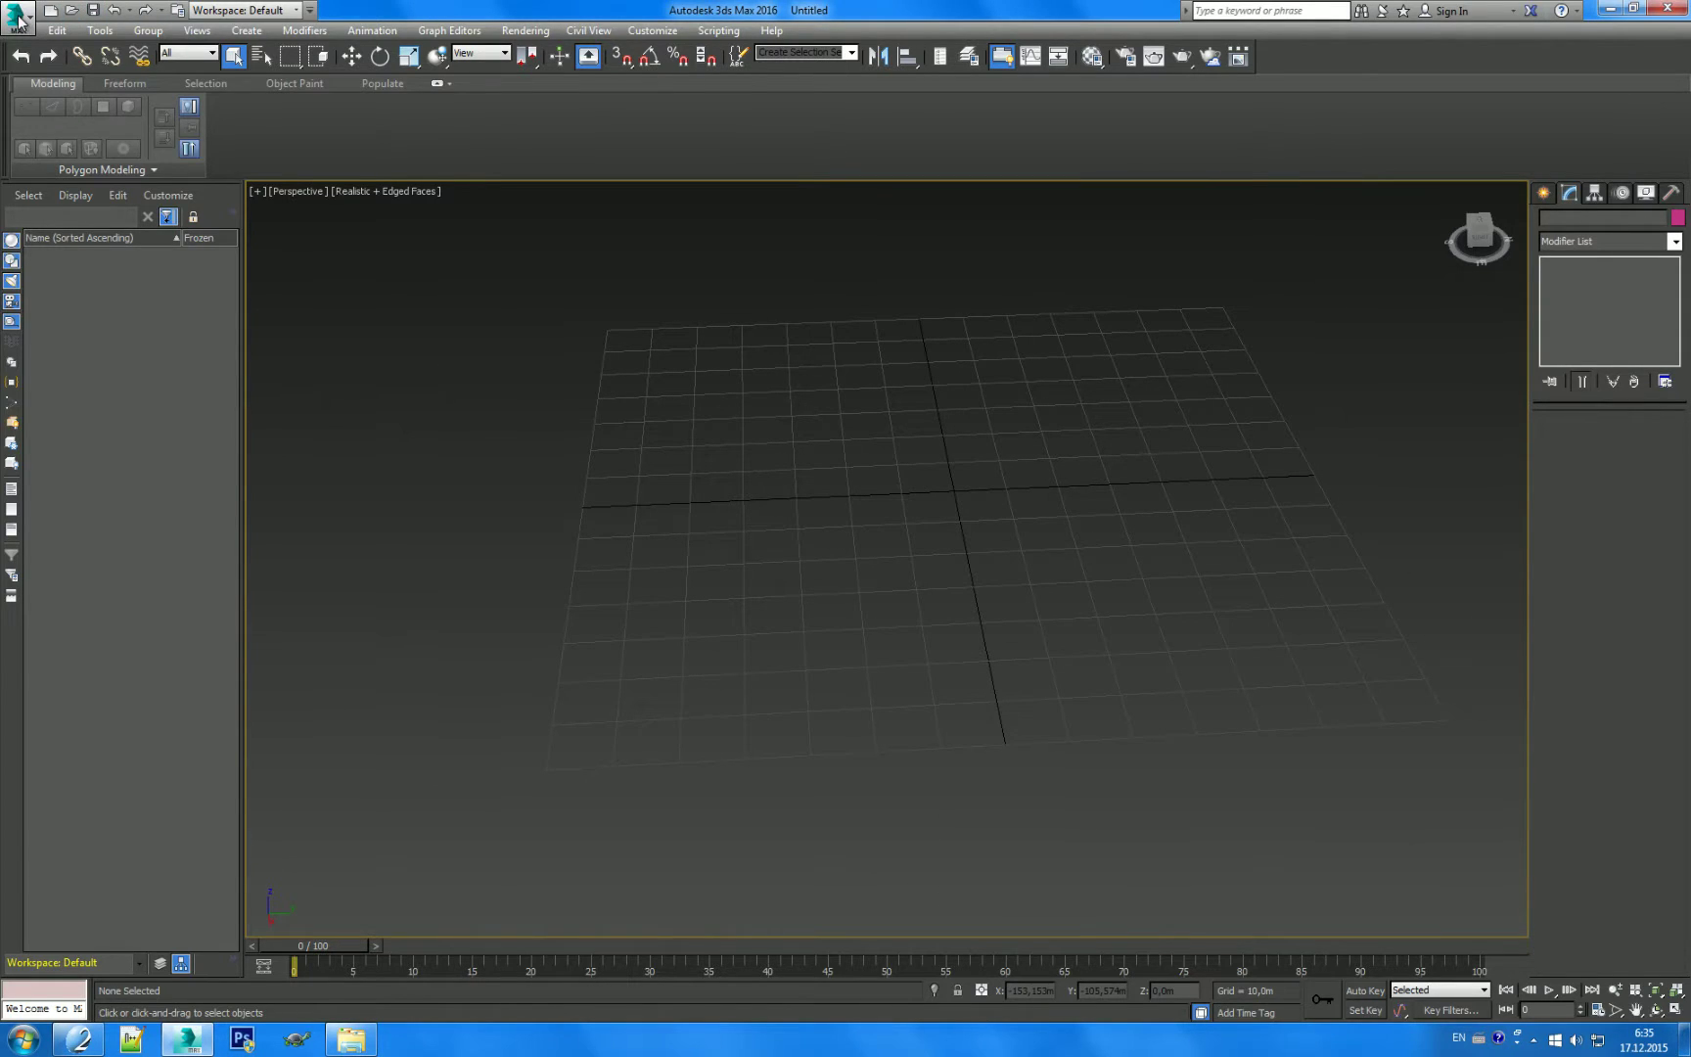
Step: Import the helicopter .3ds file, merging its objects into the current scene
left_click(17, 17)
left_click(59, 244)
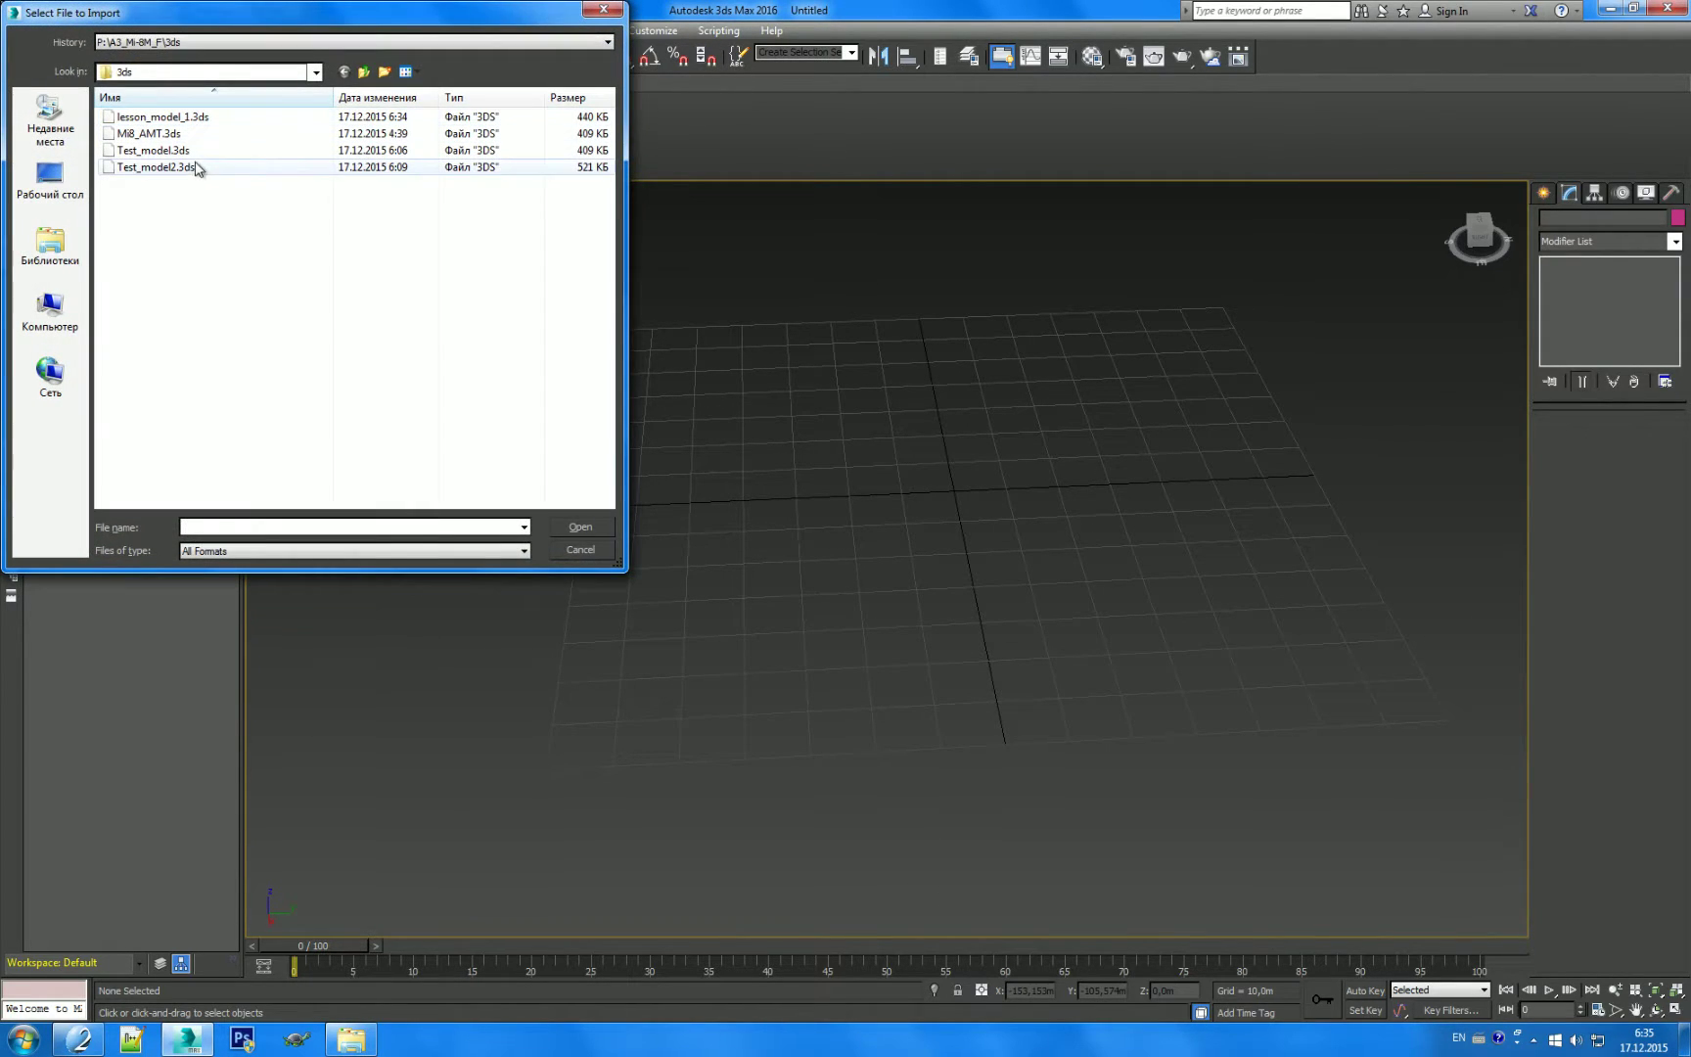
double_click(209, 119)
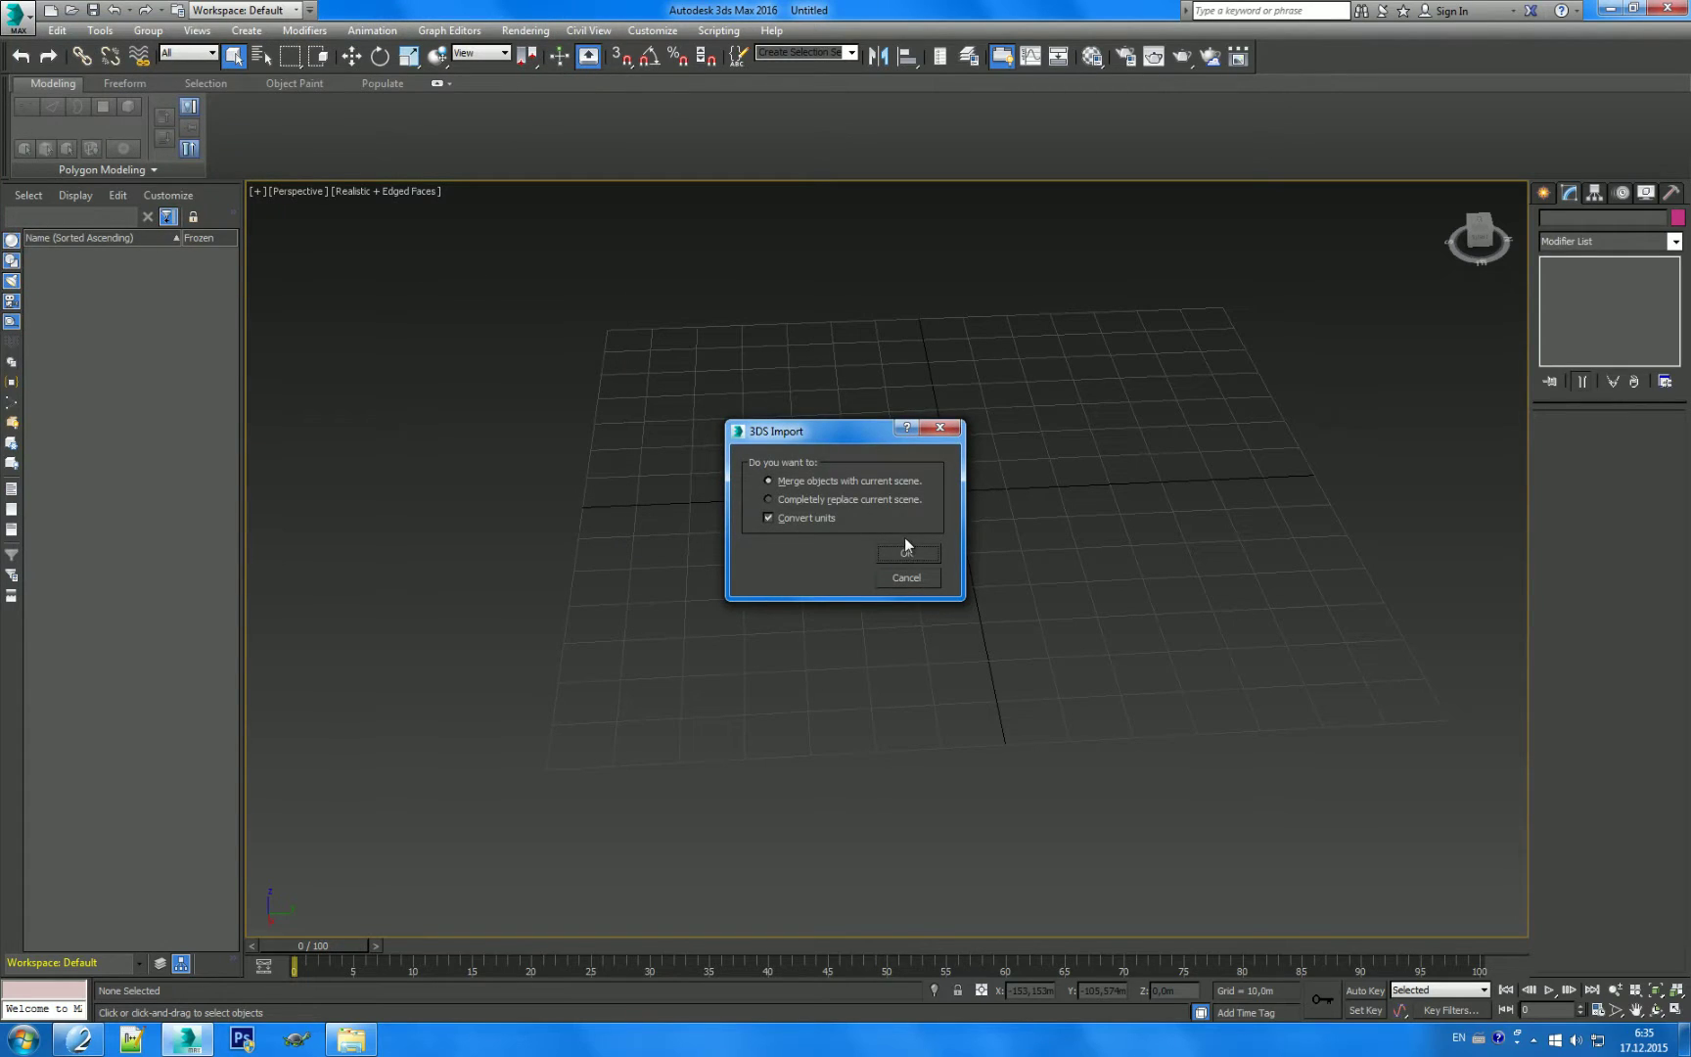
left_click(907, 546)
Step: Pan, zoom and orbit to inspect the imported helicopter from a front quarter
mouse_move(927, 628)
middle_mouse_down()
mouse_move(1020, 446)
mouse_move(1002, 495)
middle_mouse_up()
scroll(1268, 509, "down", 1)
scroll(1261, 554, "down", 2)
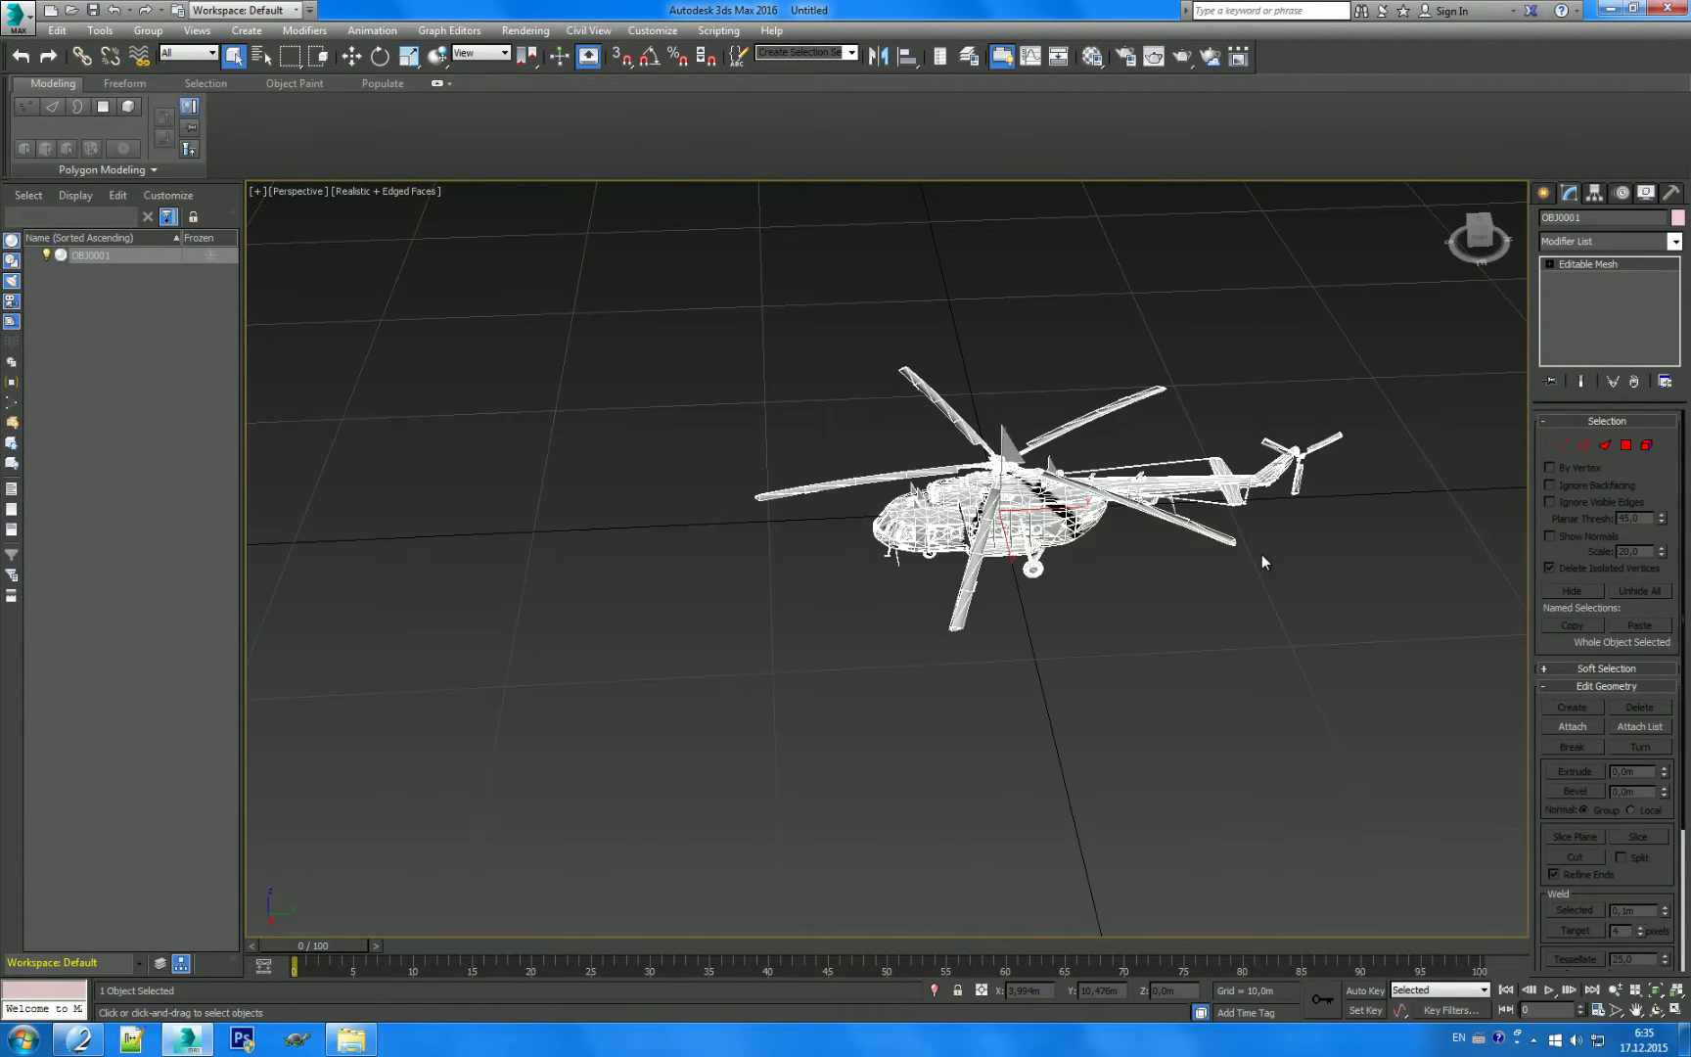
scroll(1072, 528, "up", 5)
scroll(1072, 529, "up", 3)
scroll(833, 524, "down", 2)
scroll(847, 544, "down", 2)
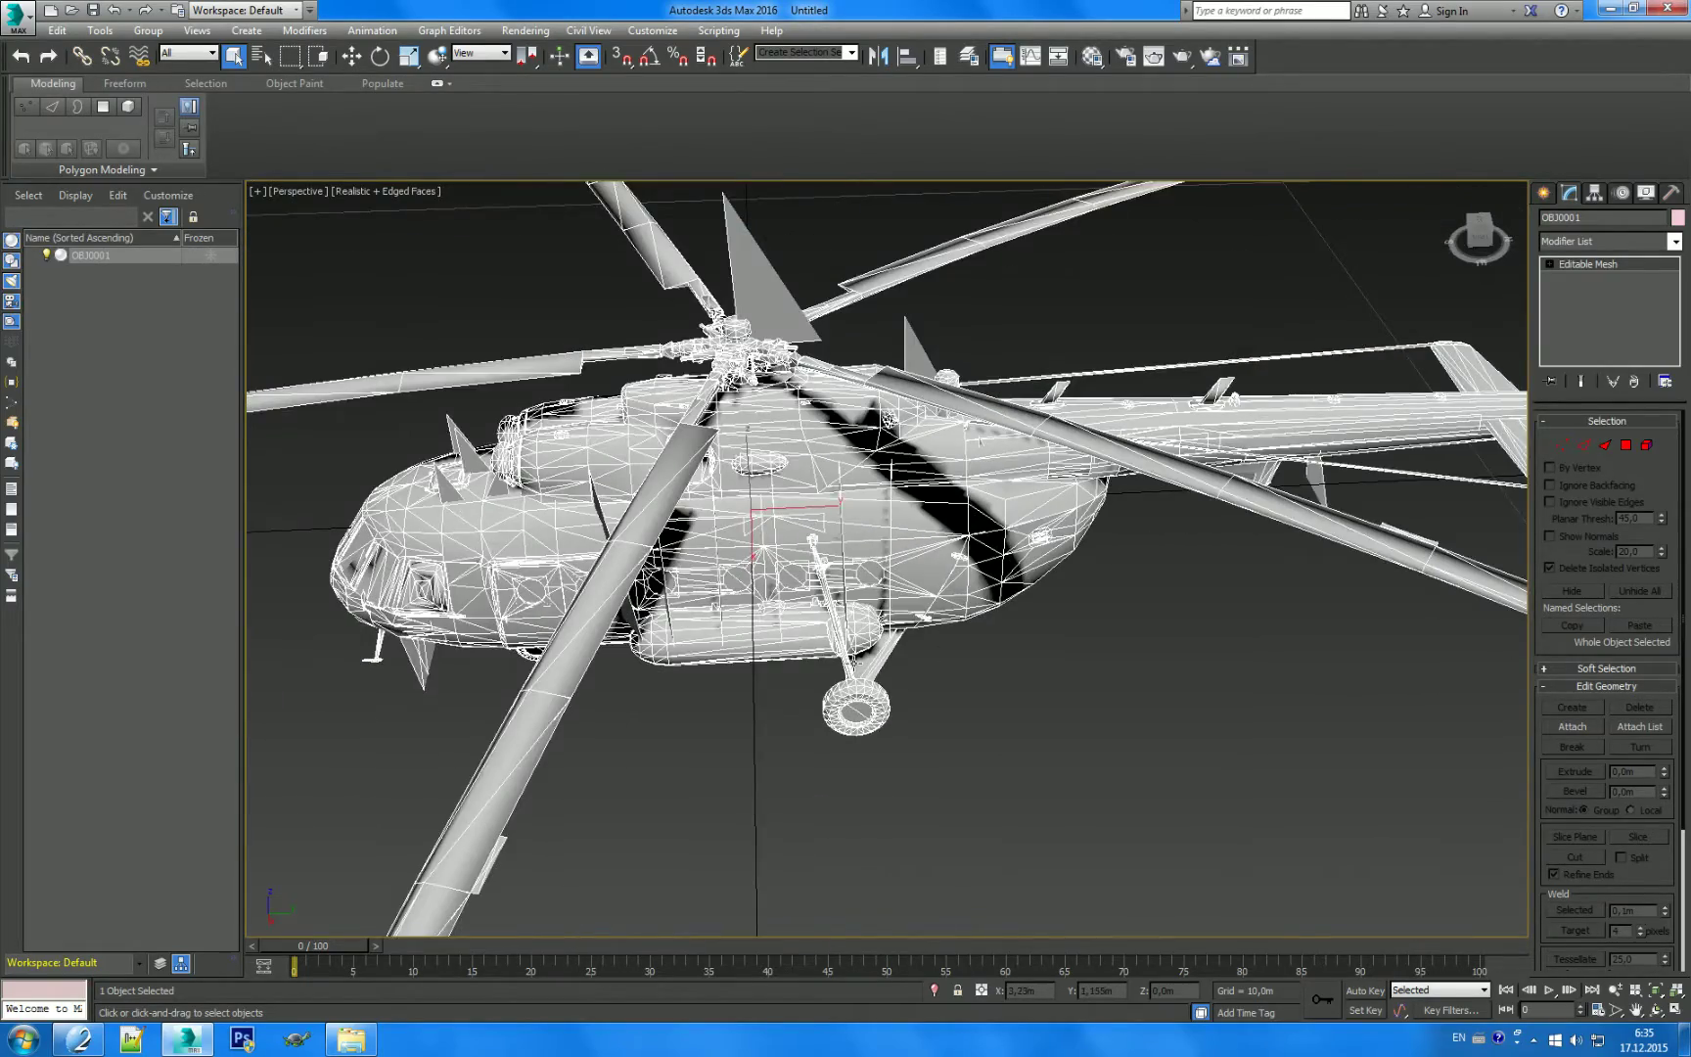
scroll(865, 565, "down", 1)
mouse_move(860, 561)
middle_mouse_down("alt")
mouse_move(974, 632)
mouse_move(1322, 615)
mouse_move(966, 616)
middle_mouse_up("alt")
scroll(1012, 622, "down", 2)
scroll(1234, 529, "up", 4)
scroll(1151, 551, "up", 1)
scroll(1105, 534, "up", 1)
middle_click_drag(917, 498, 890, 488)
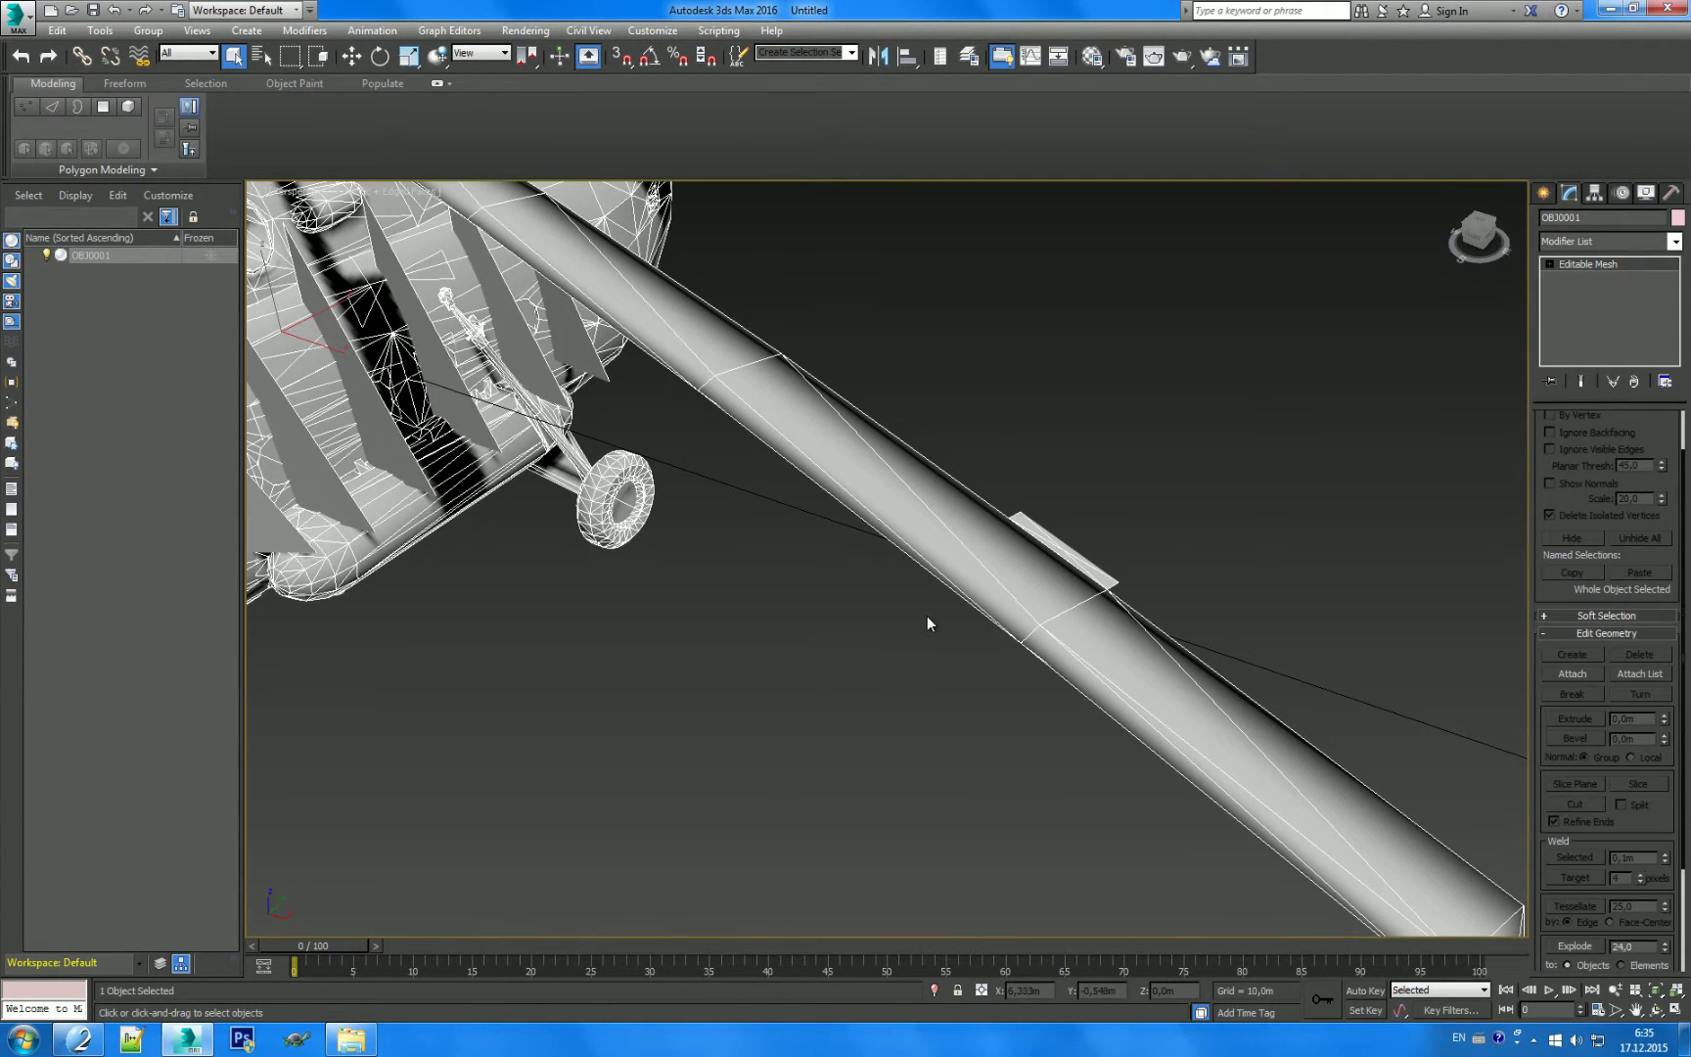
Step: Zoom to fit the whole helicopter and bring up its right-click quad menu
key("z")
scroll(859, 621, "up", 2)
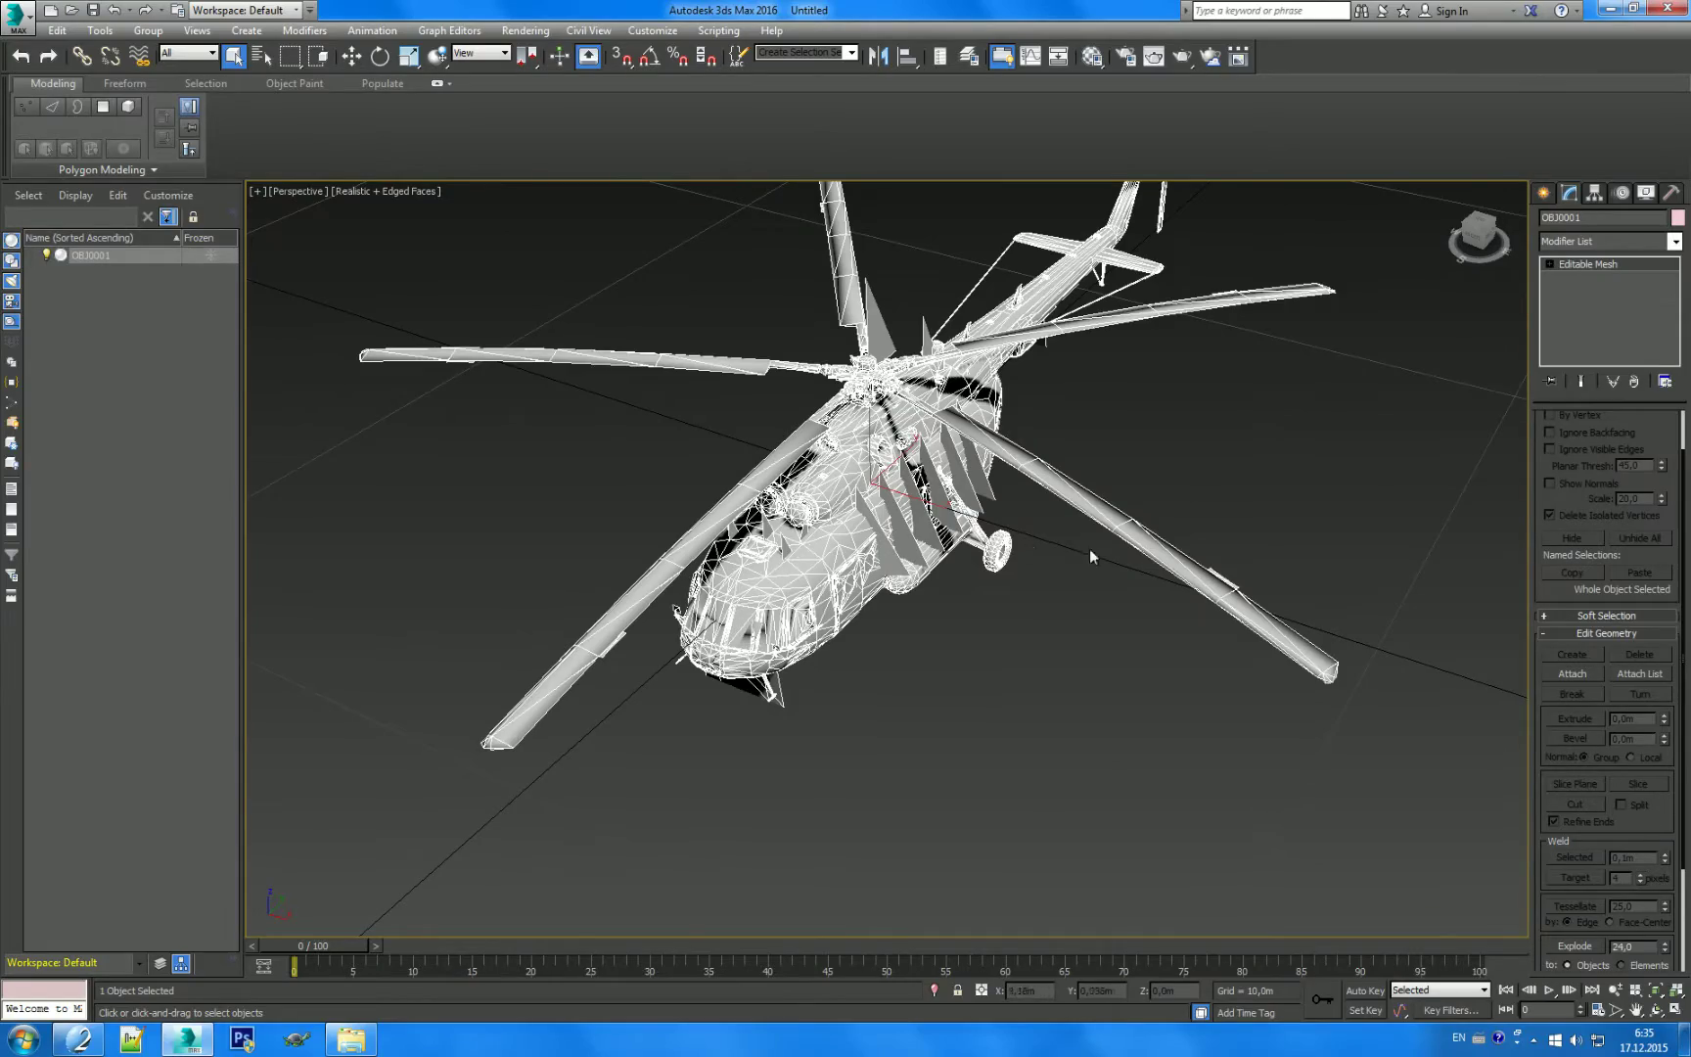
scroll(1072, 587, "up", 2)
scroll(1018, 383, "up", 2)
scroll(1018, 384, "up", 3)
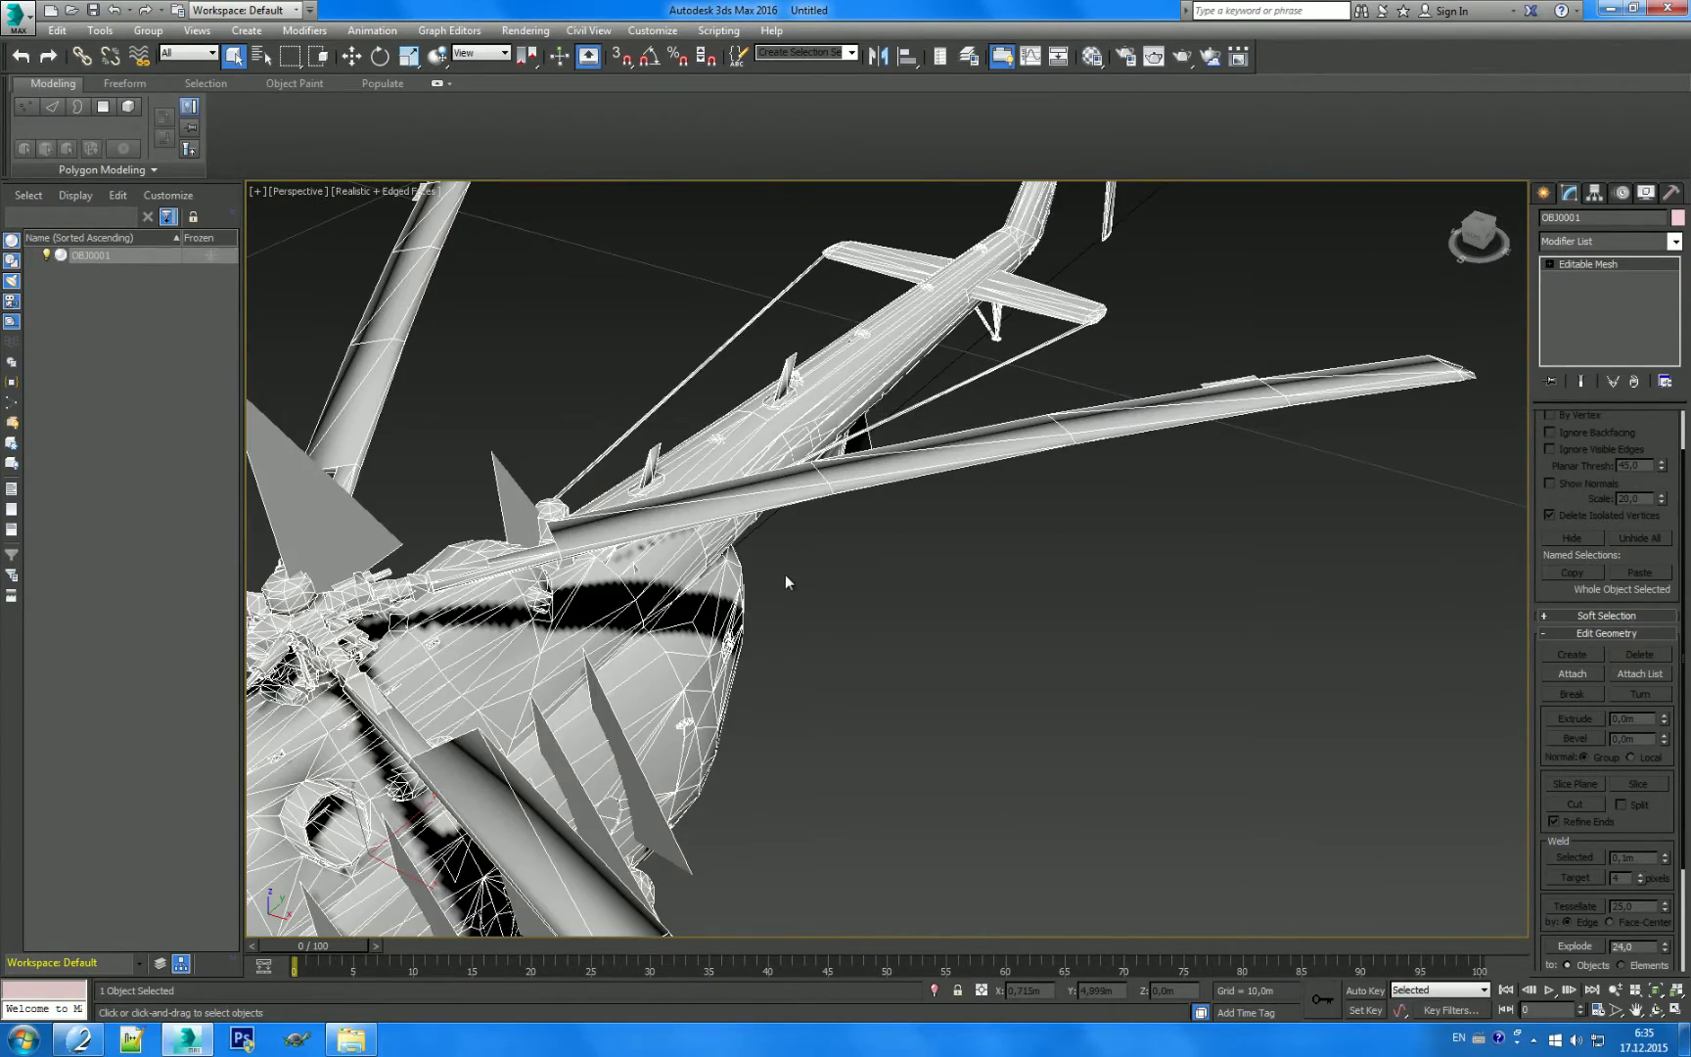
scroll(785, 577, "up", 1)
scroll(812, 607, "up", 2)
scroll(762, 561, "down", 2)
scroll(996, 574, "down", 2)
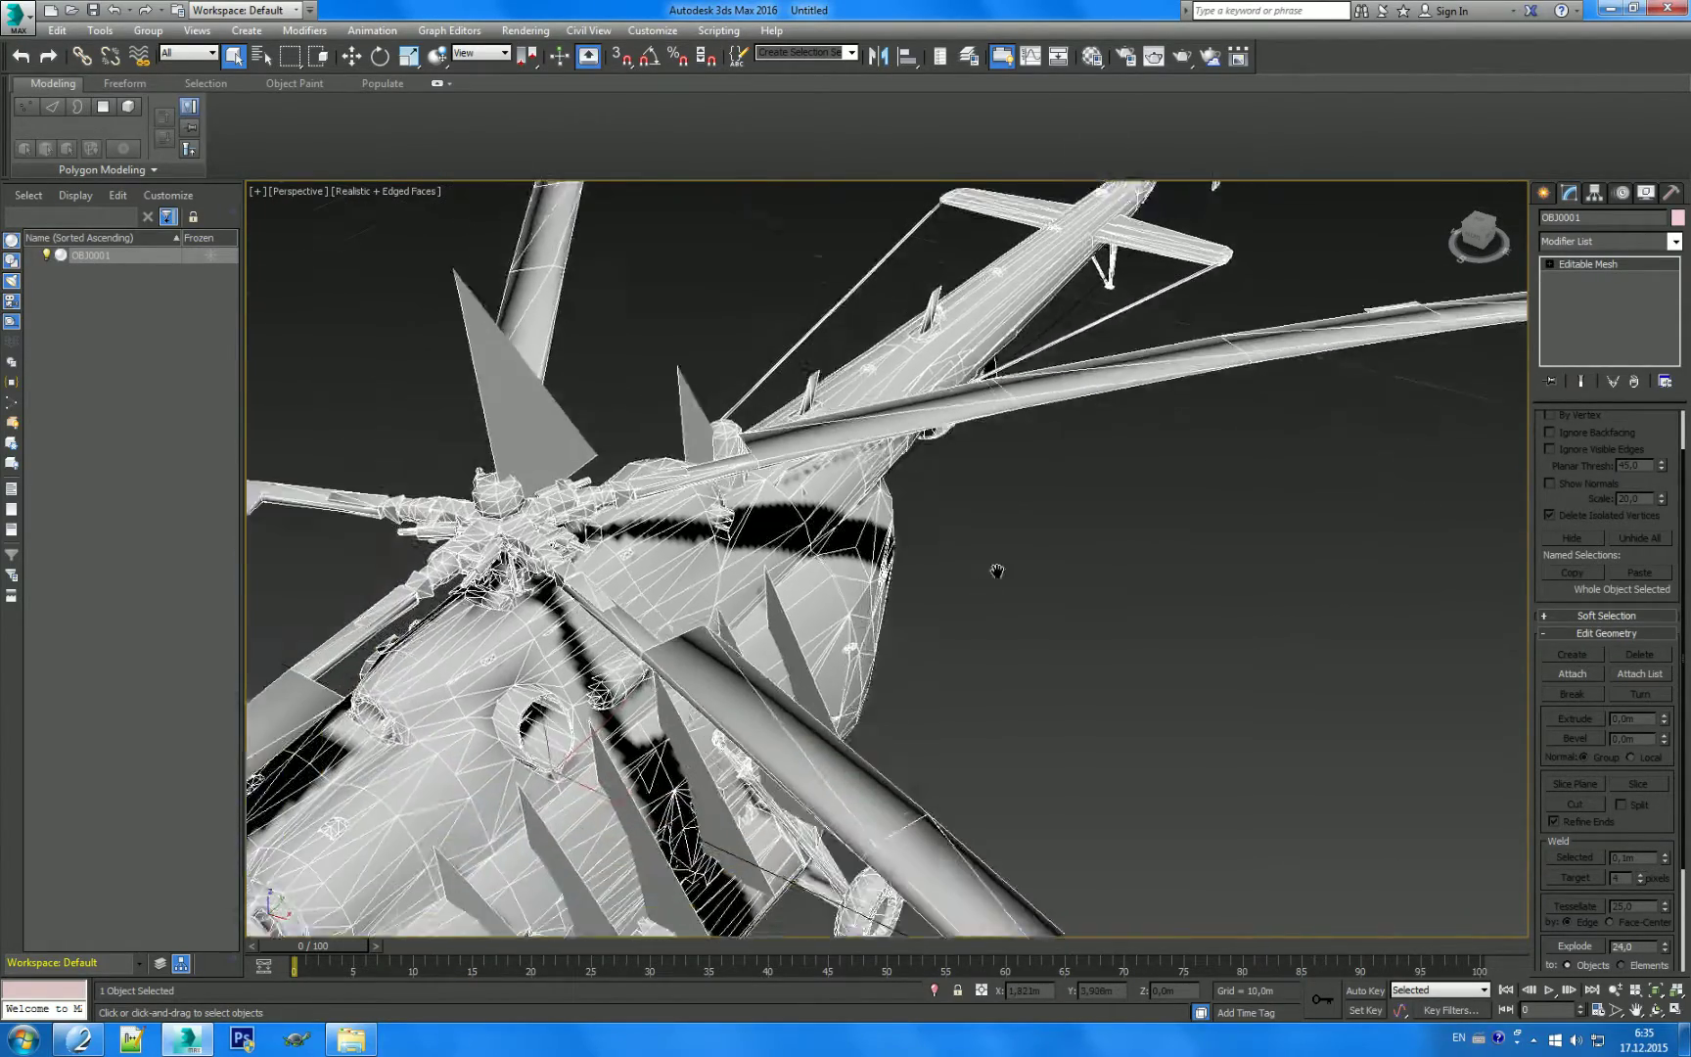
scroll(1012, 559, "down", 3)
middle_click_drag(1087, 609, 1090, 457)
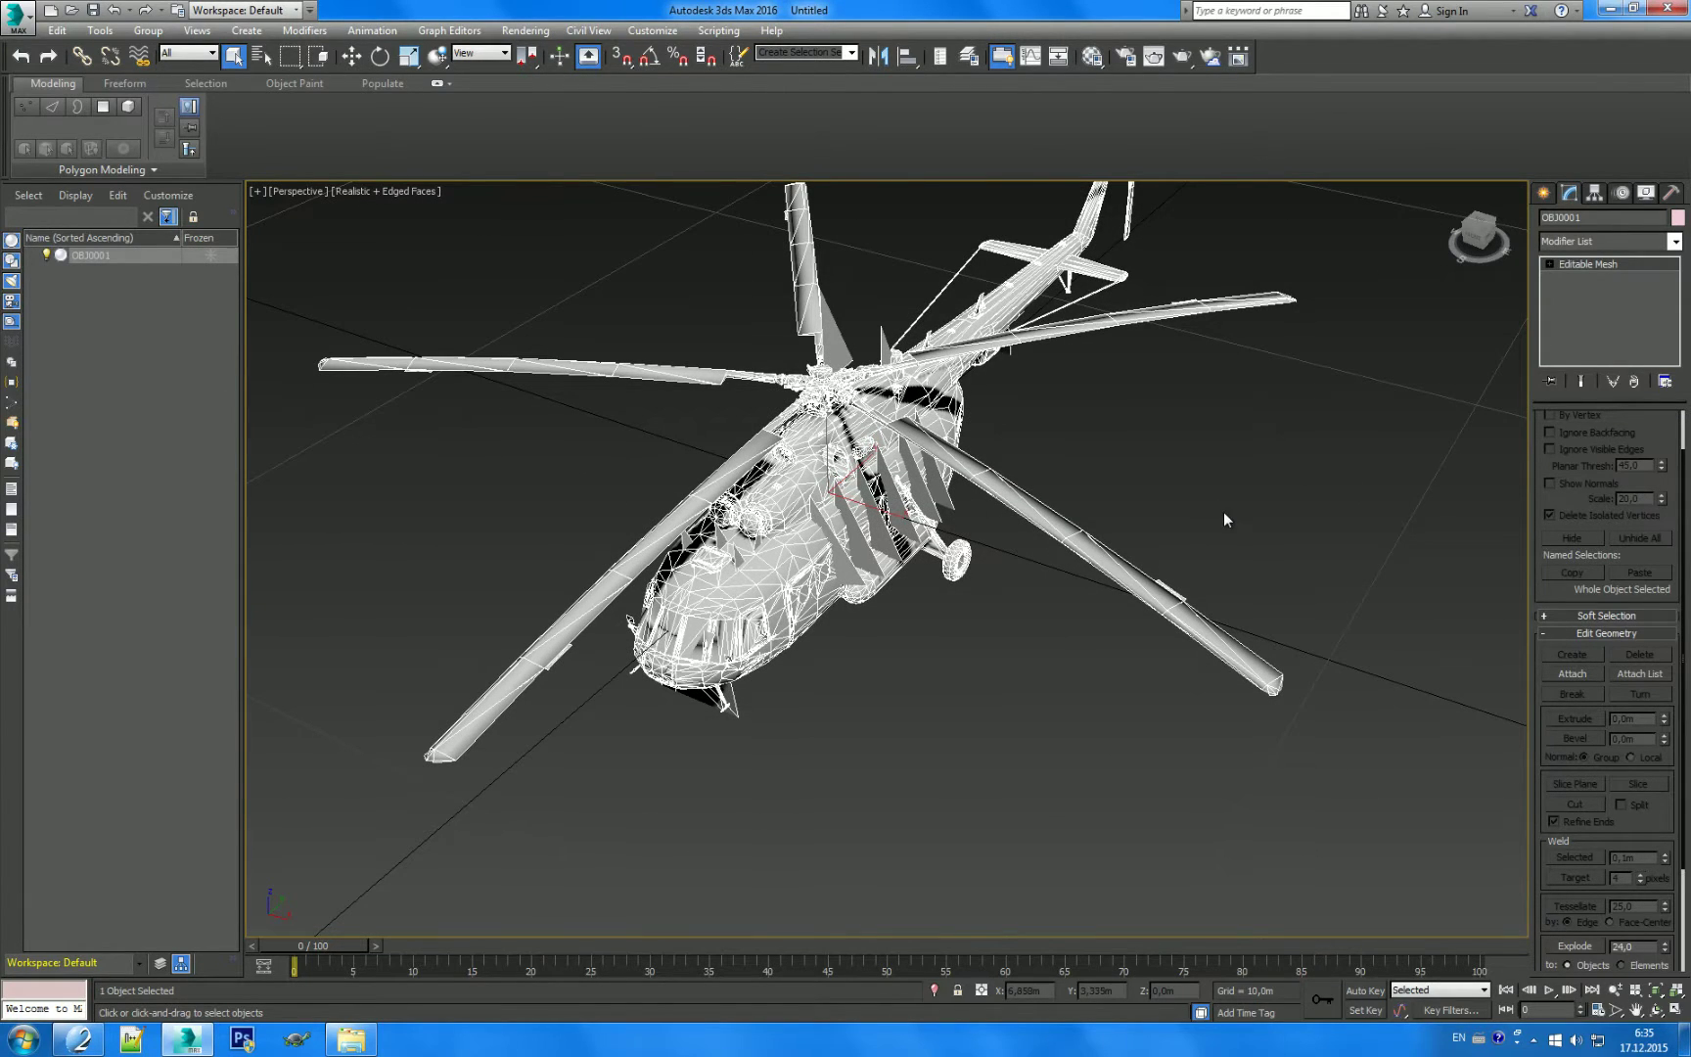
right_click(839, 475)
mouse_move(918, 652)
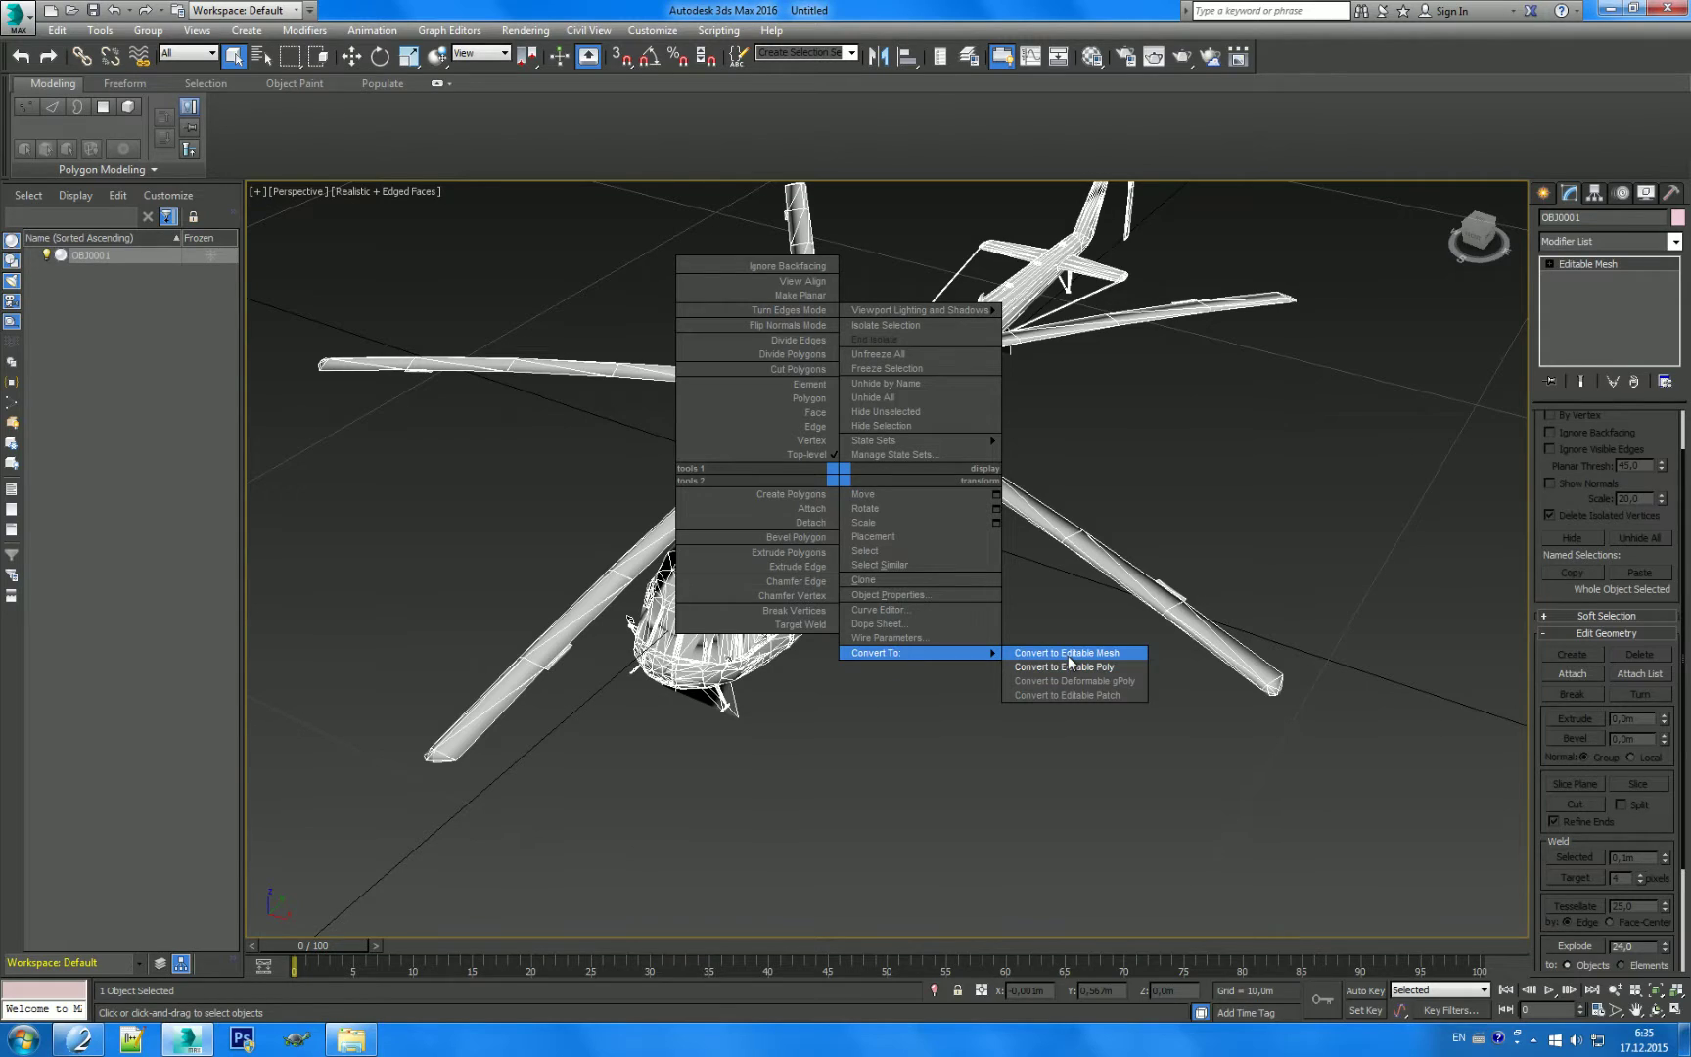
Step: Convert the helicopter to Editable Patch, then to Editable Poly
left_click(1099, 696)
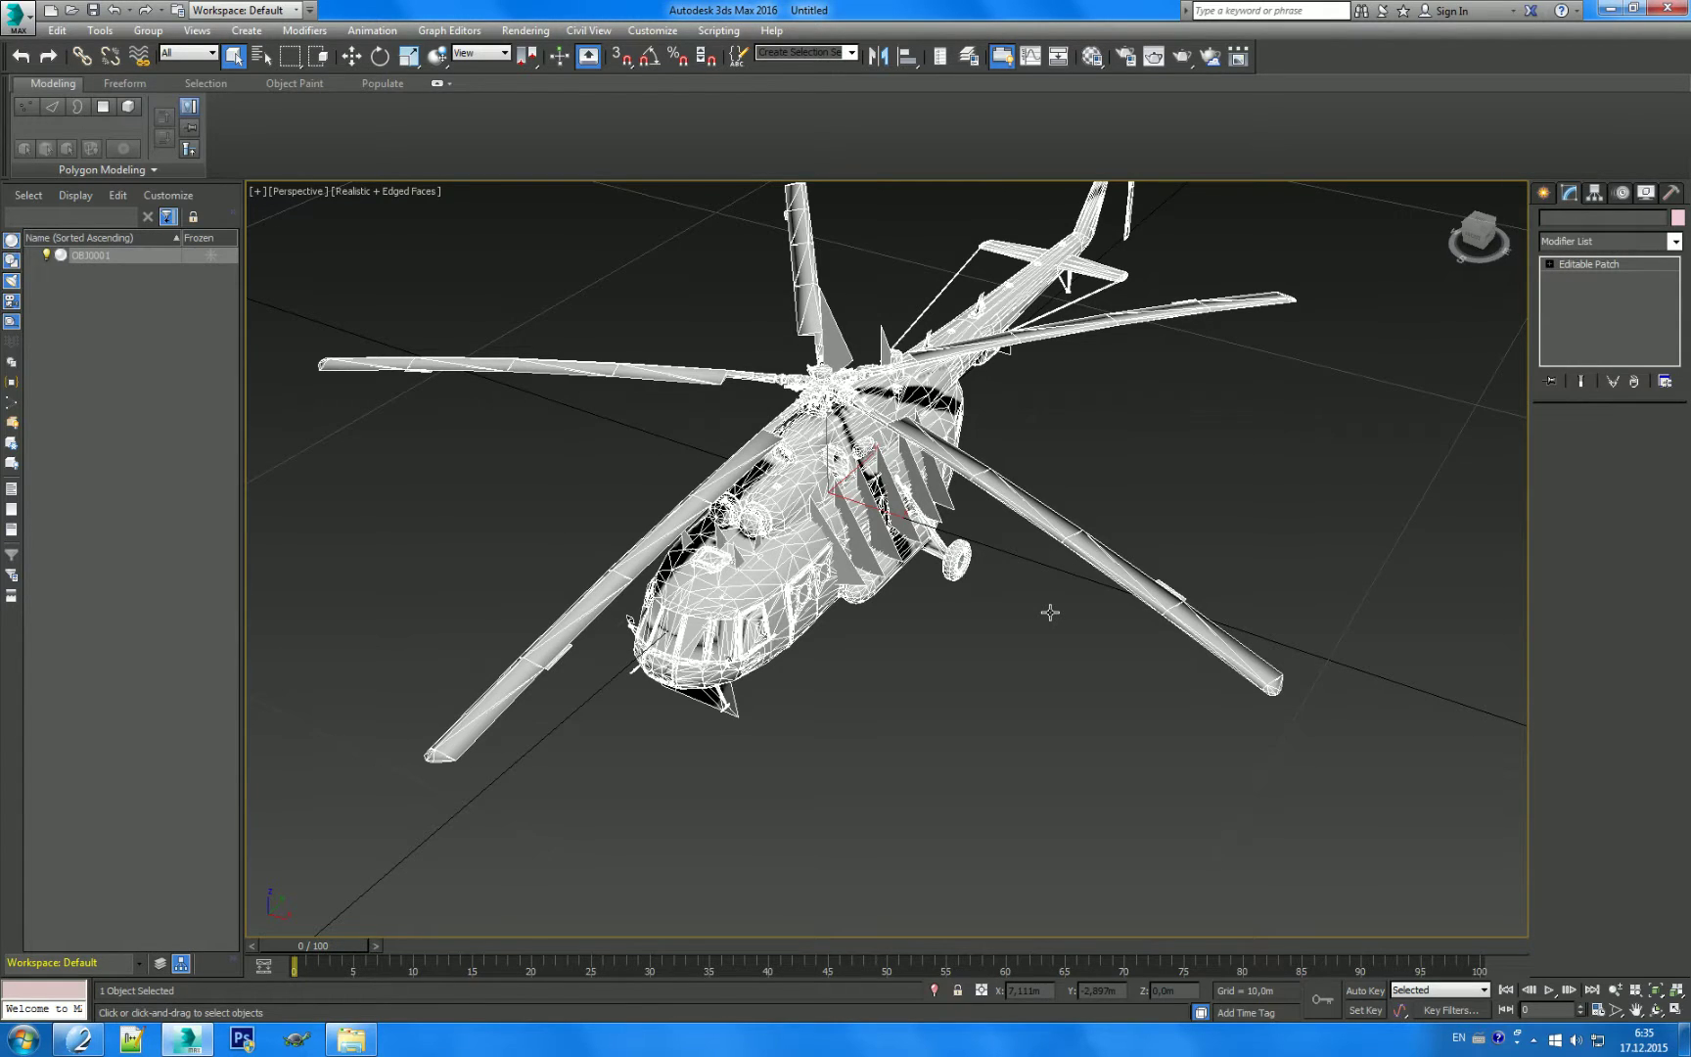
scroll(1050, 613, "down", 4)
scroll(947, 502, "up", 4)
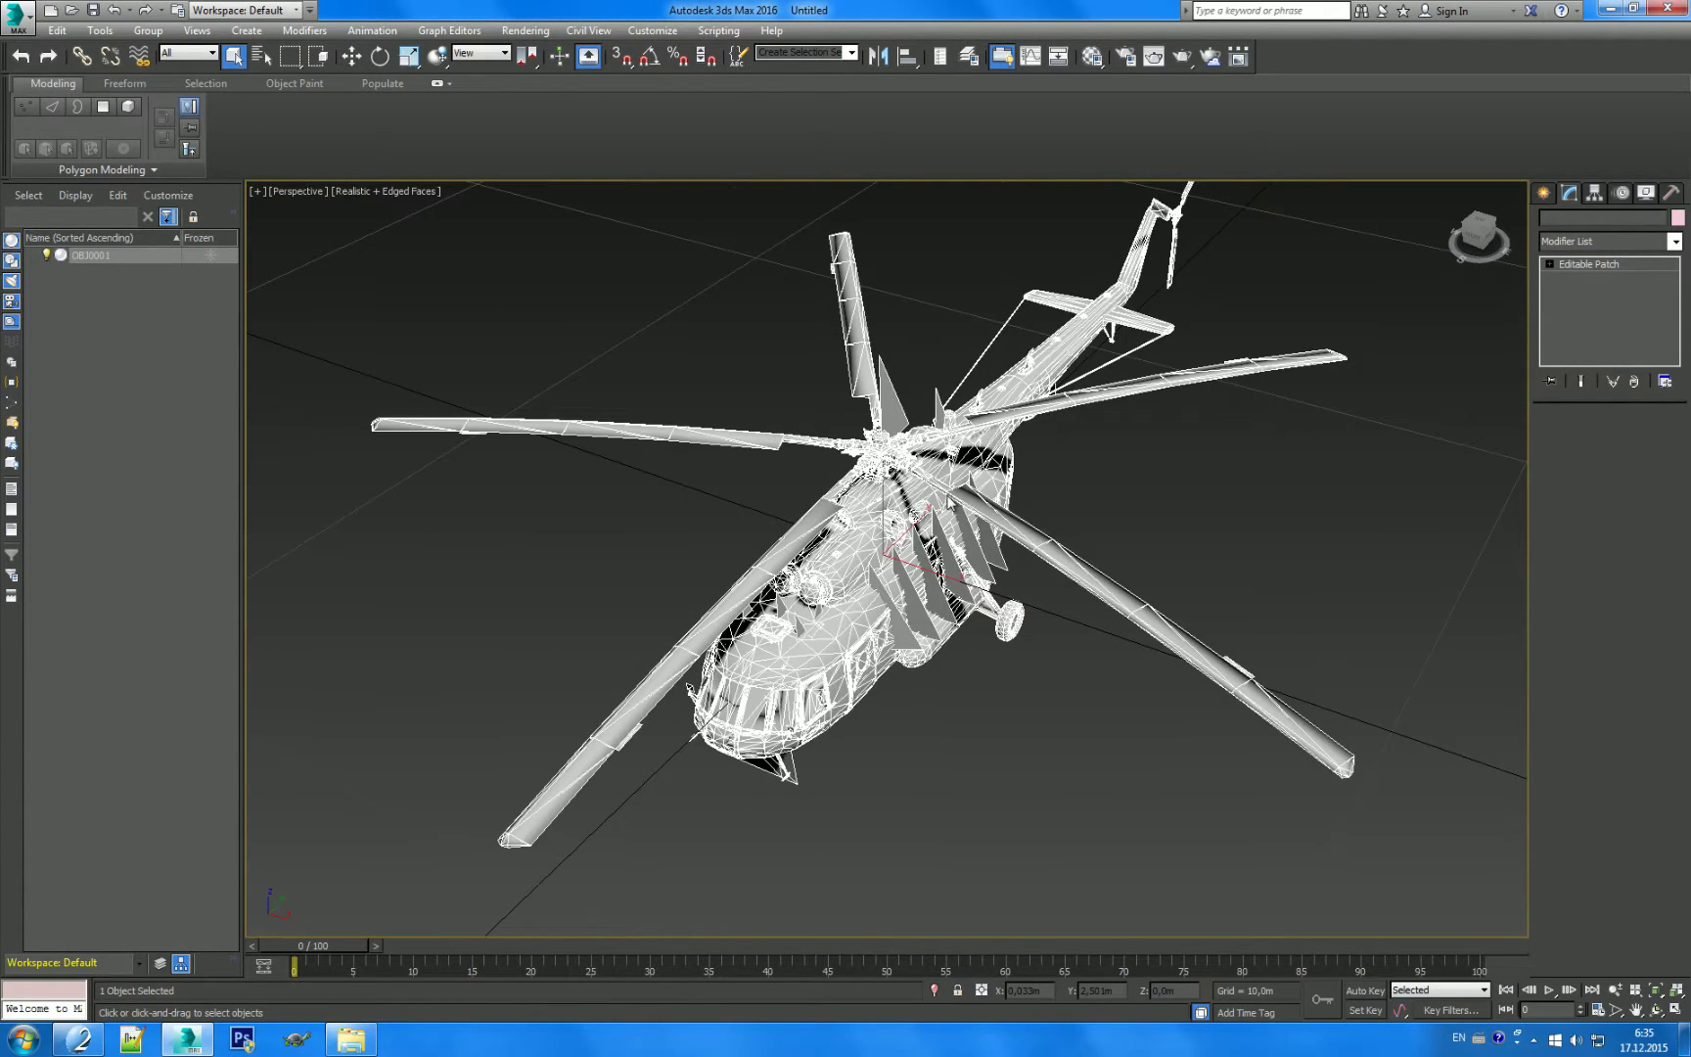
right_click(946, 494)
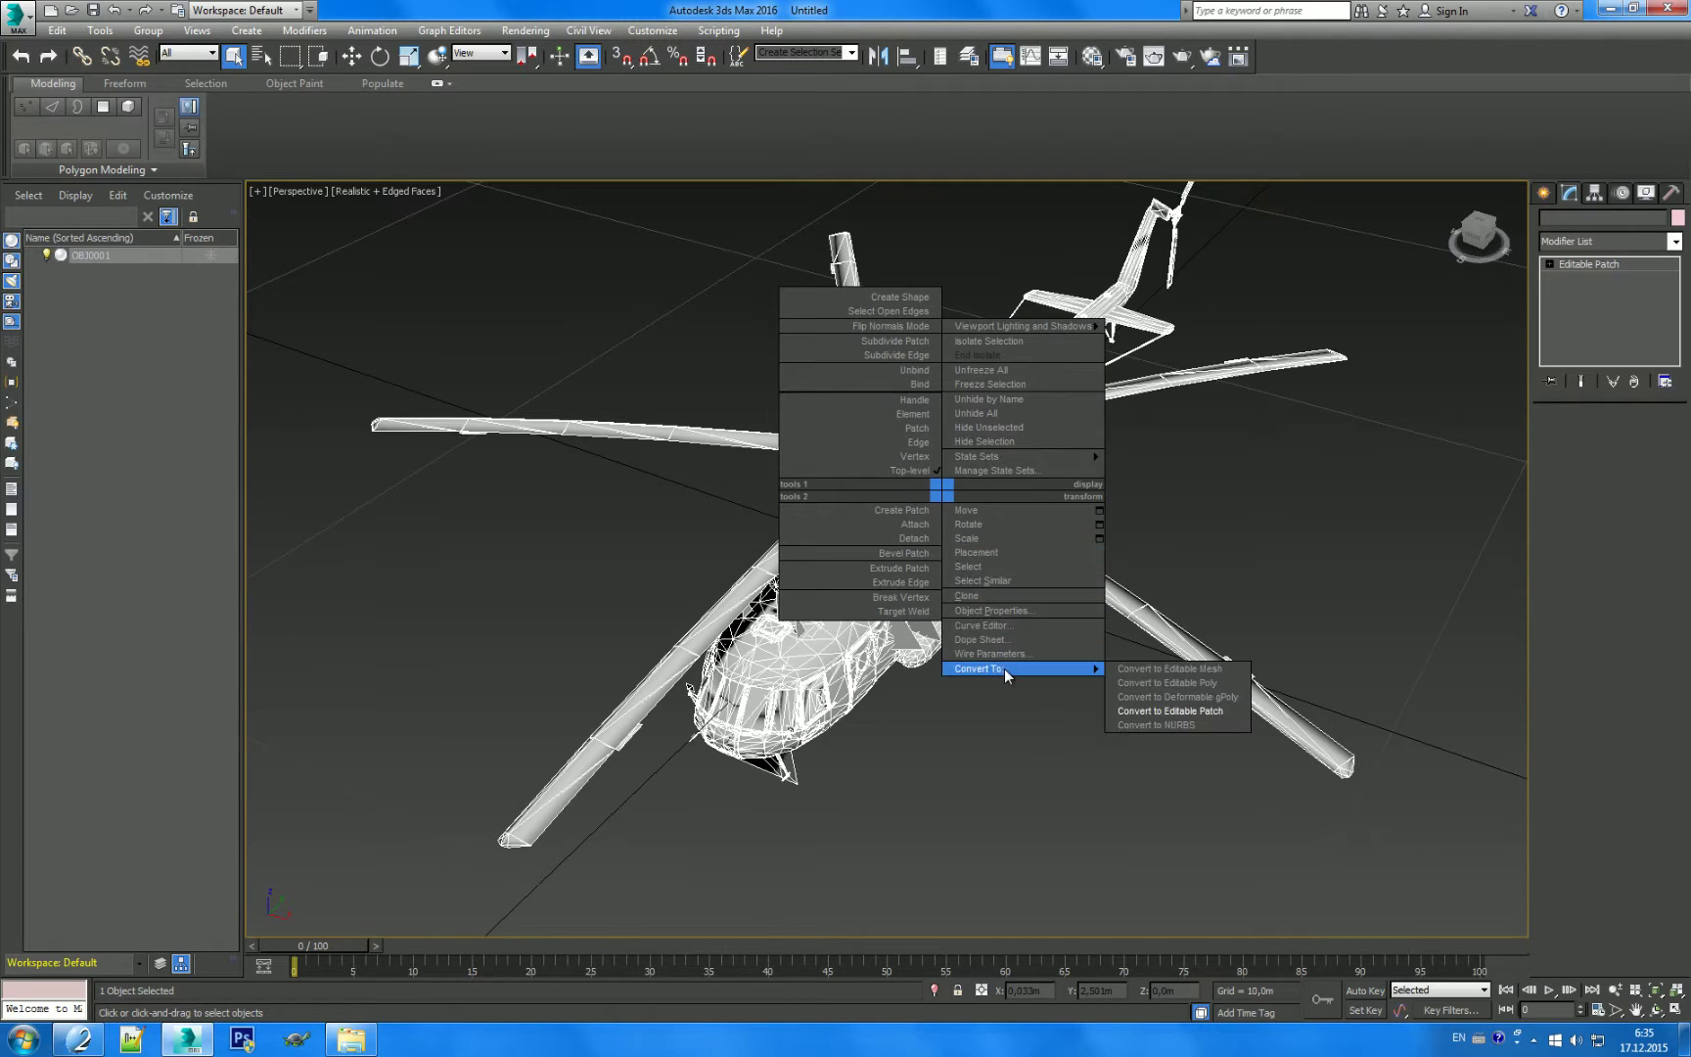
left_click(1143, 669)
Step: Enable Element sub-object mode and orbit so the nose points lower right
scroll(1085, 564, "up", 3)
scroll(998, 568, "up", 2)
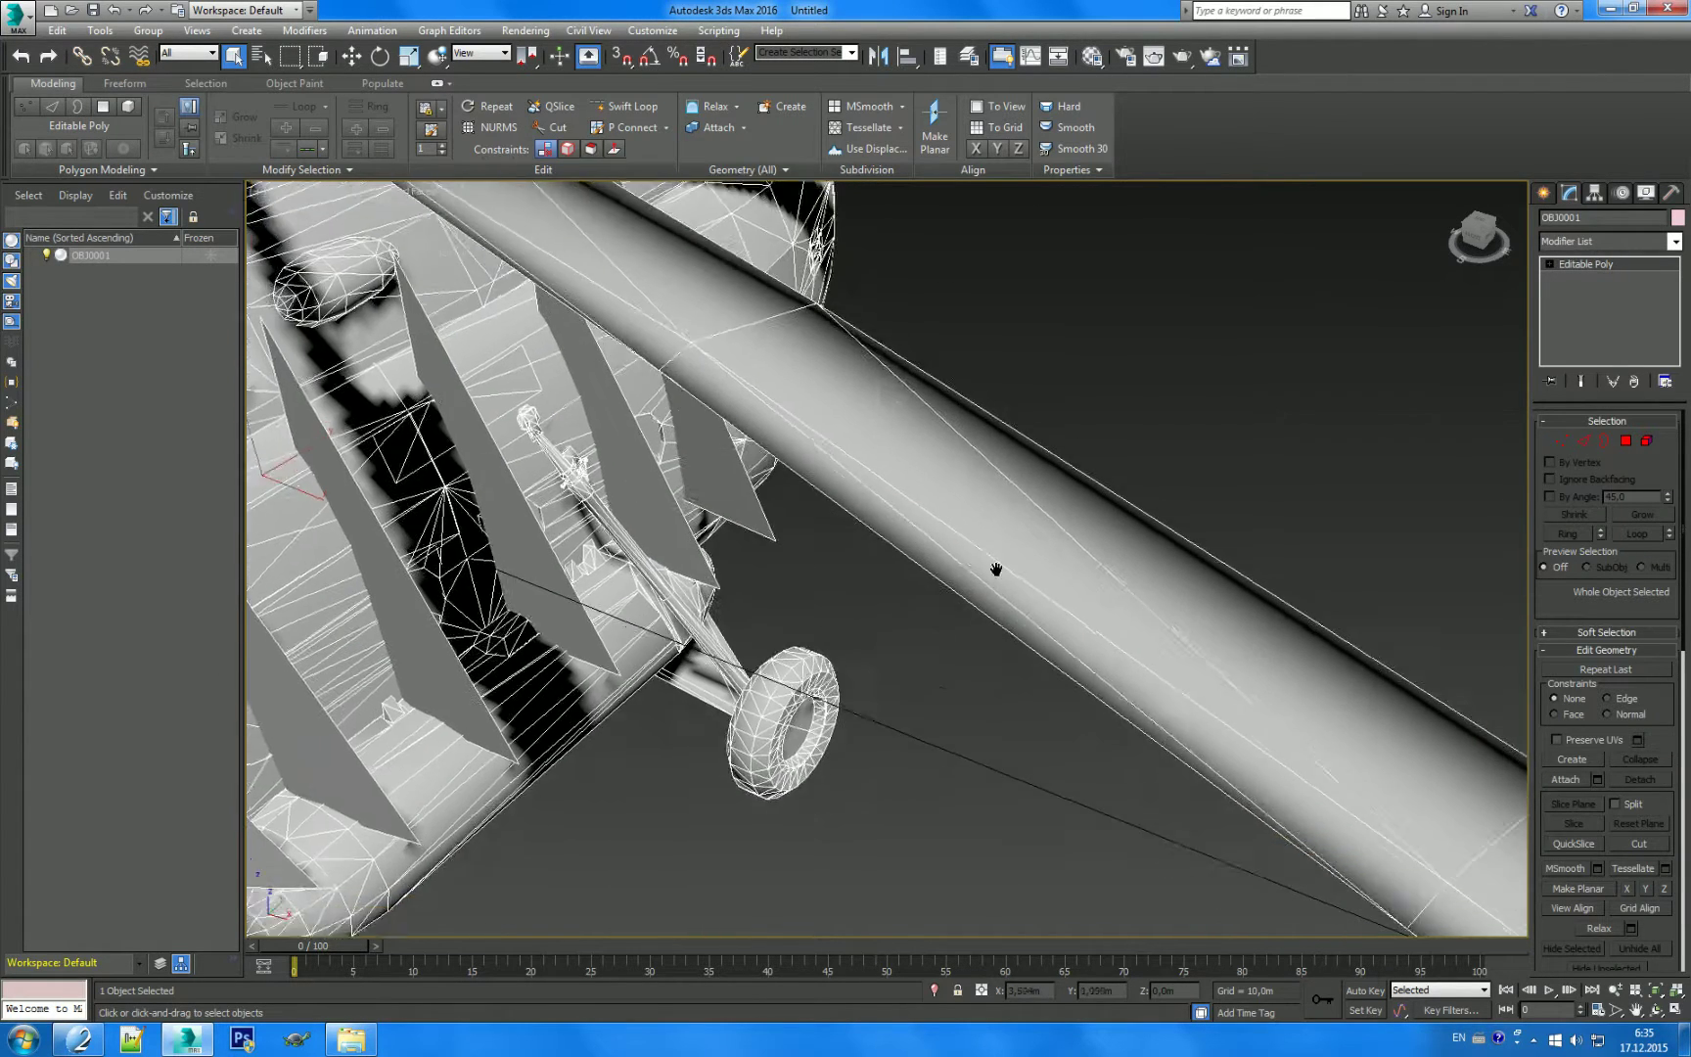
scroll(1006, 558, "up", 1)
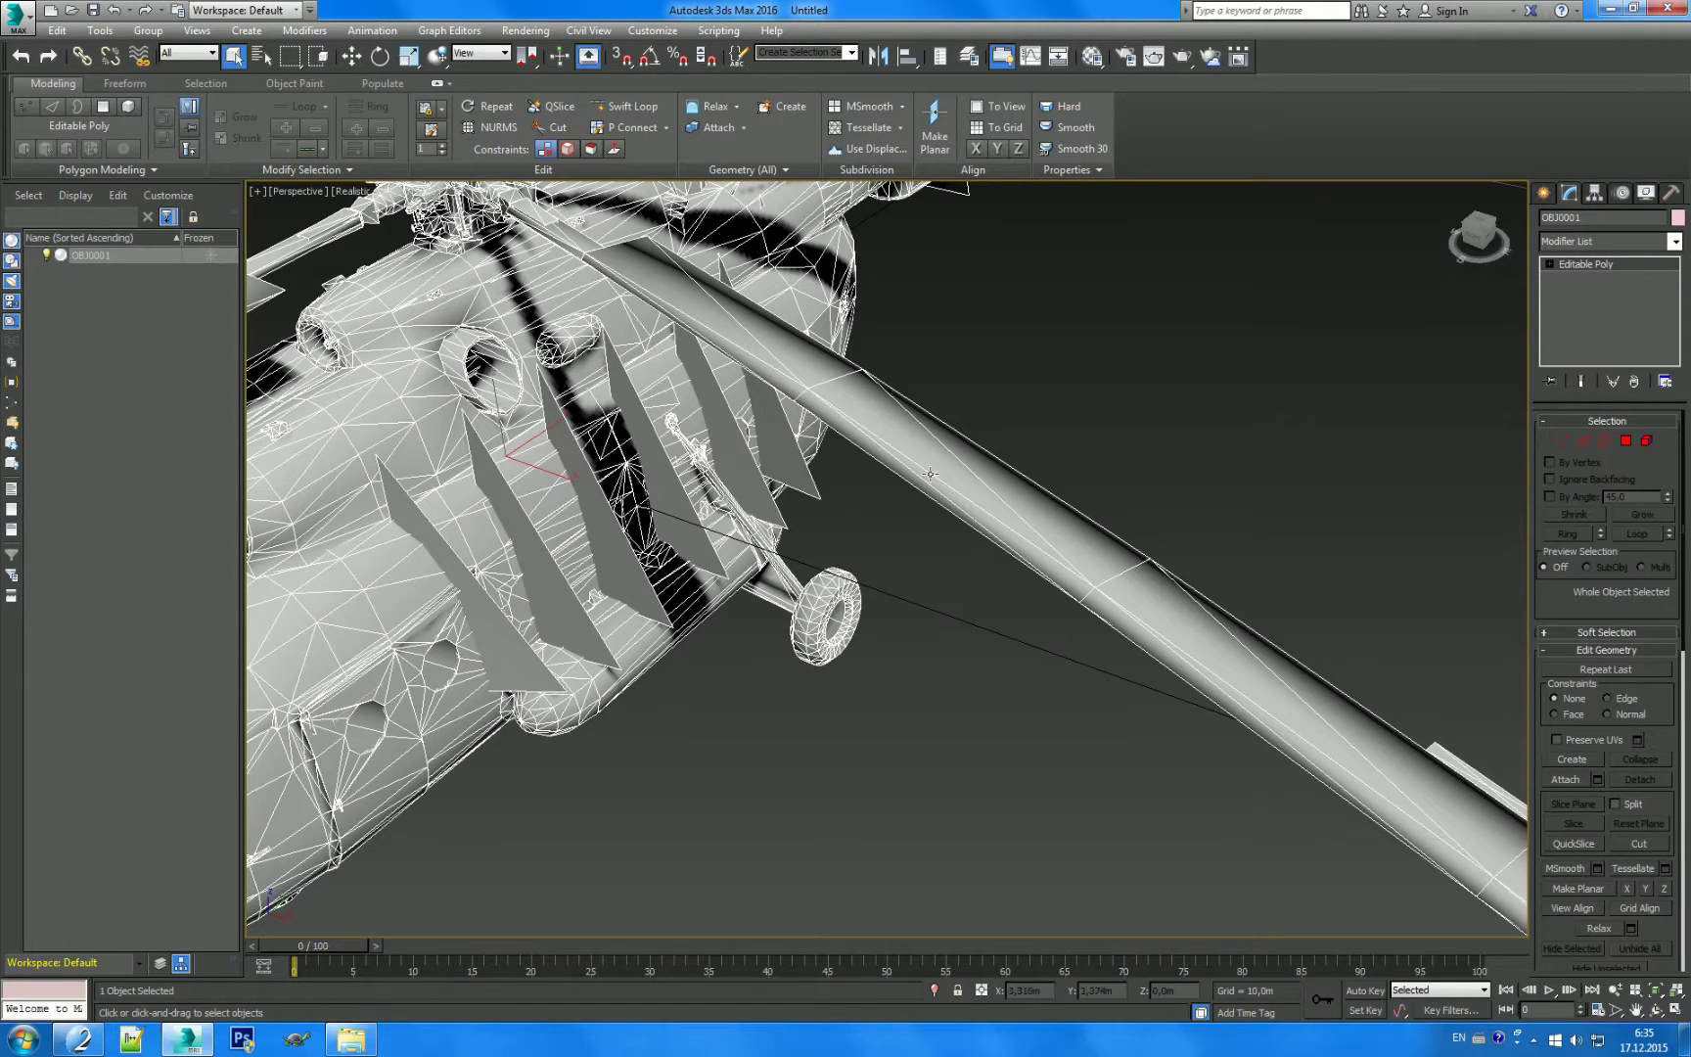
scroll(745, 328, "down", 1)
scroll(934, 660, "down", 4)
scroll(963, 642, "down", 1)
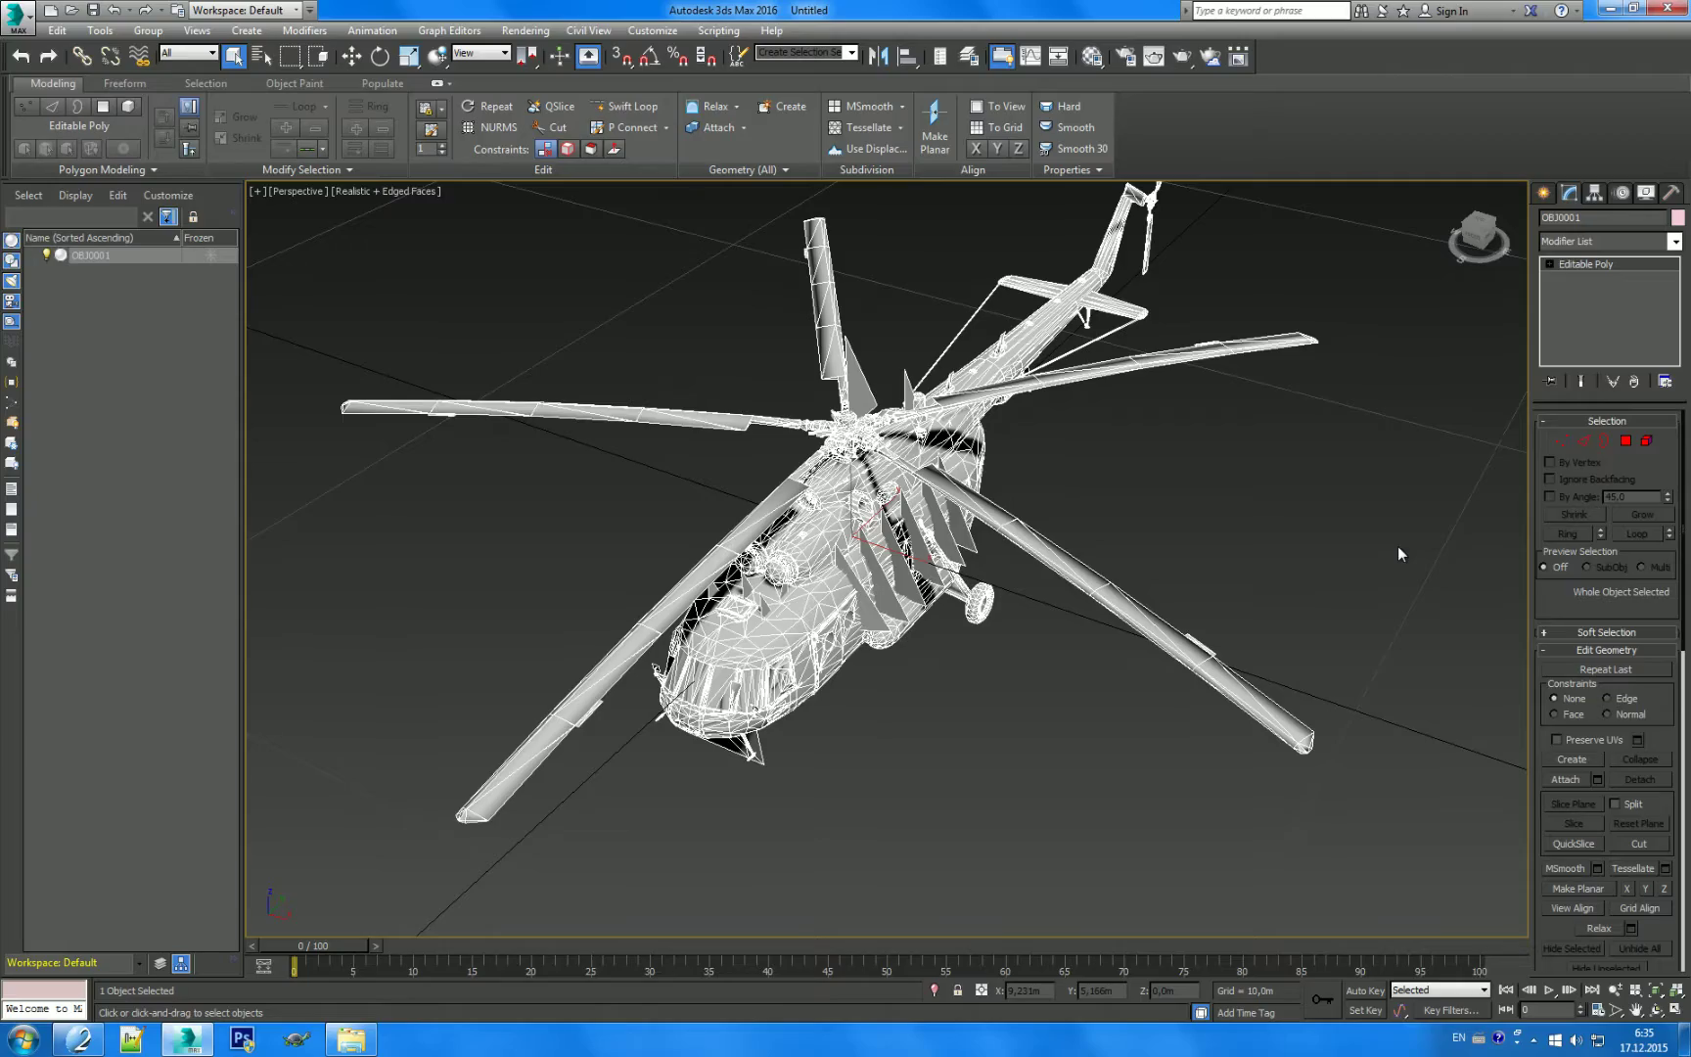
left_click(1647, 441)
mouse_move(1089, 601)
middle_mouse_down()
mouse_move(1131, 549)
mouse_move(1162, 546)
middle_mouse_up()
mouse_move(1060, 569)
middle_mouse_down("alt")
mouse_move(1224, 558)
mouse_move(1281, 588)
middle_mouse_up("alt")
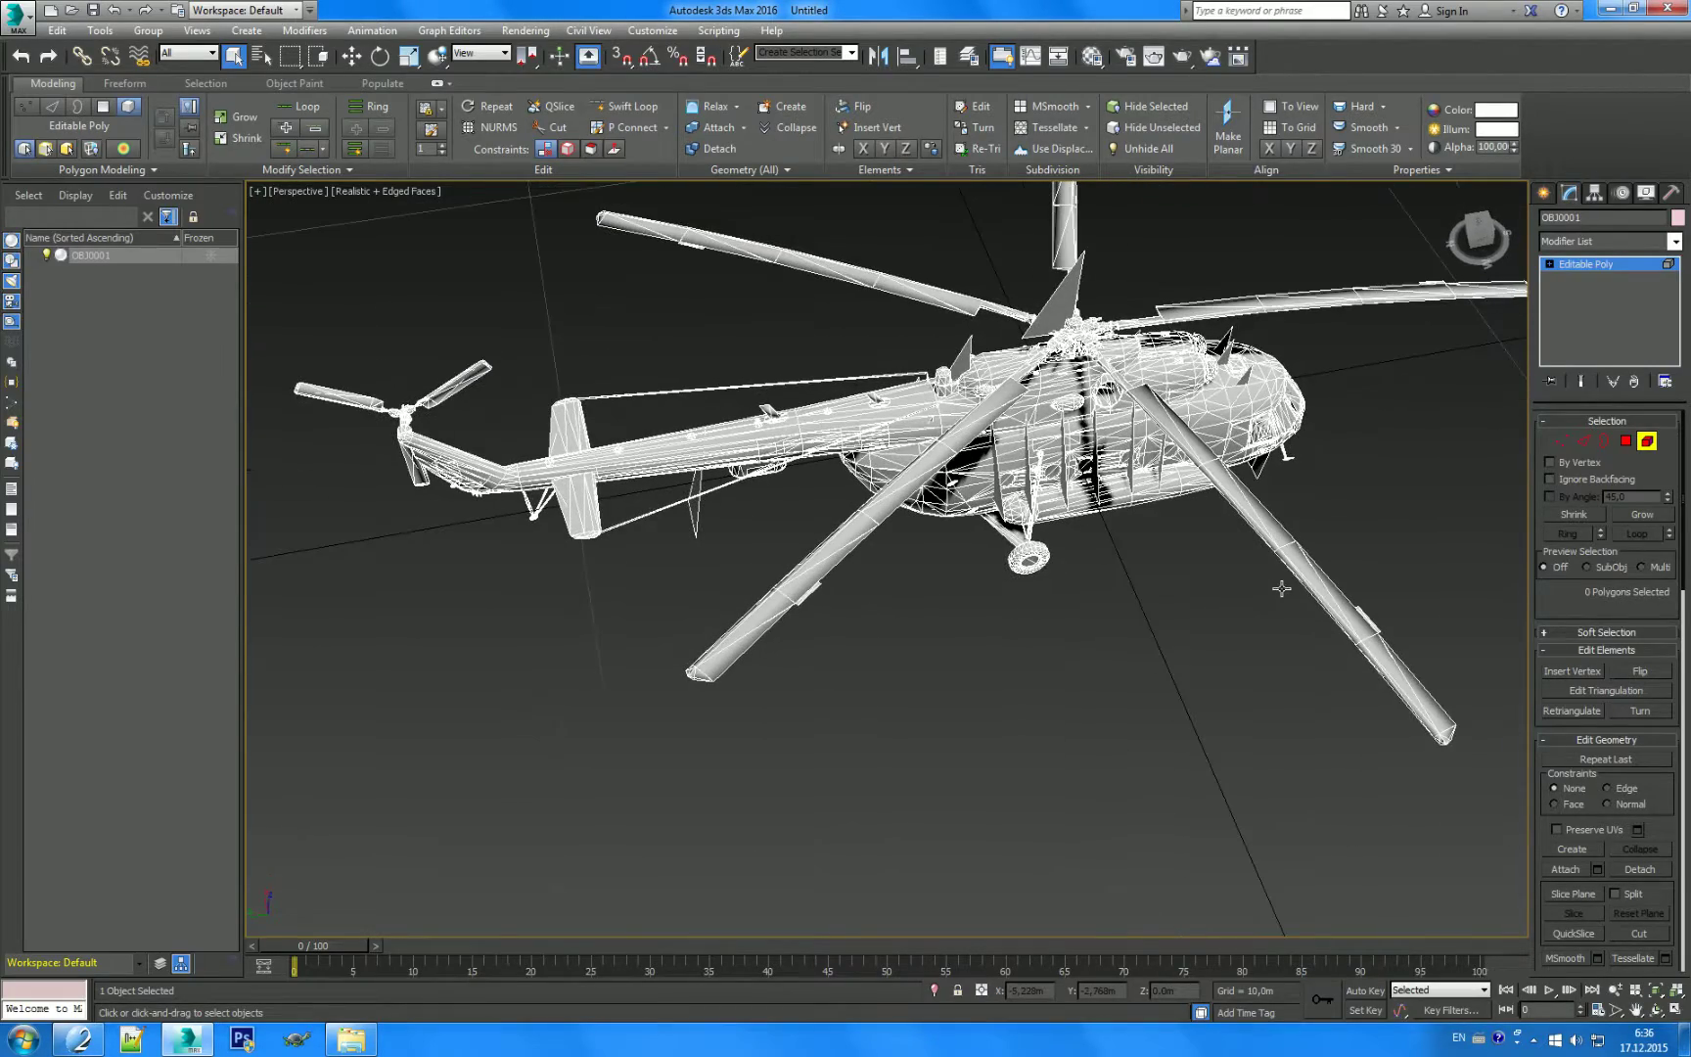
Step: Select the fuselage, lower tank, fuselage side and tail boom elements in turn
mouse_move(1271, 596)
middle_mouse_down("alt")
mouse_move(1245, 646)
mouse_move(1204, 613)
middle_mouse_up("alt")
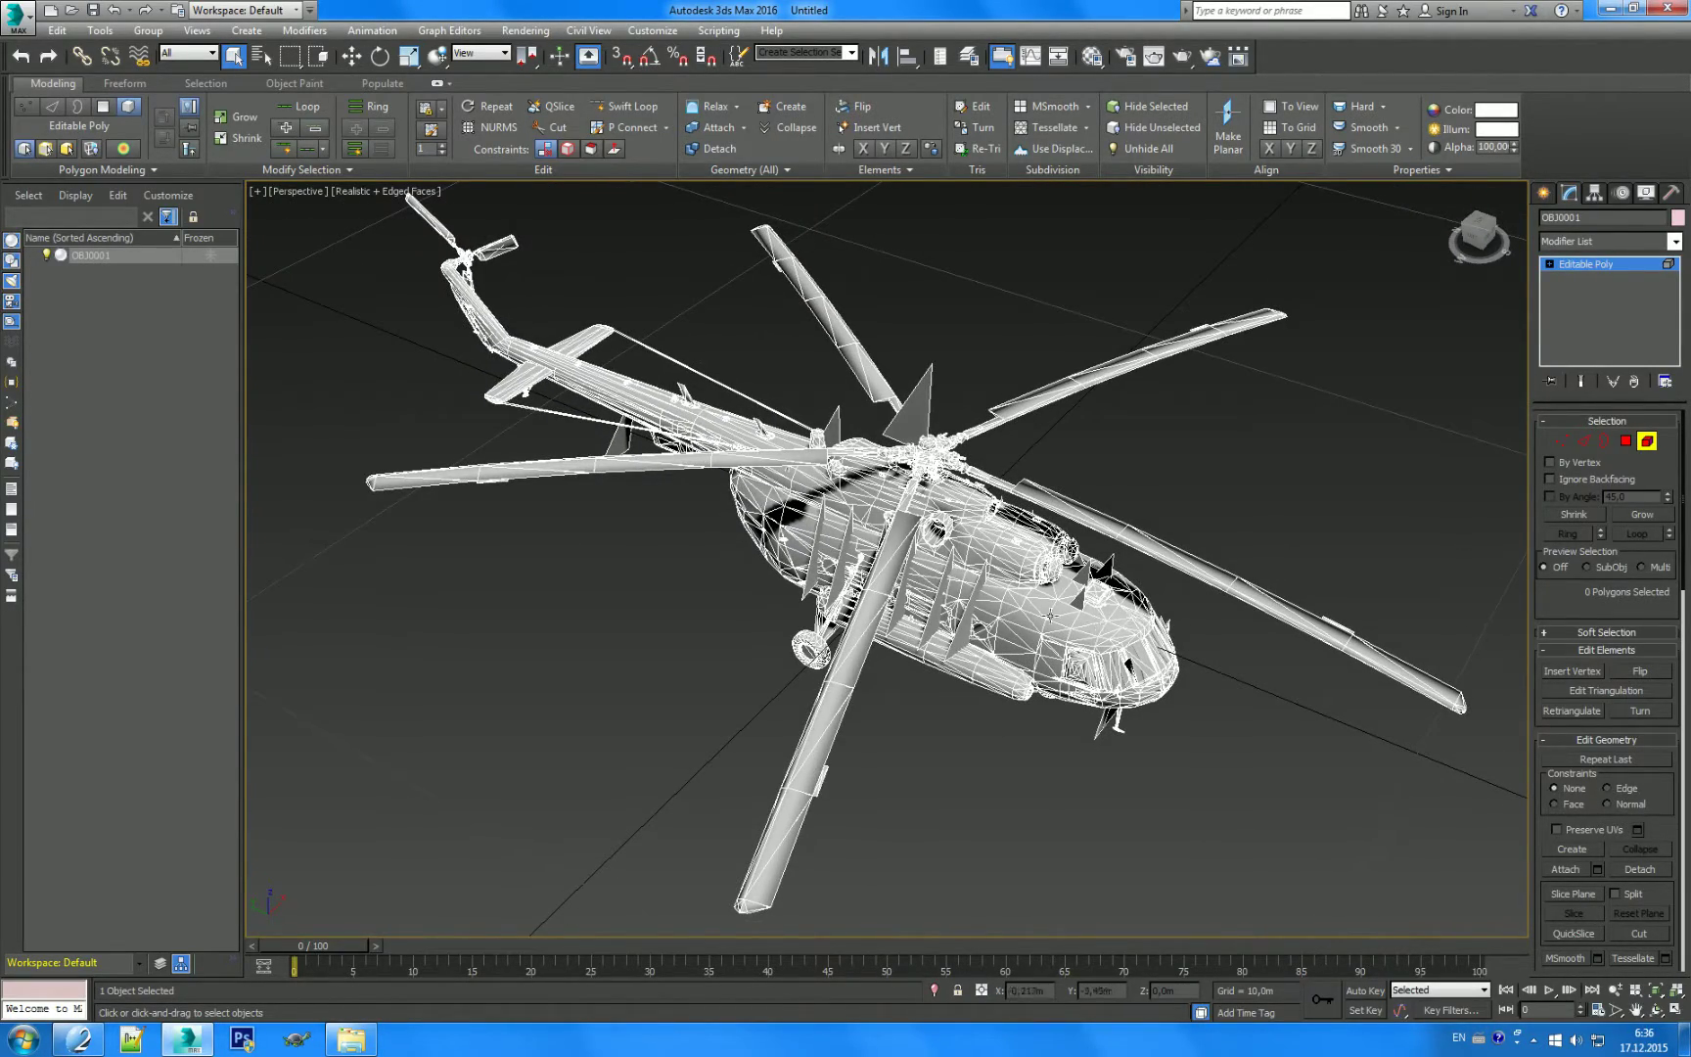
mouse_move(1038, 639)
middle_mouse_down("alt")
mouse_move(1019, 617)
mouse_move(1041, 543)
middle_mouse_up("alt")
left_click(1019, 597)
scroll(1042, 544, "up", 2)
scroll(1042, 544, "up", 5)
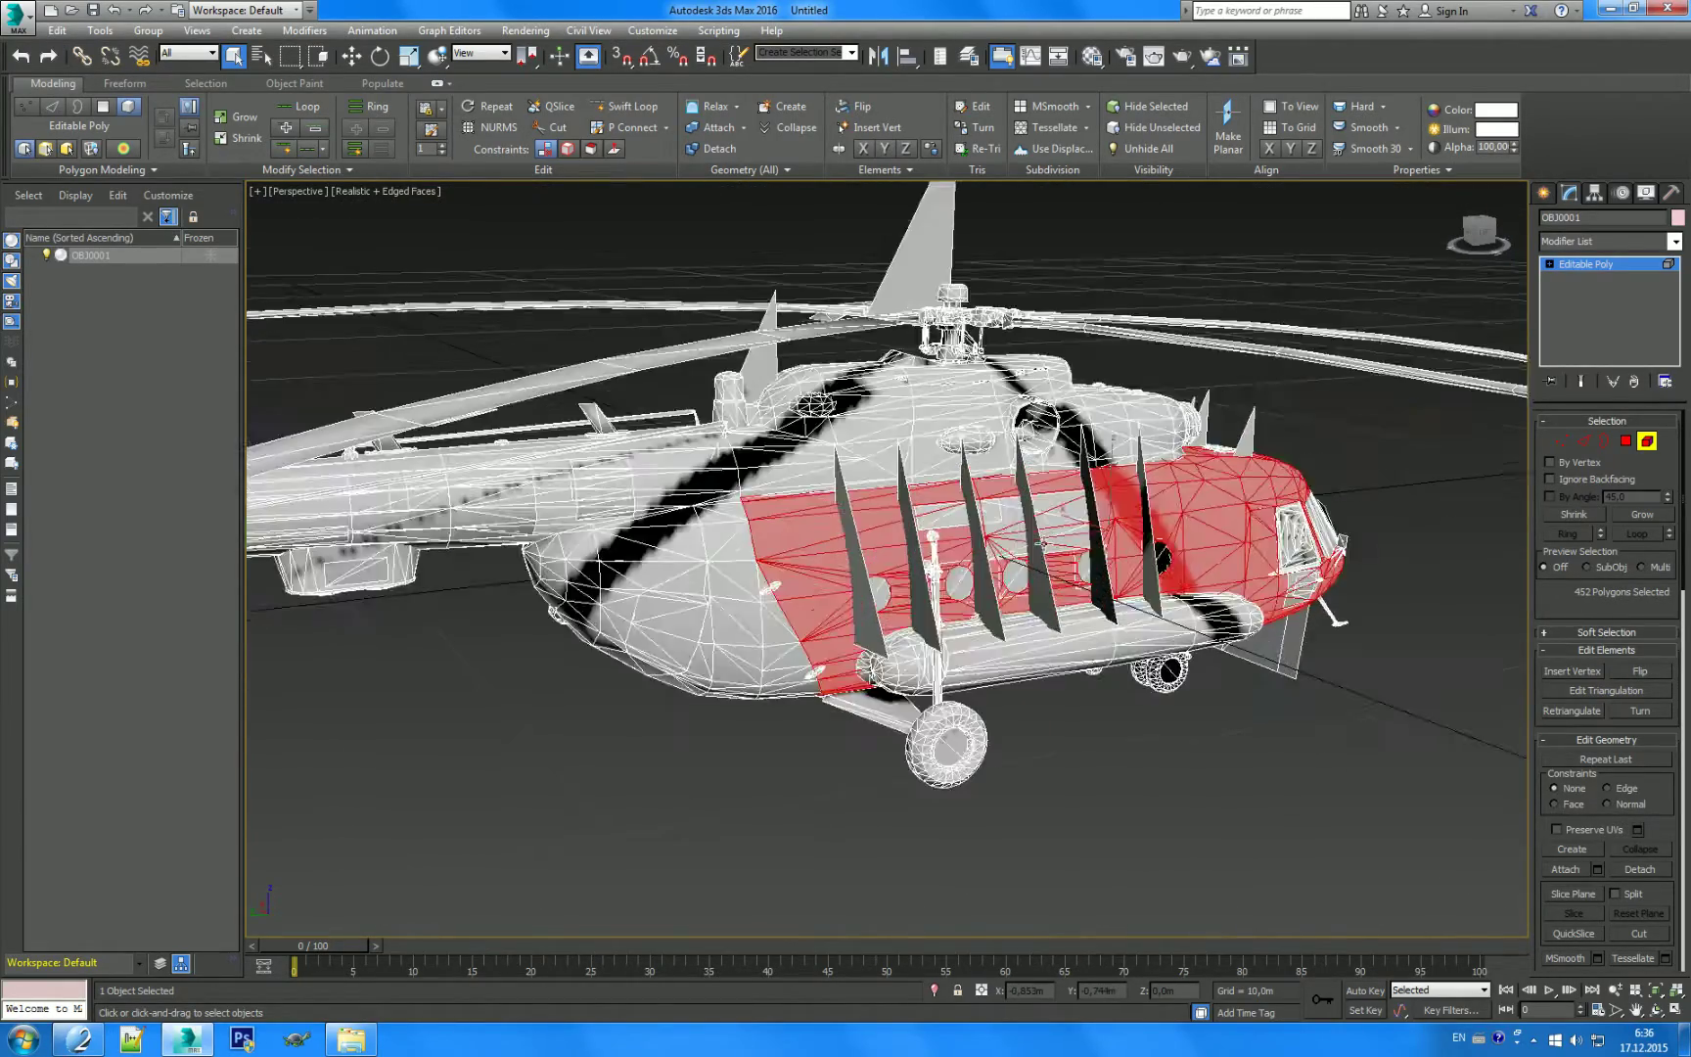
scroll(1041, 544, "up", 3)
scroll(1094, 555, "up", 3)
left_click(1136, 719)
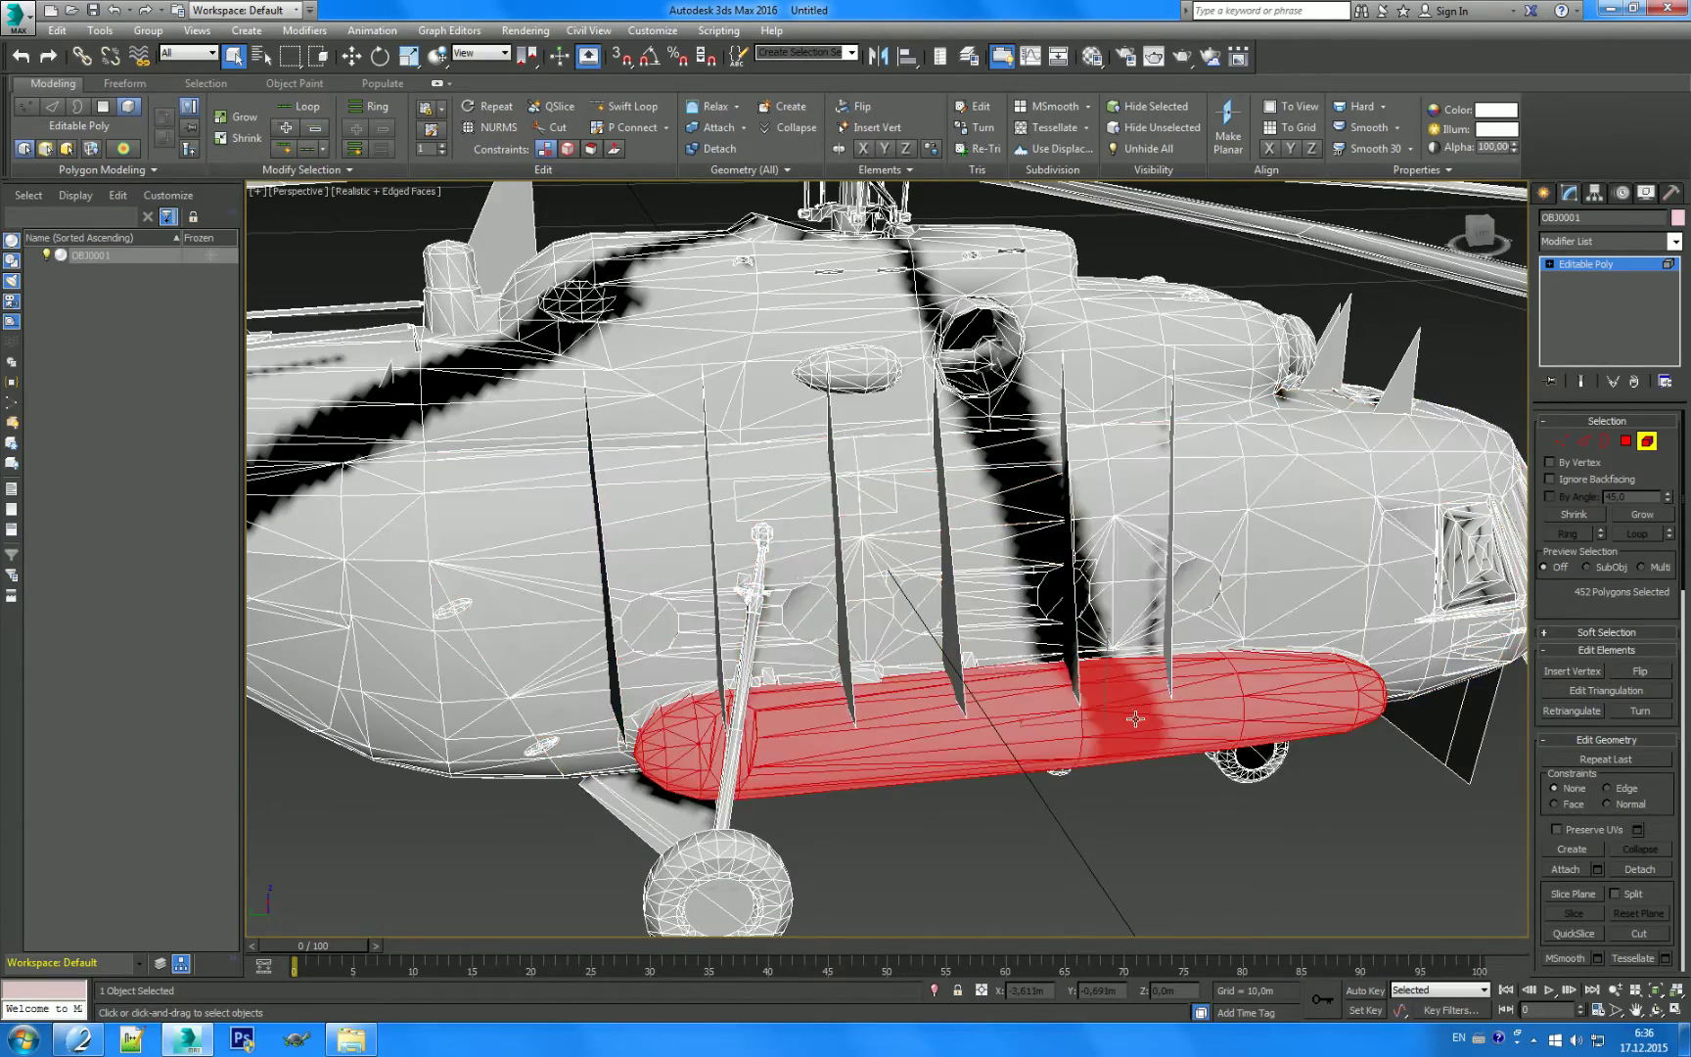
mouse_move(1136, 720)
middle_mouse_down("alt")
mouse_move(1201, 729)
mouse_move(1218, 709)
middle_mouse_up("alt")
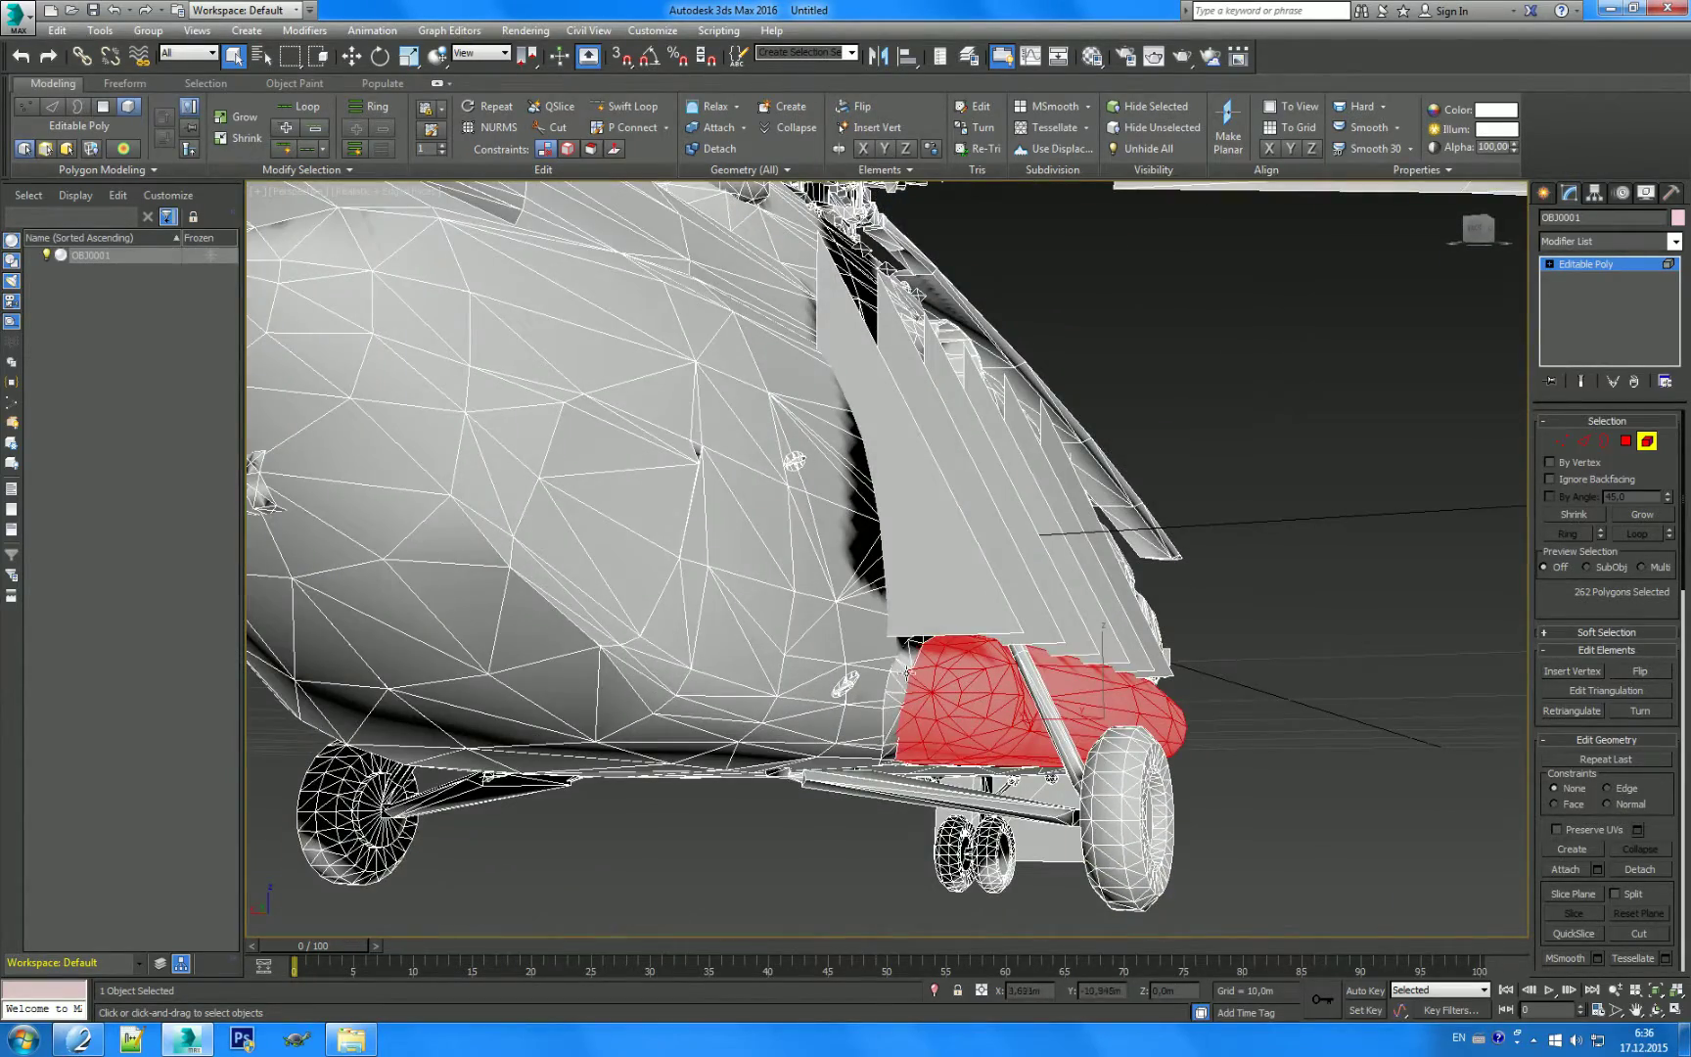
scroll(902, 719, "down", 10)
left_click(821, 643)
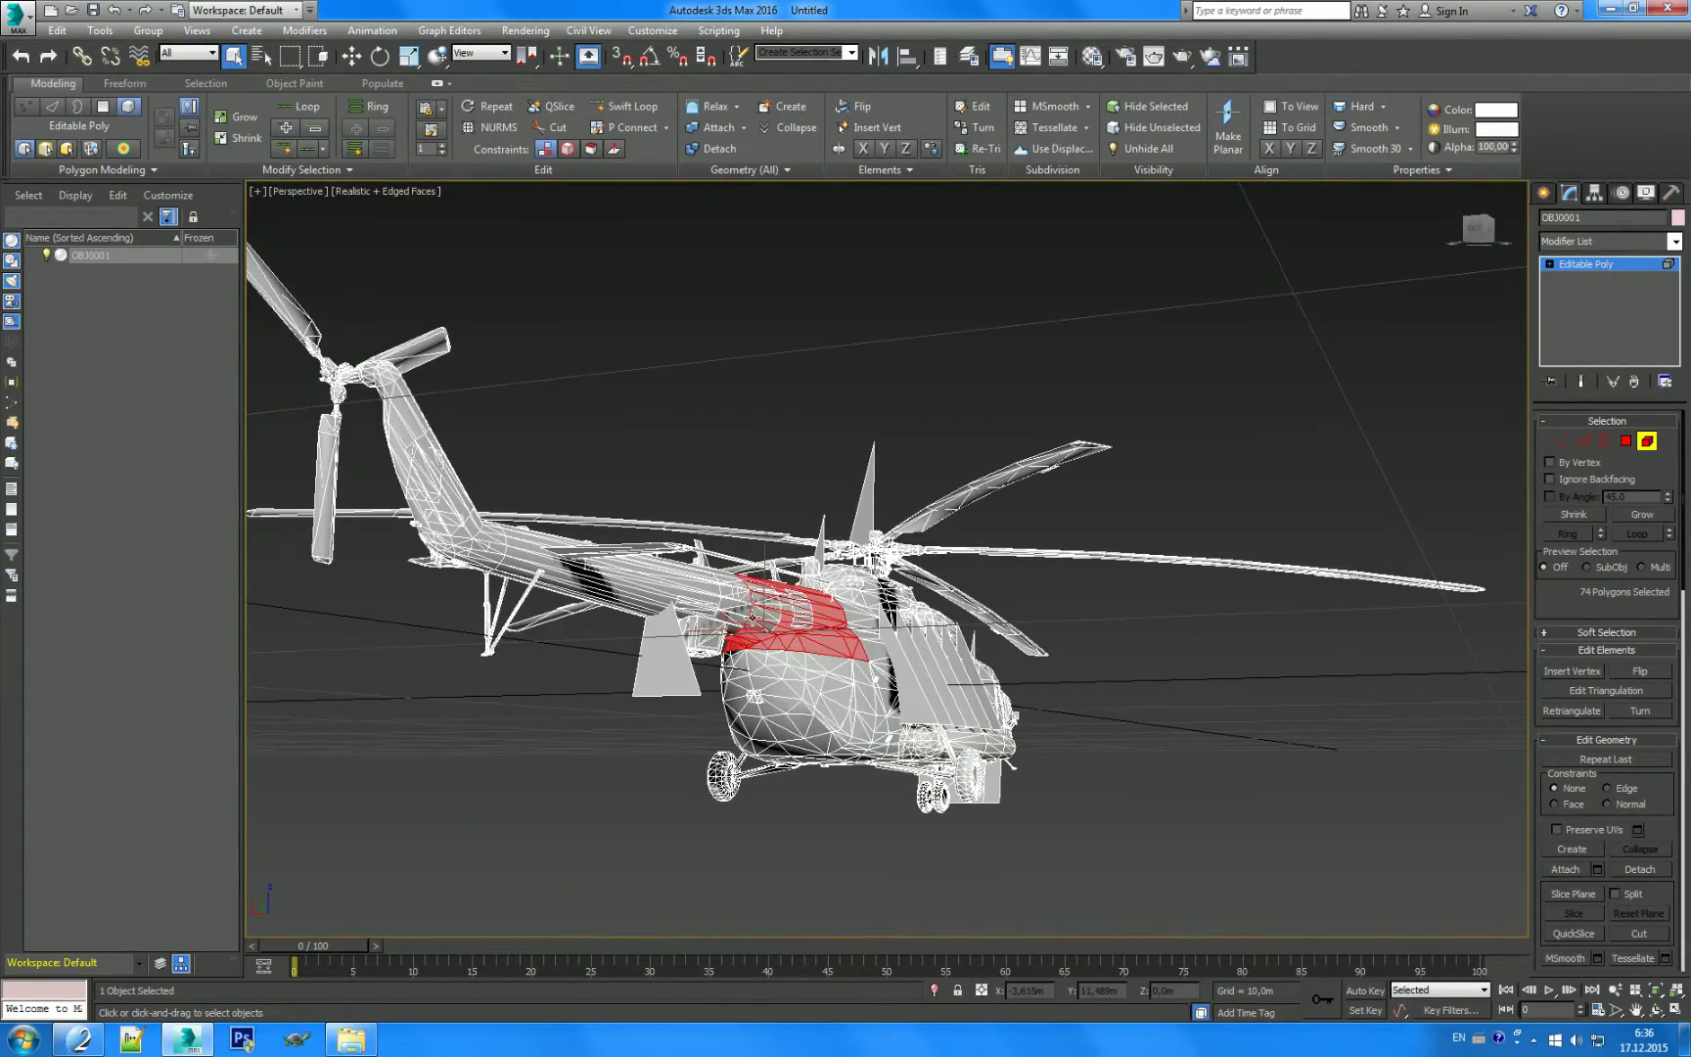
left_click(666, 600)
Step: Select the underside panel, landing-gear strut, cockpit fuselage and lower side panel elements
mouse_move(548, 586)
middle_mouse_down("alt")
mouse_move(529, 633)
mouse_move(619, 526)
mouse_move(685, 666)
mouse_move(774, 517)
mouse_move(1167, 696)
mouse_move(1217, 578)
mouse_move(1012, 680)
mouse_move(1019, 554)
middle_mouse_up("alt")
scroll(618, 526, "up", 5)
left_click(686, 670)
left_click(1168, 697)
scroll(1020, 487, "down", 10)
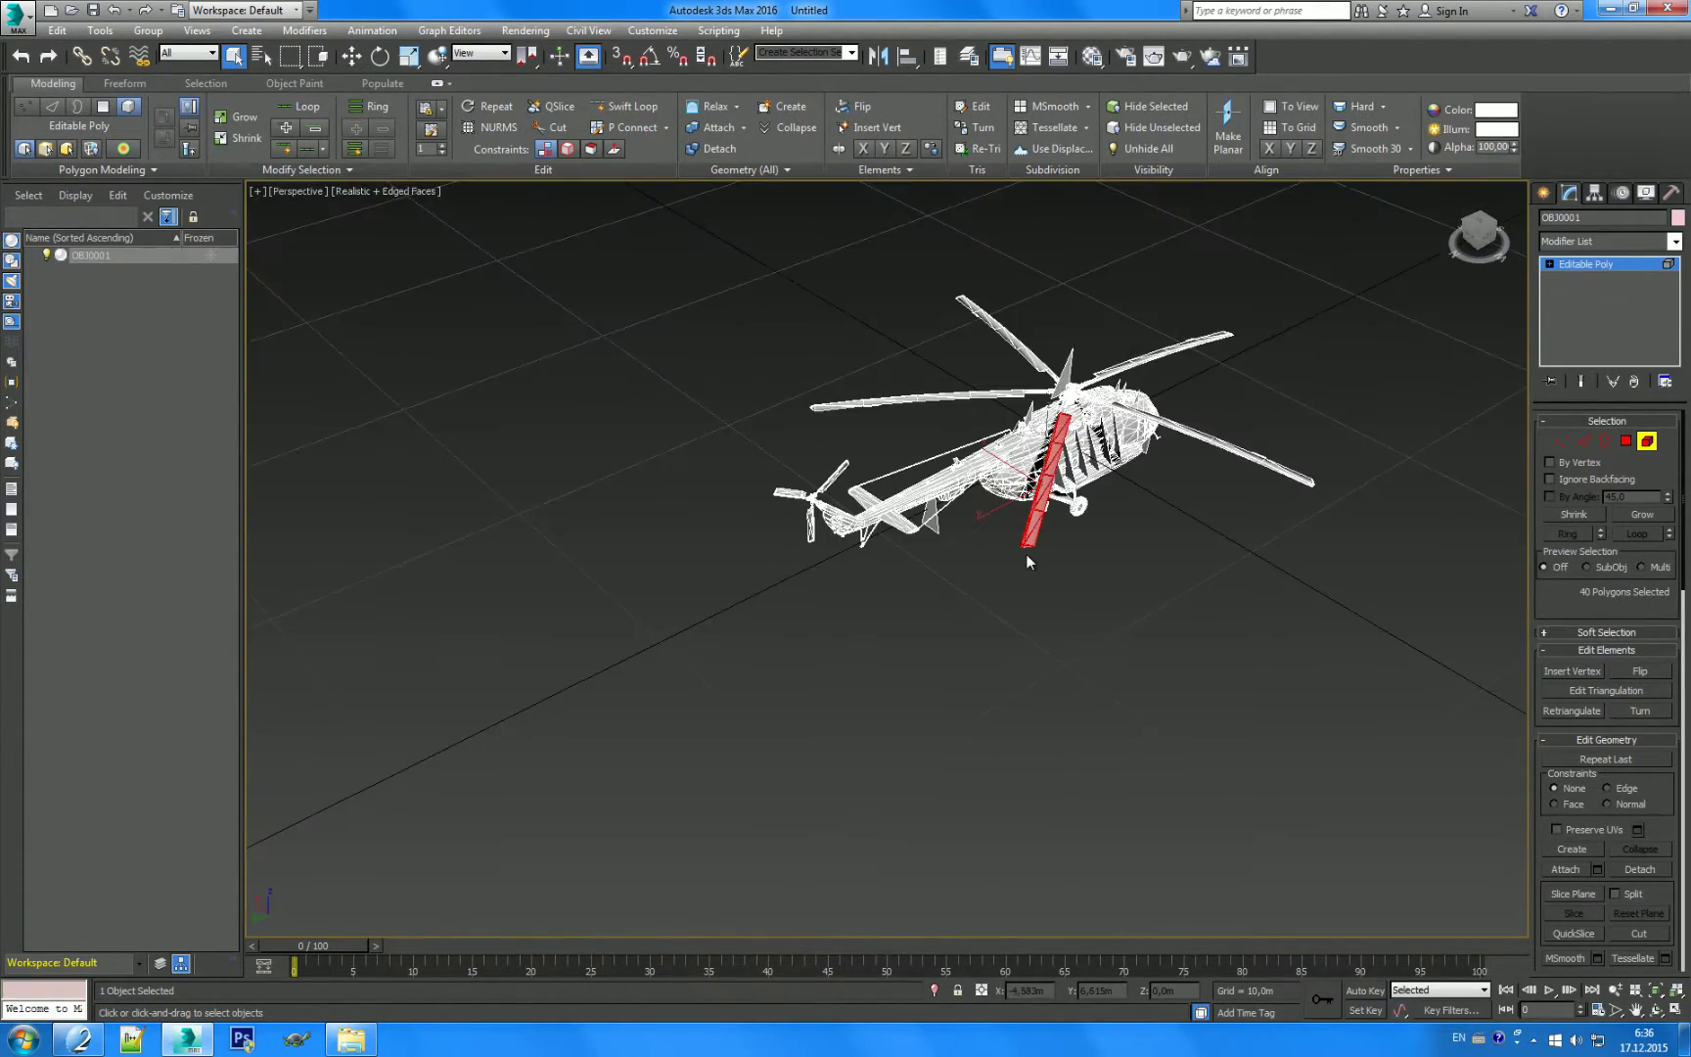
mouse_move(1043, 559)
middle_mouse_down("alt")
mouse_move(1105, 679)
mouse_move(1048, 609)
mouse_move(1194, 642)
mouse_move(1163, 540)
mouse_move(1043, 660)
middle_mouse_up("alt")
scroll(1043, 660, "up", 8)
scroll(1003, 688, "down", 5)
left_click(1085, 445)
mouse_move(1119, 503)
middle_mouse_down("alt")
mouse_move(1033, 448)
mouse_move(1369, 427)
middle_mouse_up("alt")
left_click(1139, 460)
Step: Orbit to the other side, return to object level, and enter Vertex mode
scroll(1168, 484, "up", 5)
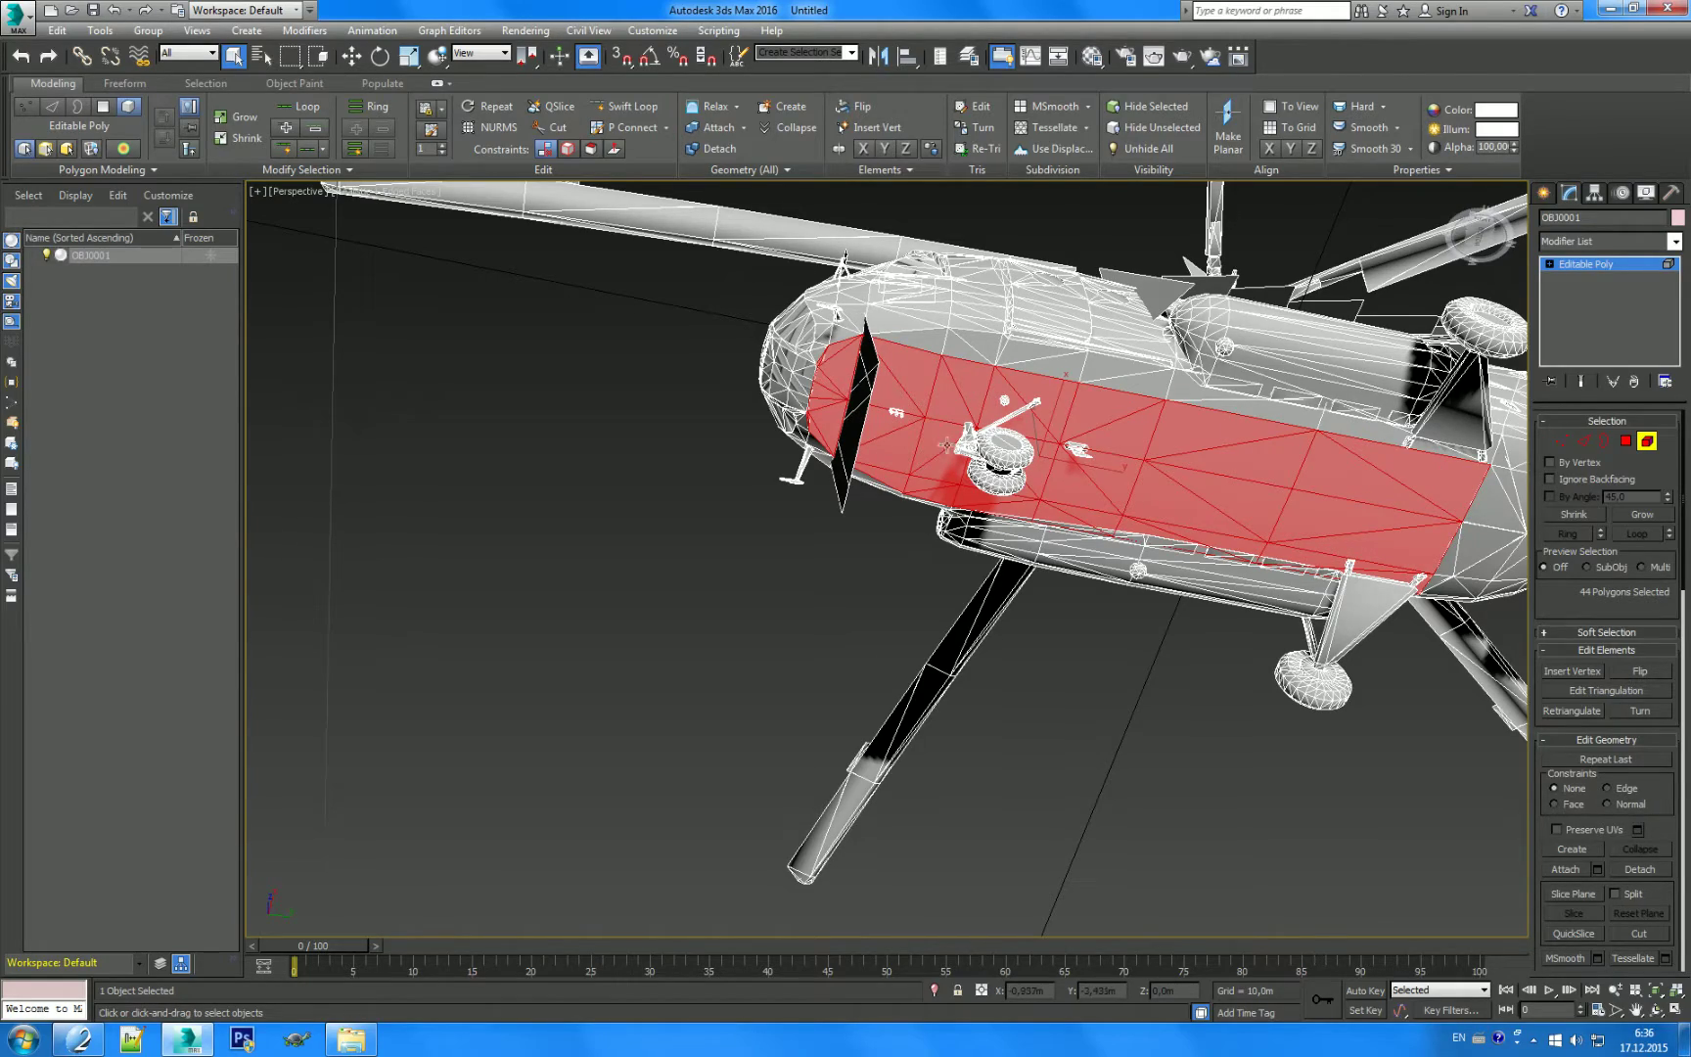
mouse_move(1340, 544)
middle_mouse_down("alt")
mouse_move(1118, 567)
mouse_move(1103, 657)
mouse_move(1212, 616)
middle_mouse_up("alt")
scroll(1160, 662, "down", 5)
scroll(1212, 617, "up", 4)
scroll(1212, 616, "up", 2)
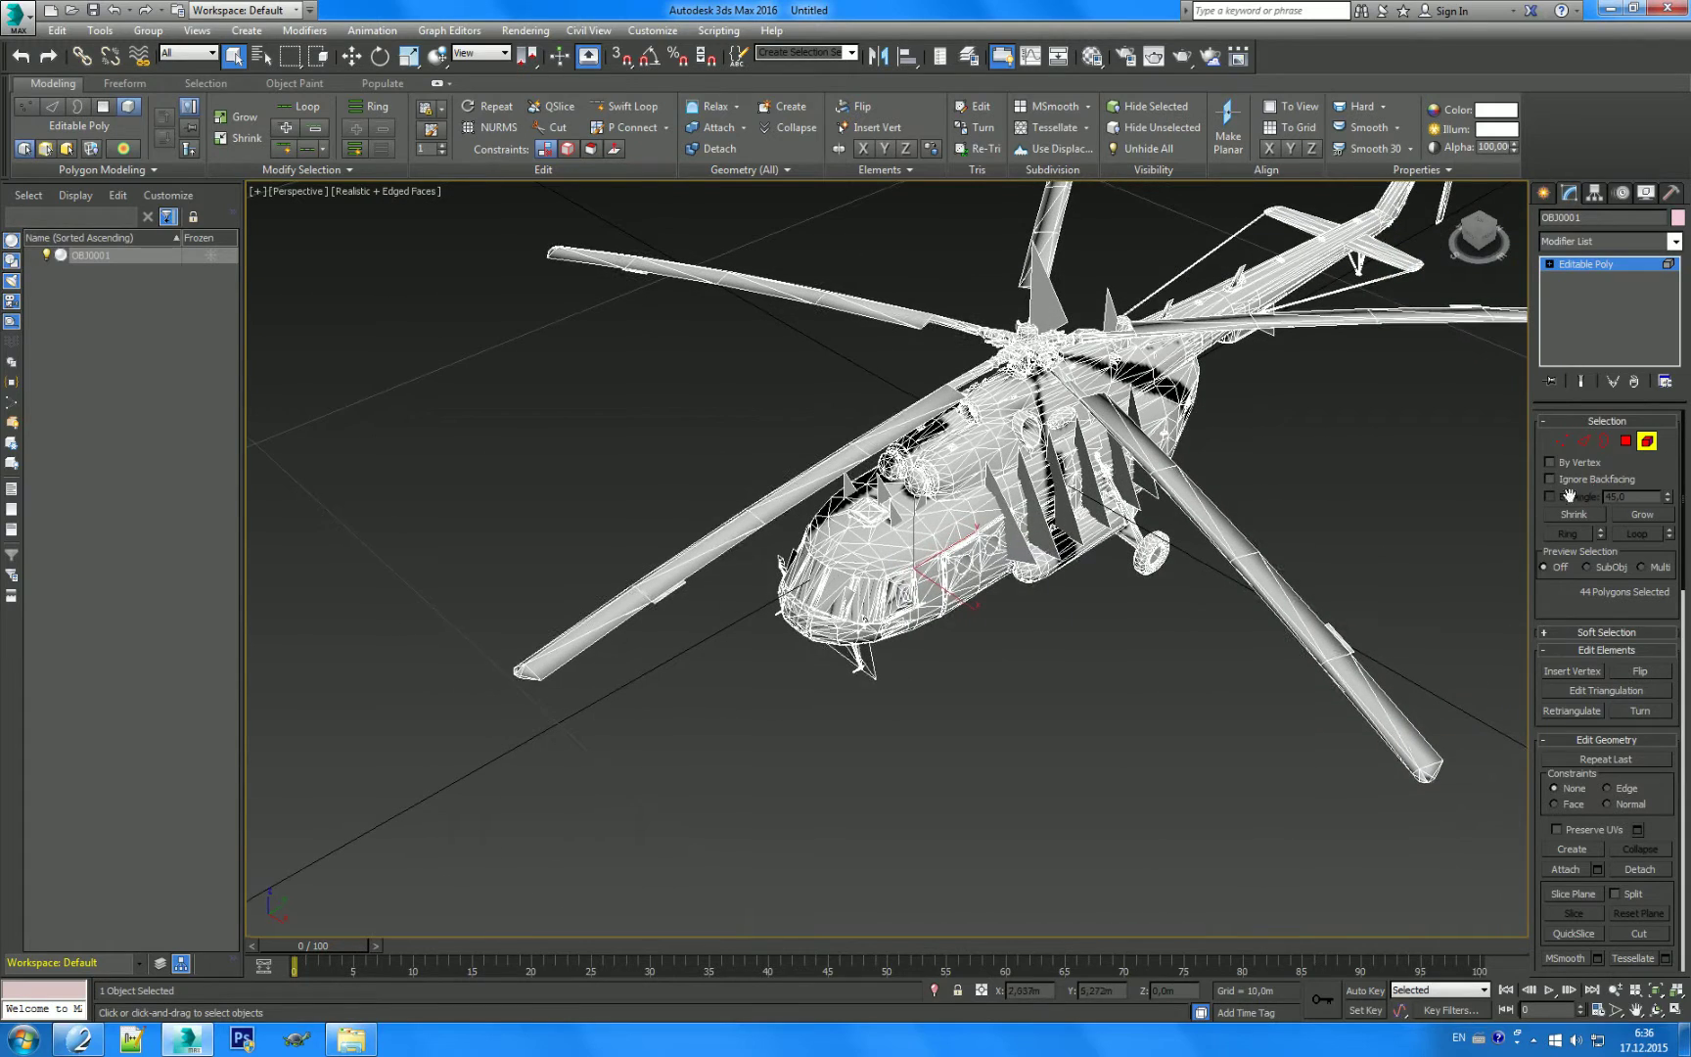
left_click(1578, 264)
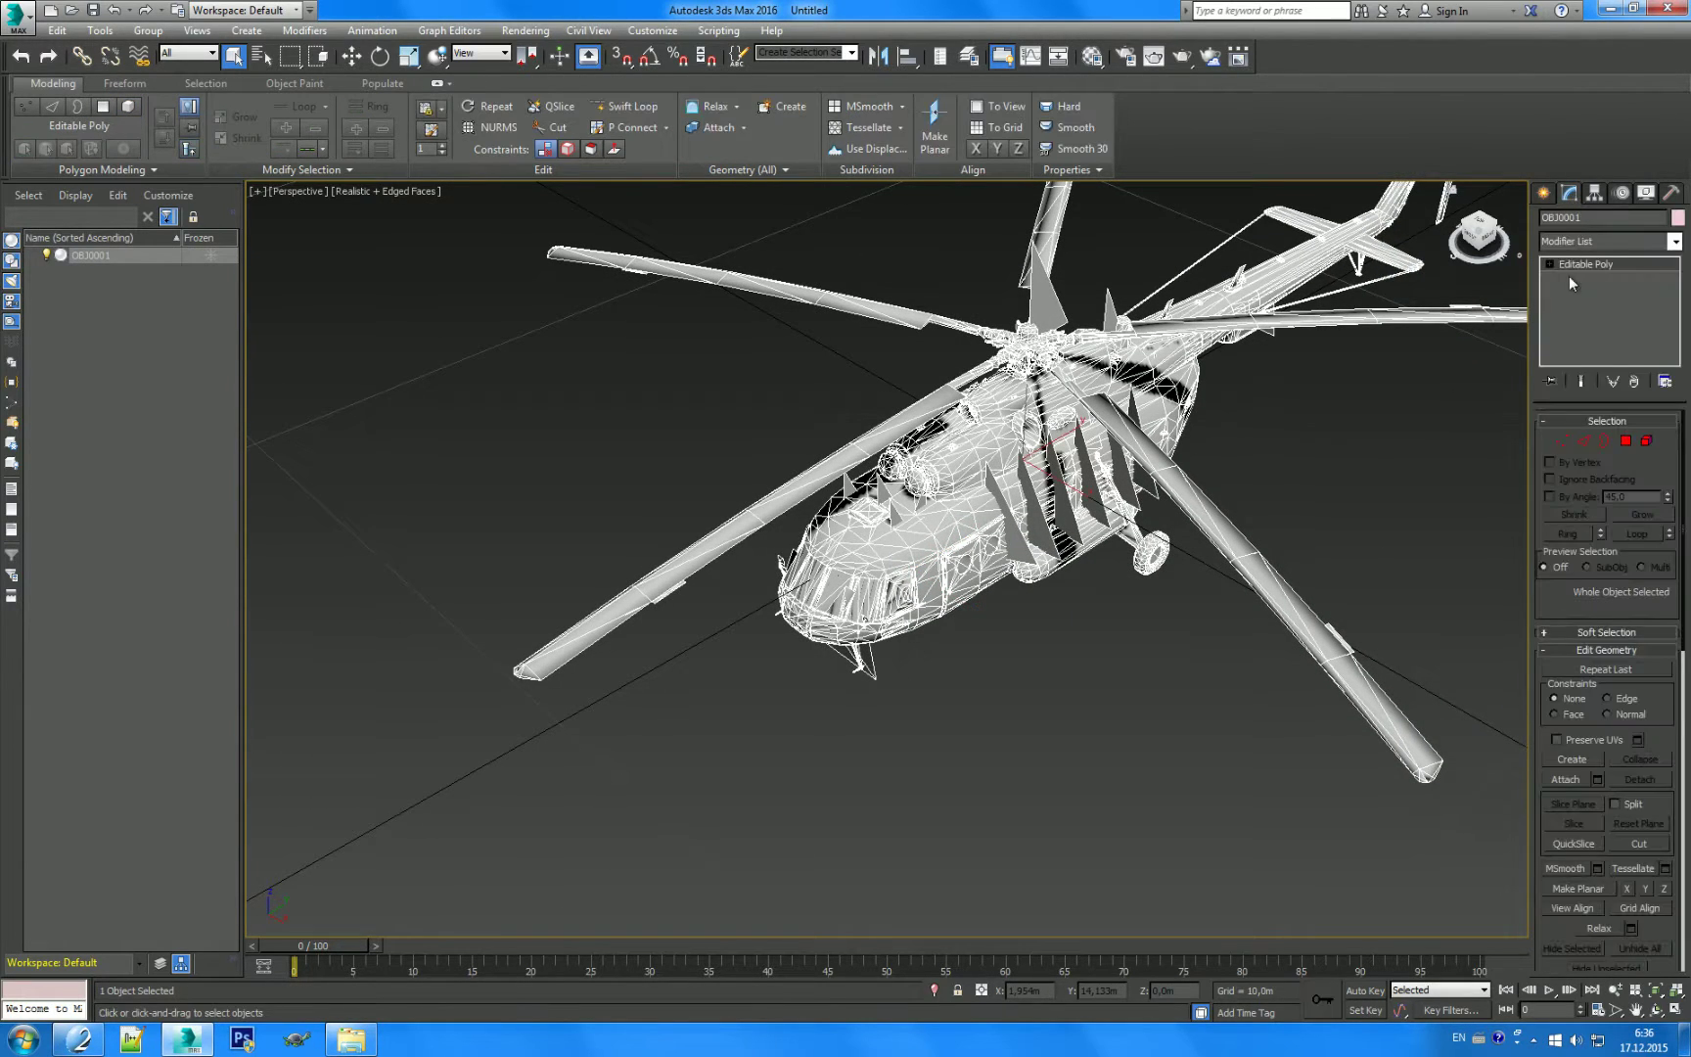
left_click(1562, 445)
Step: Select all of the helicopter's vertices and orbit to a lower angle
key("ctrl+a")
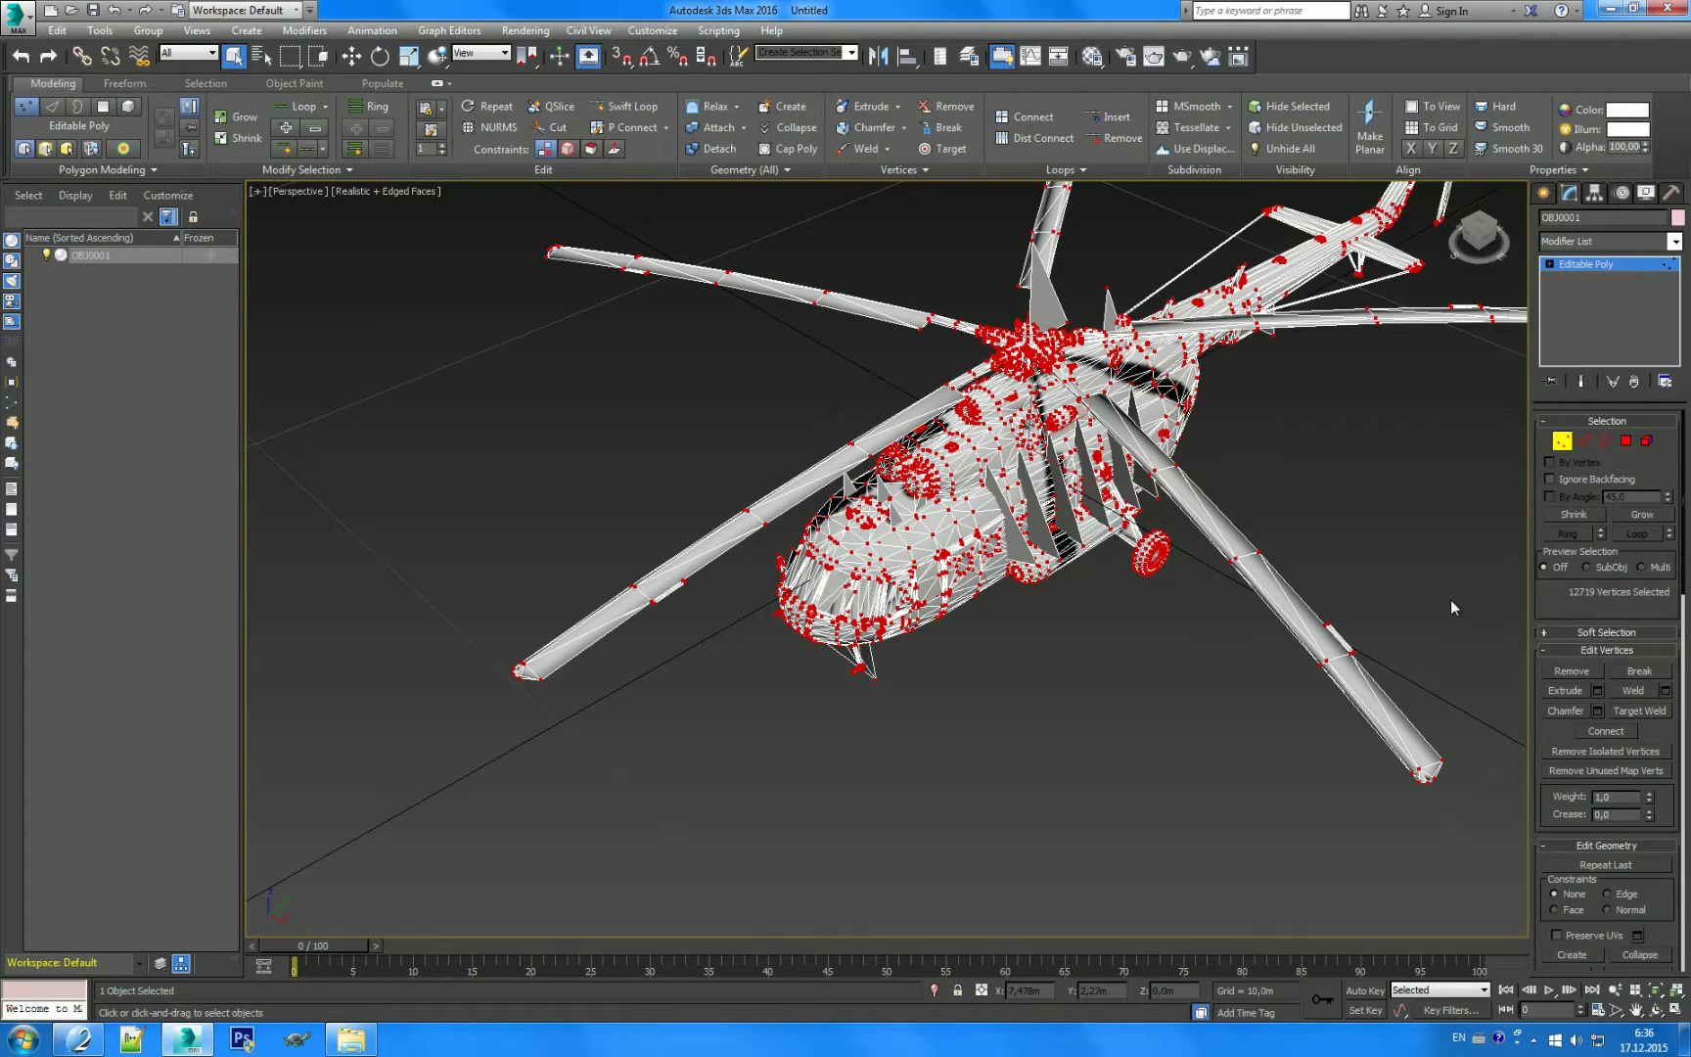
middle_click_drag(1453, 597, 1290, 652, "alt")
scroll(1290, 652, "down", 5)
scroll(1356, 576, "up", 5)
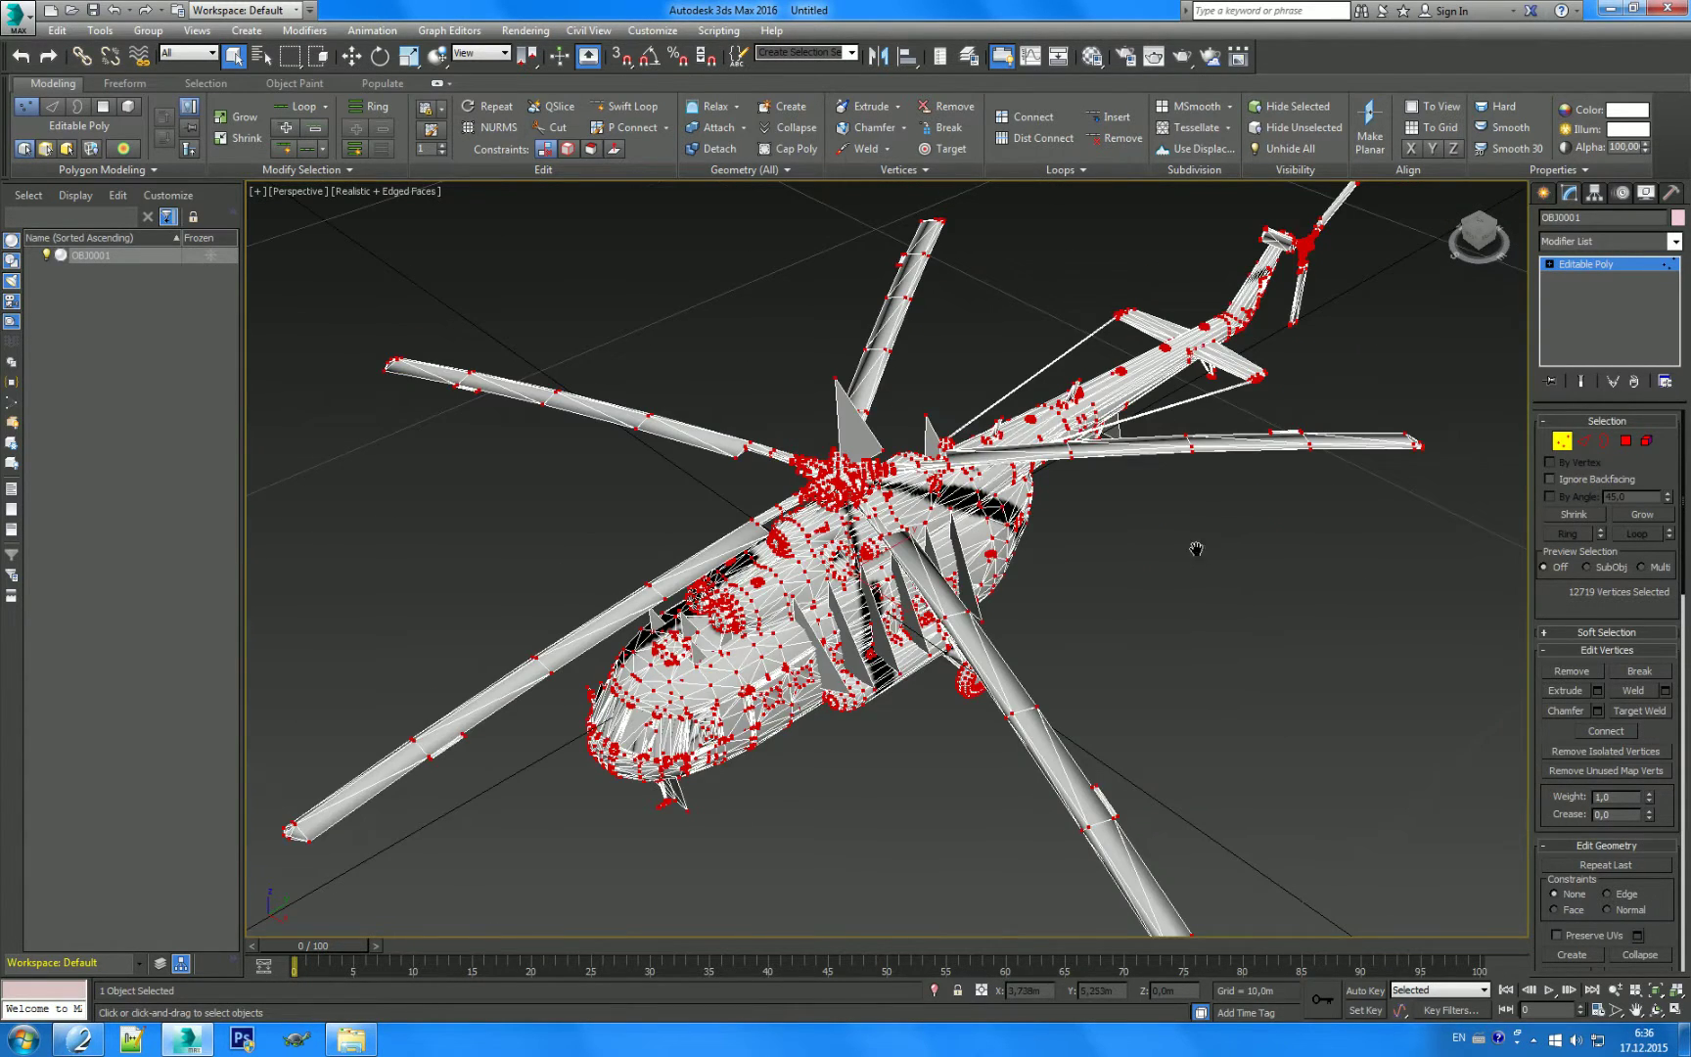
middle_click_drag(1196, 549, 1225, 520)
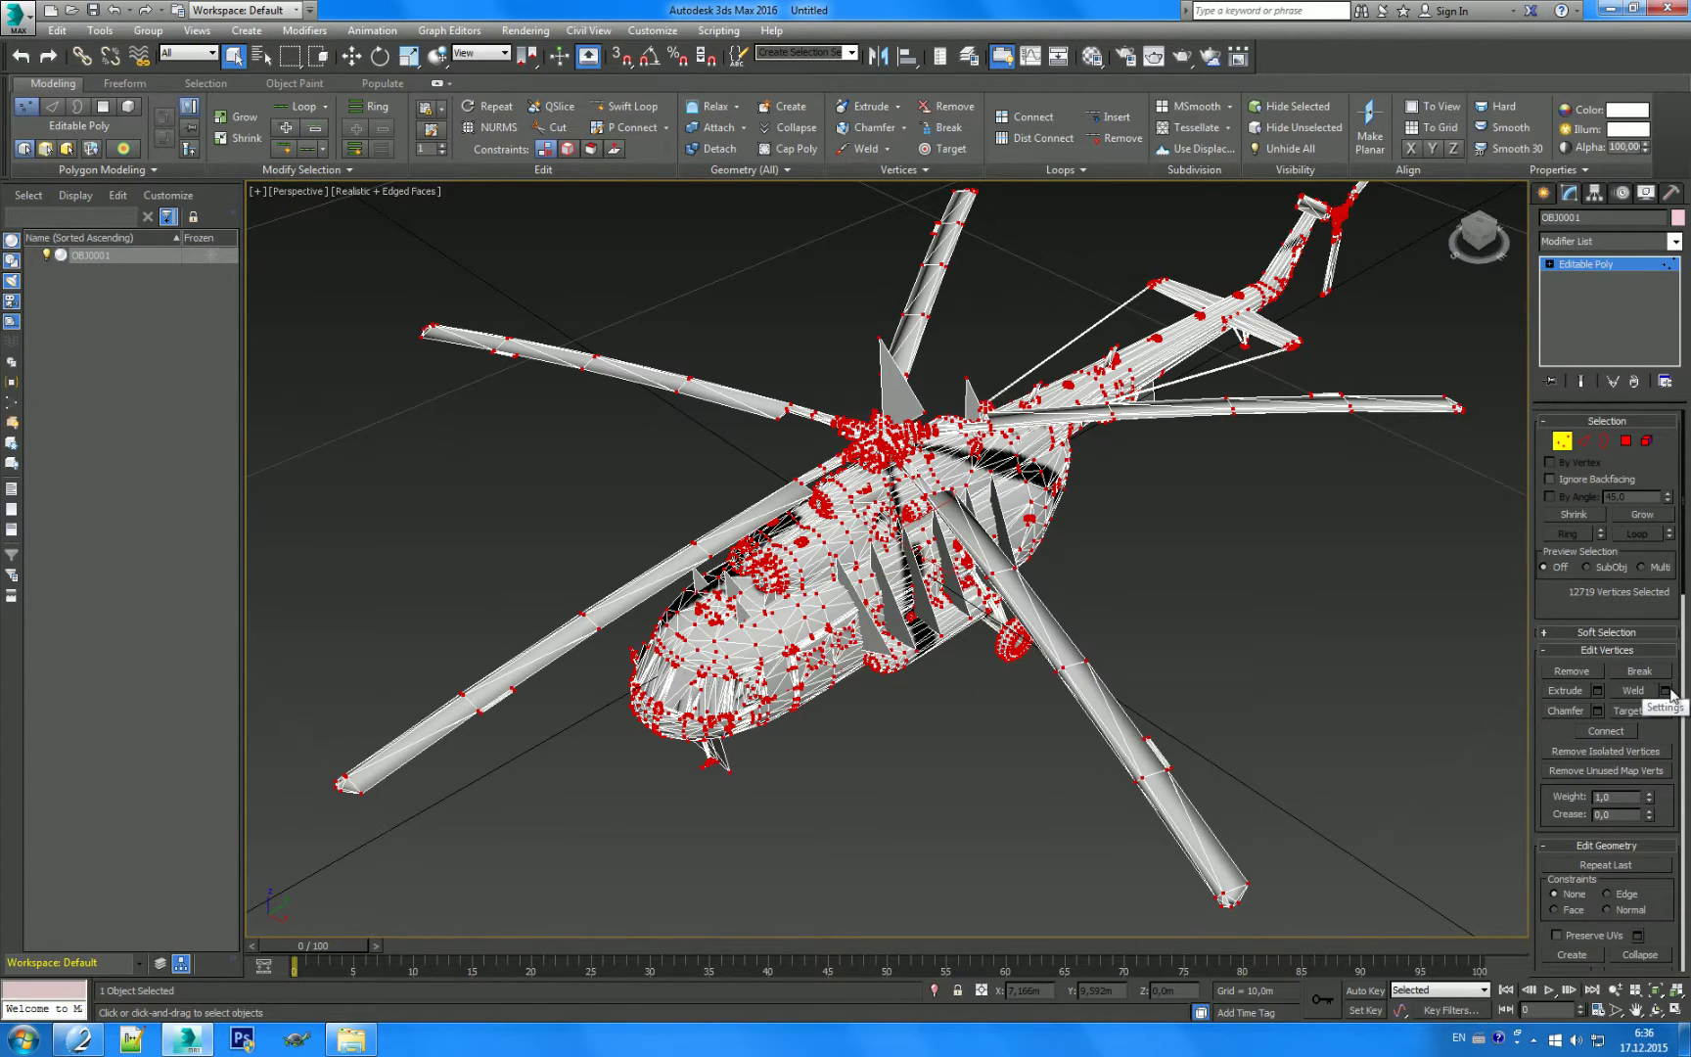
Step: Weld vertices at a 0,001m threshold, leaving 9327, then deselect
left_click(1666, 691)
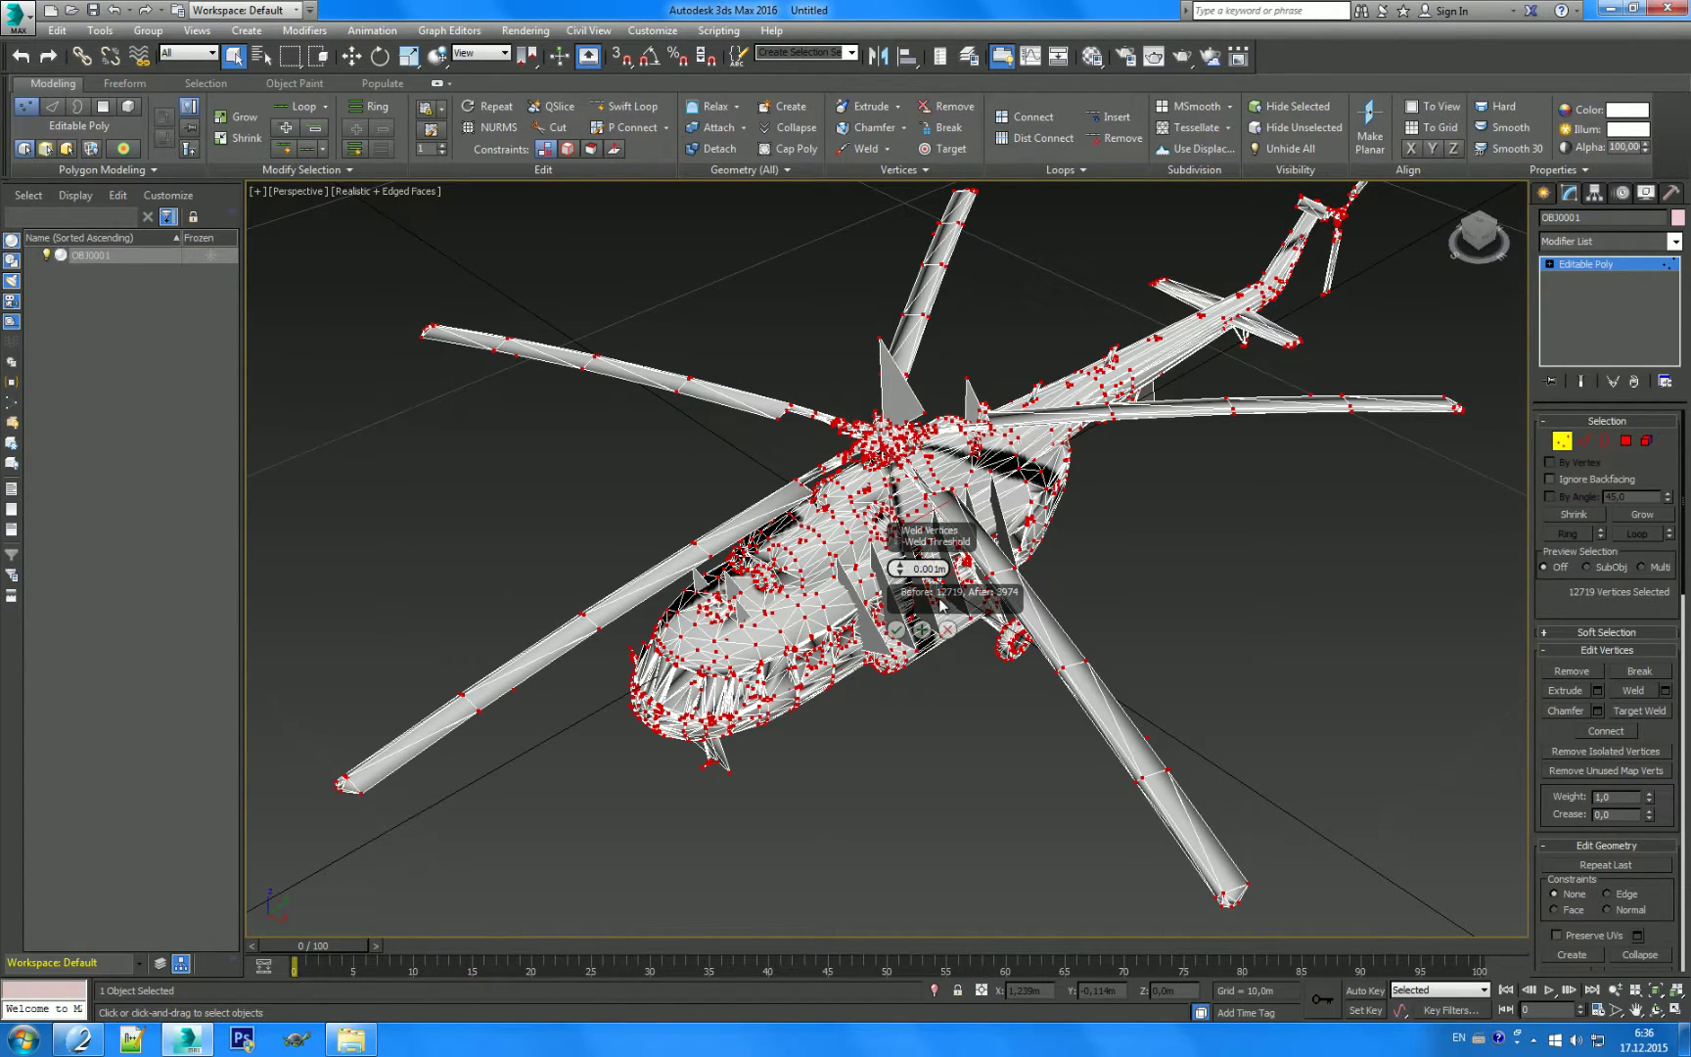
key("Return")
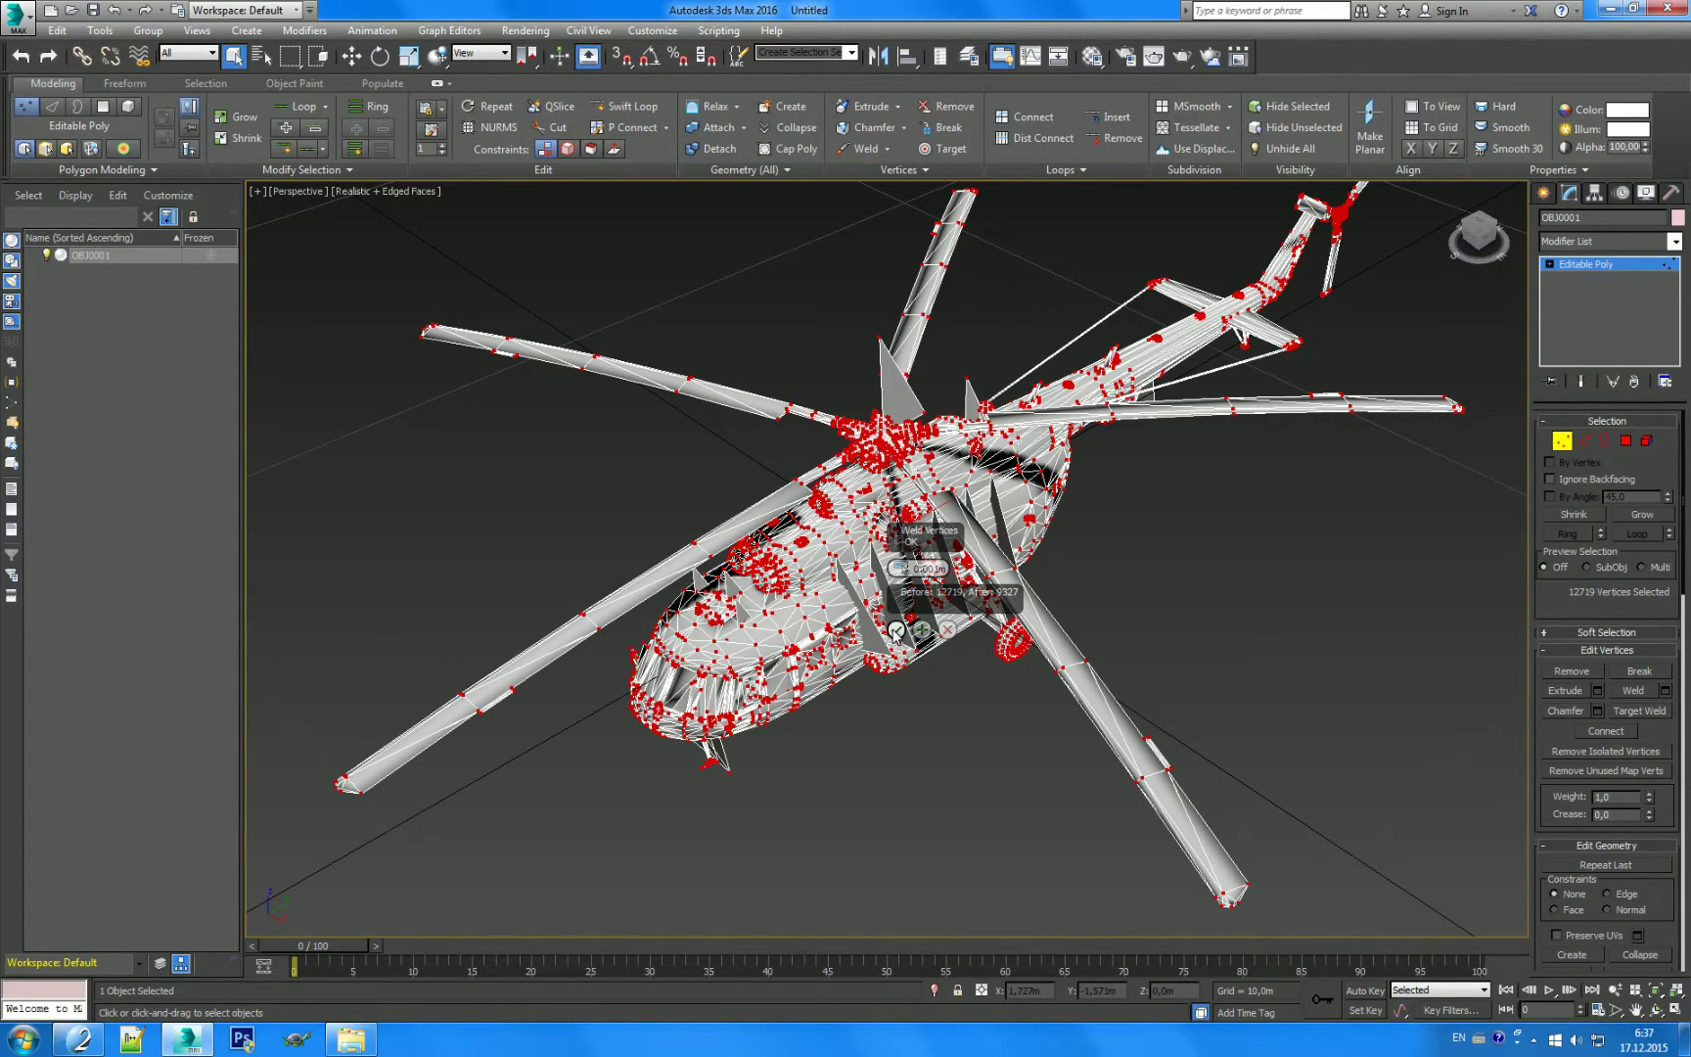
left_click(896, 631)
middle_click_drag(881, 696, 1207, 592, "alt")
left_click(1206, 592)
Step: In Element mode, select a rotor blade and then the fuselage as whole elements
left_click(1647, 441)
left_click(1186, 643)
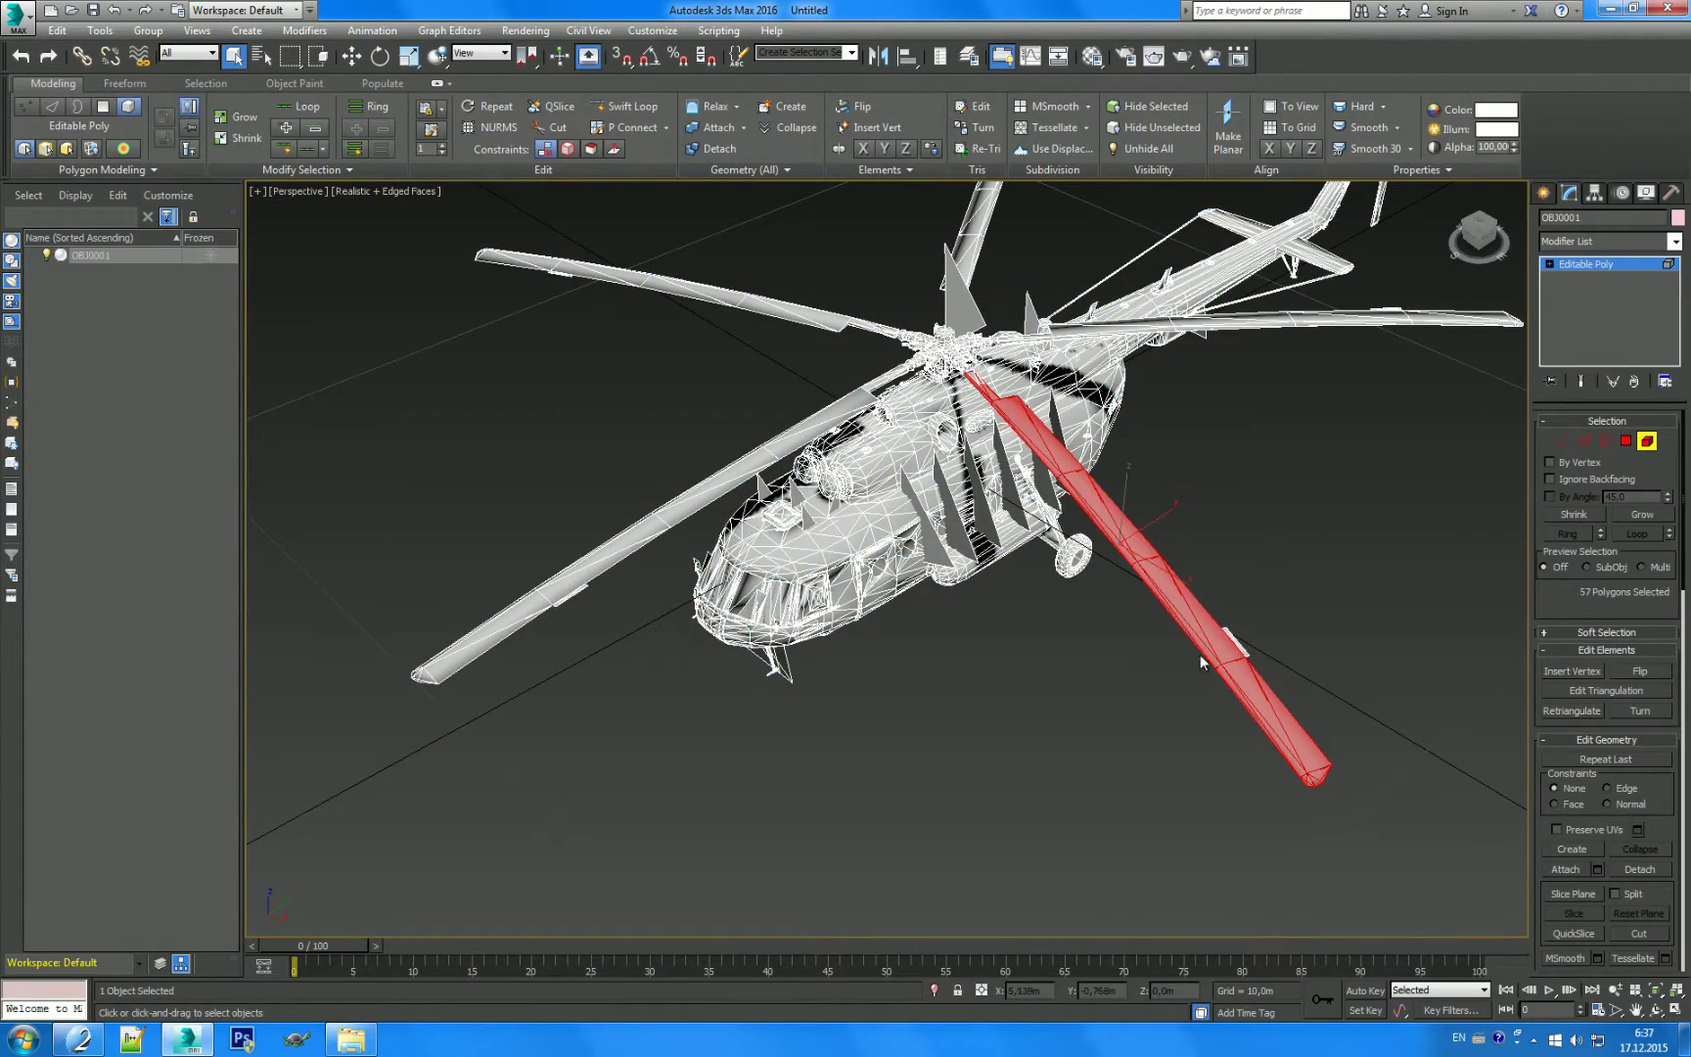
mouse_move(1227, 648)
middle_mouse_down("alt")
mouse_move(1186, 494)
mouse_move(1282, 611)
mouse_move(951, 615)
mouse_move(967, 630)
mouse_move(1126, 588)
mouse_move(846, 702)
mouse_move(938, 617)
middle_mouse_up("alt")
left_click(967, 629)
Step: Inspect the helicopter from several angles, clear the selection, and open the Material Editor
mouse_move(1134, 691)
middle_mouse_down("alt")
mouse_move(880, 728)
mouse_move(1135, 762)
mouse_move(1236, 736)
mouse_move(1094, 710)
mouse_move(1096, 746)
mouse_move(1266, 701)
mouse_move(1216, 711)
mouse_move(1243, 710)
mouse_move(1245, 619)
mouse_move(1233, 731)
middle_mouse_up("alt")
scroll(1140, 658, "up", 5)
scroll(1031, 728, "down", 4)
mouse_move(1049, 637)
middle_mouse_down("alt")
mouse_move(1196, 682)
mouse_move(1211, 614)
middle_mouse_up("alt")
scroll(1053, 670, "up", 5)
scroll(1028, 660, "down", 5)
middle_click_drag(1060, 652, 1066, 704, "alt")
left_click(1357, 328)
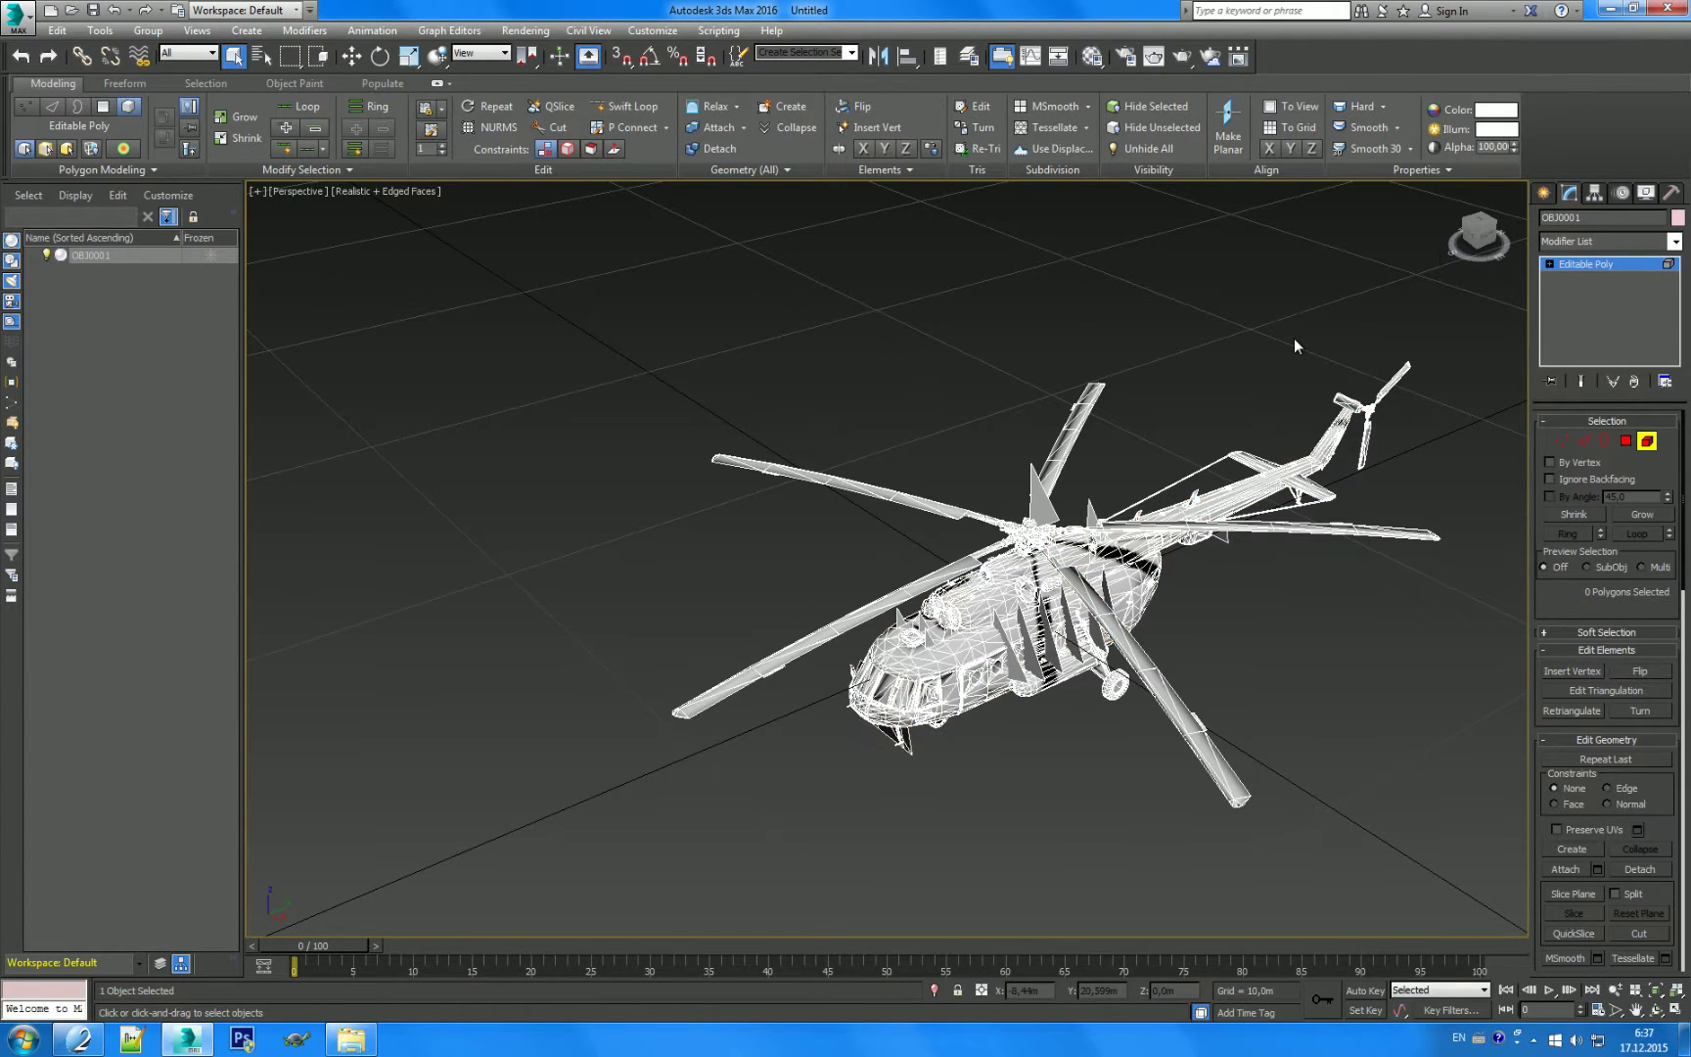
left_click(1093, 56)
Step: Load Material #46 from the helicopter and show sub-material 005mi8_det_g_c's texture maps
middle_click_drag(785, 552, 755, 455)
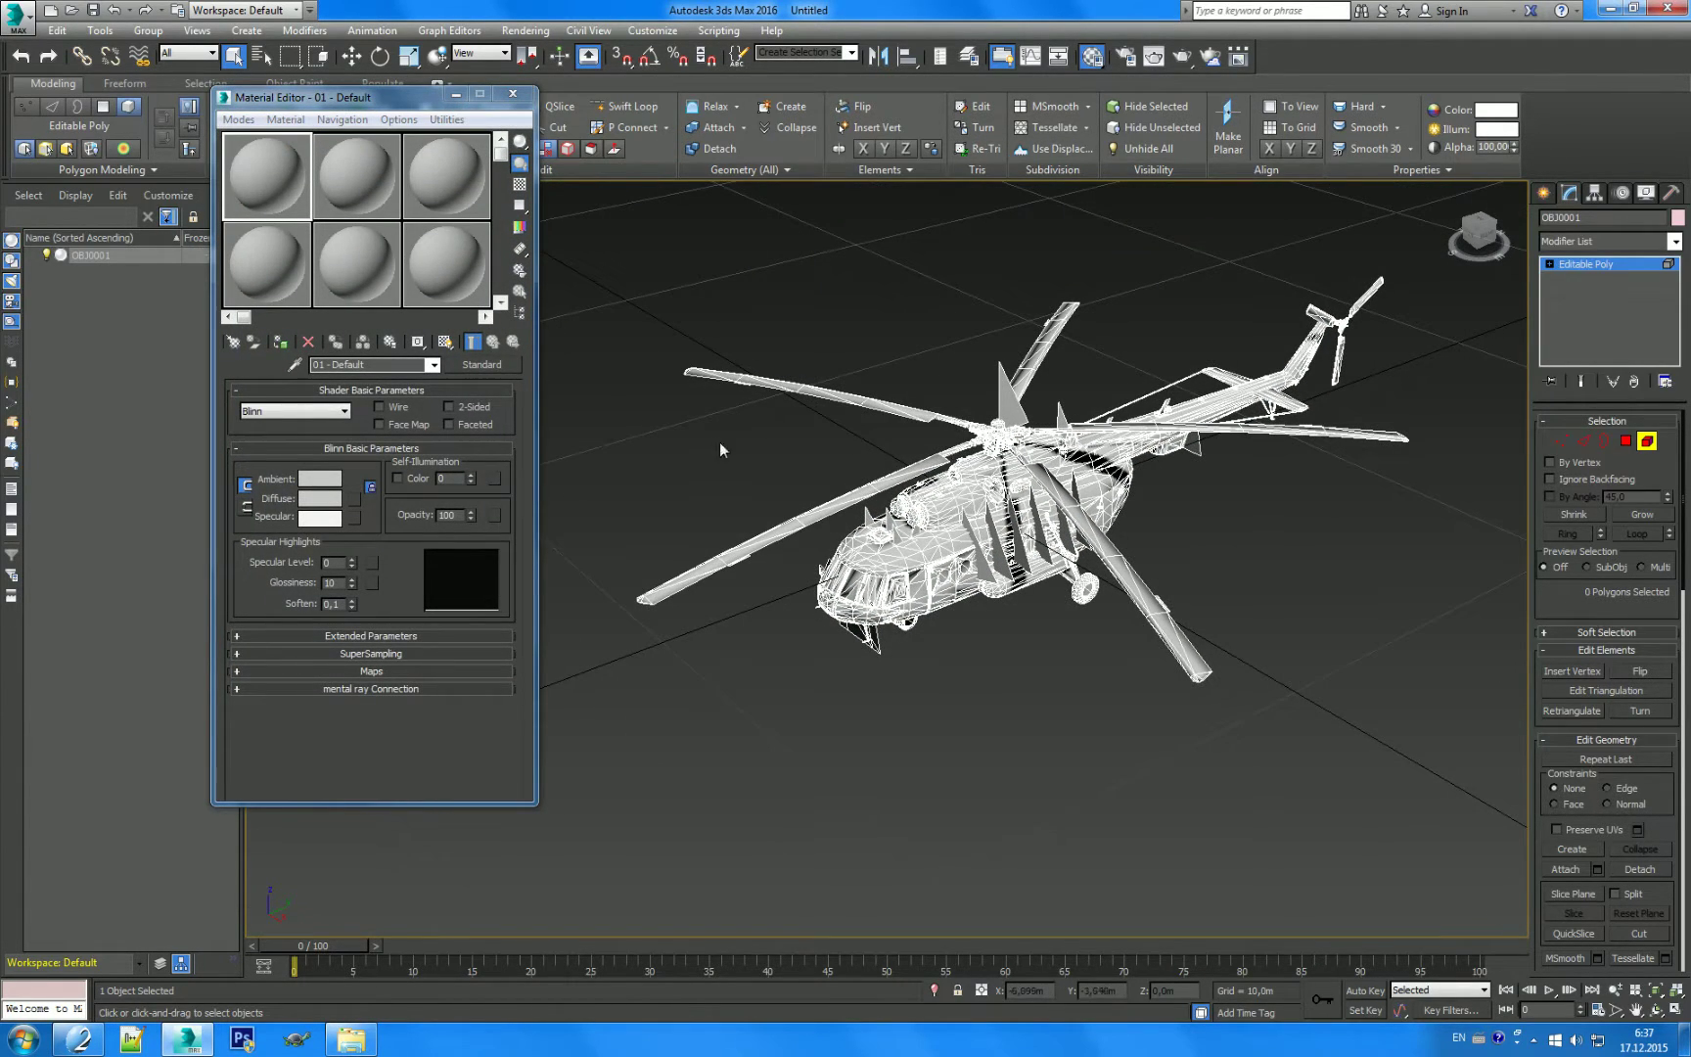
left_click(294, 365)
left_click(792, 499)
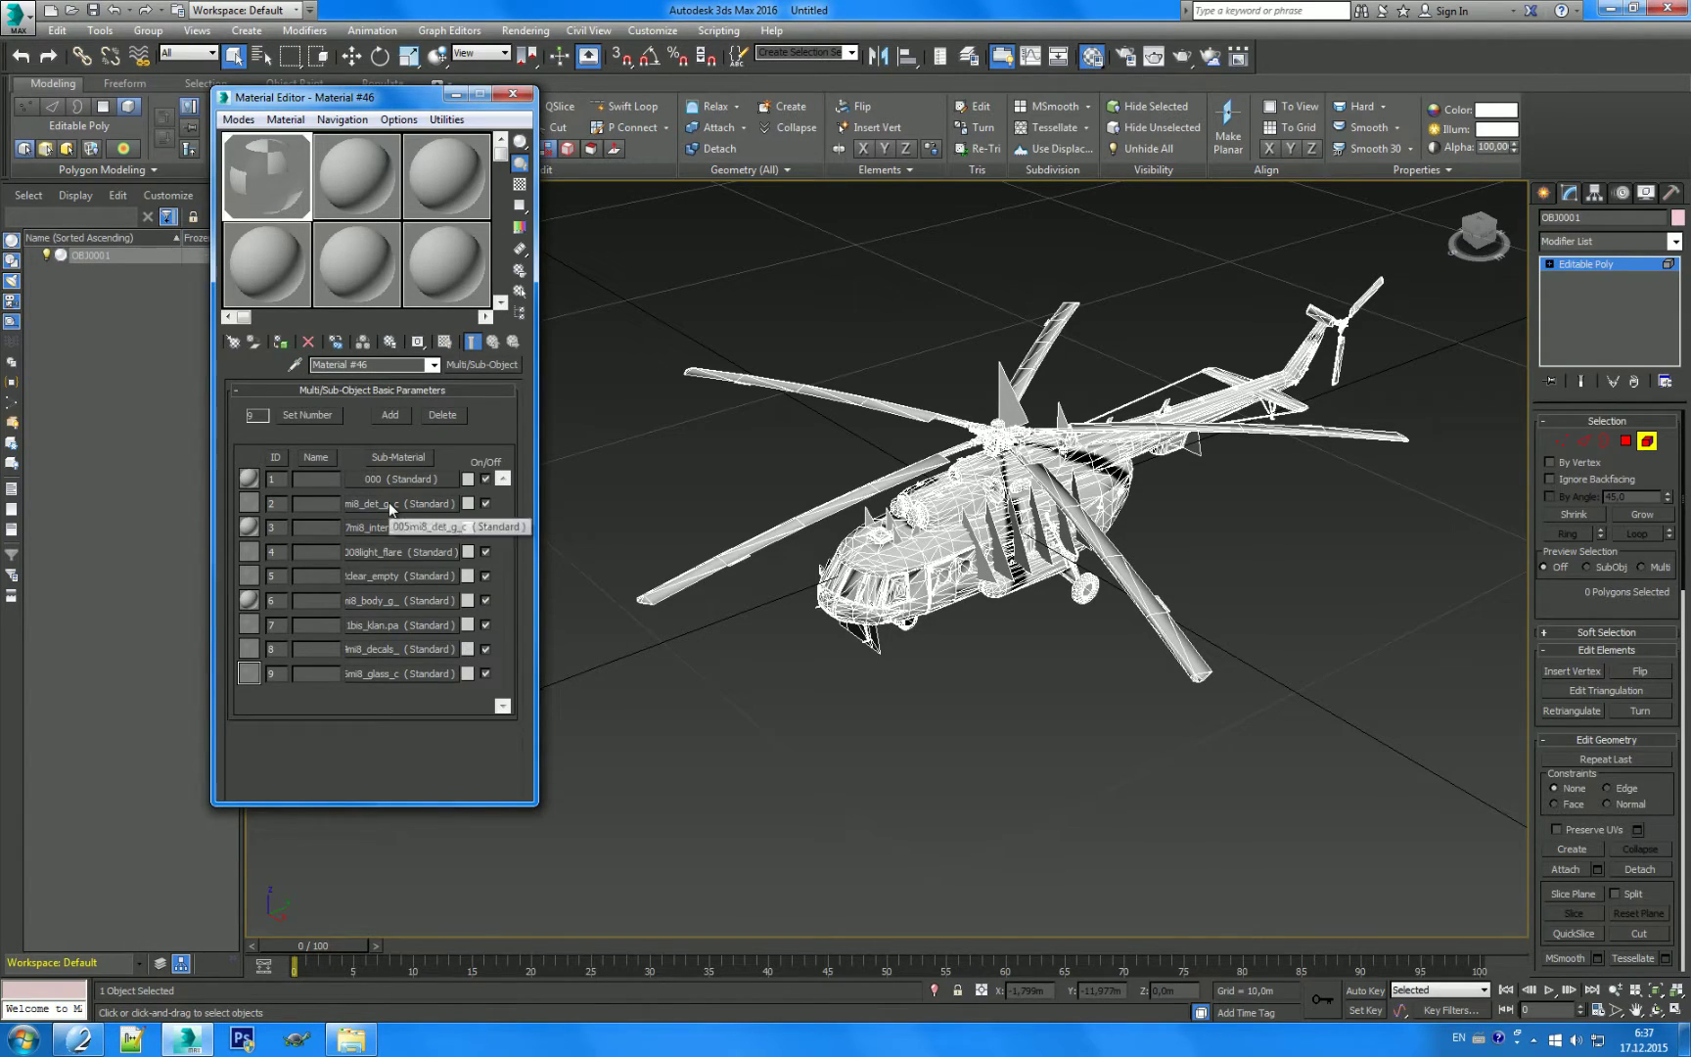
left_click(389, 502)
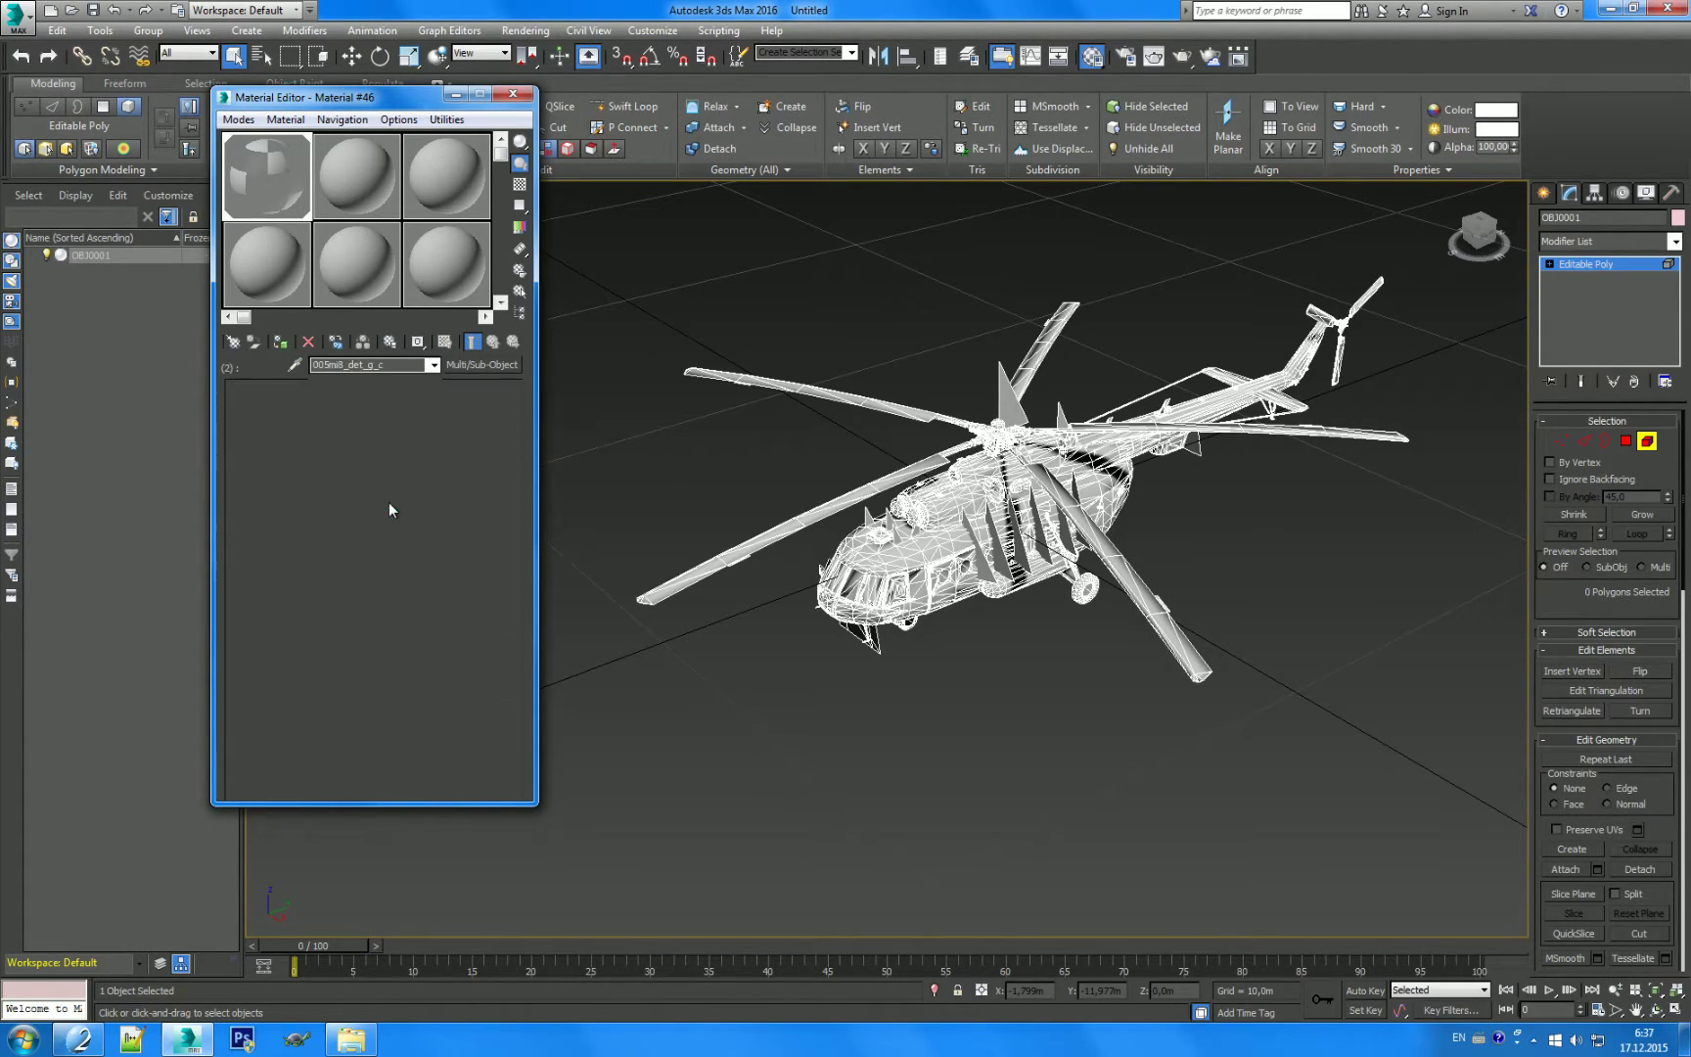
left_click(379, 678)
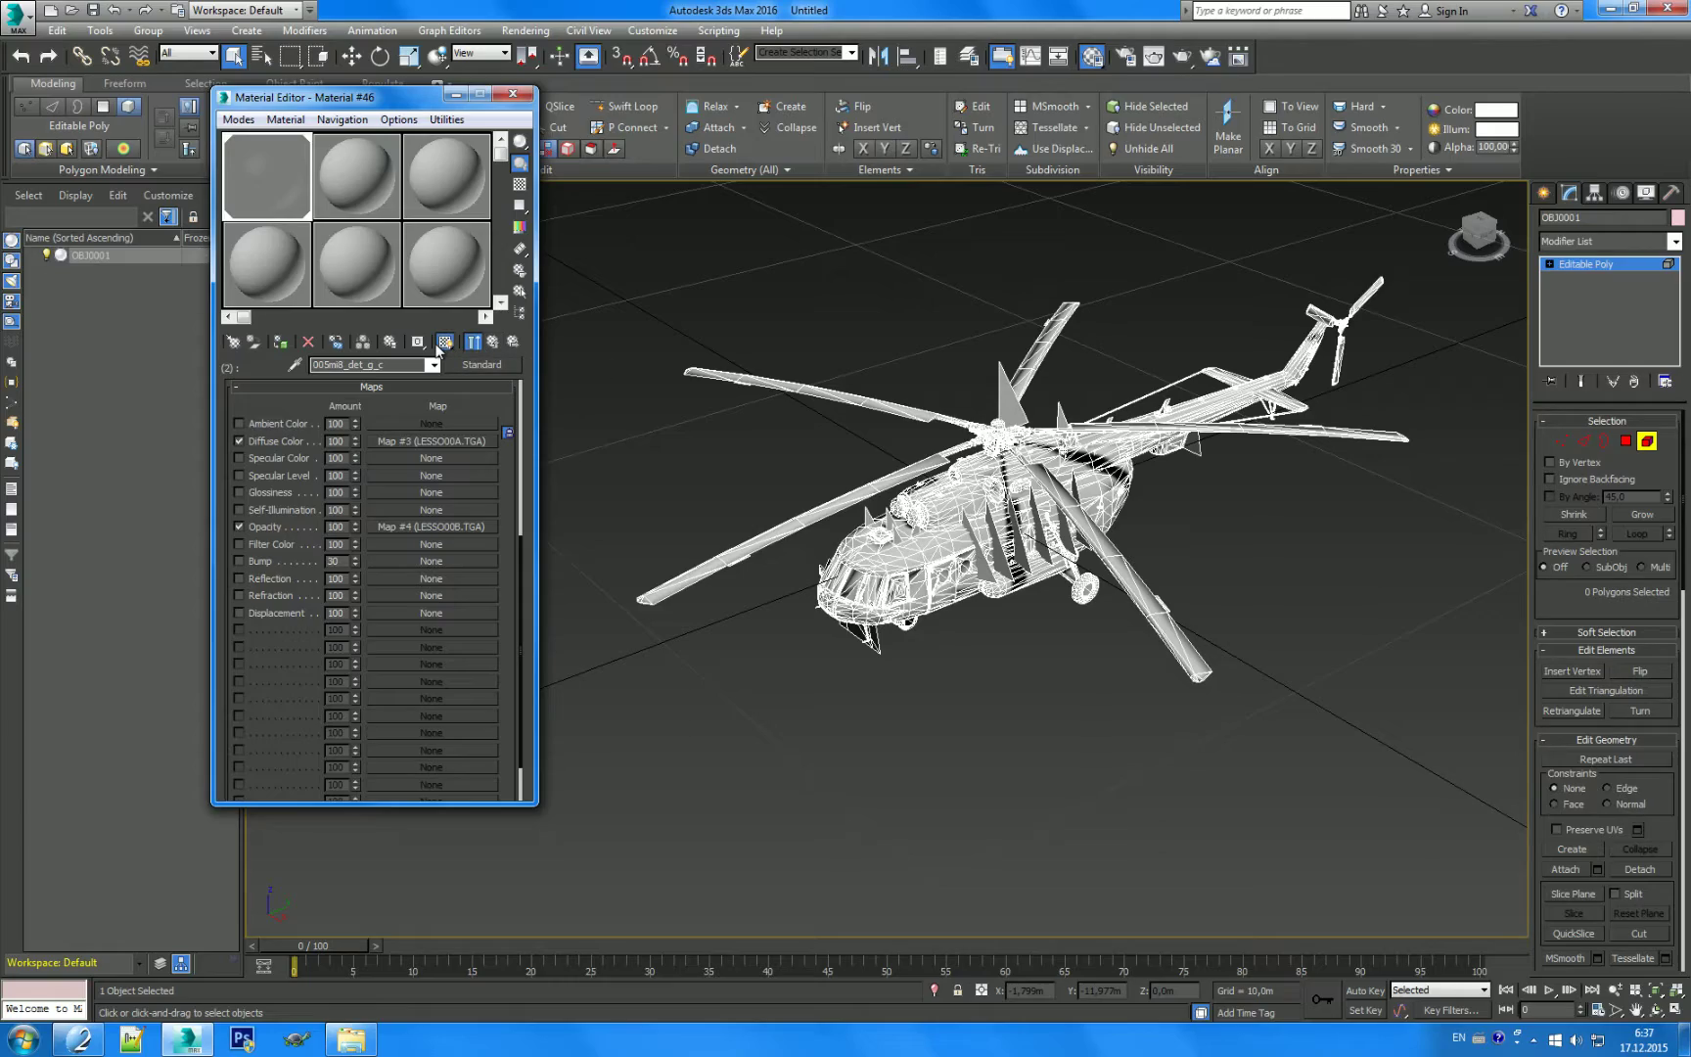
Step: Review sub-material 000's texture maps, then bring up the Models folder in Explorer
scroll(819, 559, "up", 5)
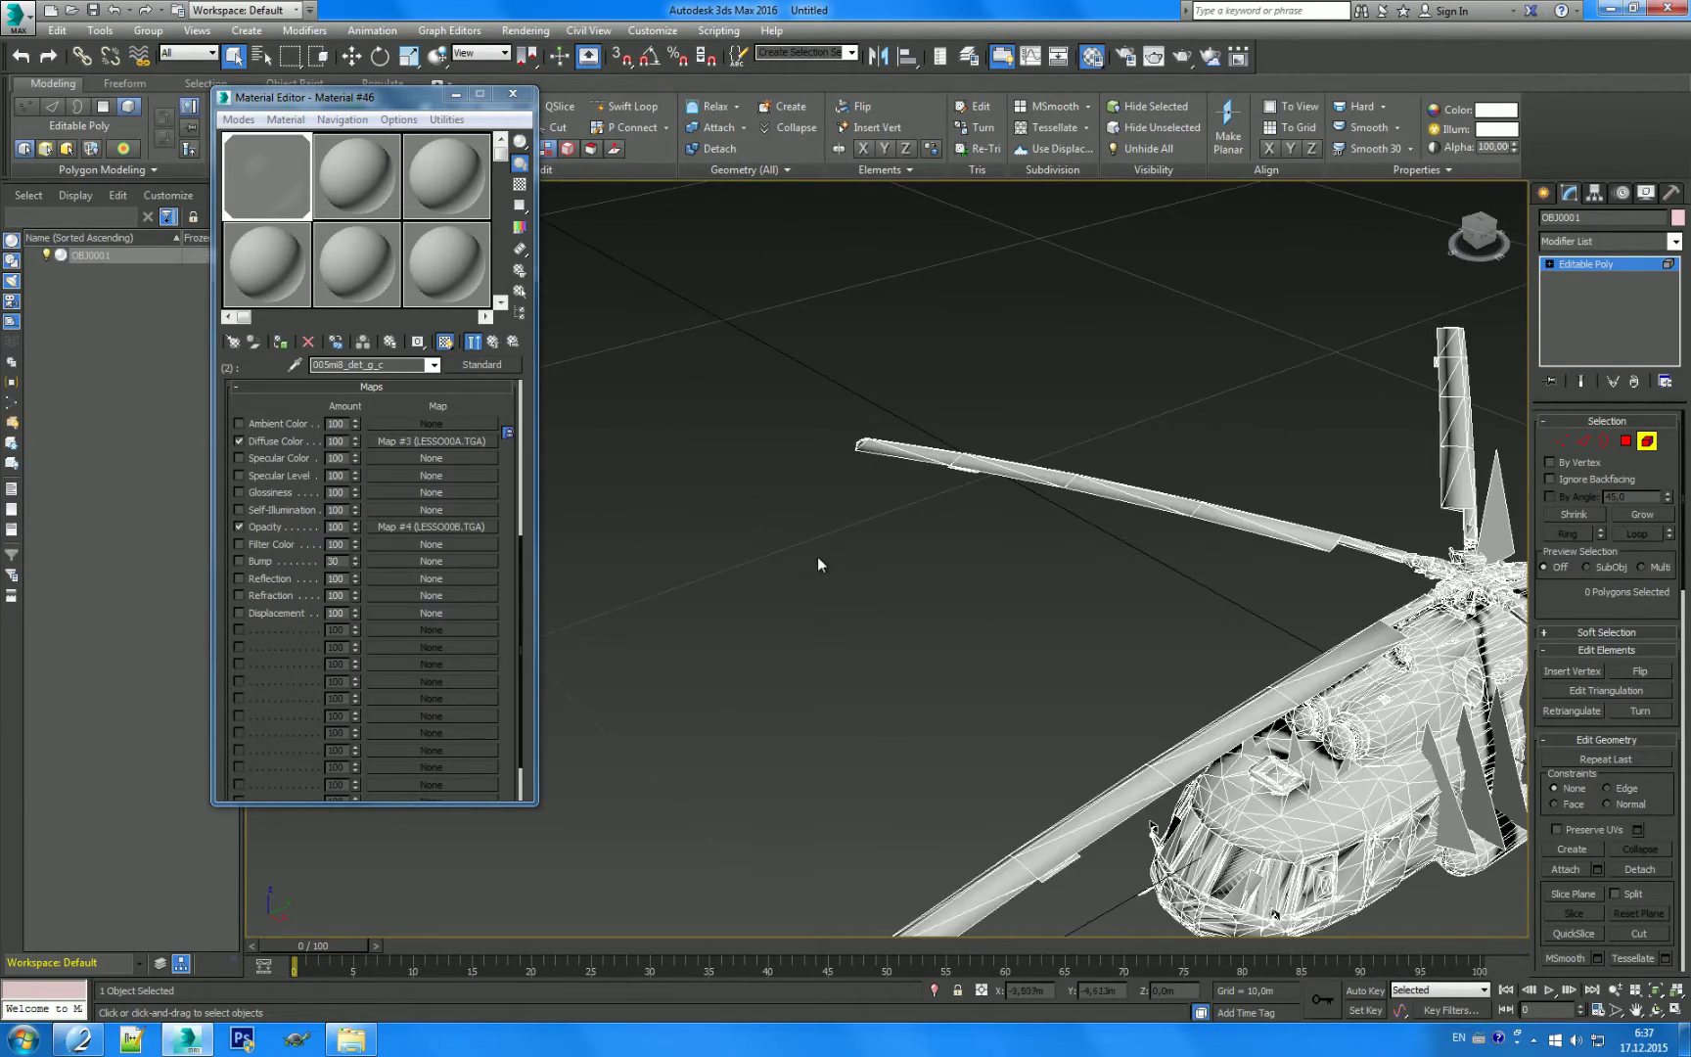
middle_click_drag(819, 558, 615, 430)
mouse_move(979, 622)
middle_mouse_down("alt")
mouse_move(1010, 688)
mouse_move(1047, 676)
middle_mouse_up("alt")
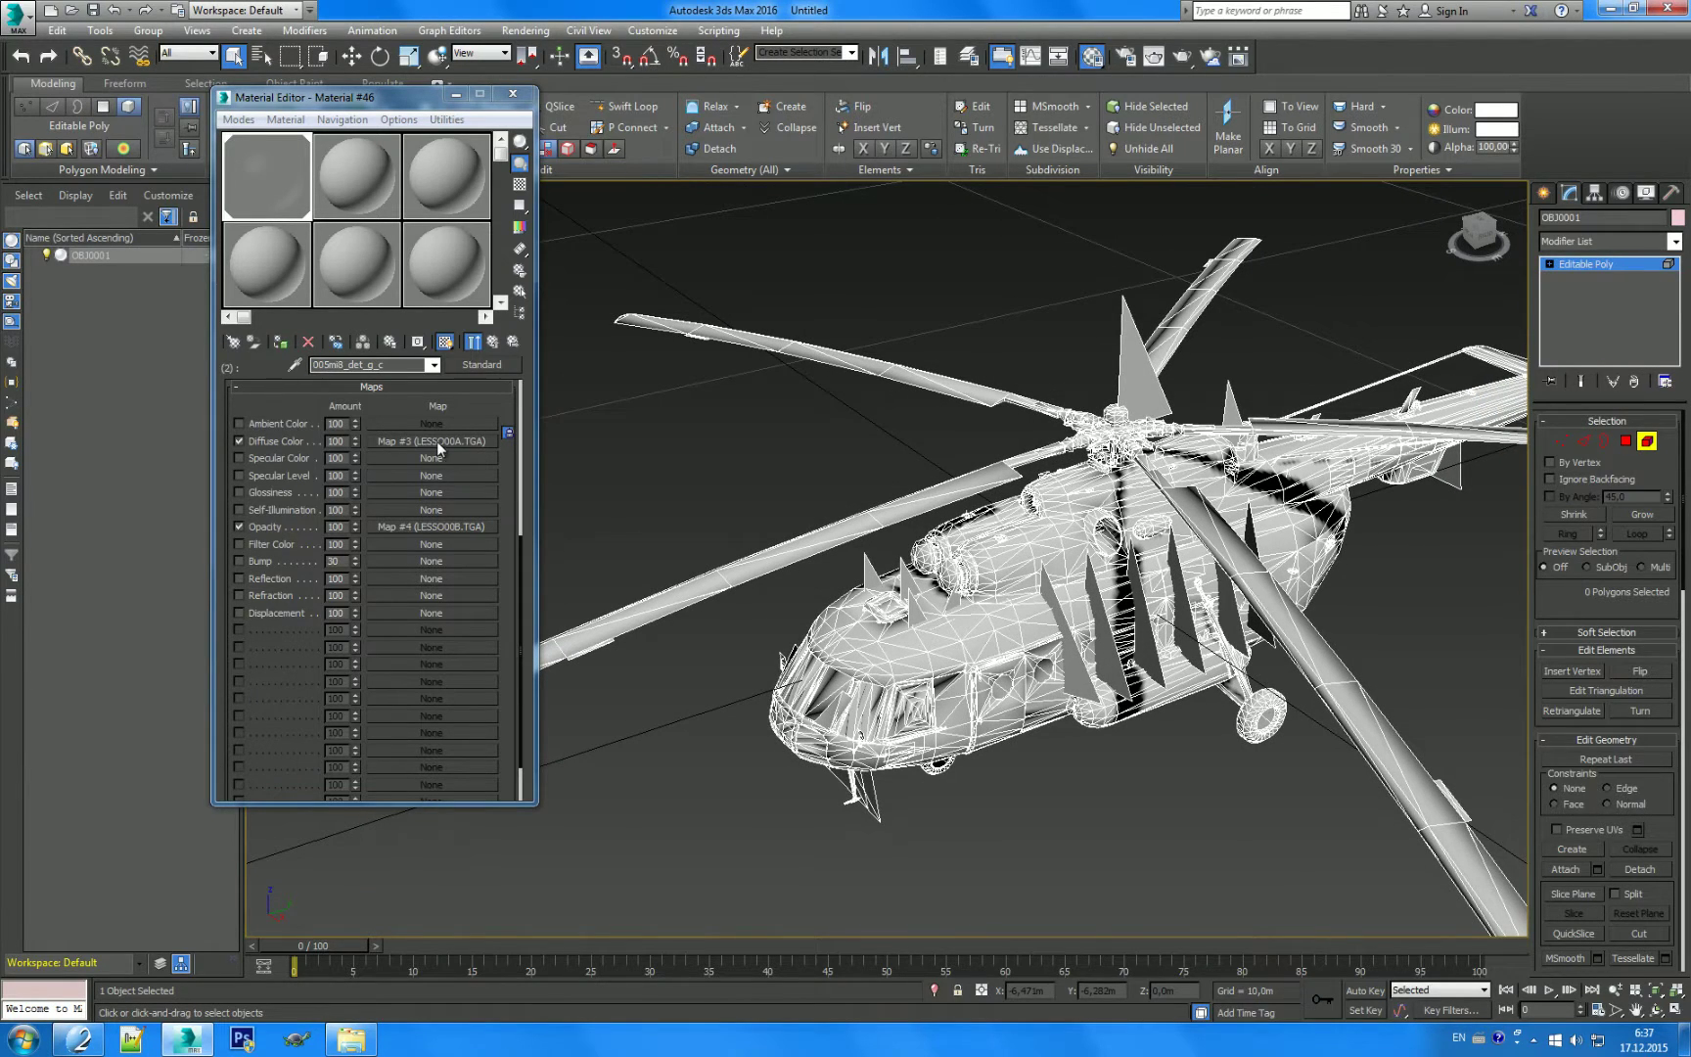
left_click(492, 342)
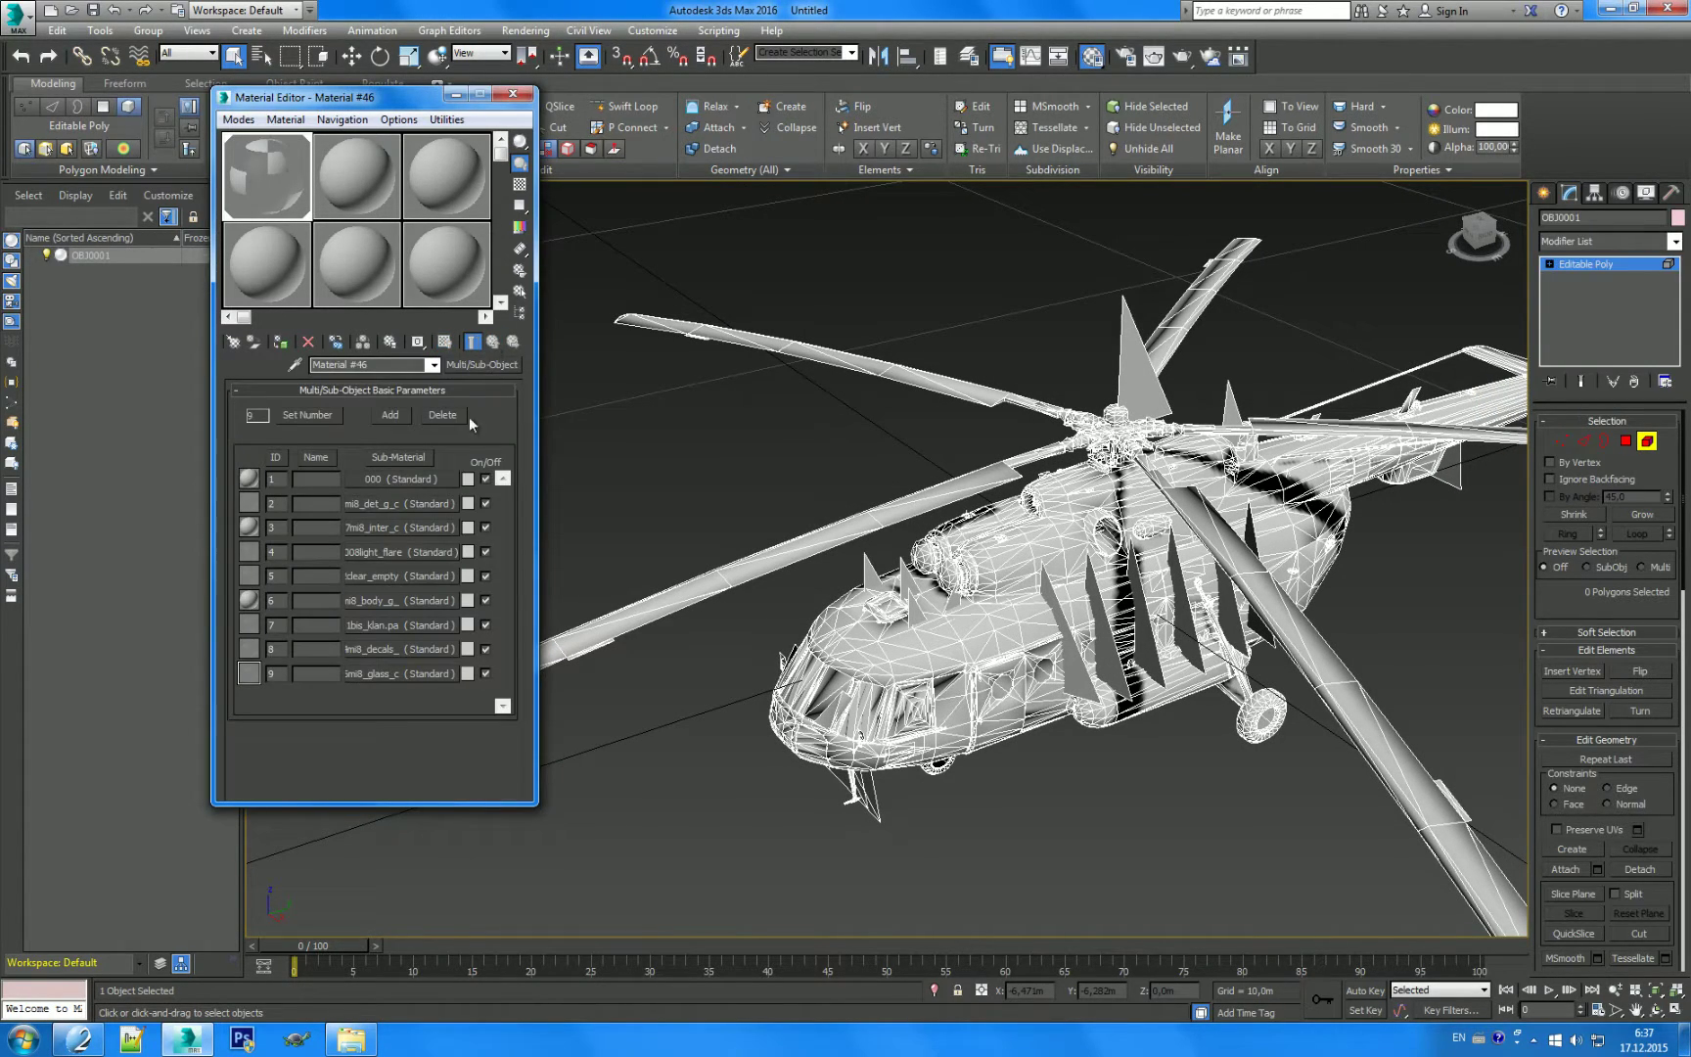
left_click(407, 480)
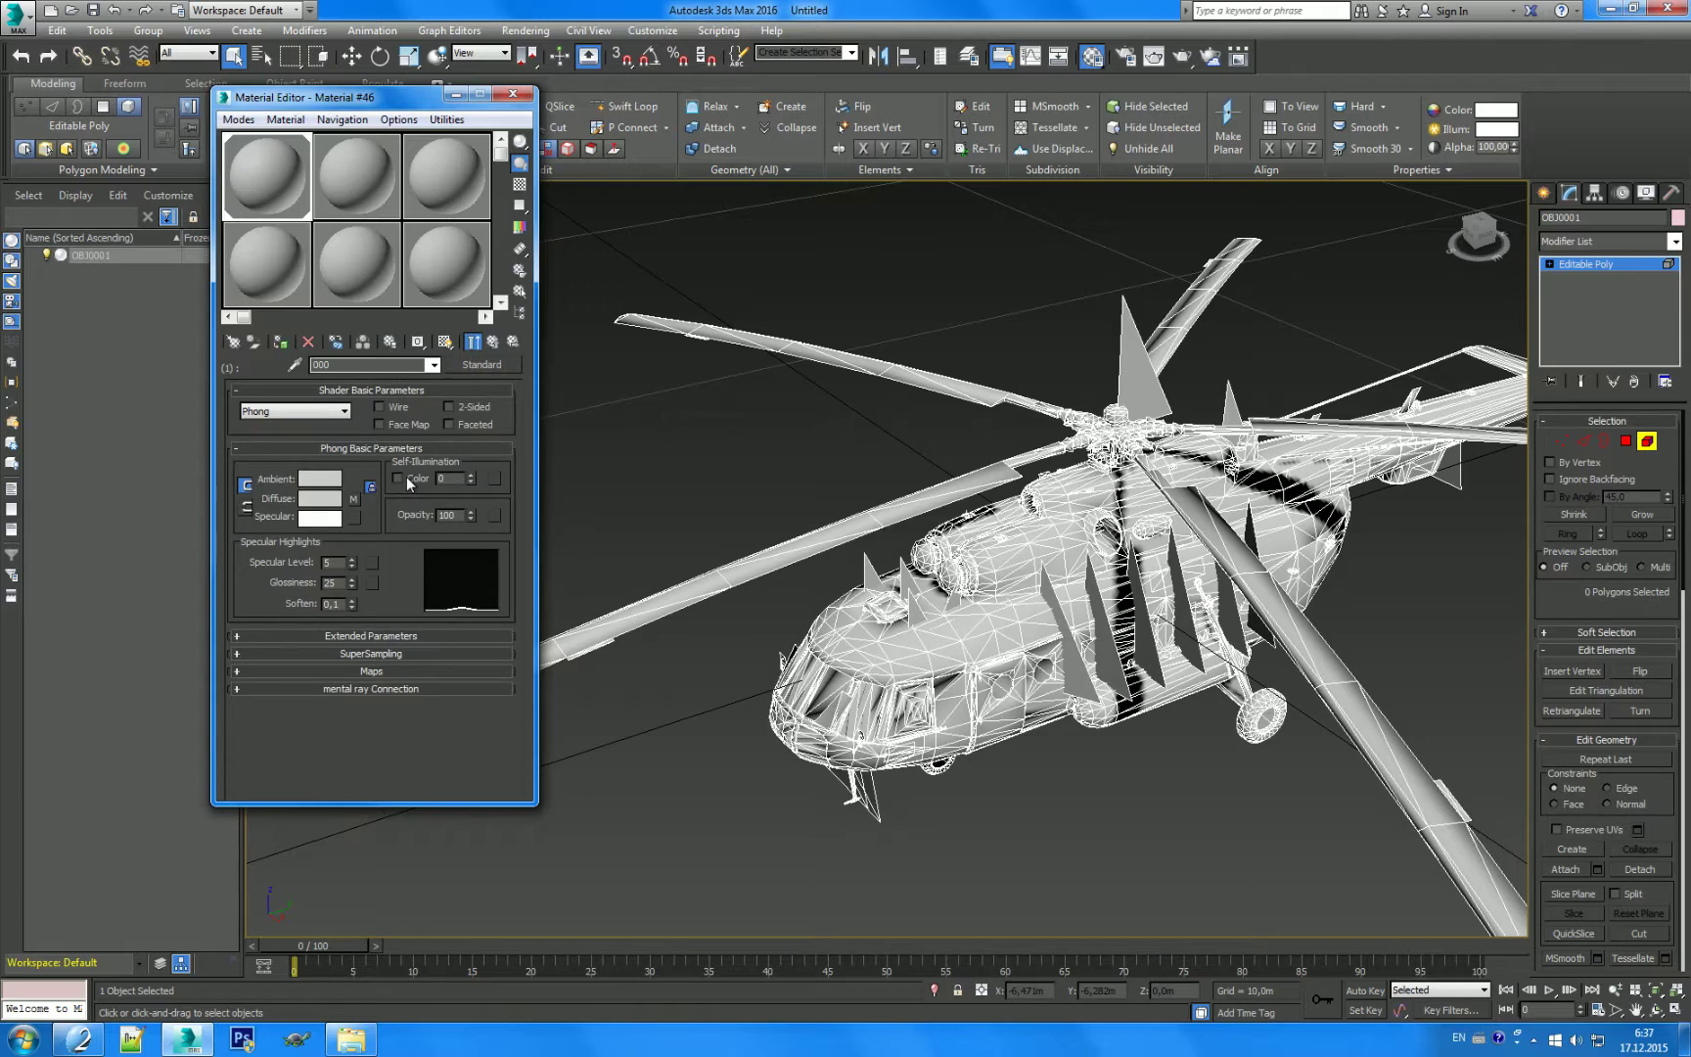
left_click(372, 672)
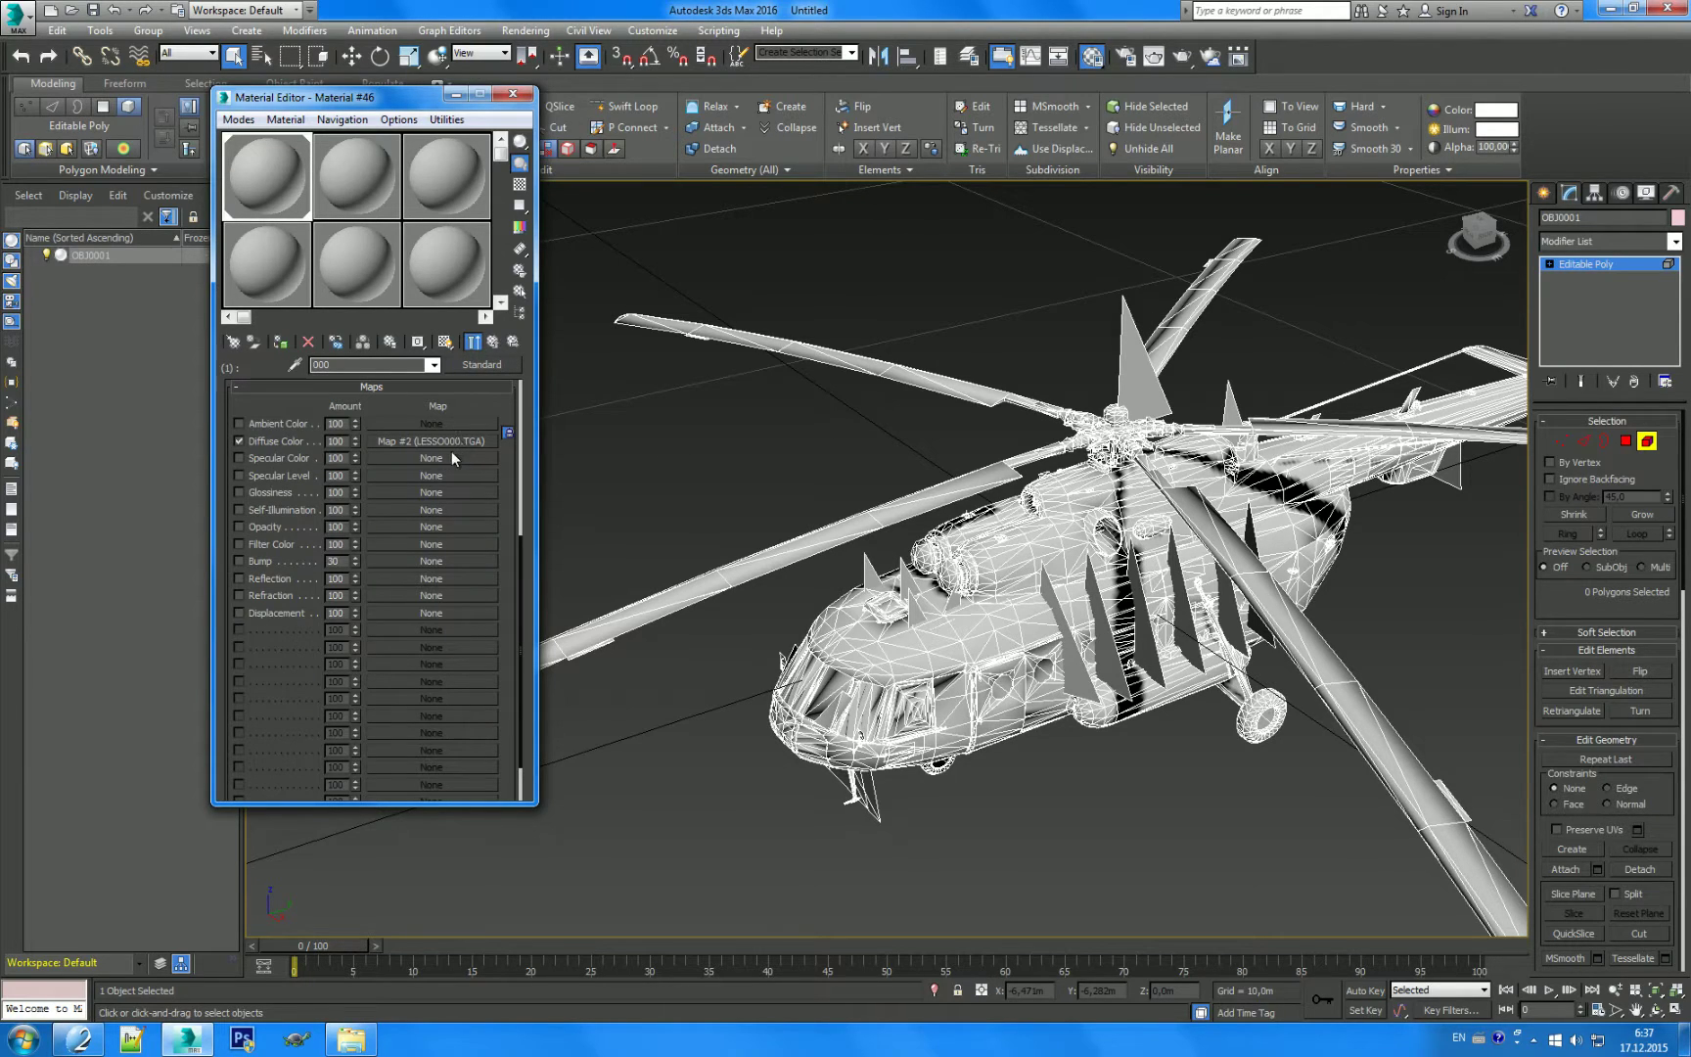
left_click(350, 1039)
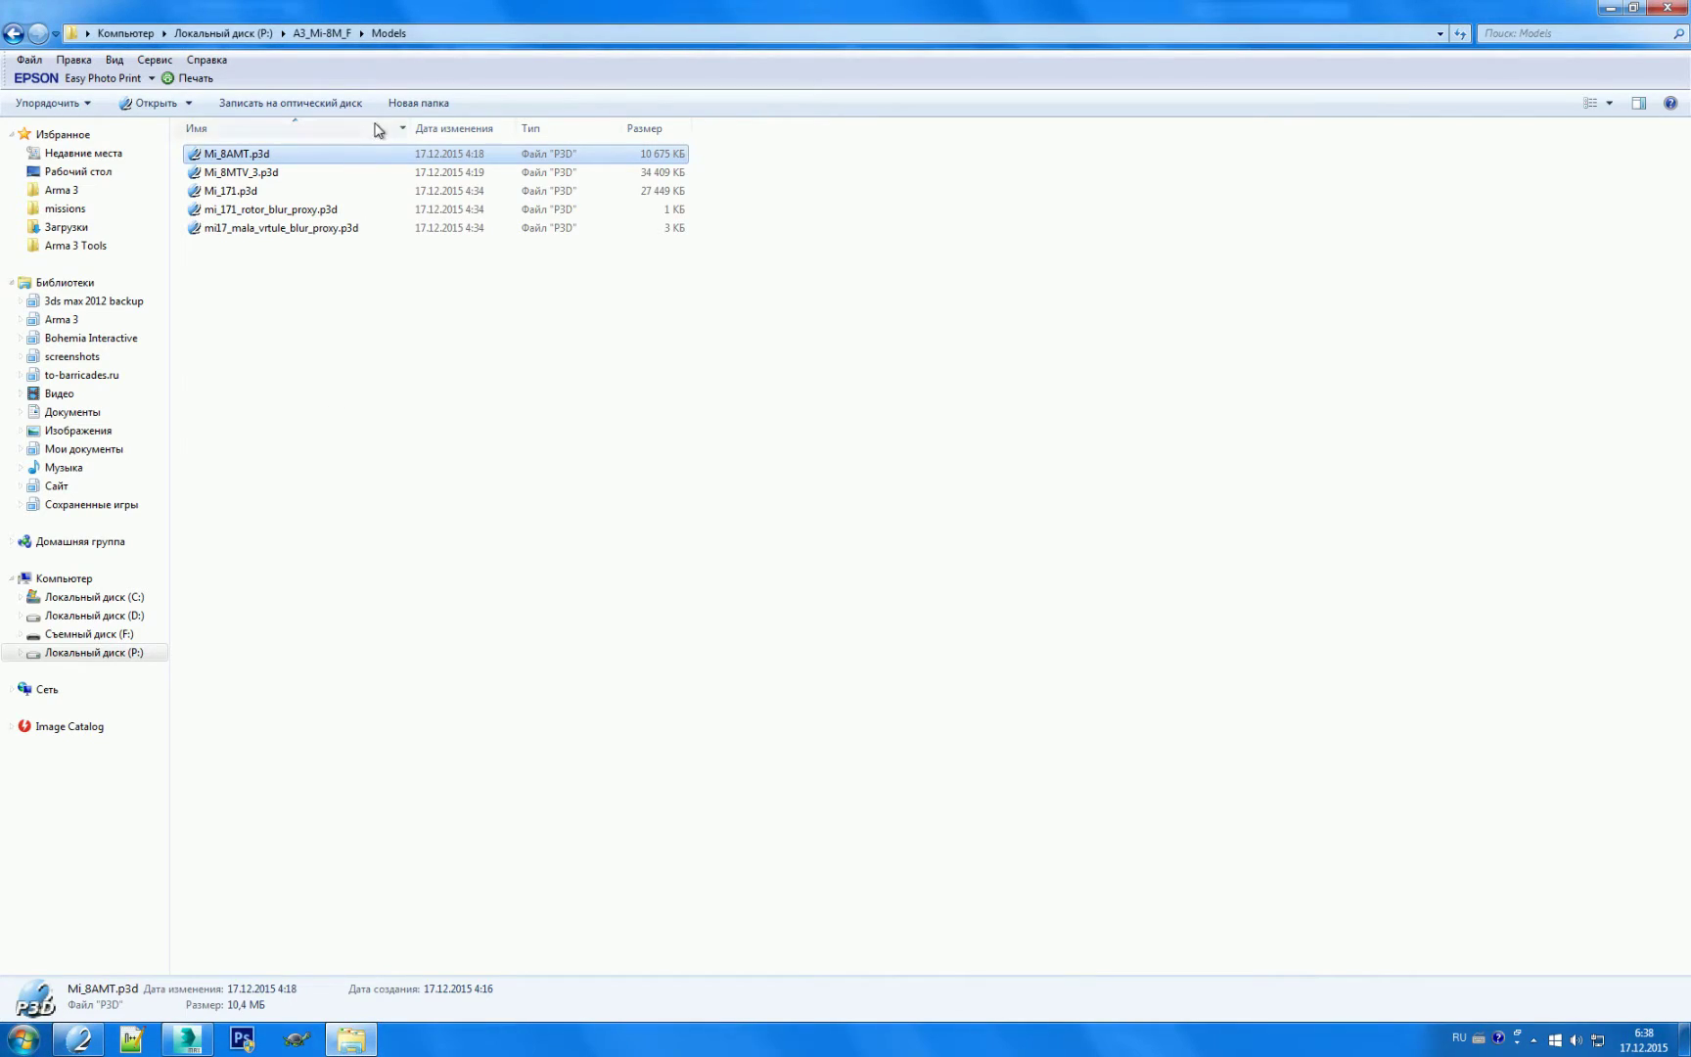
Step: Preview LESSO000.TGA and LESSO00A.TGA from the A3_Mi-8M_F\3ds folder, then return to 3ds Max
left_click(342, 35)
double_click(305, 156)
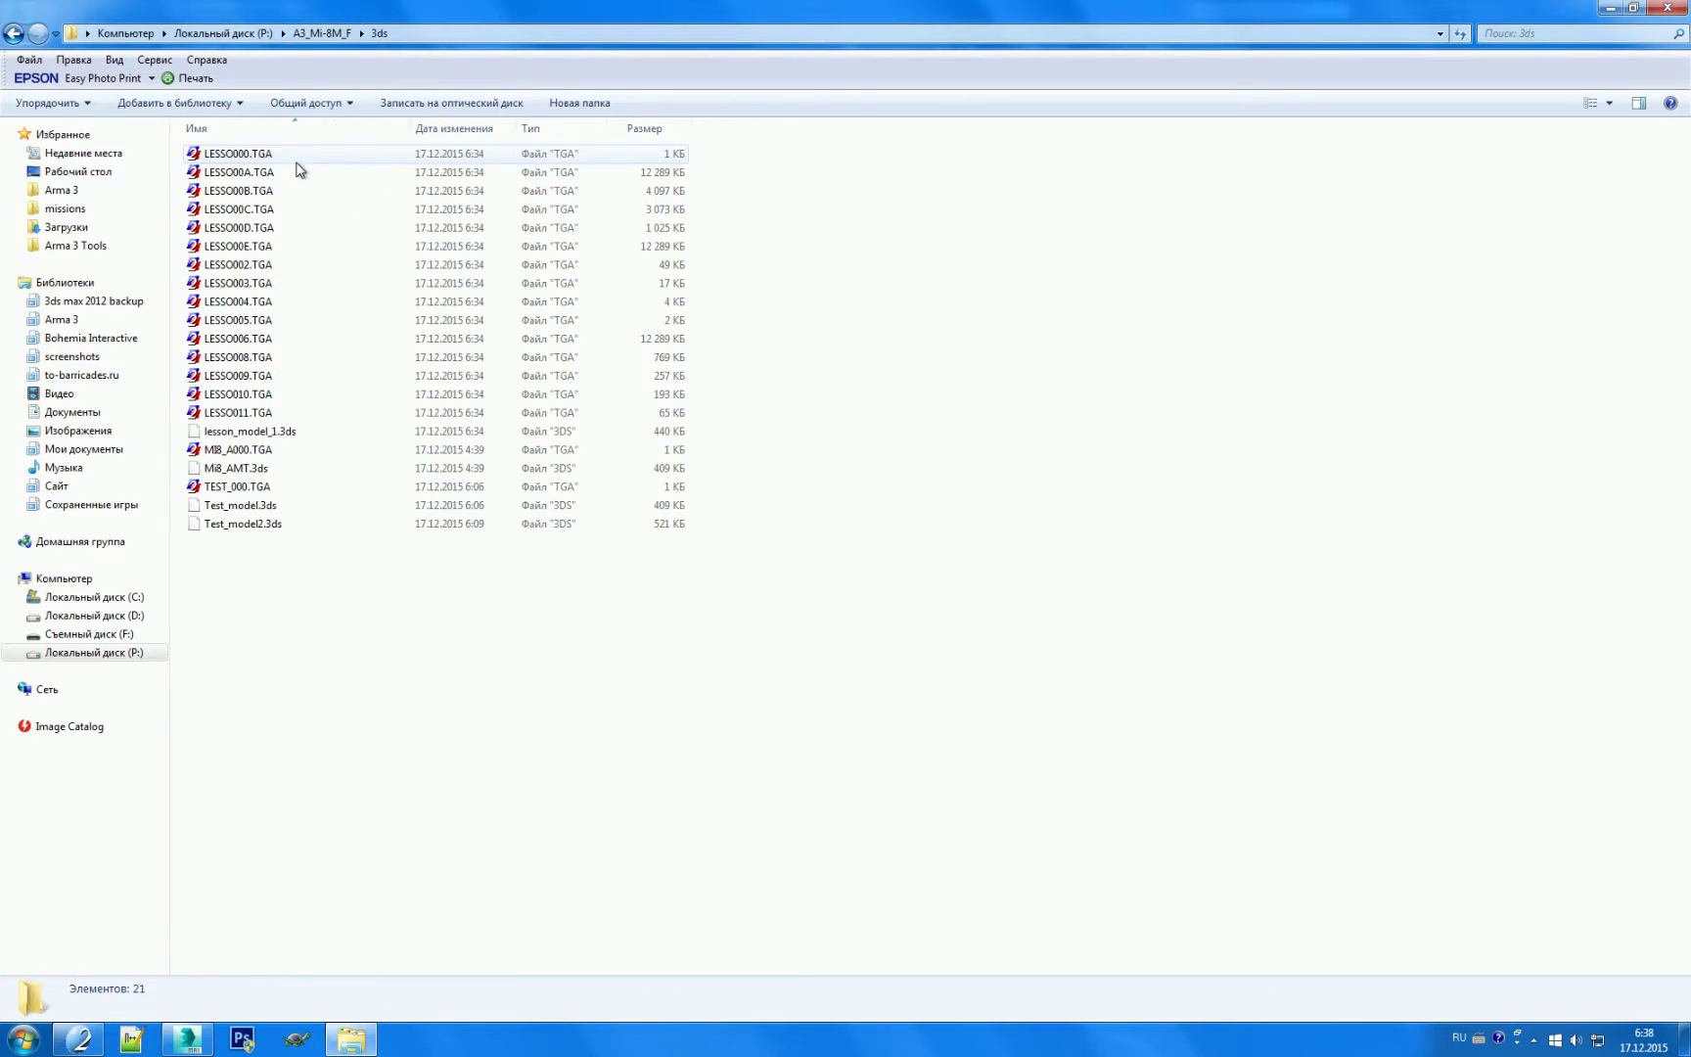
double_click(310, 158)
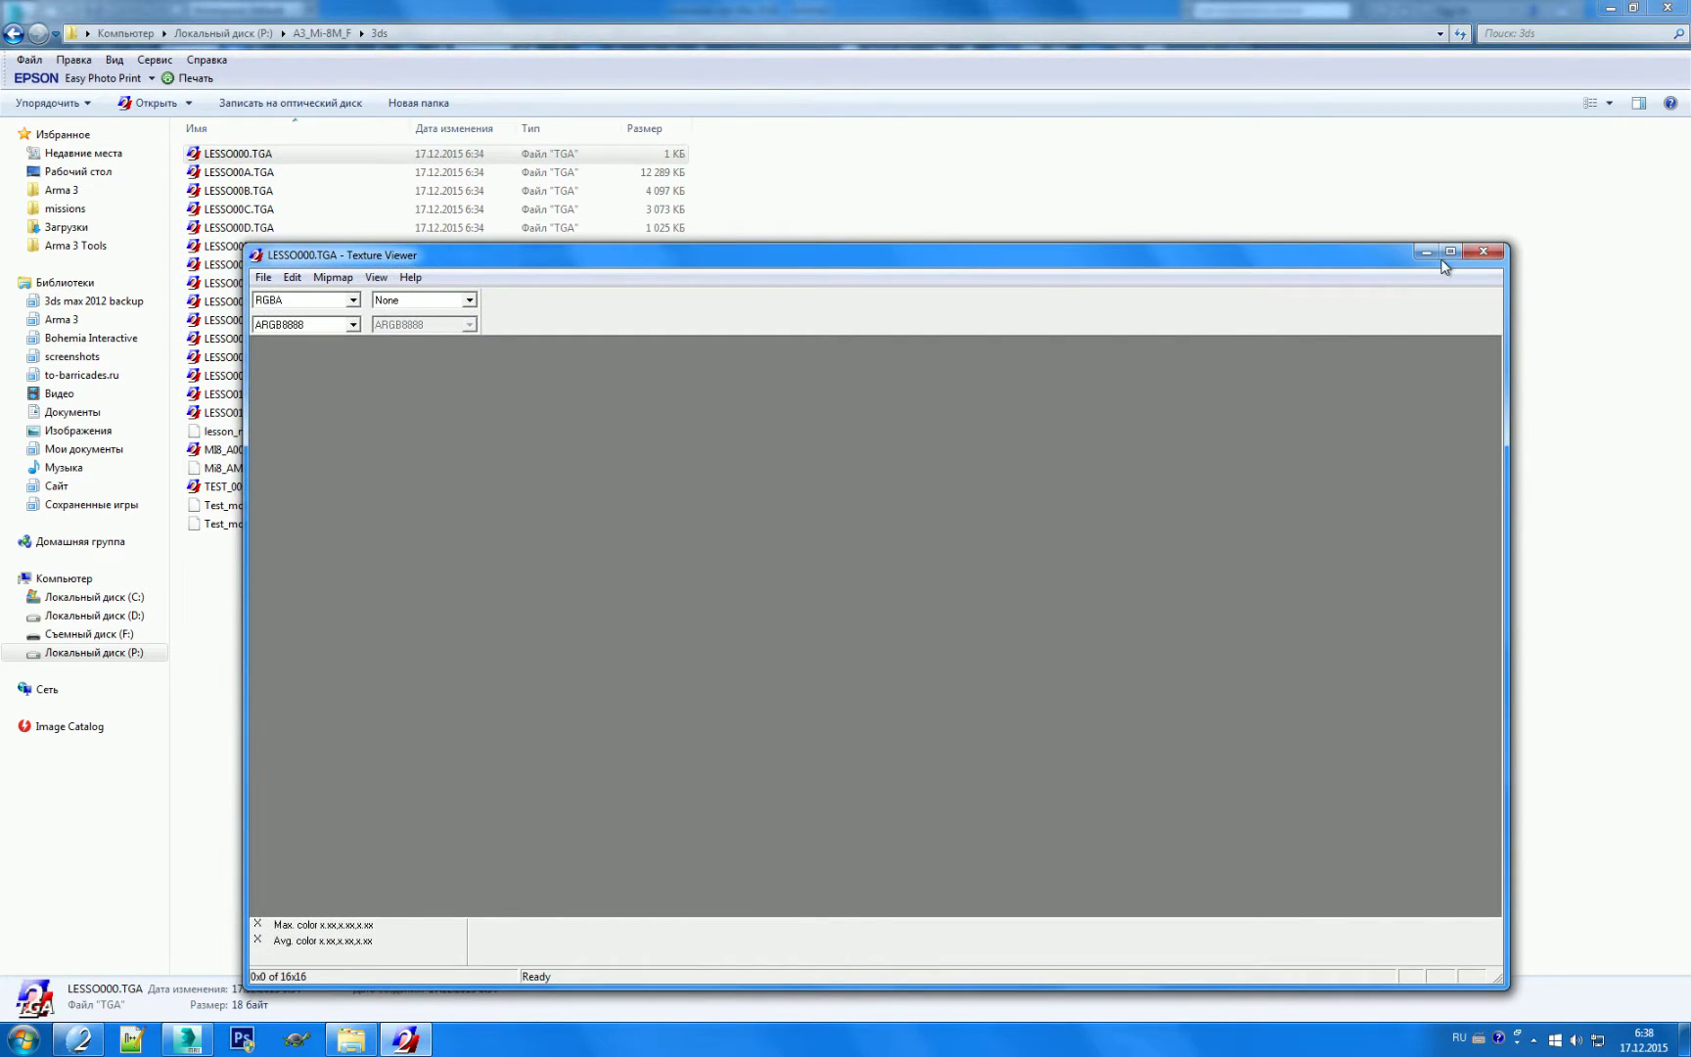
left_click(1038, 213)
double_click(242, 172)
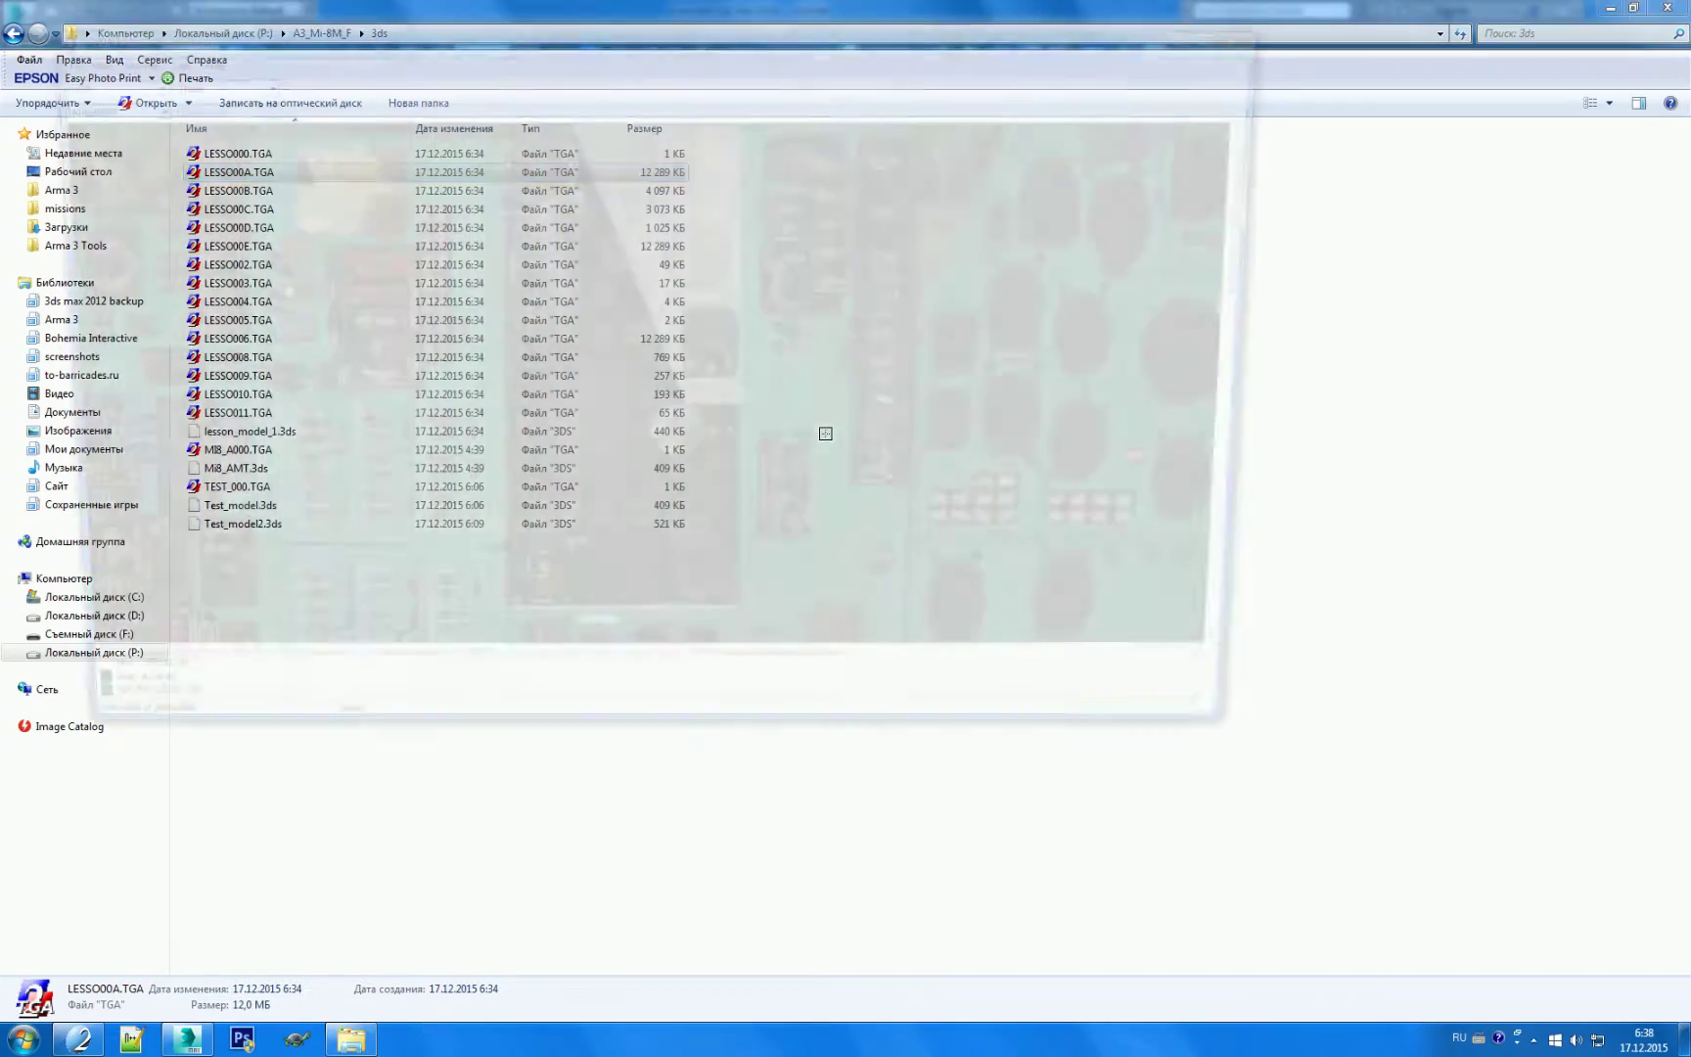
scroll(432, 273, "down", 1)
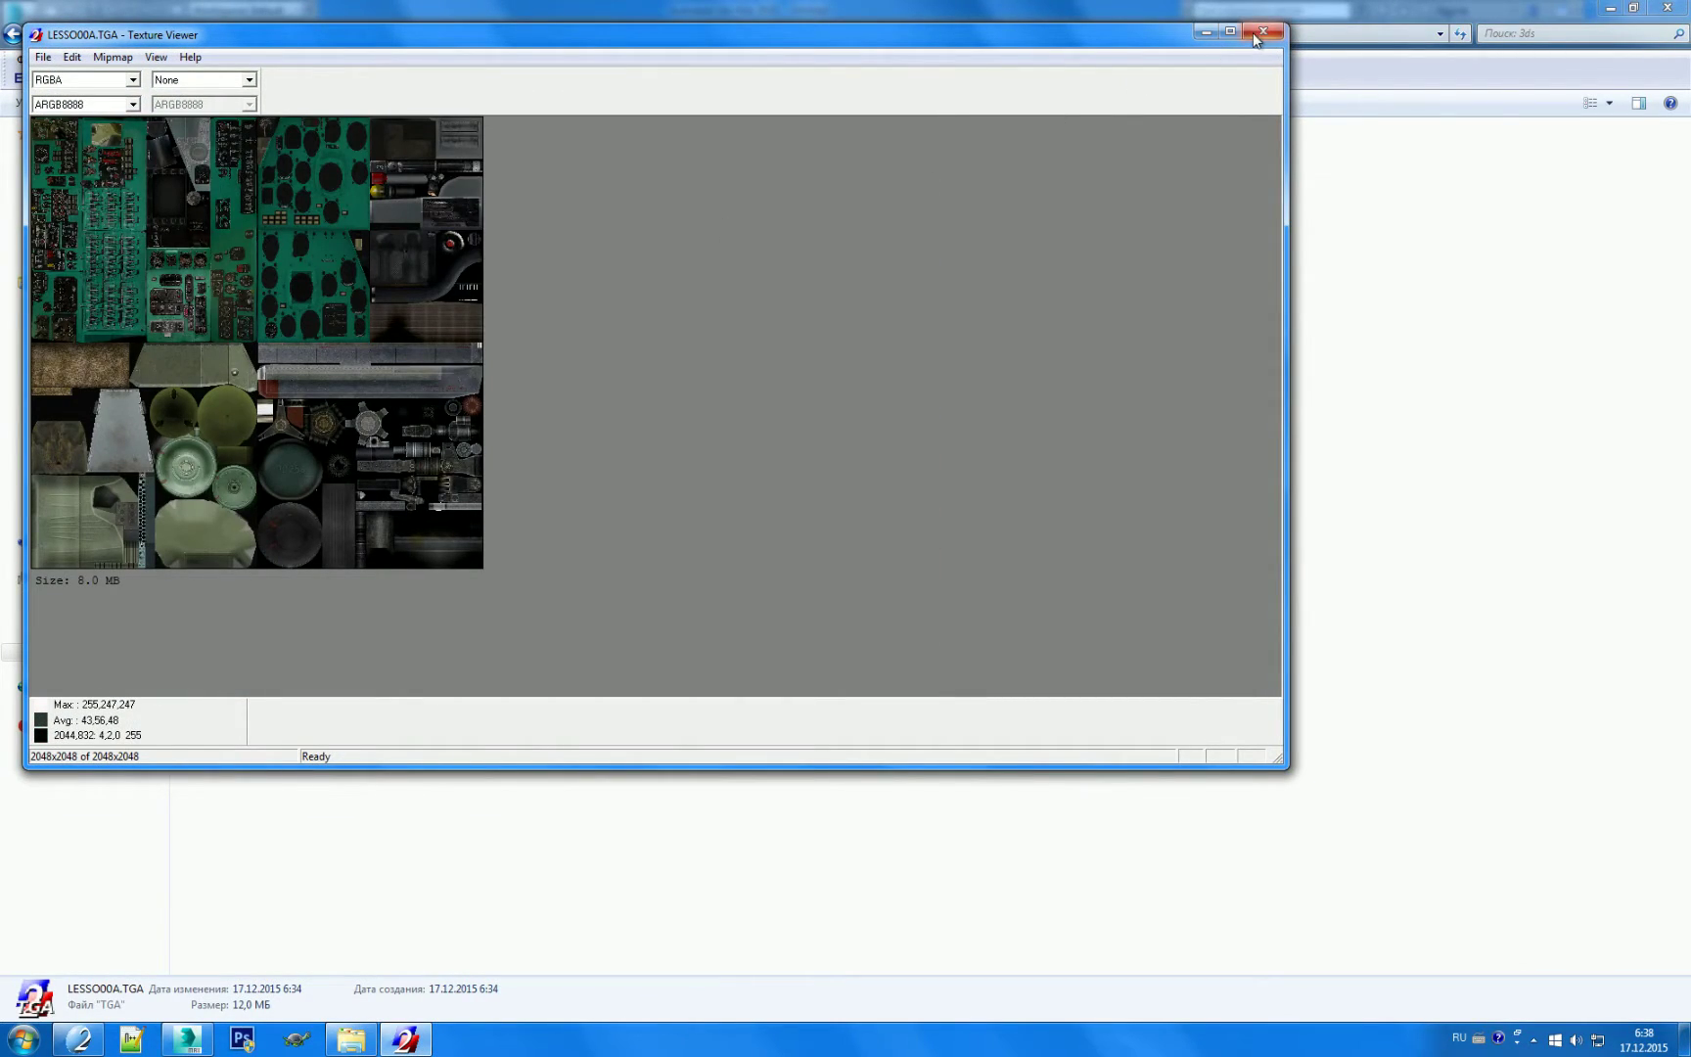
left_click(1262, 30)
left_click(949, 379)
left_click(186, 1040)
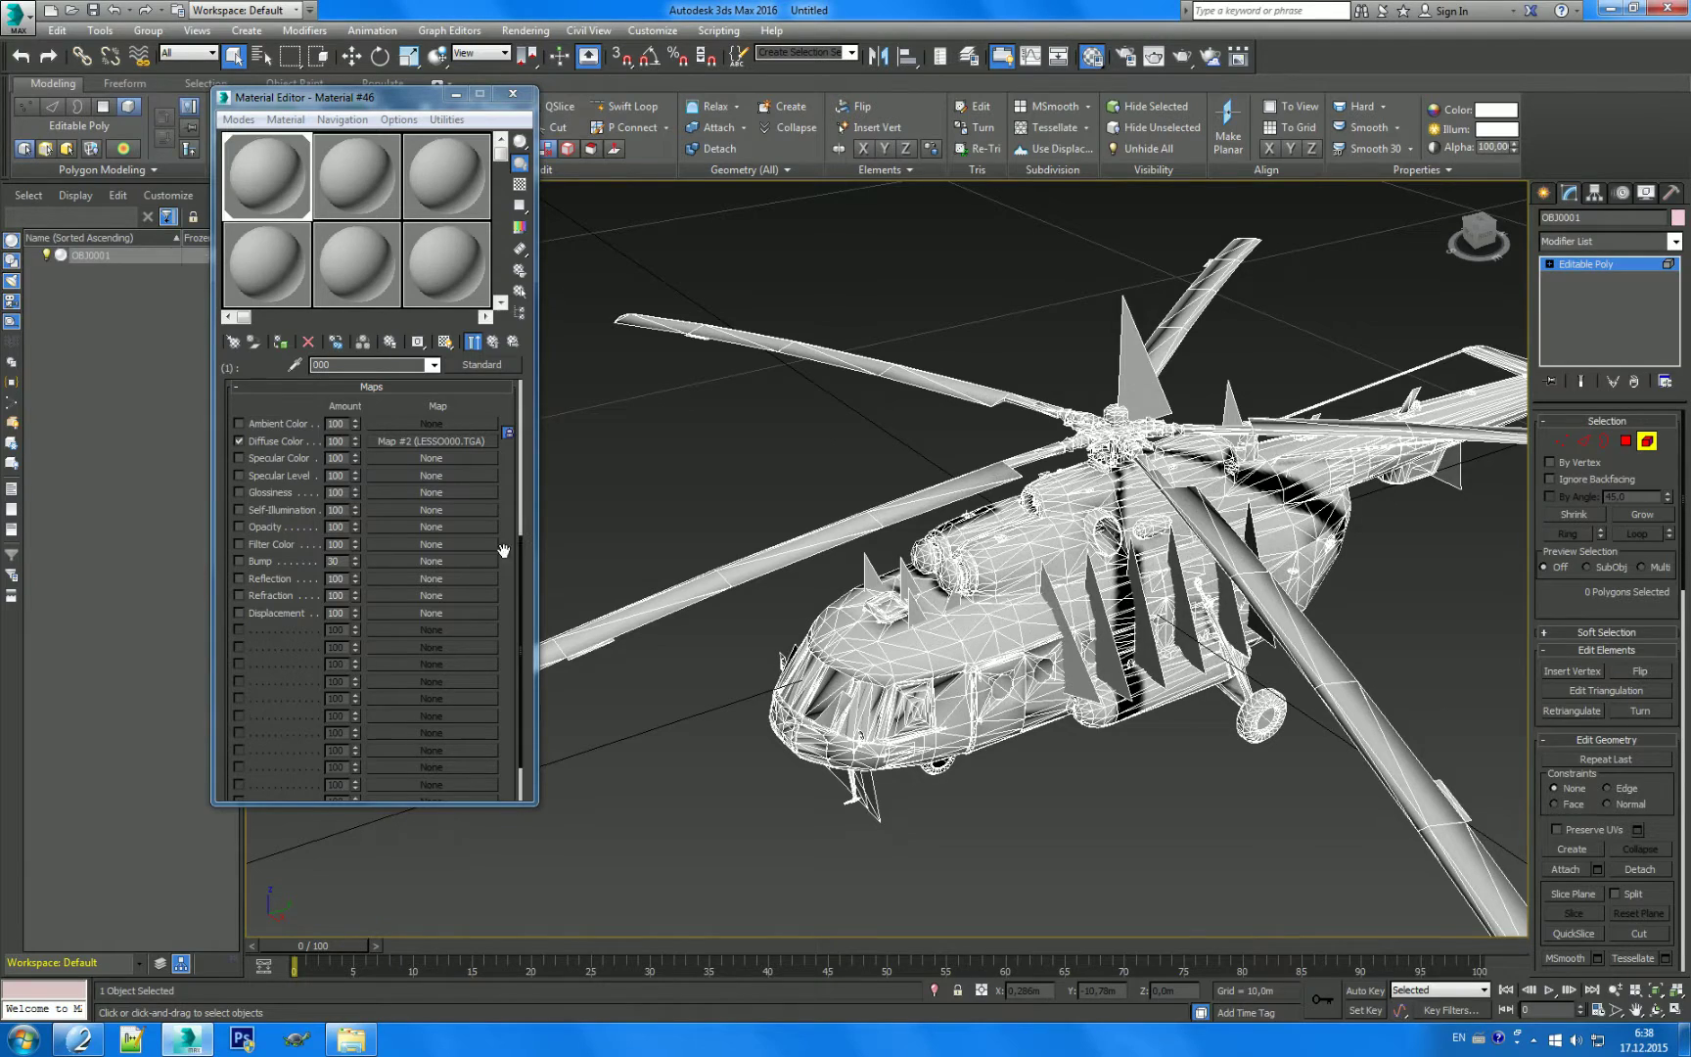
Step: Assign LESSO00A.TGA as the Diffuse Color map of sub-material 005mi8_det_g_c
left_click(491, 345)
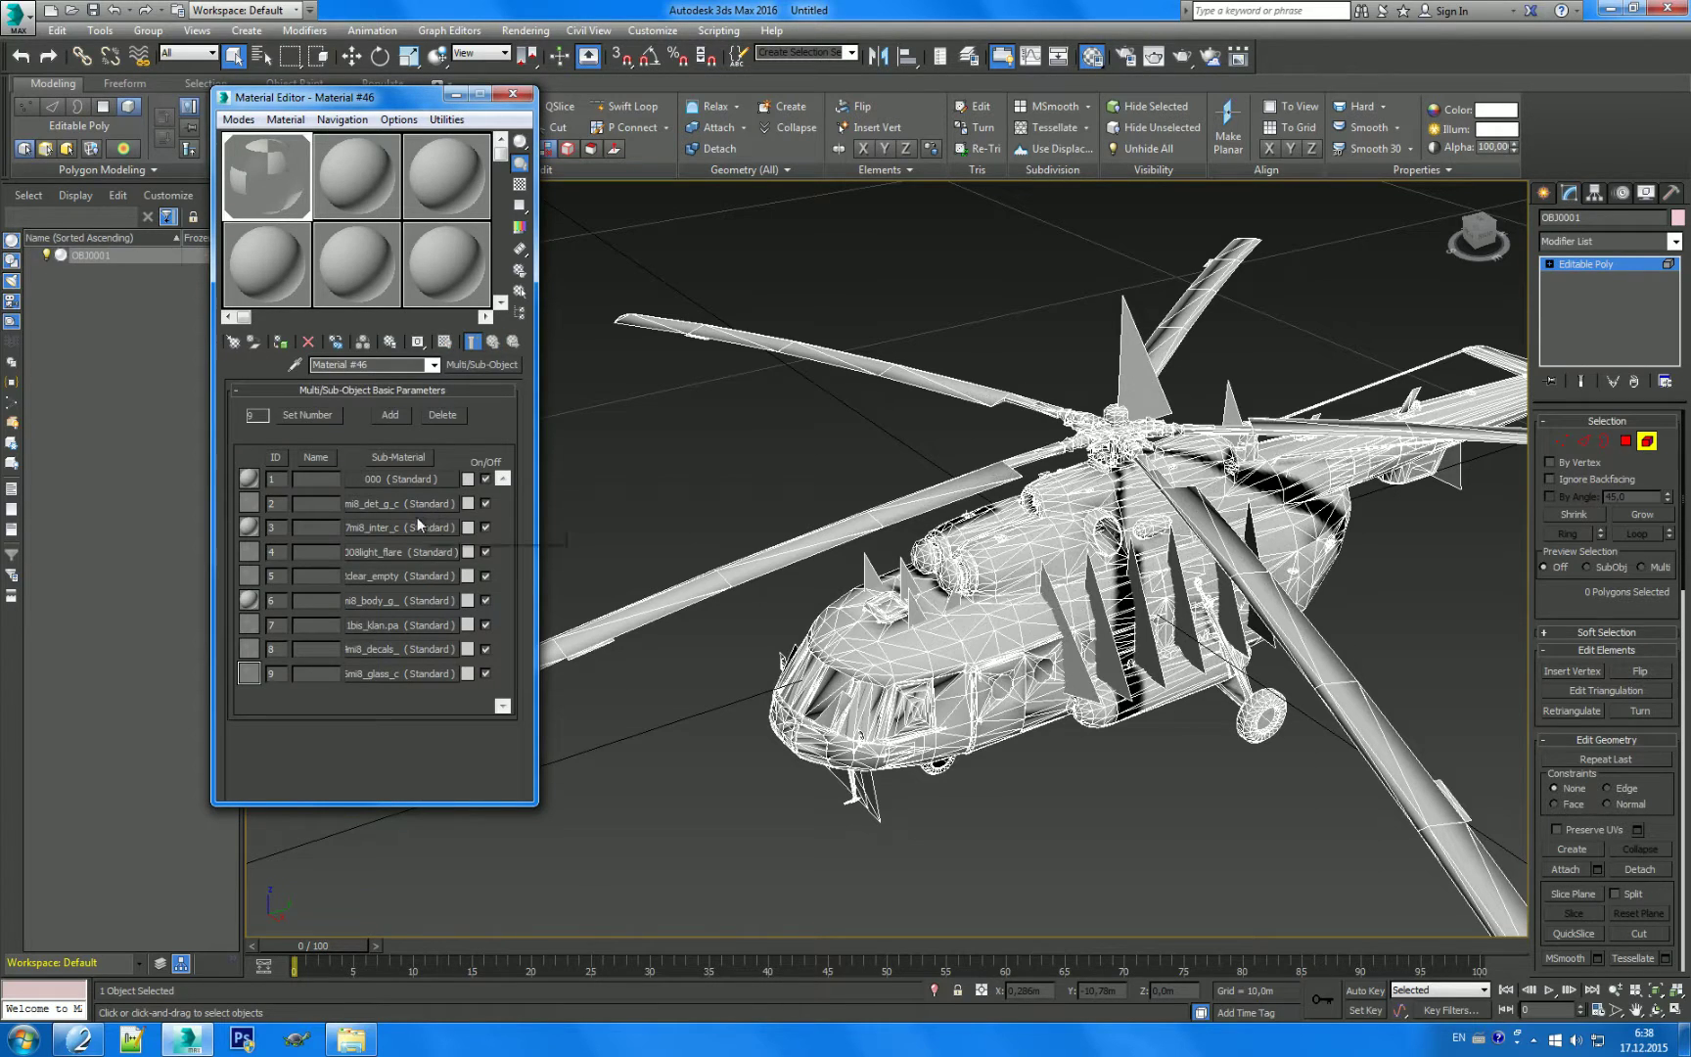
left_click(401, 503)
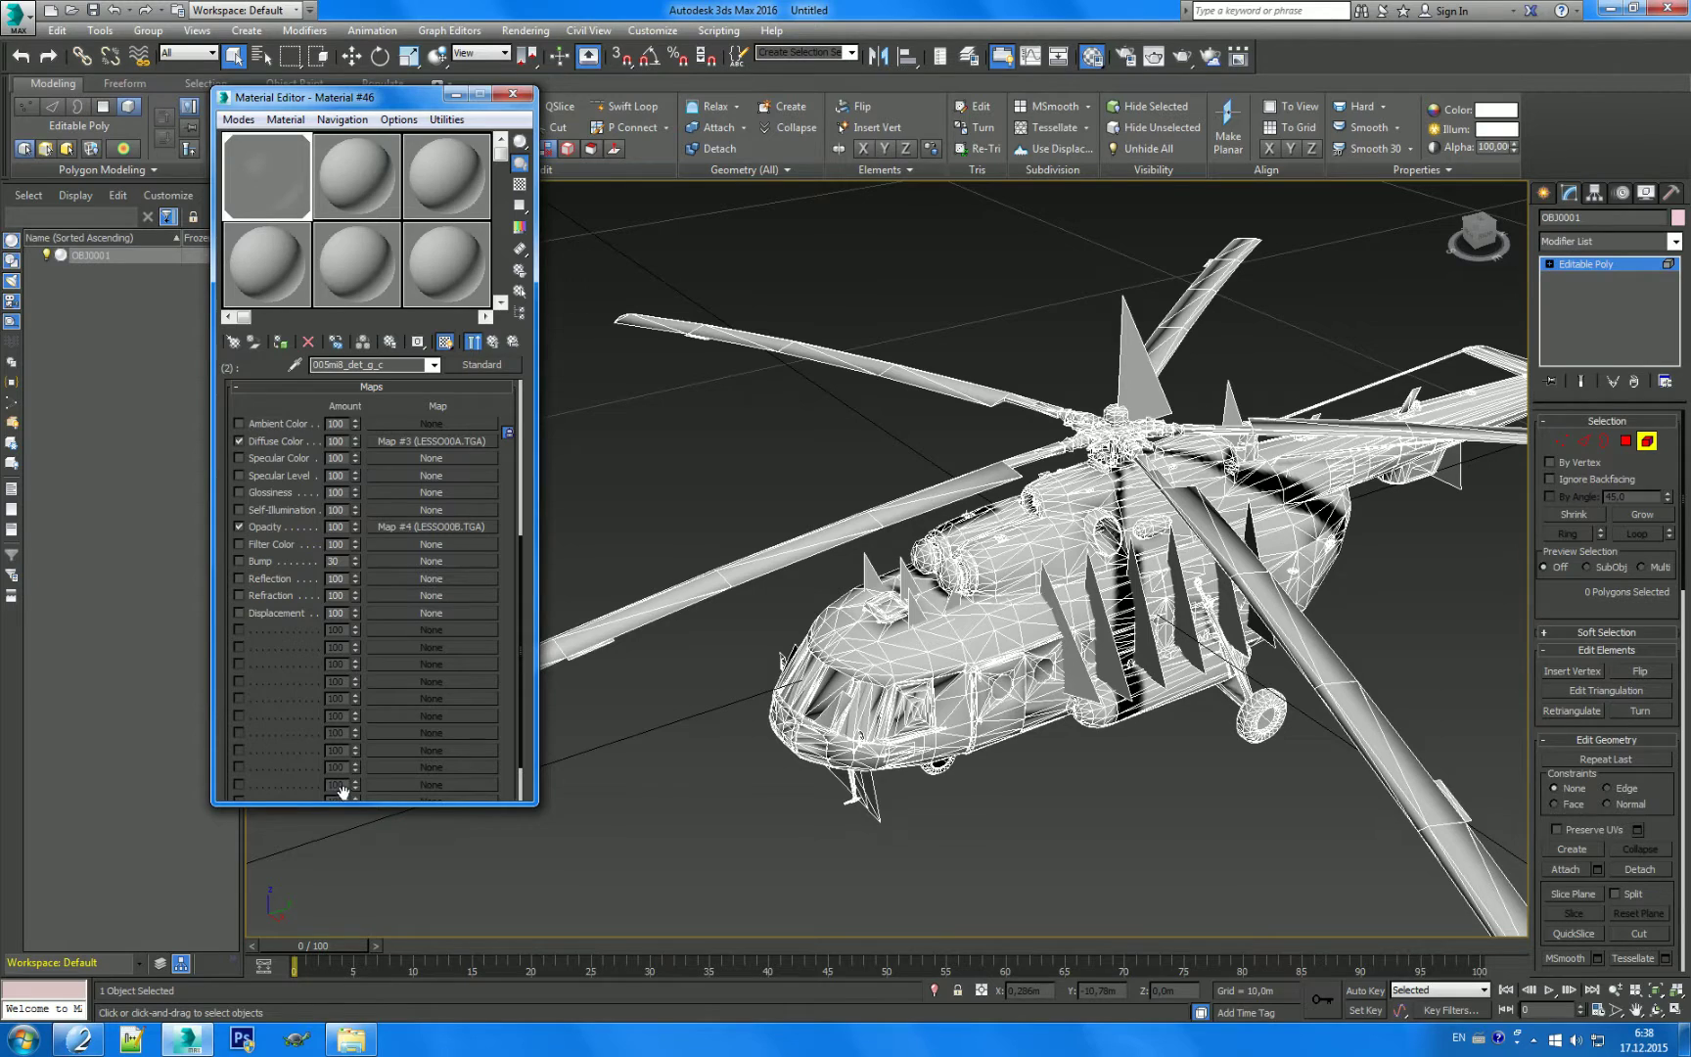
left_click(351, 1040)
left_click(246, 178)
mouse_move(245, 178)
left_mouse_down()
mouse_move(201, 1048)
mouse_move(461, 448)
left_mouse_up()
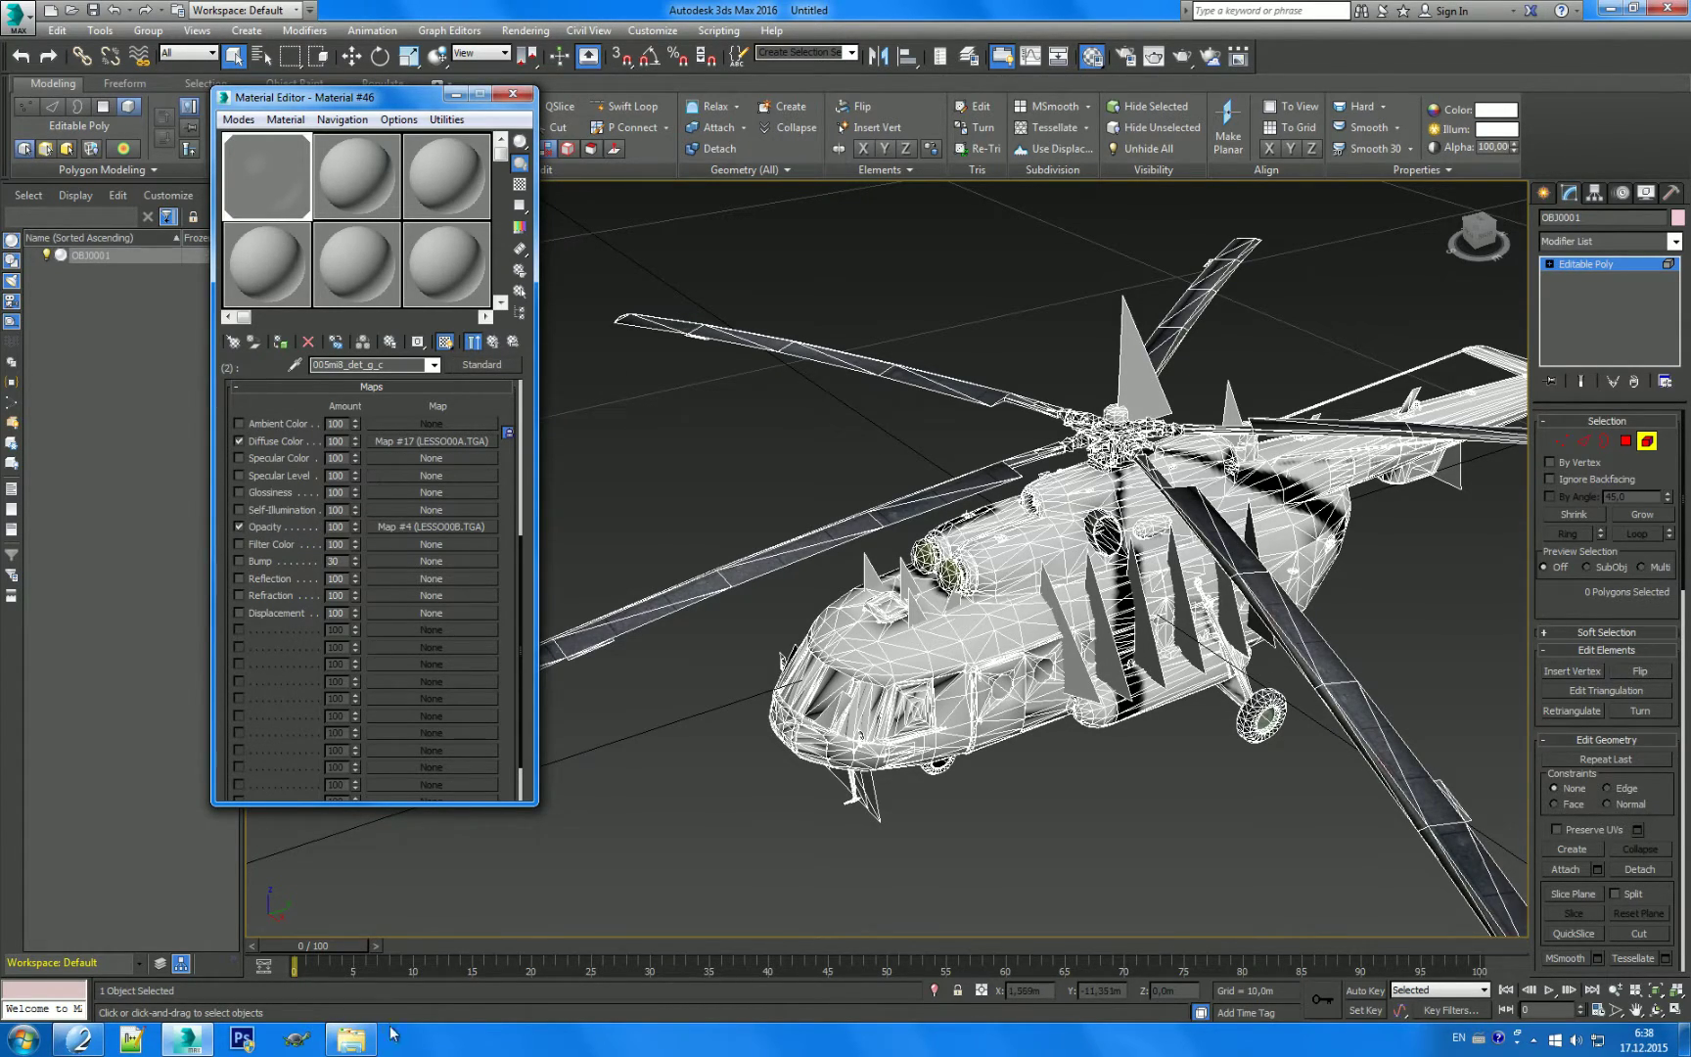
left_click(354, 1037)
Step: Preview LESSO00B.TGA, then place it in 005mi8_det_g_c's Opacity map slot
double_click(294, 191)
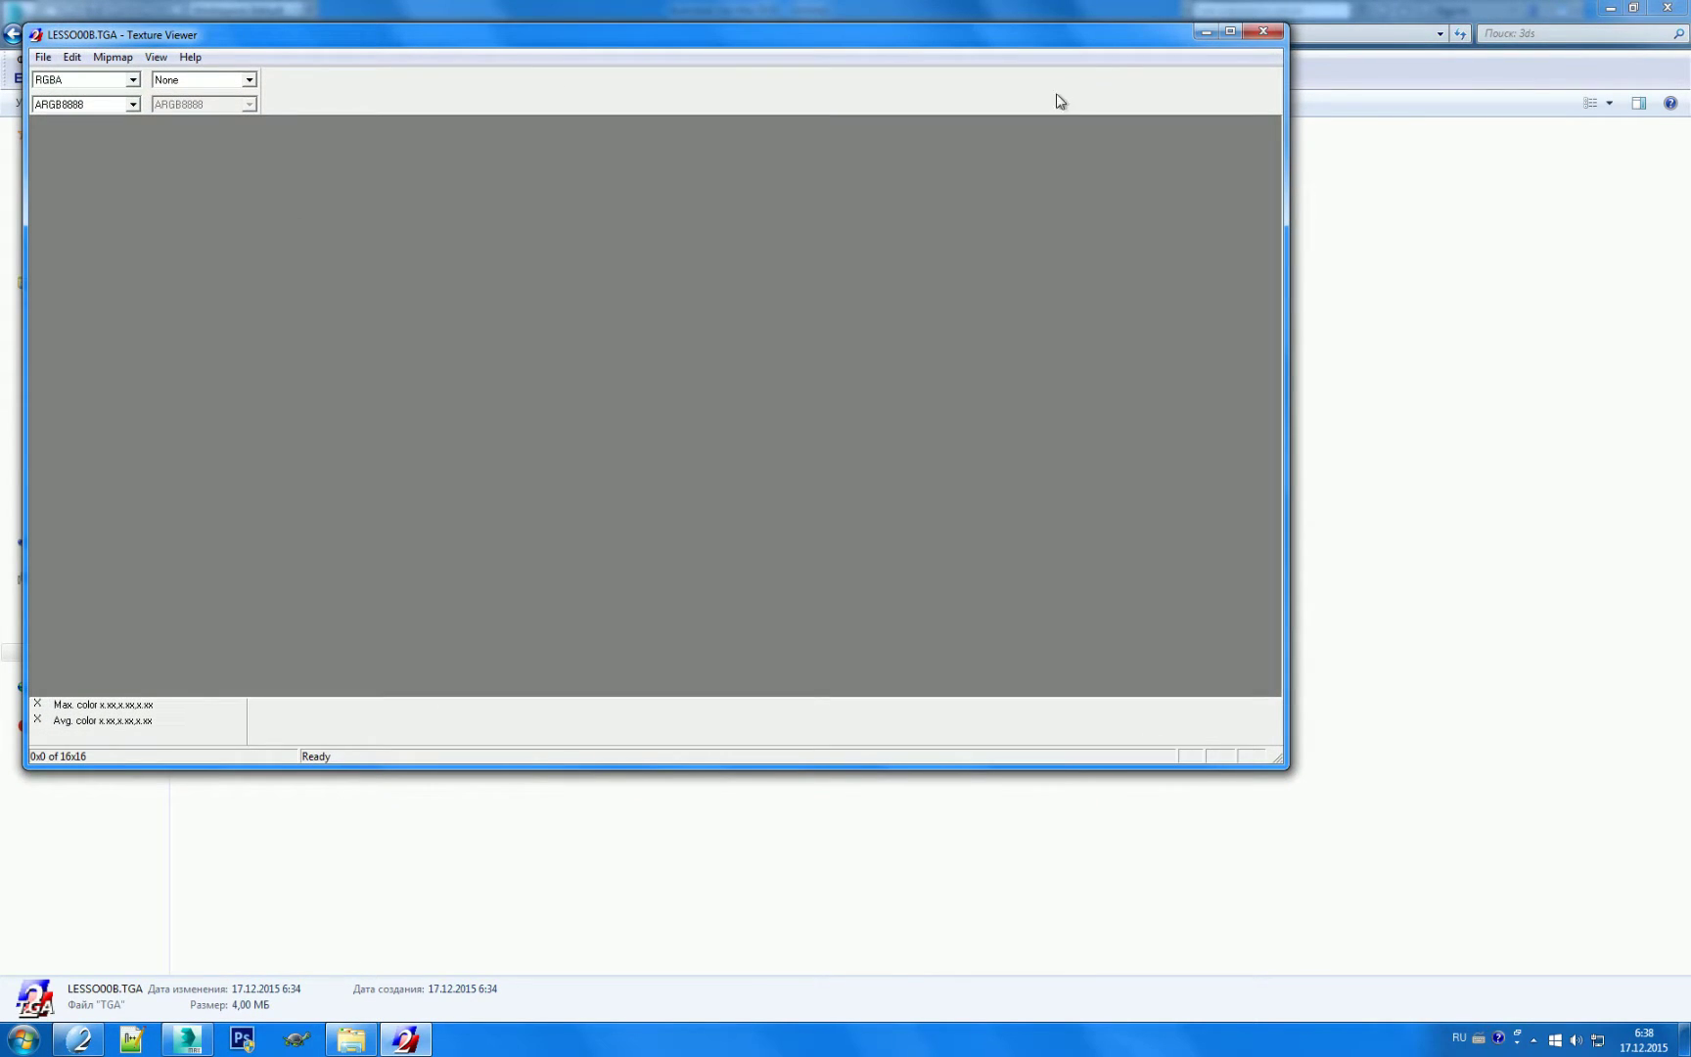
left_click(1264, 30)
mouse_move(291, 196)
left_mouse_down()
mouse_move(219, 991)
mouse_move(422, 528)
left_mouse_up()
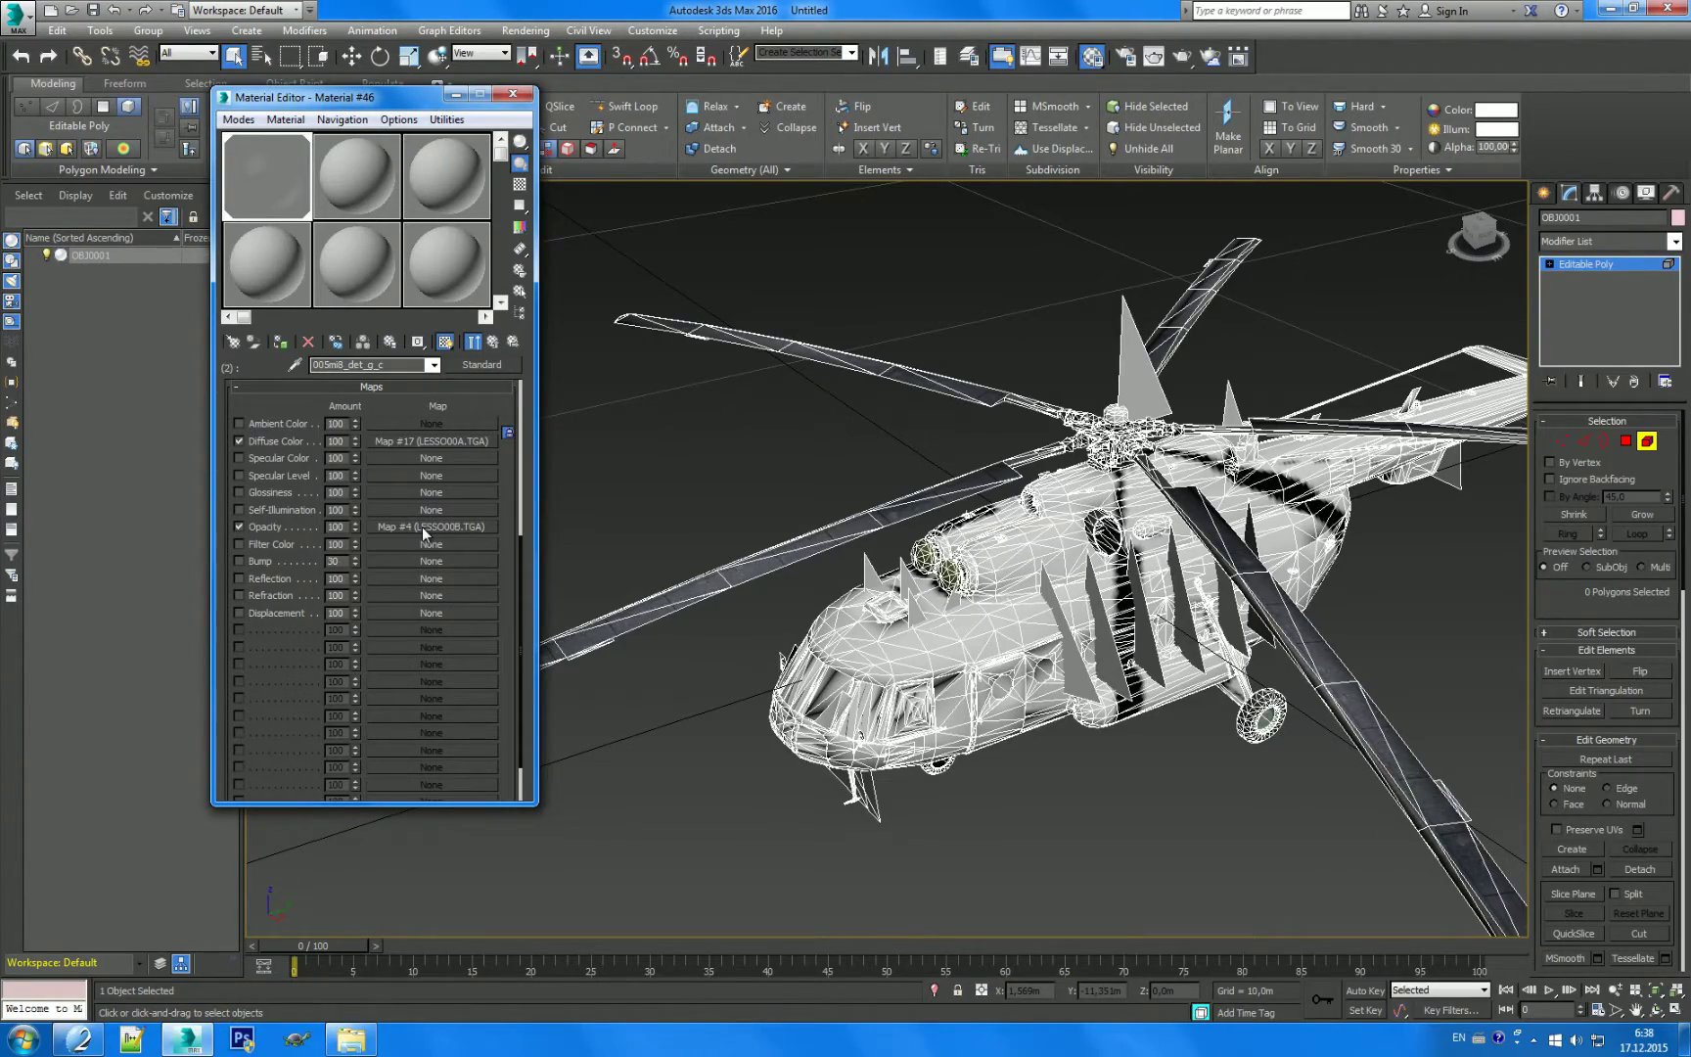
middle_click_drag(878, 719, 897, 664, "alt")
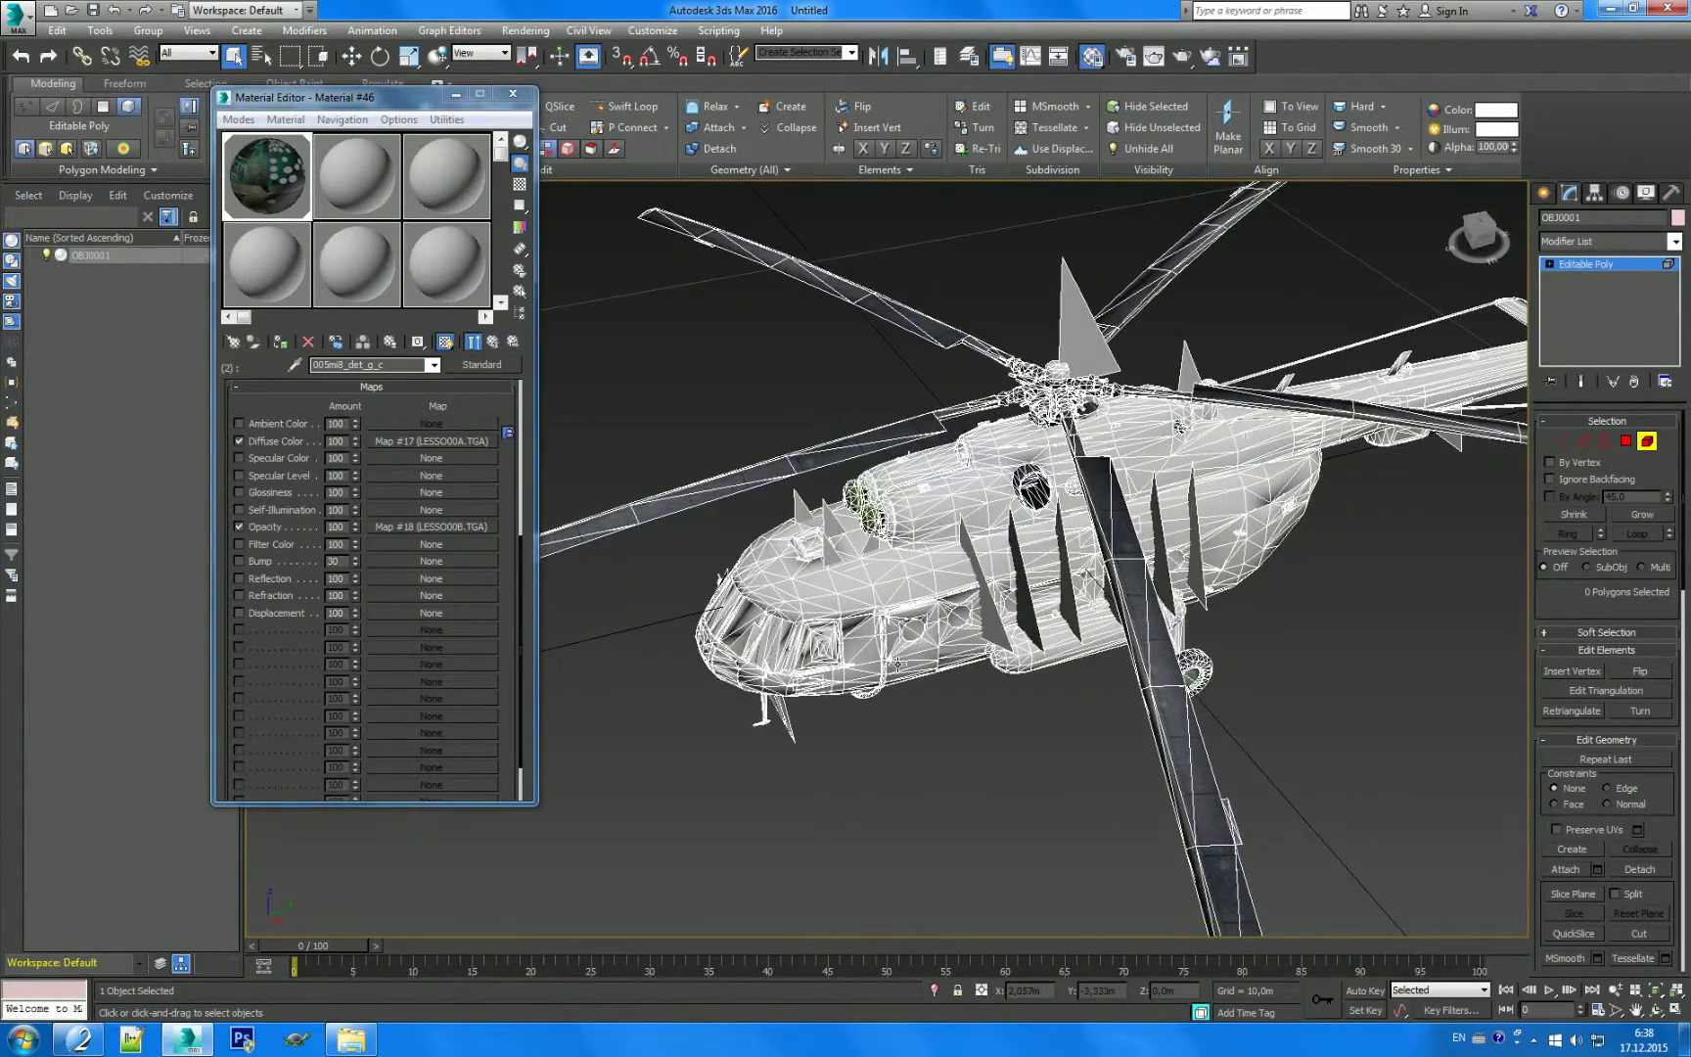
Step: Turn off Edged Faces, view the textured helicopter from several angles, and close the Material Editor
middle_click_drag(924, 740, 895, 715, "alt")
key("F4")
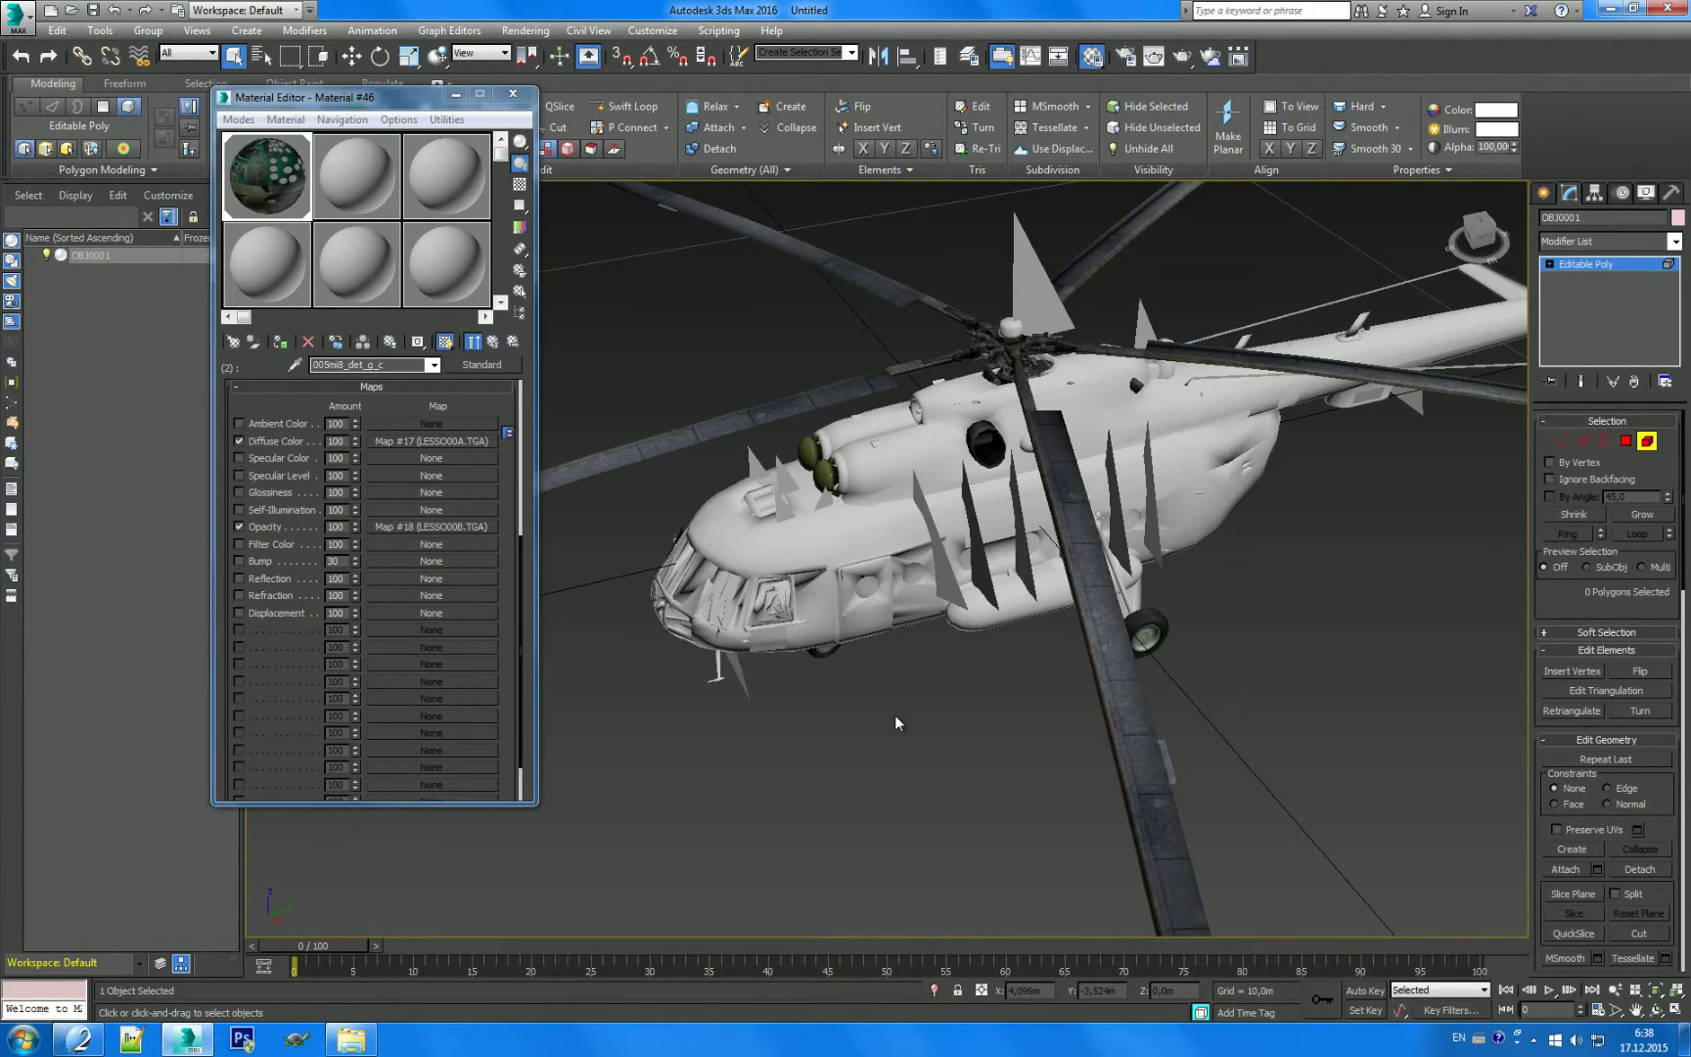
mouse_move(1091, 678)
middle_mouse_down("alt")
mouse_move(748, 705)
mouse_move(732, 755)
mouse_move(785, 661)
mouse_move(929, 771)
mouse_move(1160, 682)
mouse_move(1049, 682)
middle_mouse_up("alt")
scroll(938, 648, "up", 5)
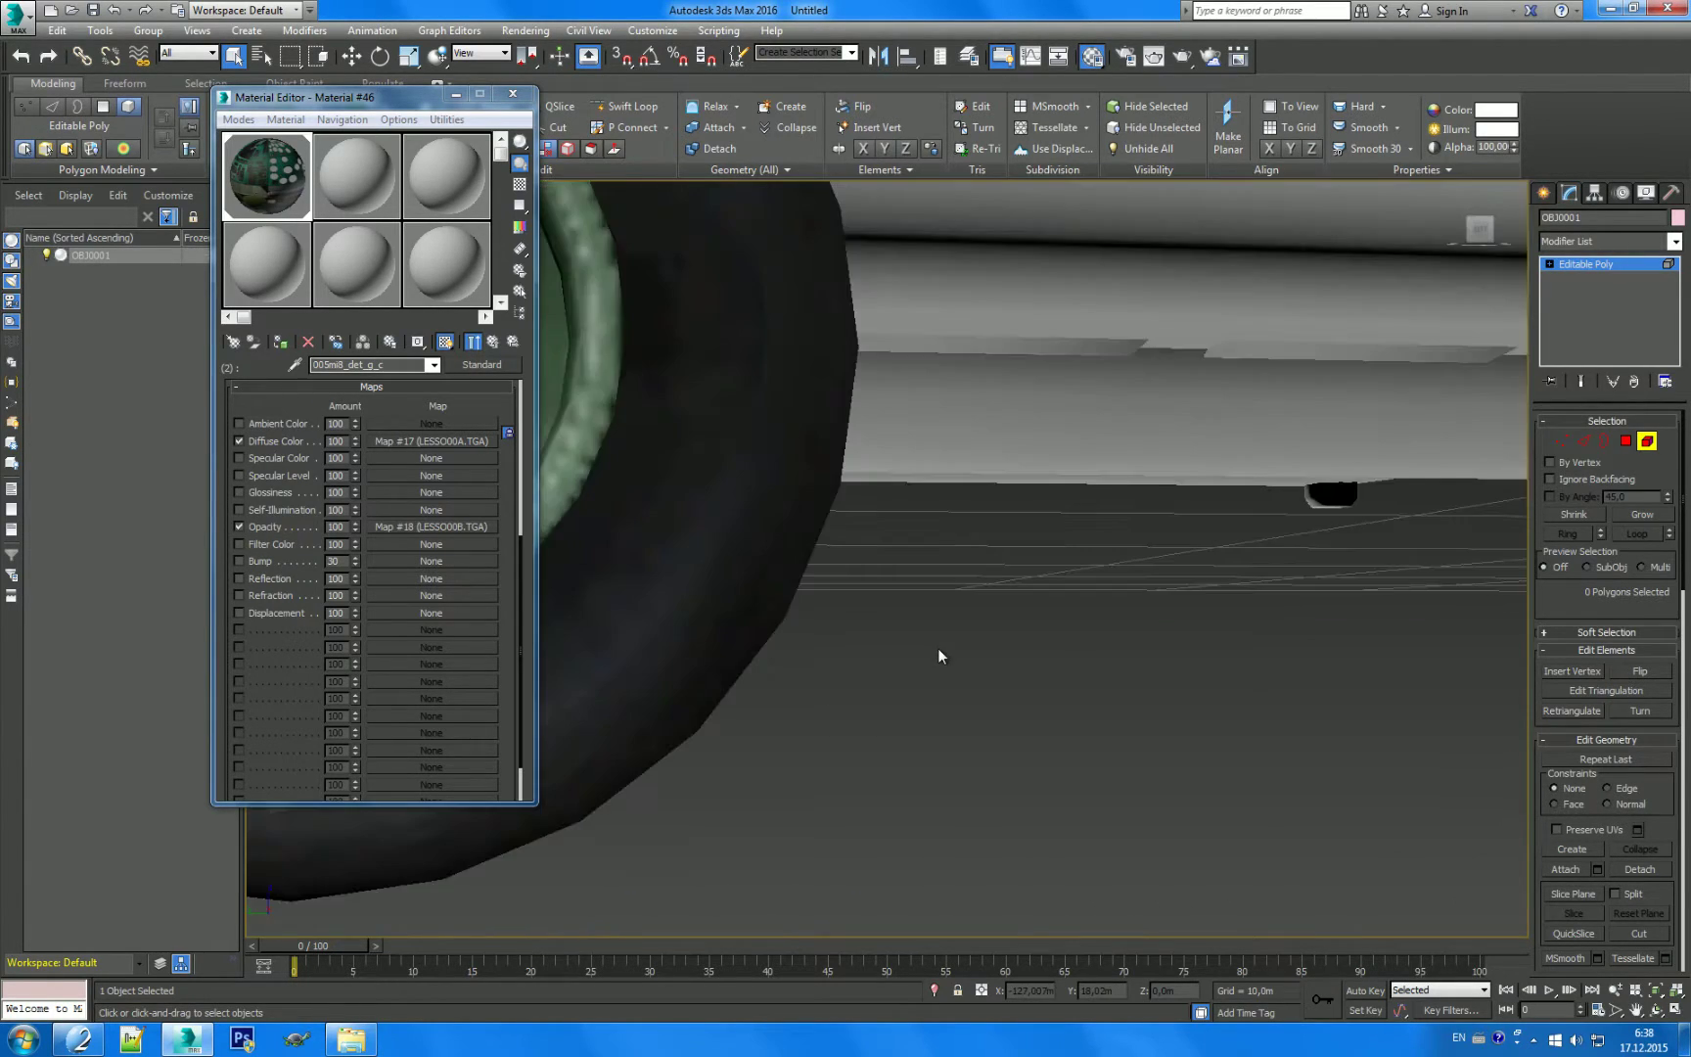
scroll(939, 648, "down", 3)
scroll(873, 660, "down", 5)
mouse_move(873, 660)
middle_mouse_down("alt")
mouse_move(946, 737)
mouse_move(984, 667)
middle_mouse_up("alt")
left_click(512, 94)
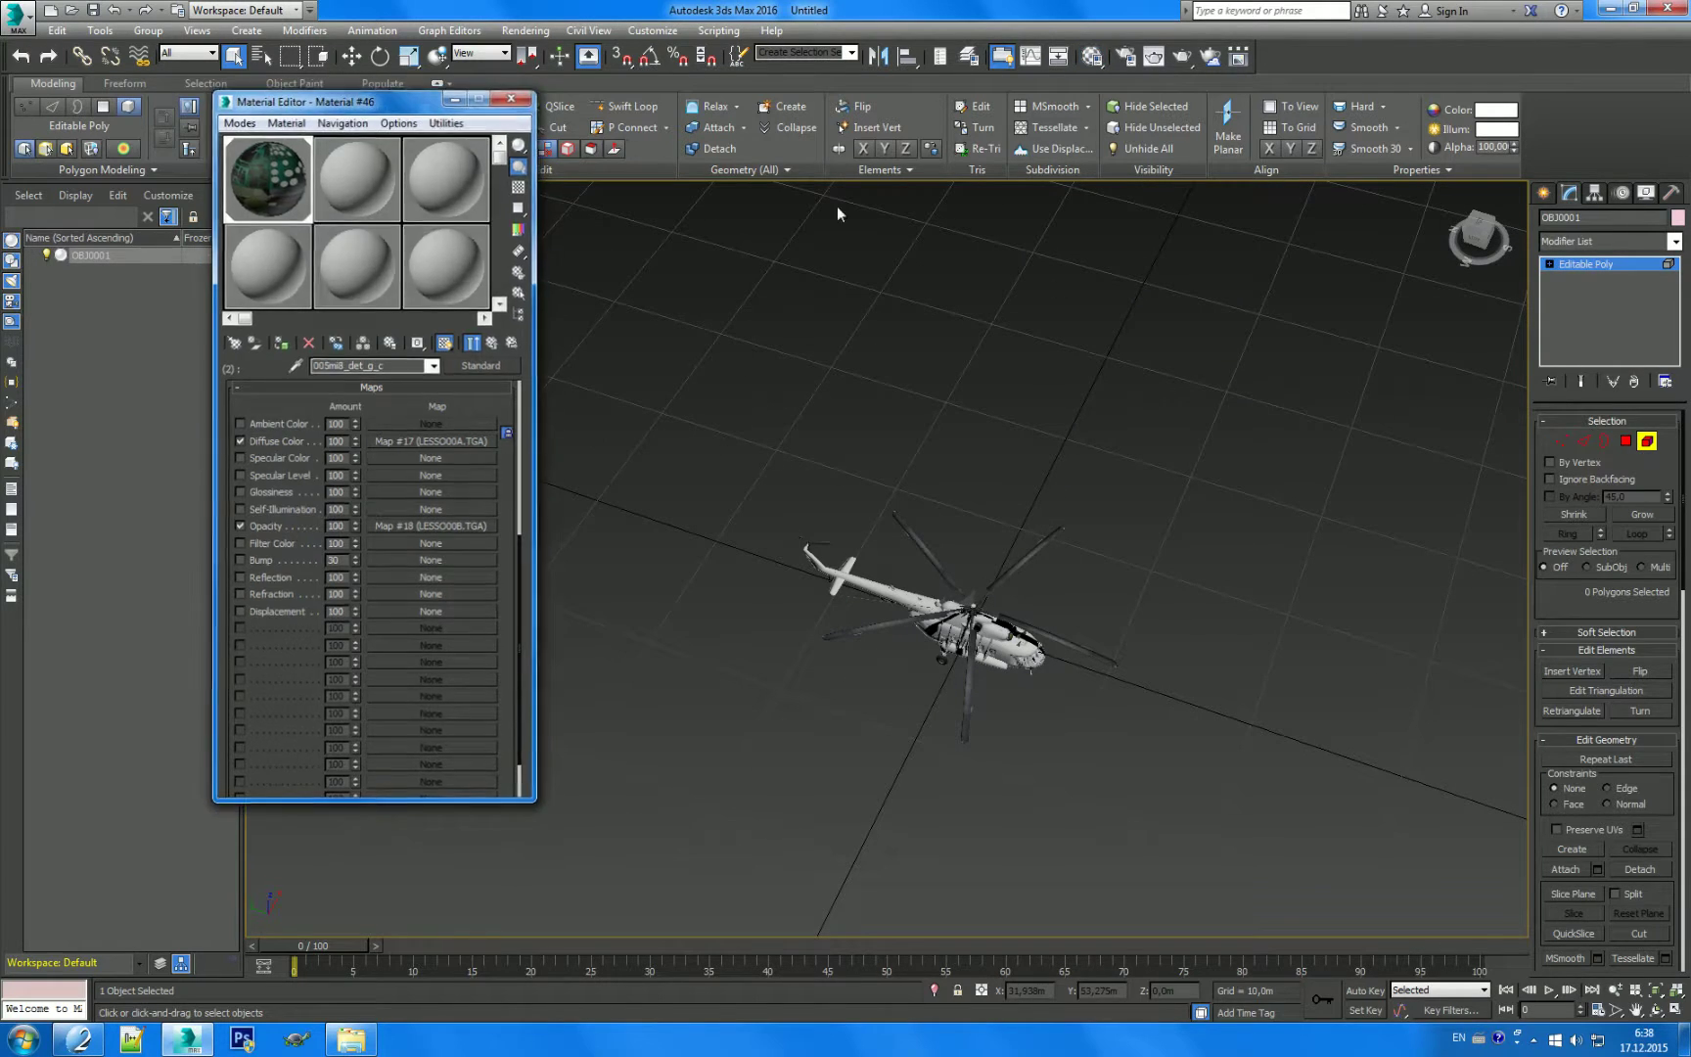
mouse_move(1420, 391)
middle_mouse_down("alt")
mouse_move(1362, 401)
mouse_move(1025, 617)
mouse_move(1079, 693)
middle_mouse_up("alt")
scroll(1025, 617, "up", 2)
scroll(1026, 627, "up", 4)
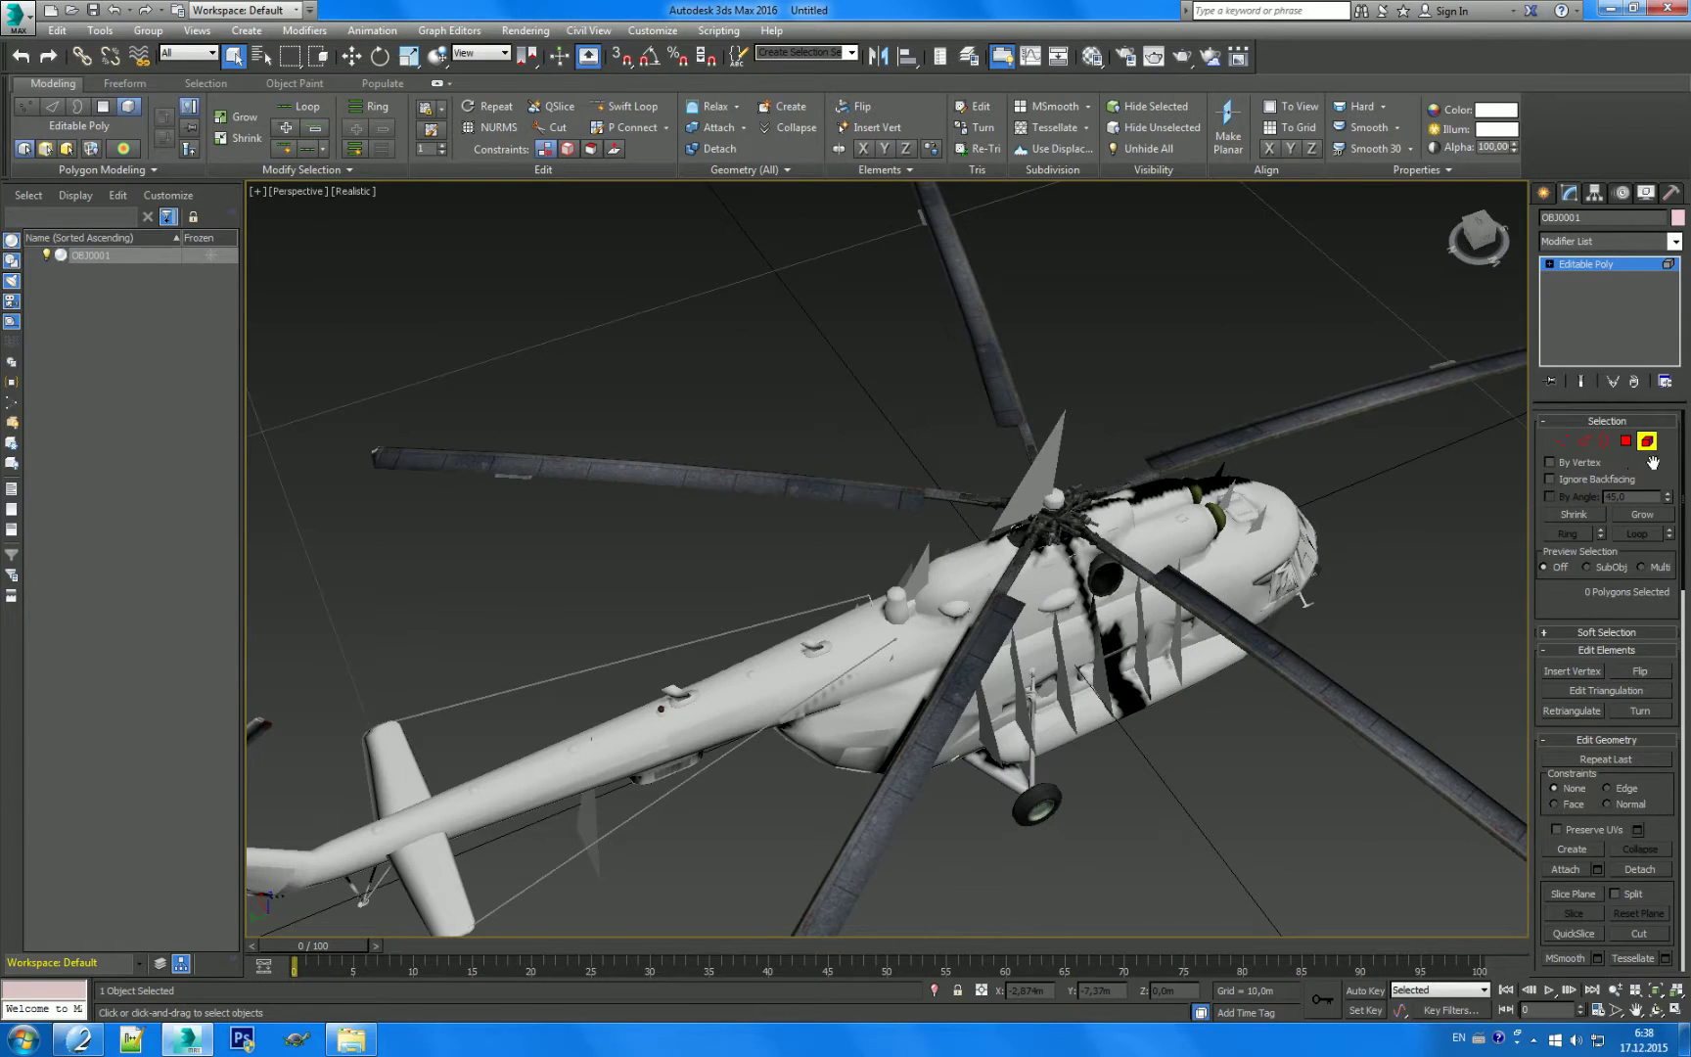
Step: Frame the helicopter in the left side view with the main rotor in focus
left_click(1478, 238)
mouse_move(1407, 360)
middle_mouse_down("alt")
mouse_move(1333, 435)
mouse_move(1080, 484)
middle_mouse_up("alt")
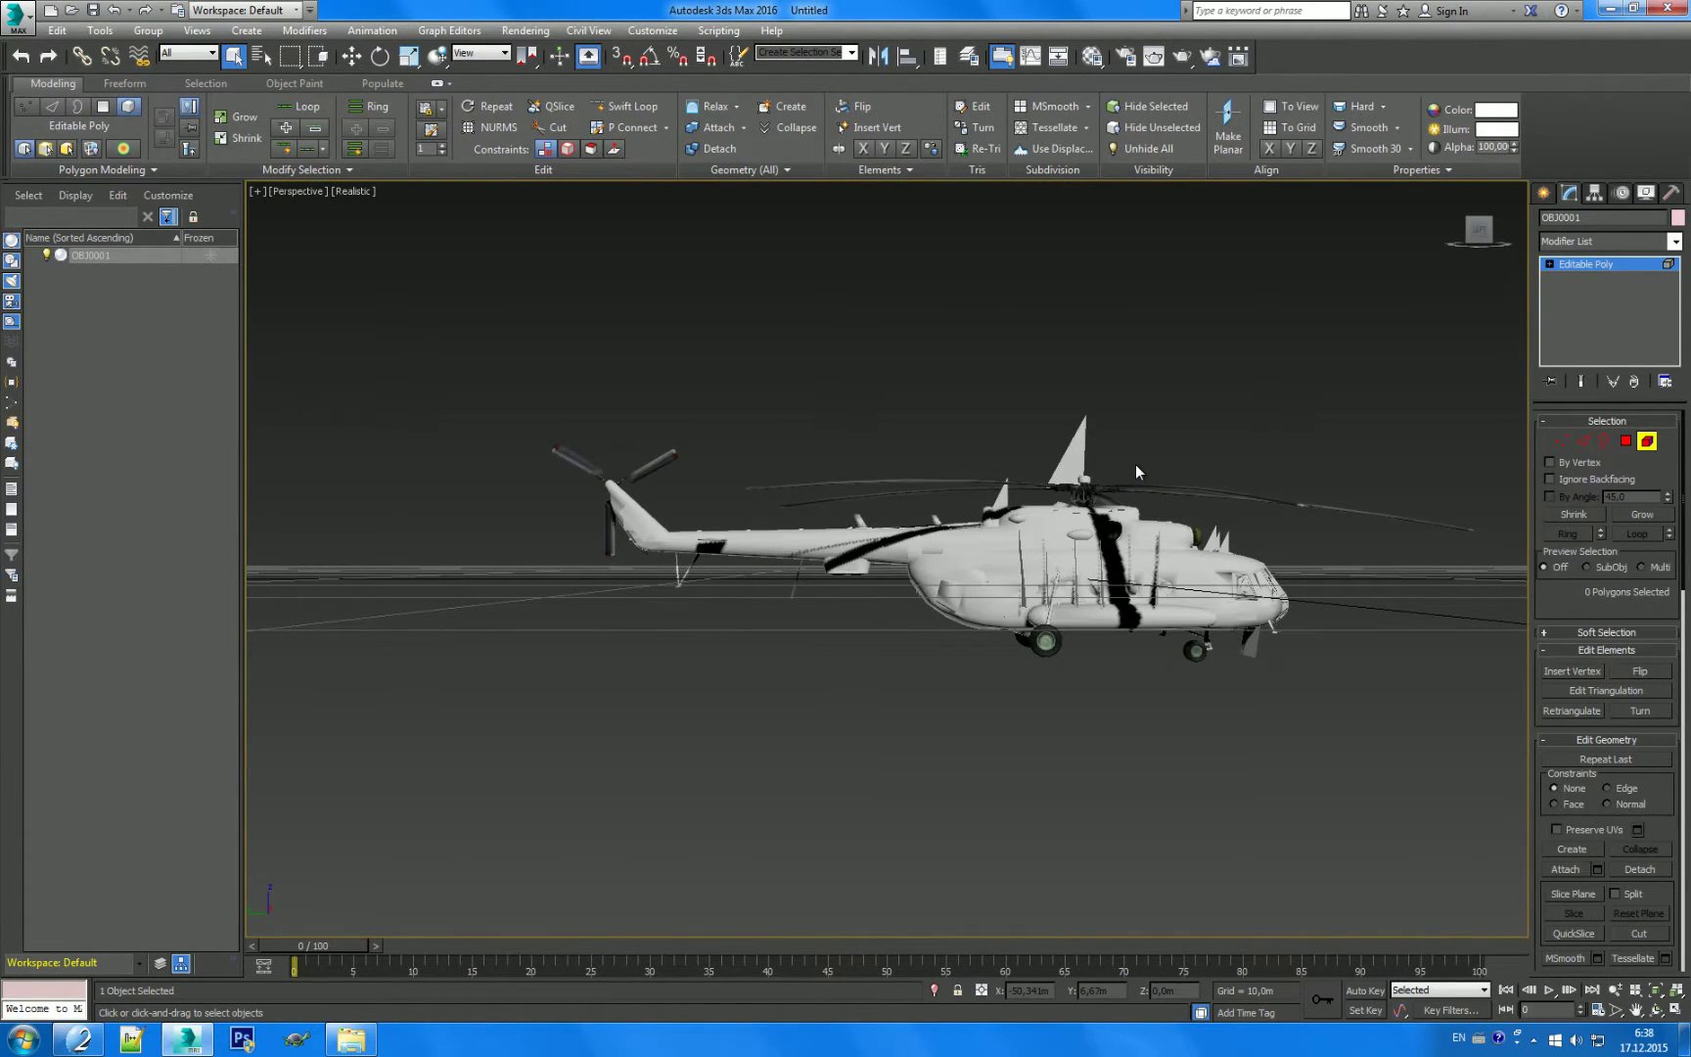
key("l")
scroll(911, 531, "up", 5)
scroll(857, 571, "up", 3)
middle_click_drag(958, 607, 991, 506)
Step: Select the main rotor blades and hub elements and detach them as main_rotor
left_click_drag(866, 467, 1022, 548)
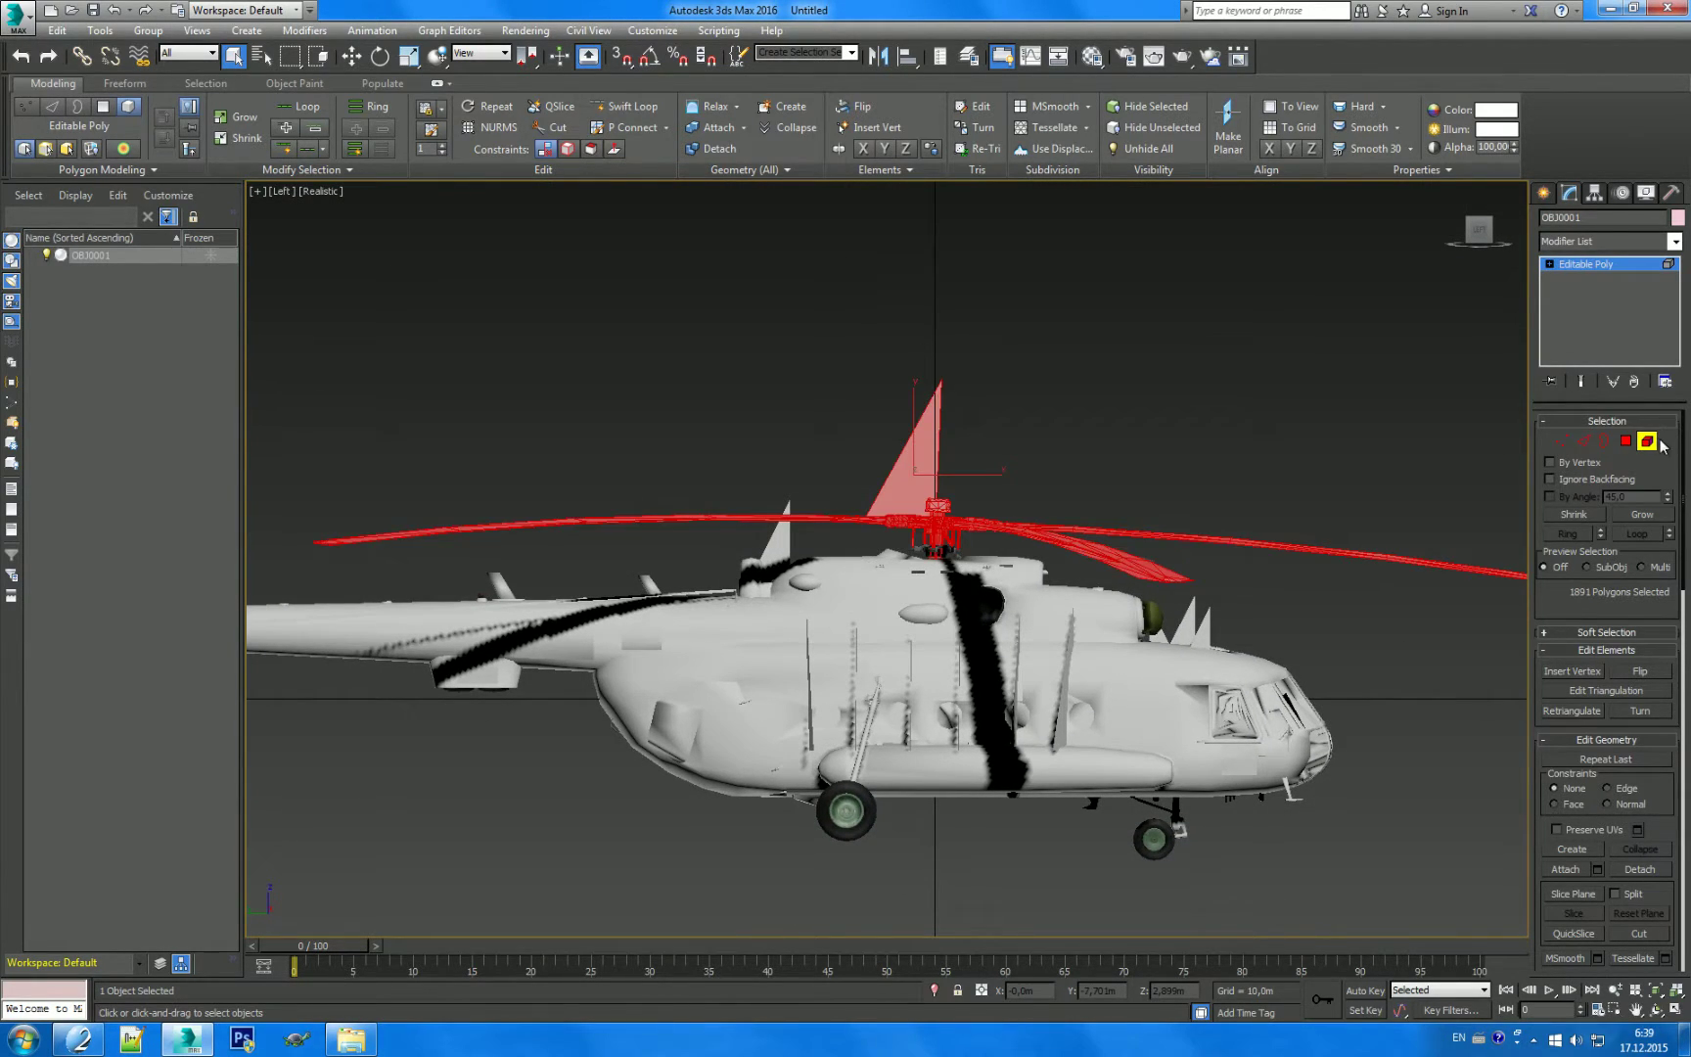
mouse_move(852, 450)
left_mouse_down()
mouse_move(950, 497)
mouse_move(983, 545)
mouse_move(1008, 536)
mouse_move(992, 541)
left_mouse_up()
scroll(928, 563, "up", 5)
left_click(1013, 516, "ctrl")
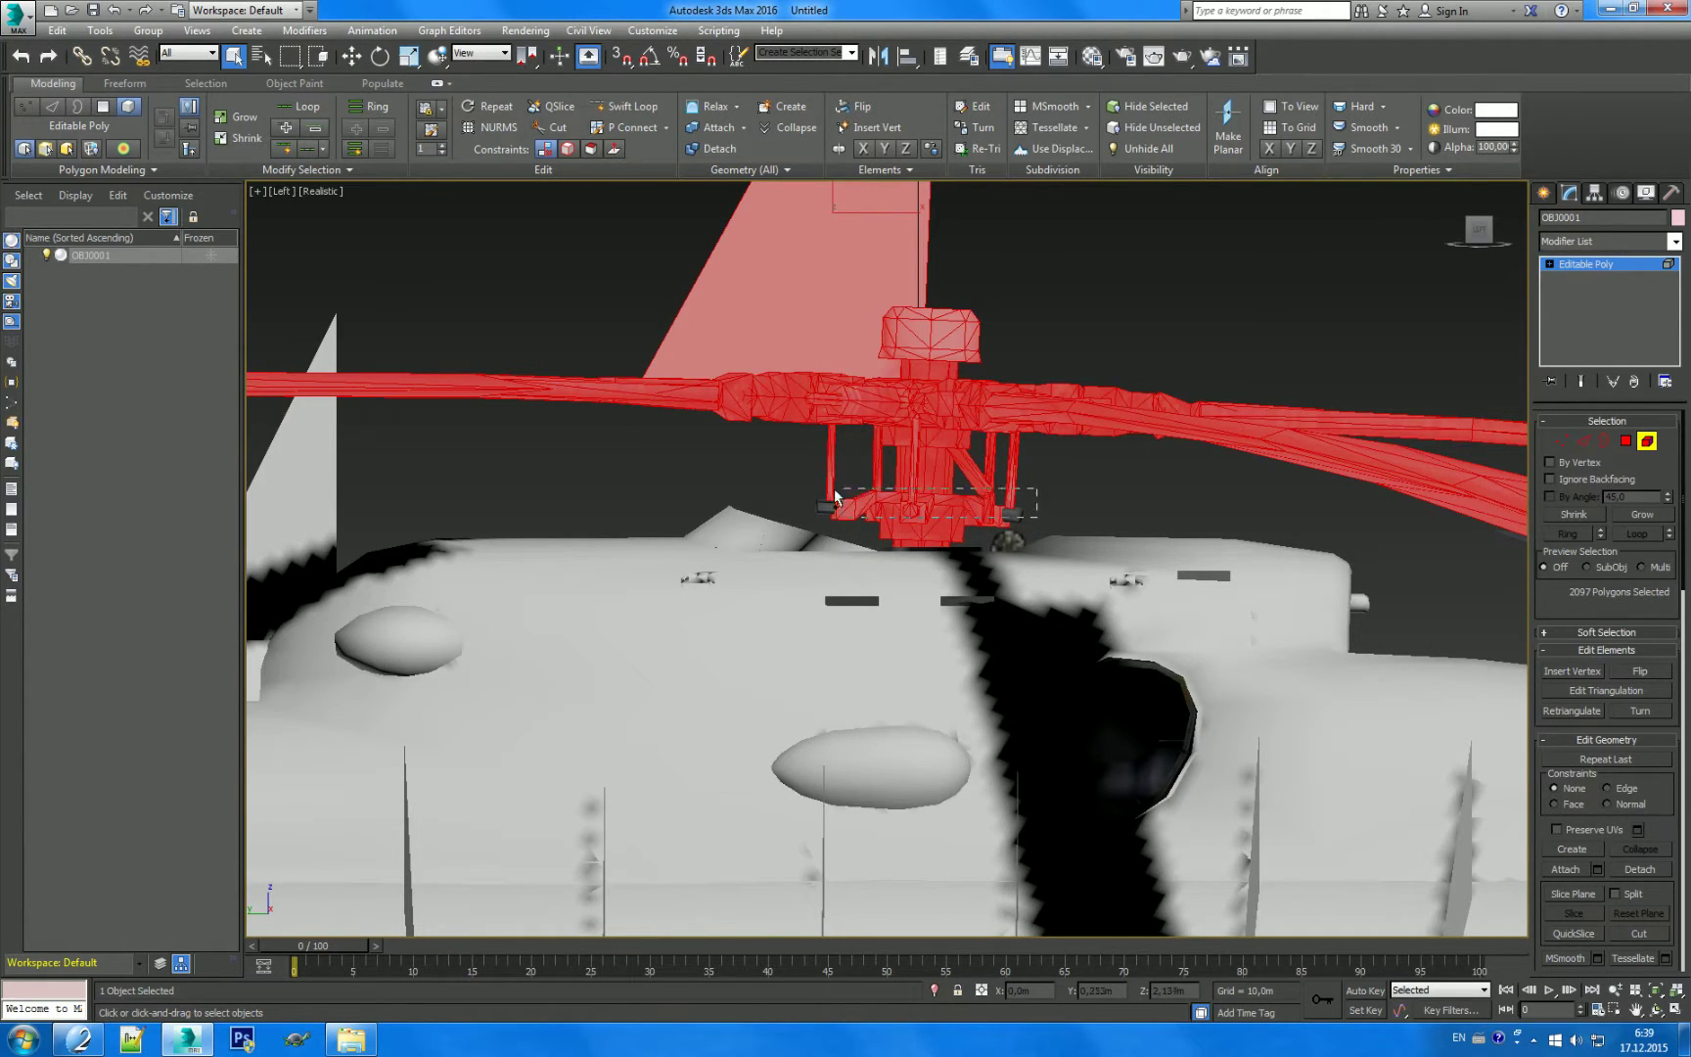
scroll(887, 470, "down", 5)
scroll(910, 479, "down", 2)
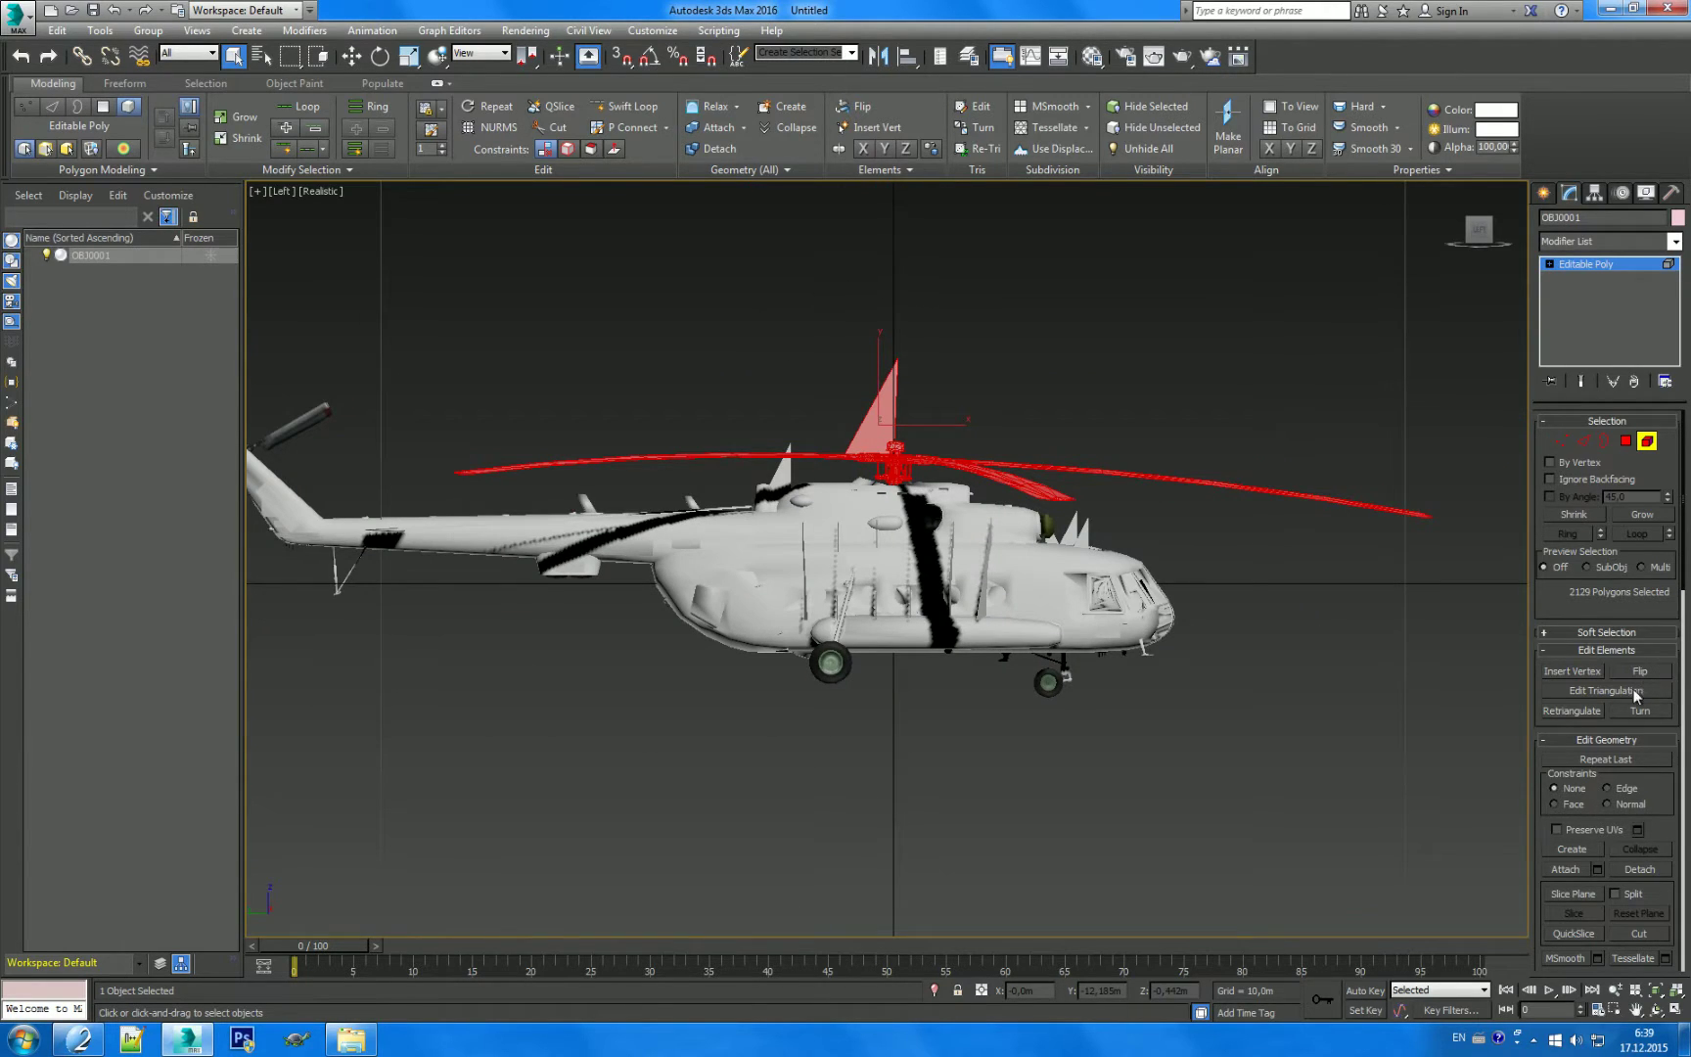
left_click(1645, 872)
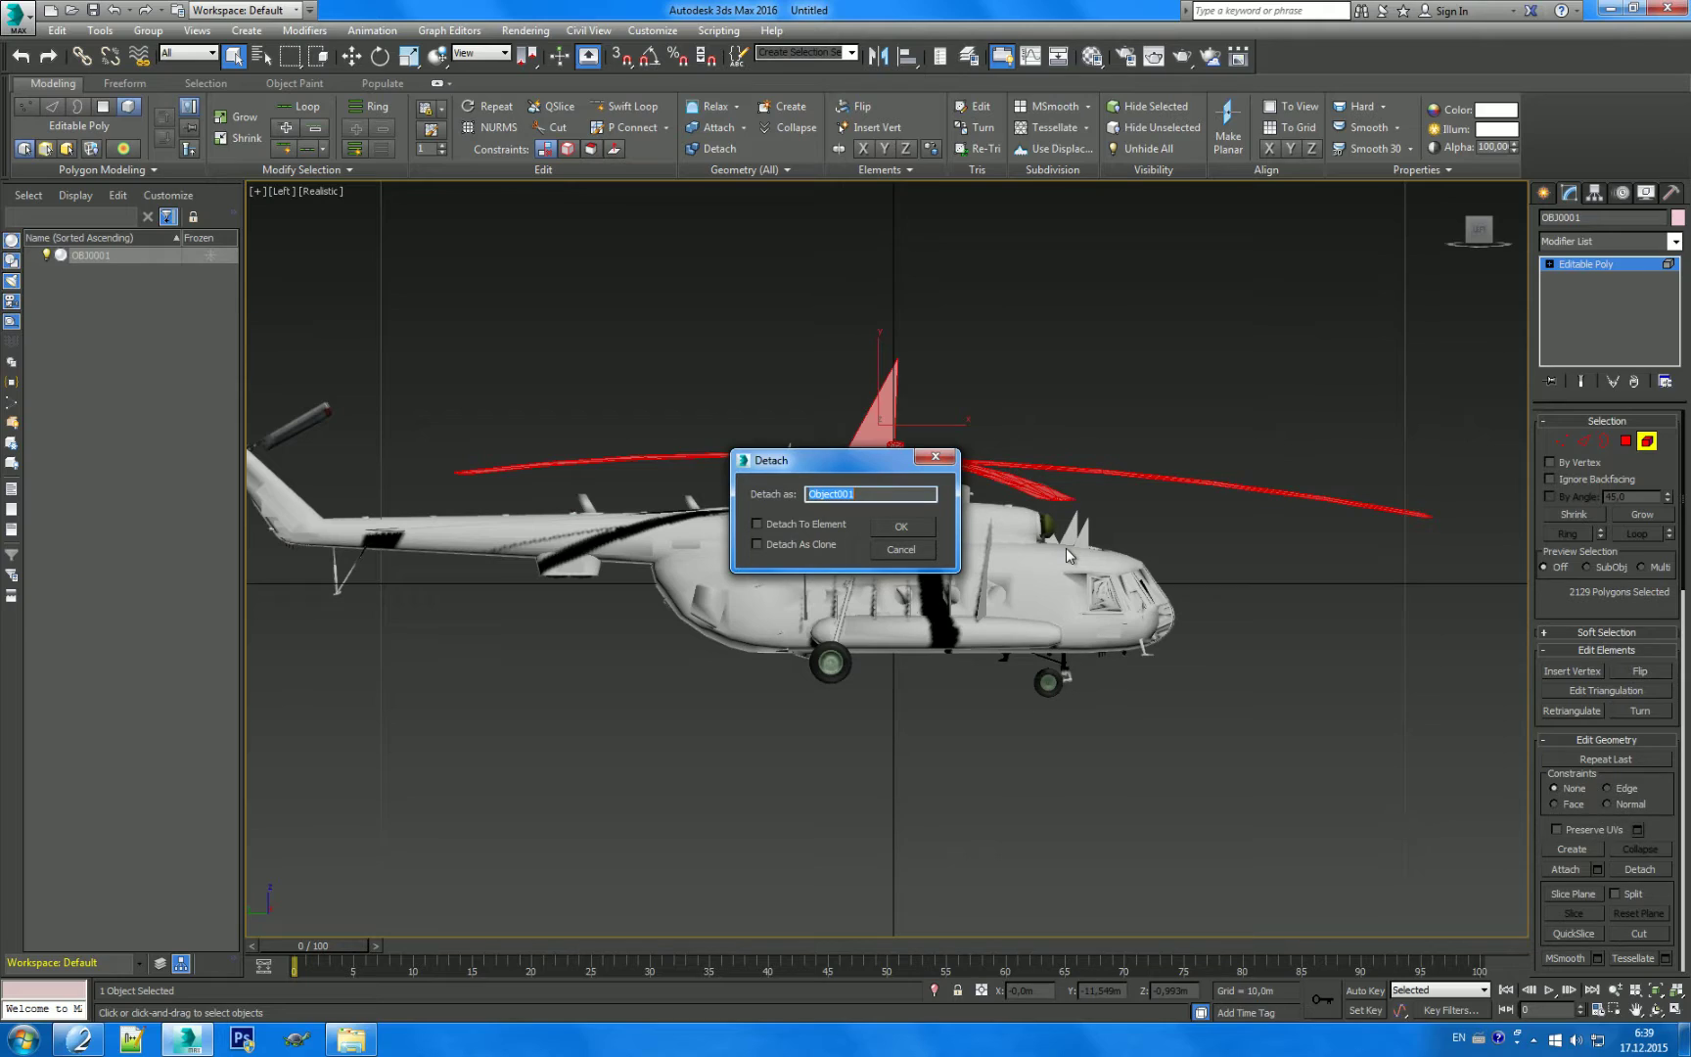
type("m")
left_click(894, 532)
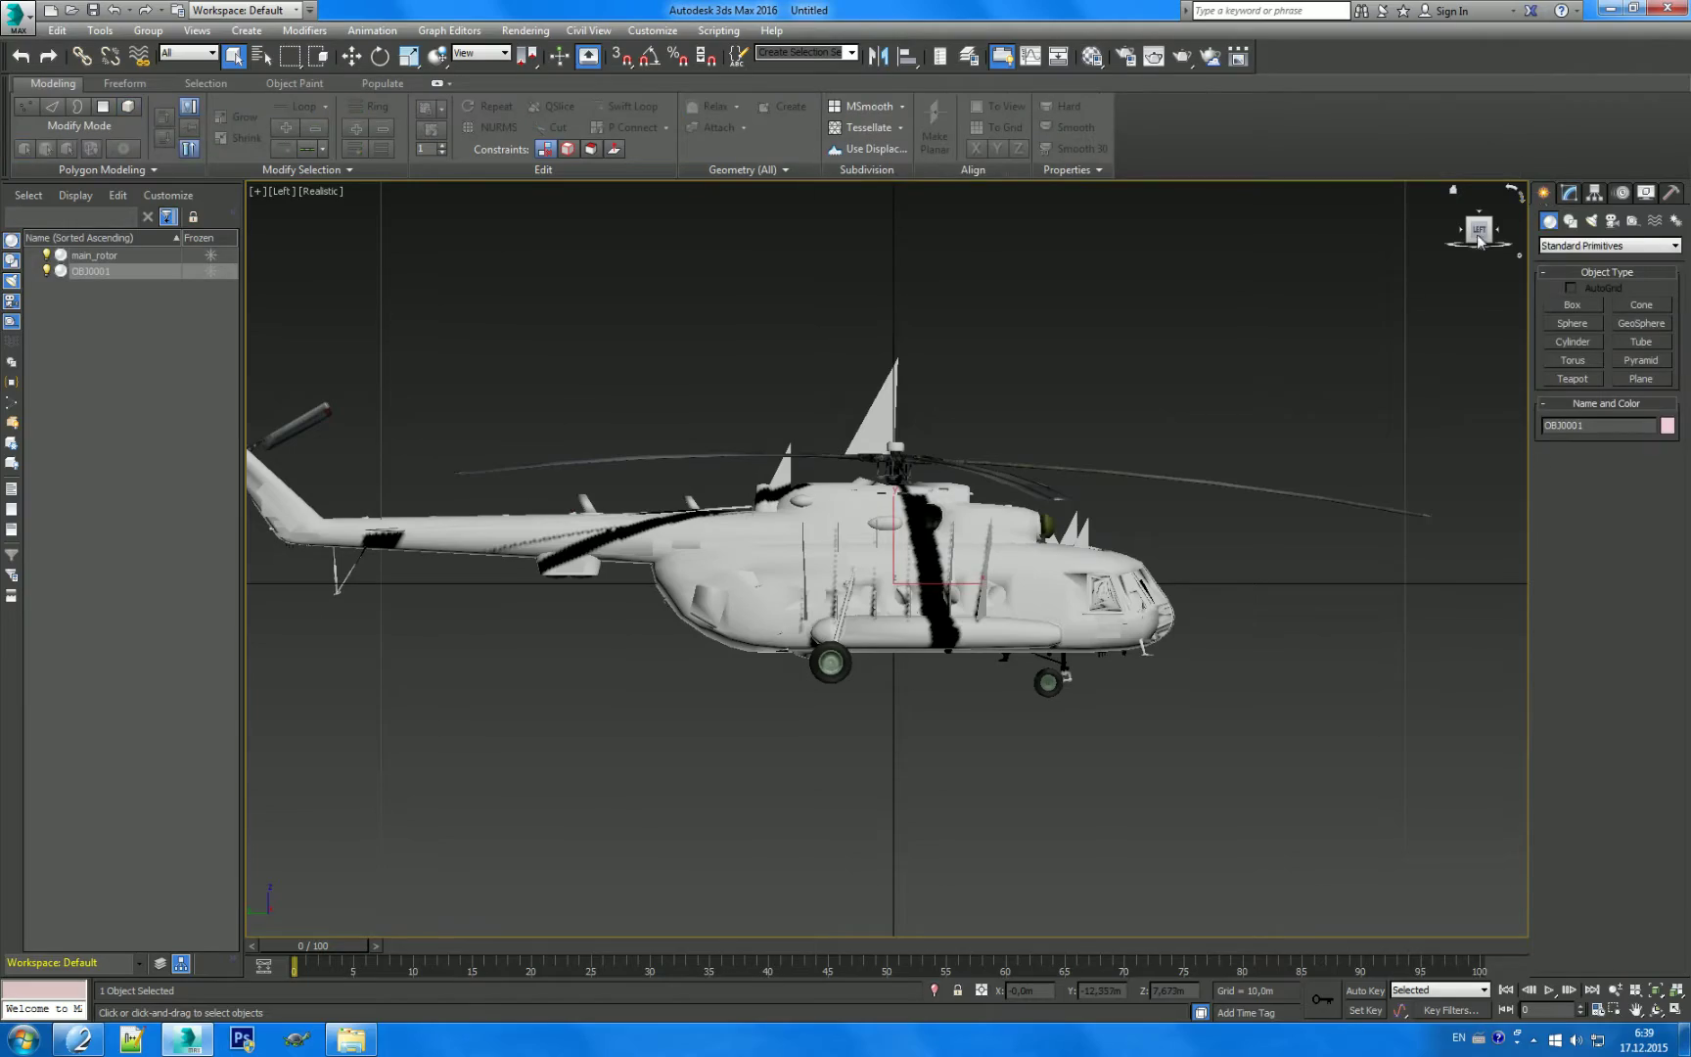
Step: Turn on Edged Faces to overlay mesh edges on the shaded helicopter
left_click_drag(1479, 240, 1160, 359)
left_click(967, 382)
mouse_move(984, 440)
middle_mouse_down("alt")
mouse_move(991, 489)
mouse_move(1072, 575)
mouse_move(1004, 607)
mouse_move(1074, 609)
middle_mouse_up("alt")
key("F4")
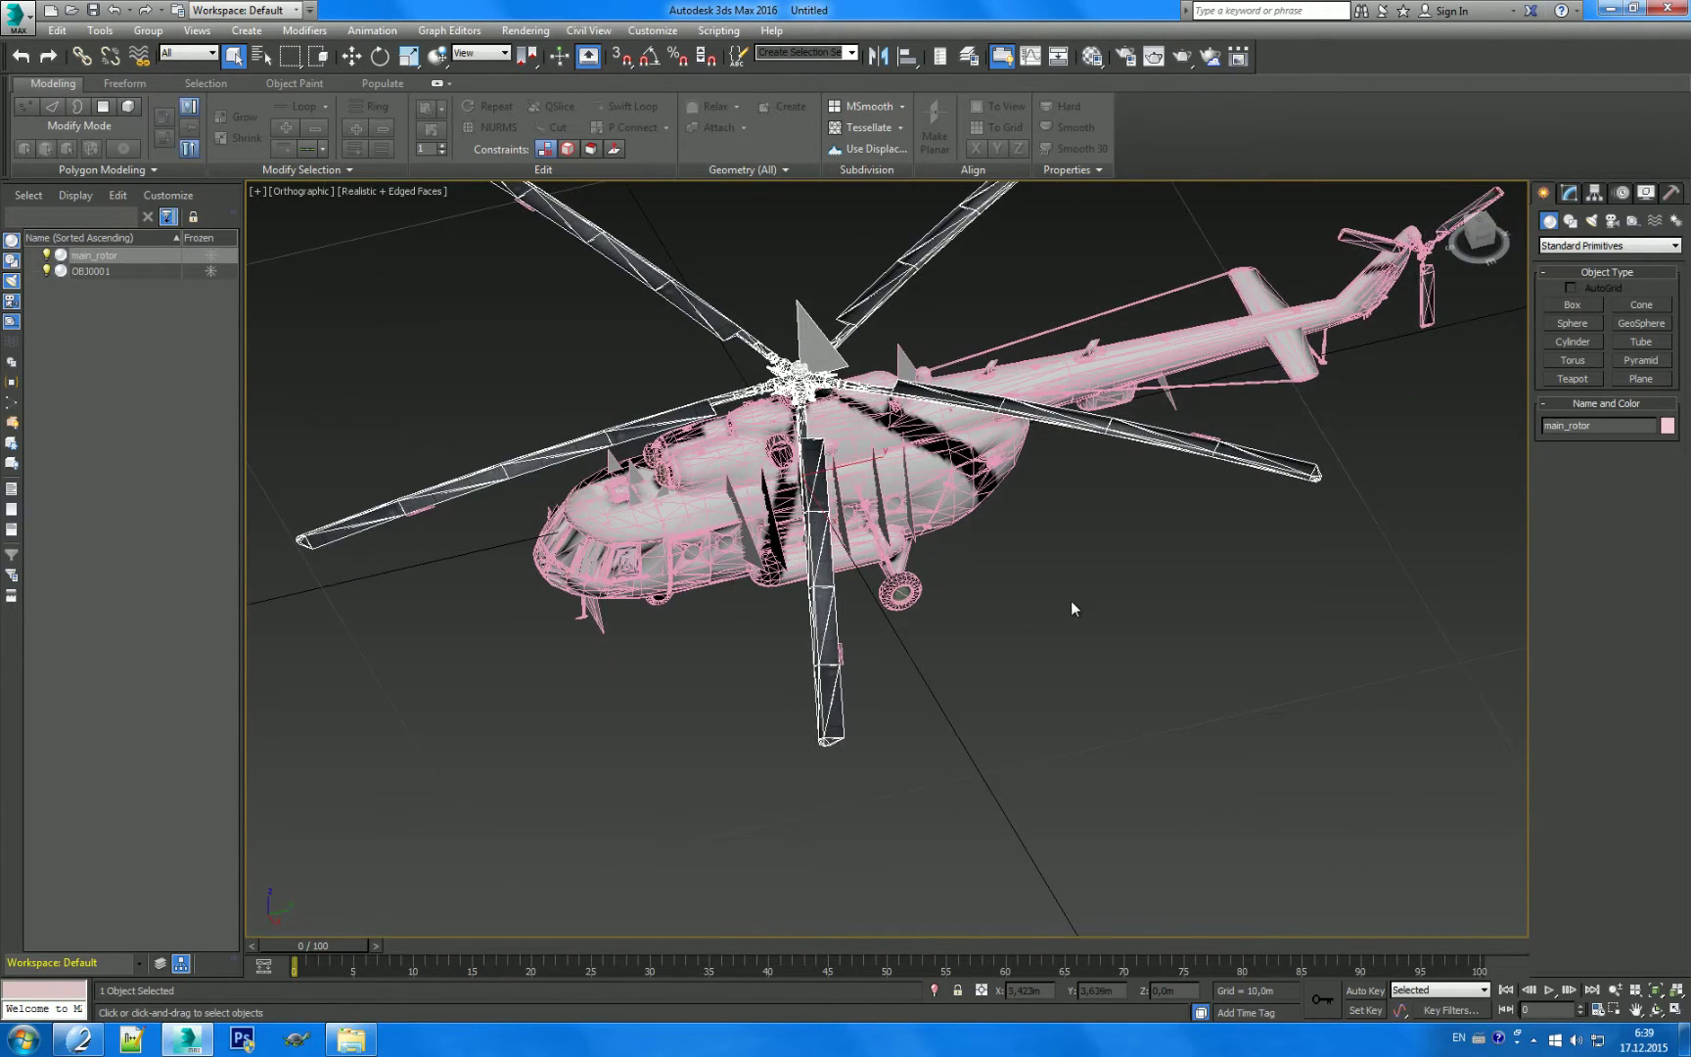
scroll(1045, 536, "up", 2)
scroll(1106, 602, "down", 5)
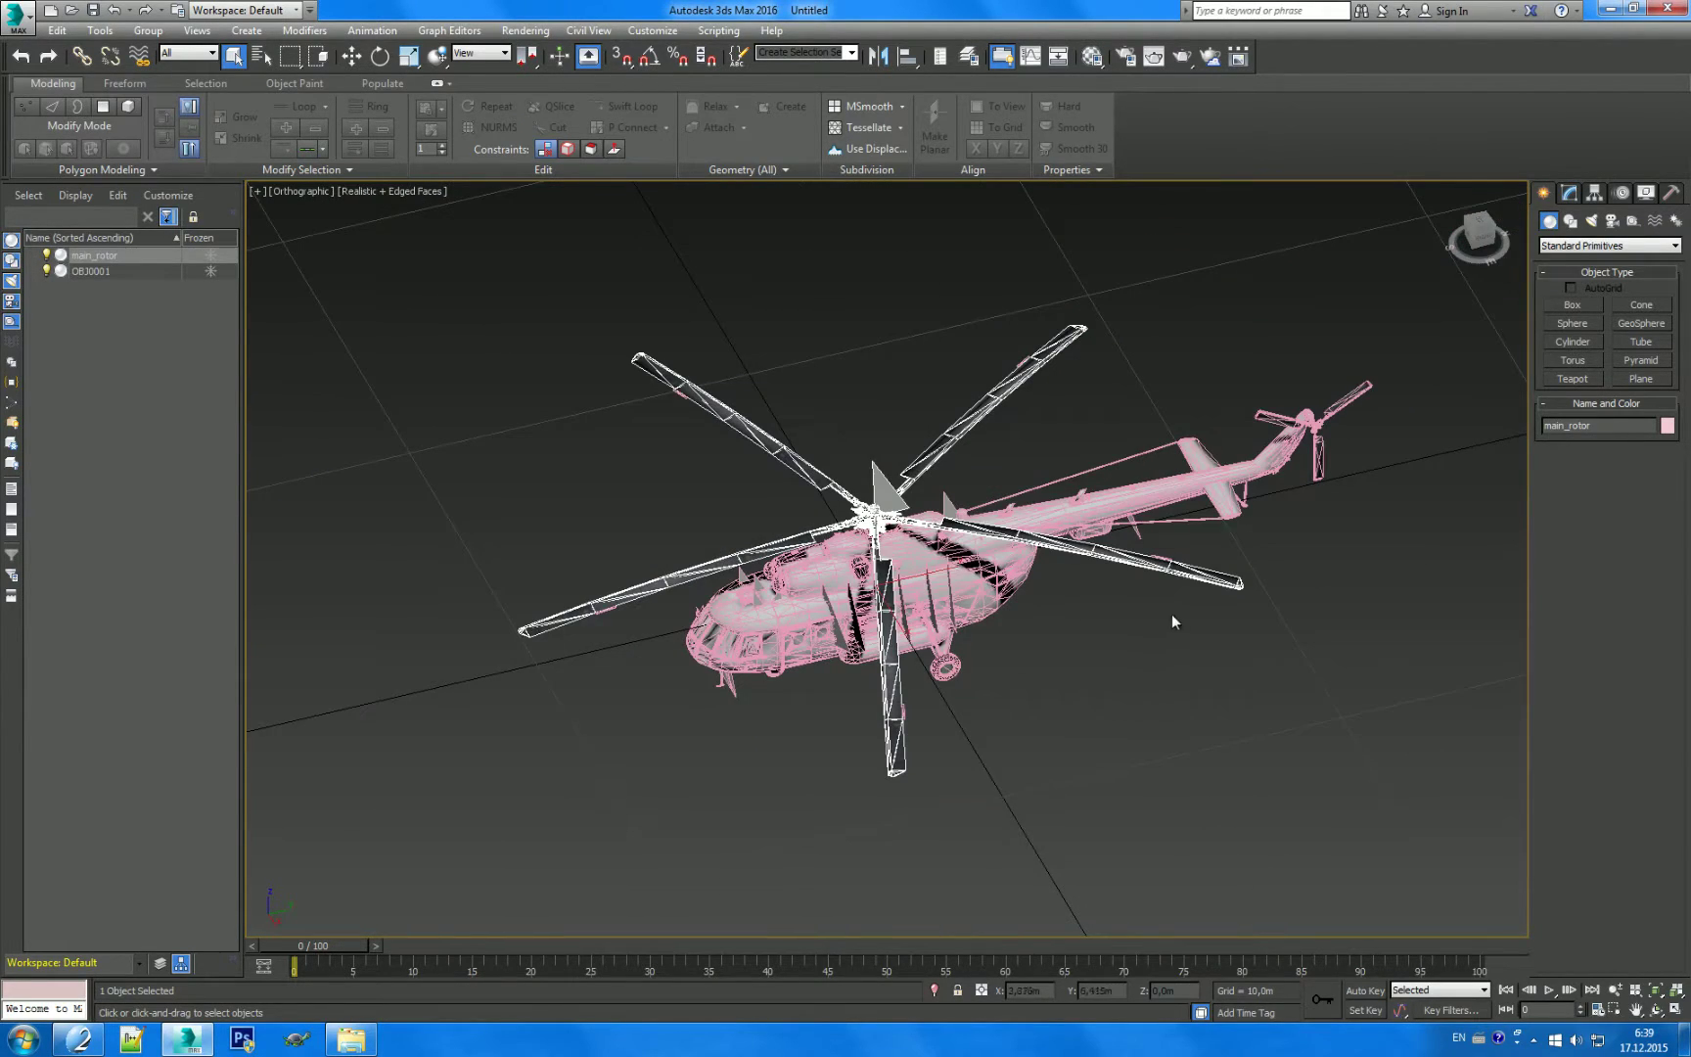
Step: Select the body OBJ0001 and enter Element sub-object mode in the Modify panel
left_click(1241, 627)
middle_click_drag(1241, 627, 1269, 667, "alt")
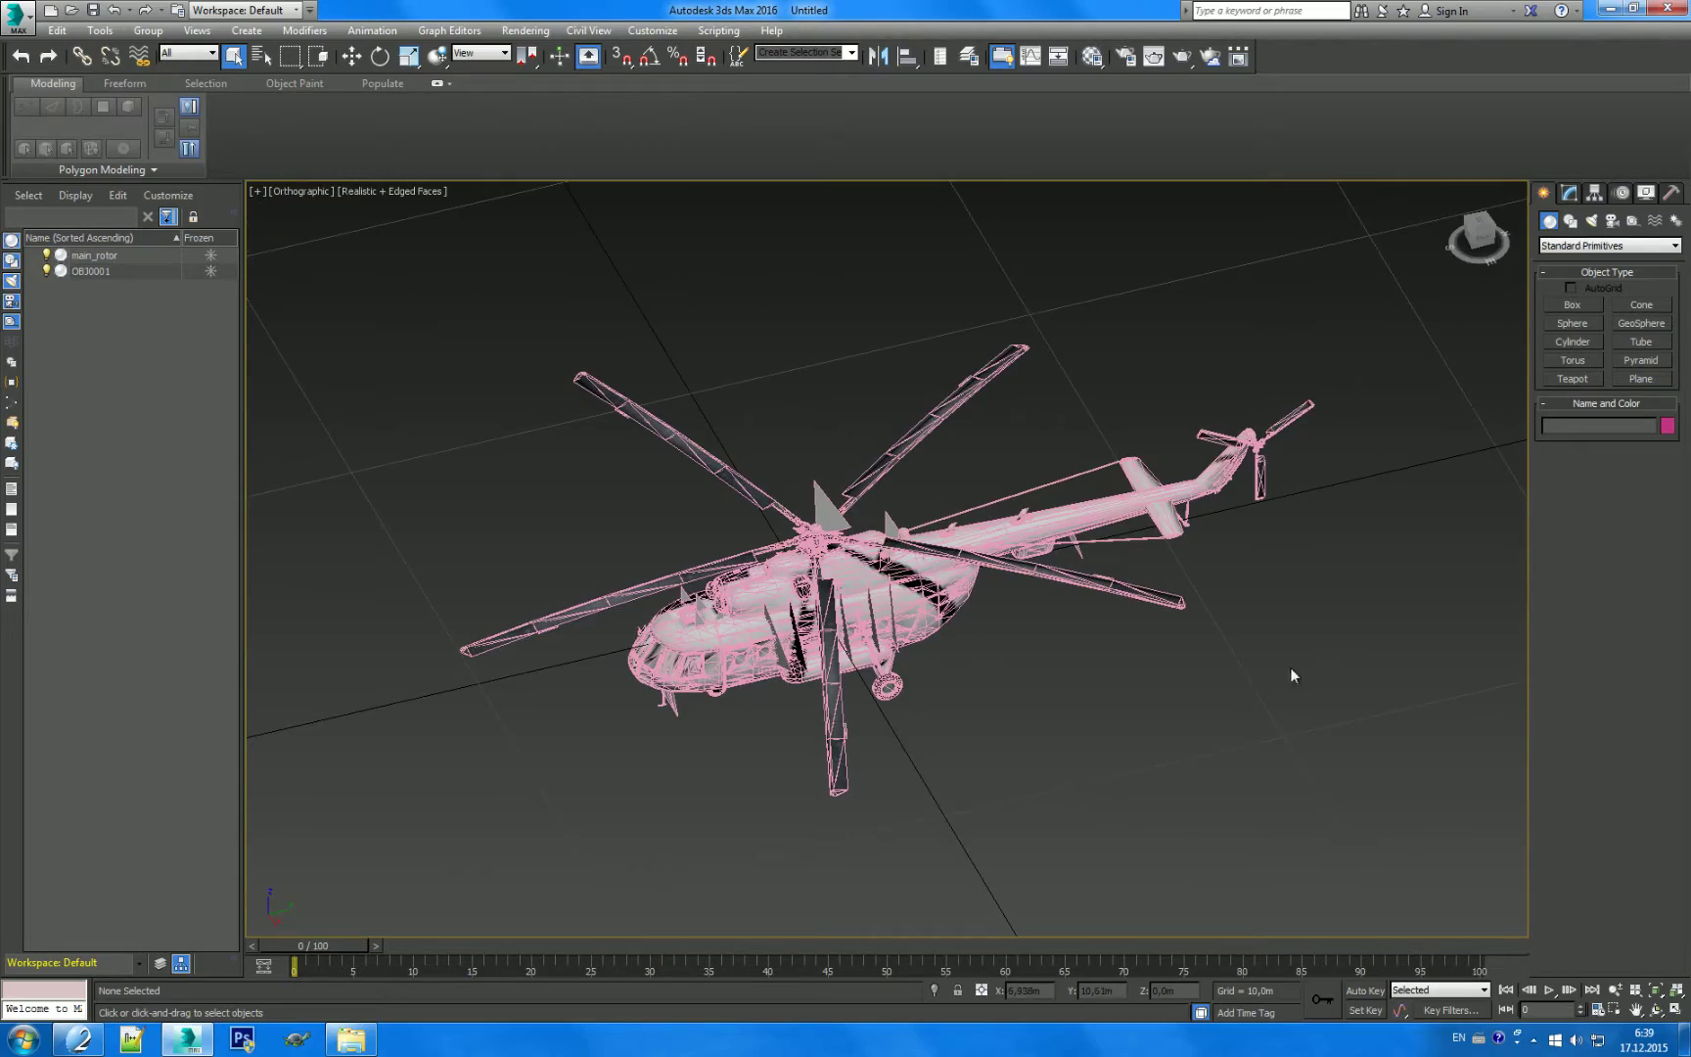
scroll(1269, 668, "up", 3)
middle_click_drag(1171, 604, 1172, 626)
scroll(1172, 627, "down", 2)
left_click(1168, 484)
mouse_move(1169, 484)
middle_mouse_down("alt")
mouse_move(989, 586)
mouse_move(1153, 576)
mouse_move(1116, 548)
middle_mouse_up("alt")
scroll(1165, 626, "up", 4)
left_click(1572, 196)
left_click(1647, 442)
Step: Delete the side door panel element and its remaining polygons, leaving an open doorway
middle_click_drag(1009, 574, 1006, 495)
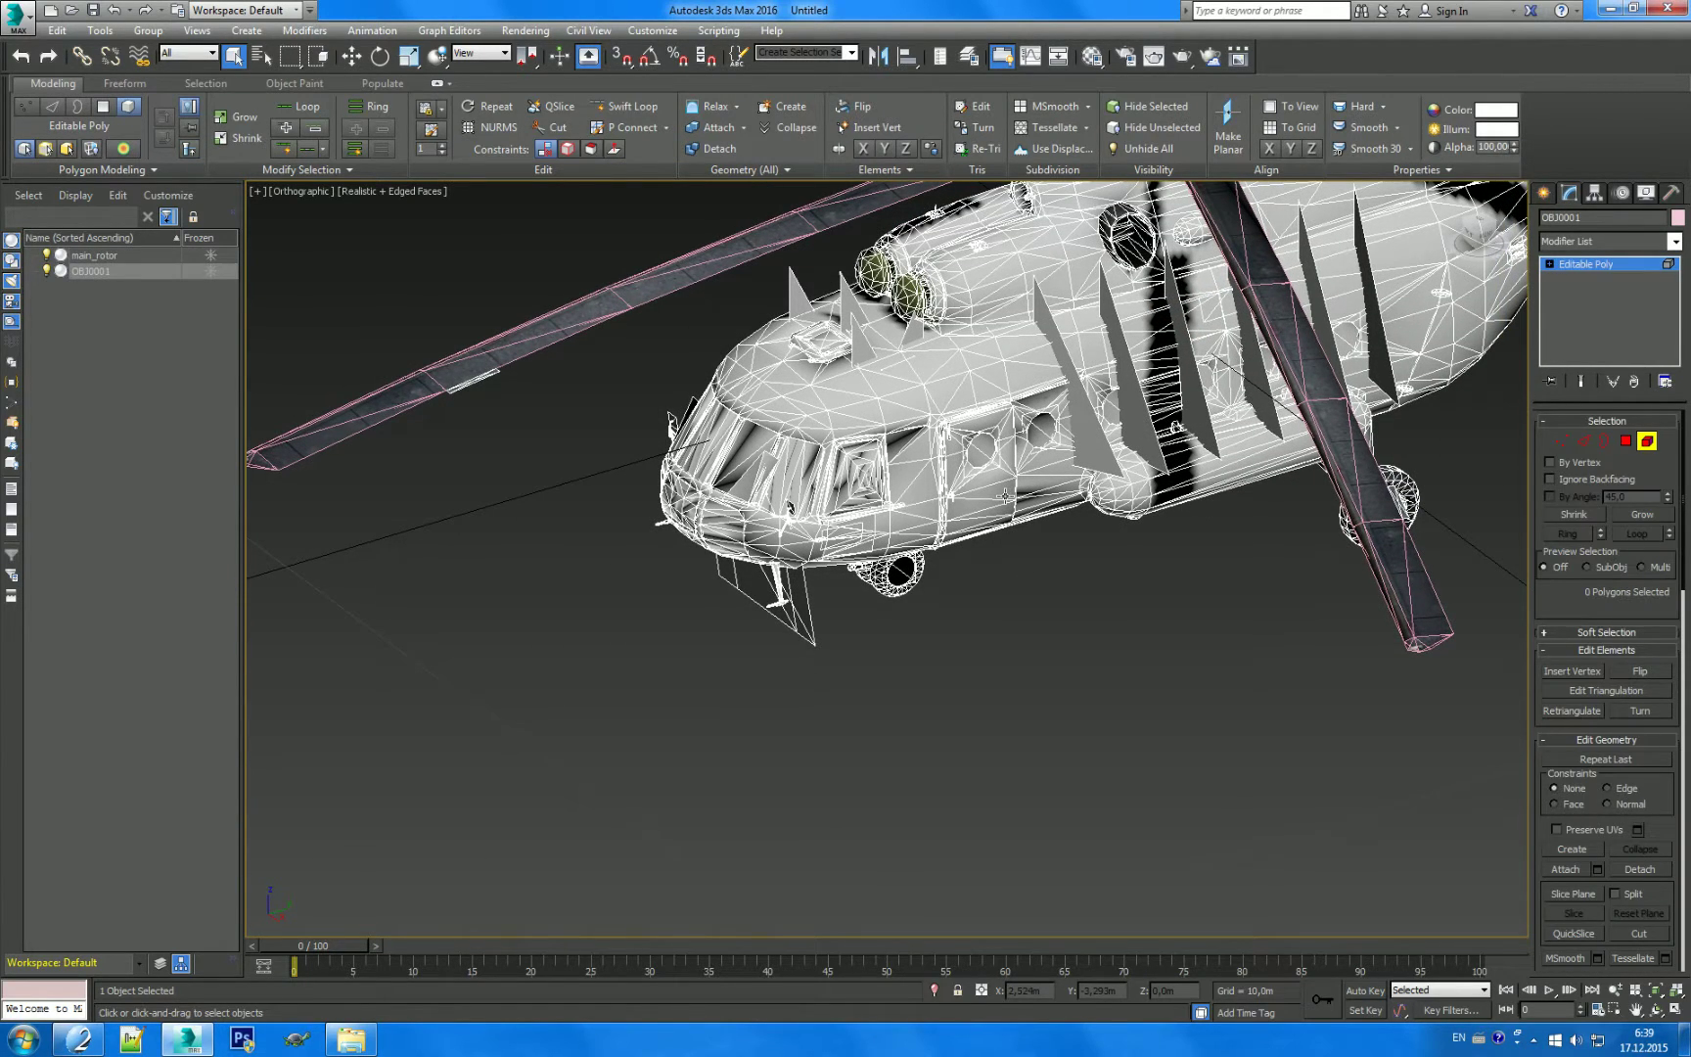
left_click(999, 490)
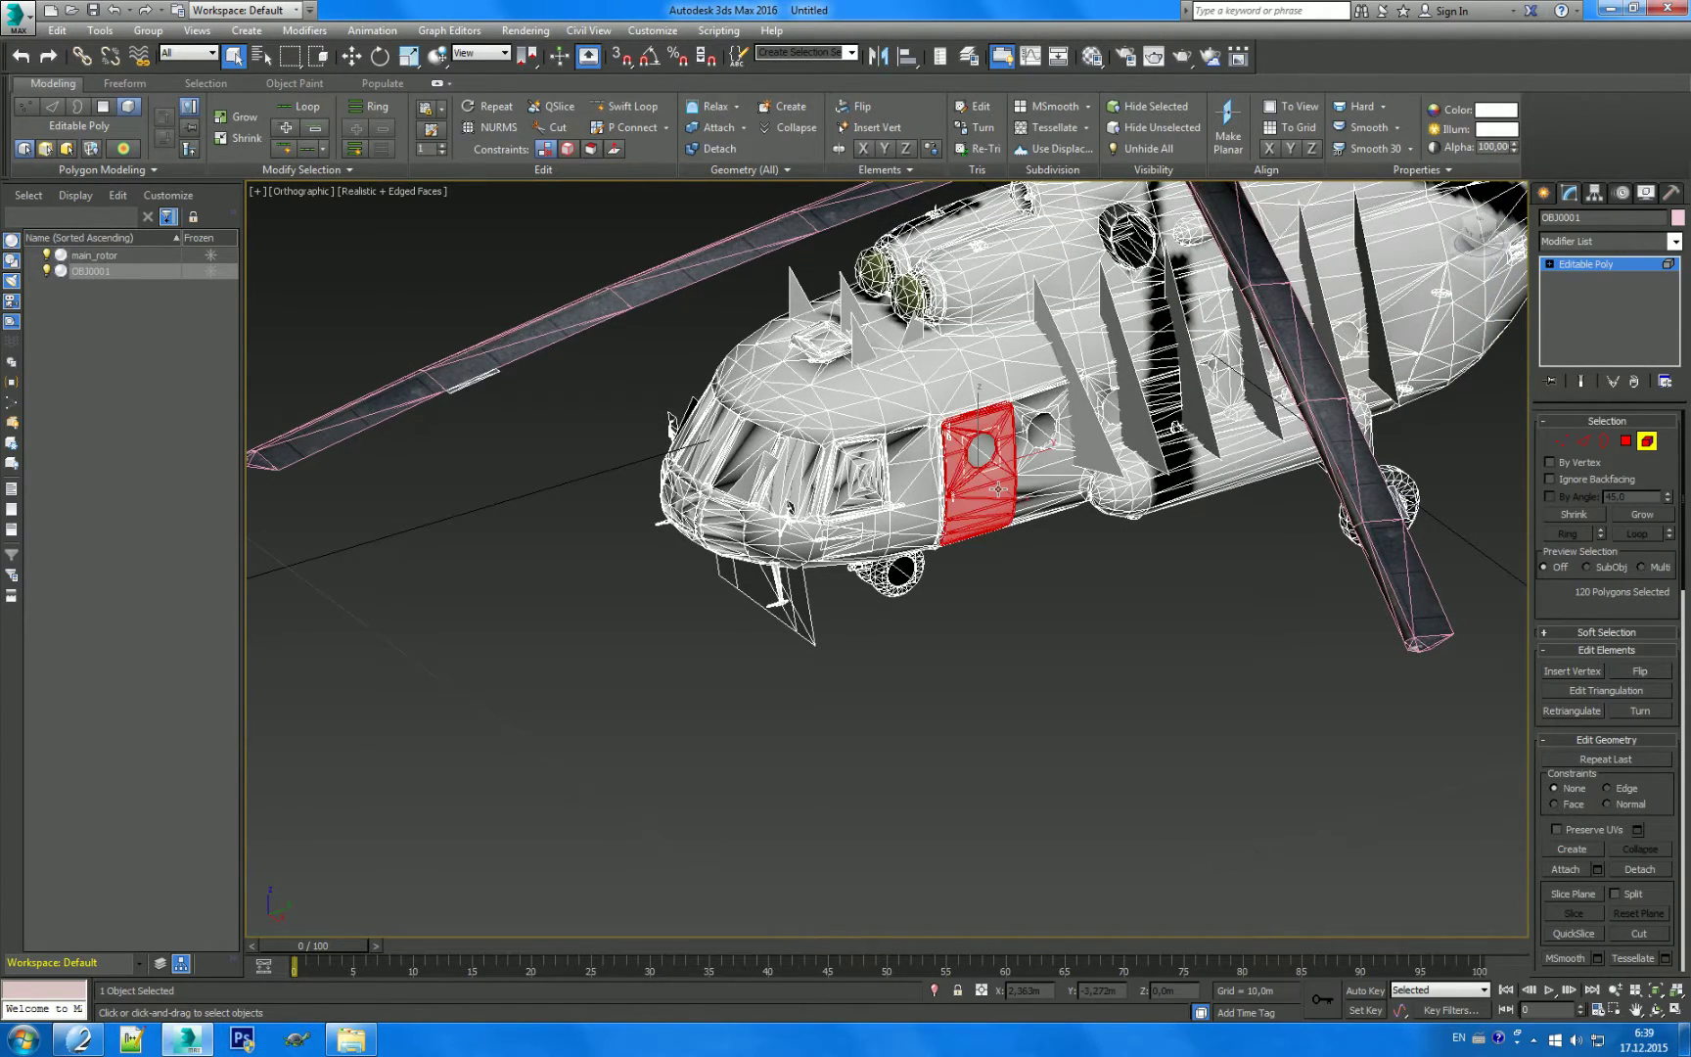
key("End")
key("Delete")
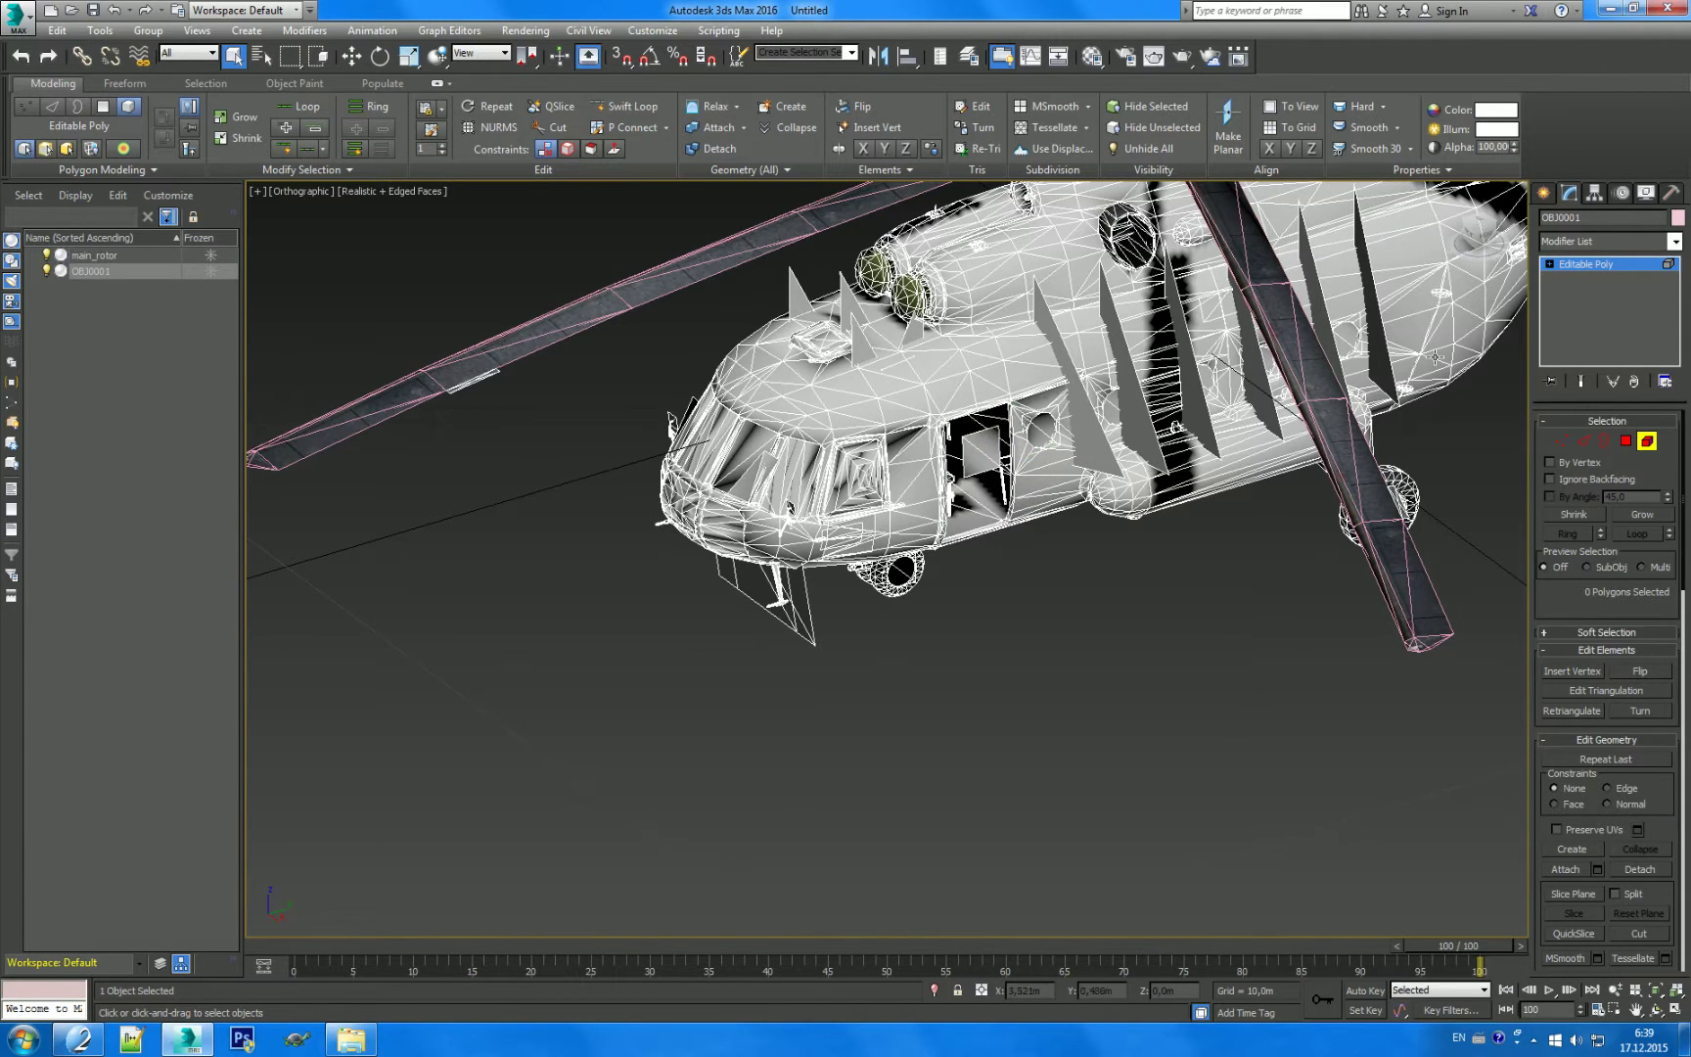
left_click(996, 444)
key("Delete")
left_click(1544, 193)
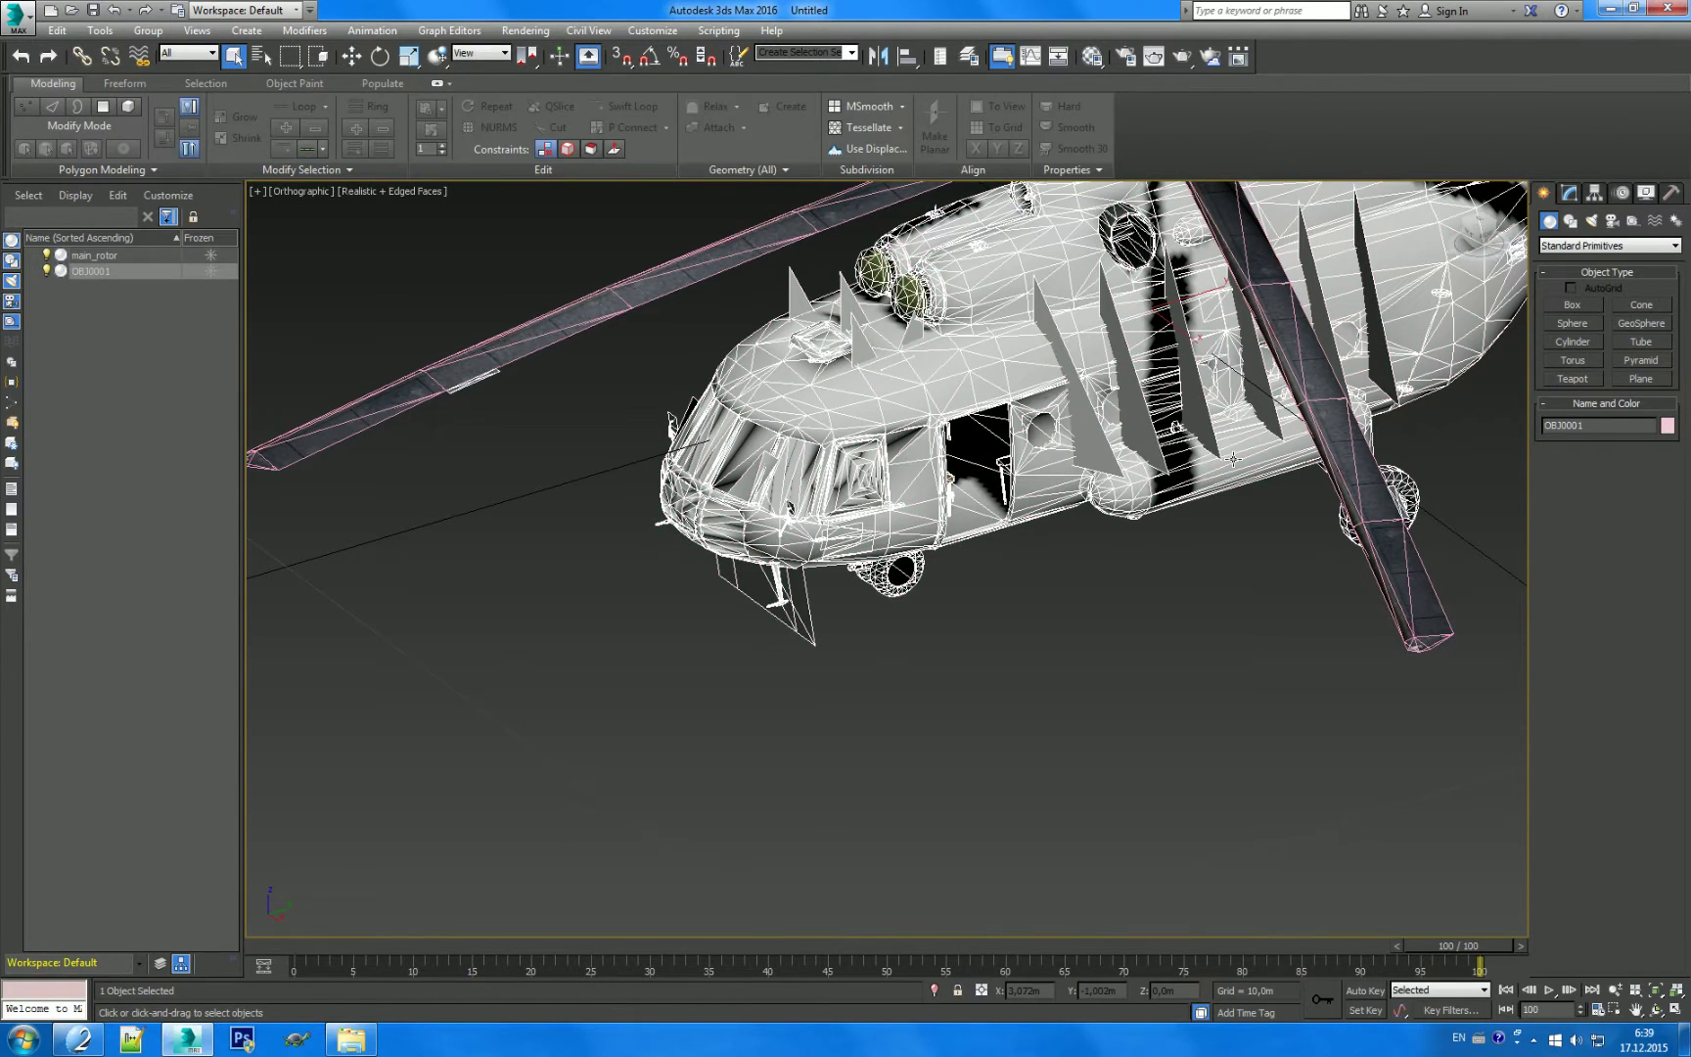
left_click(1569, 193)
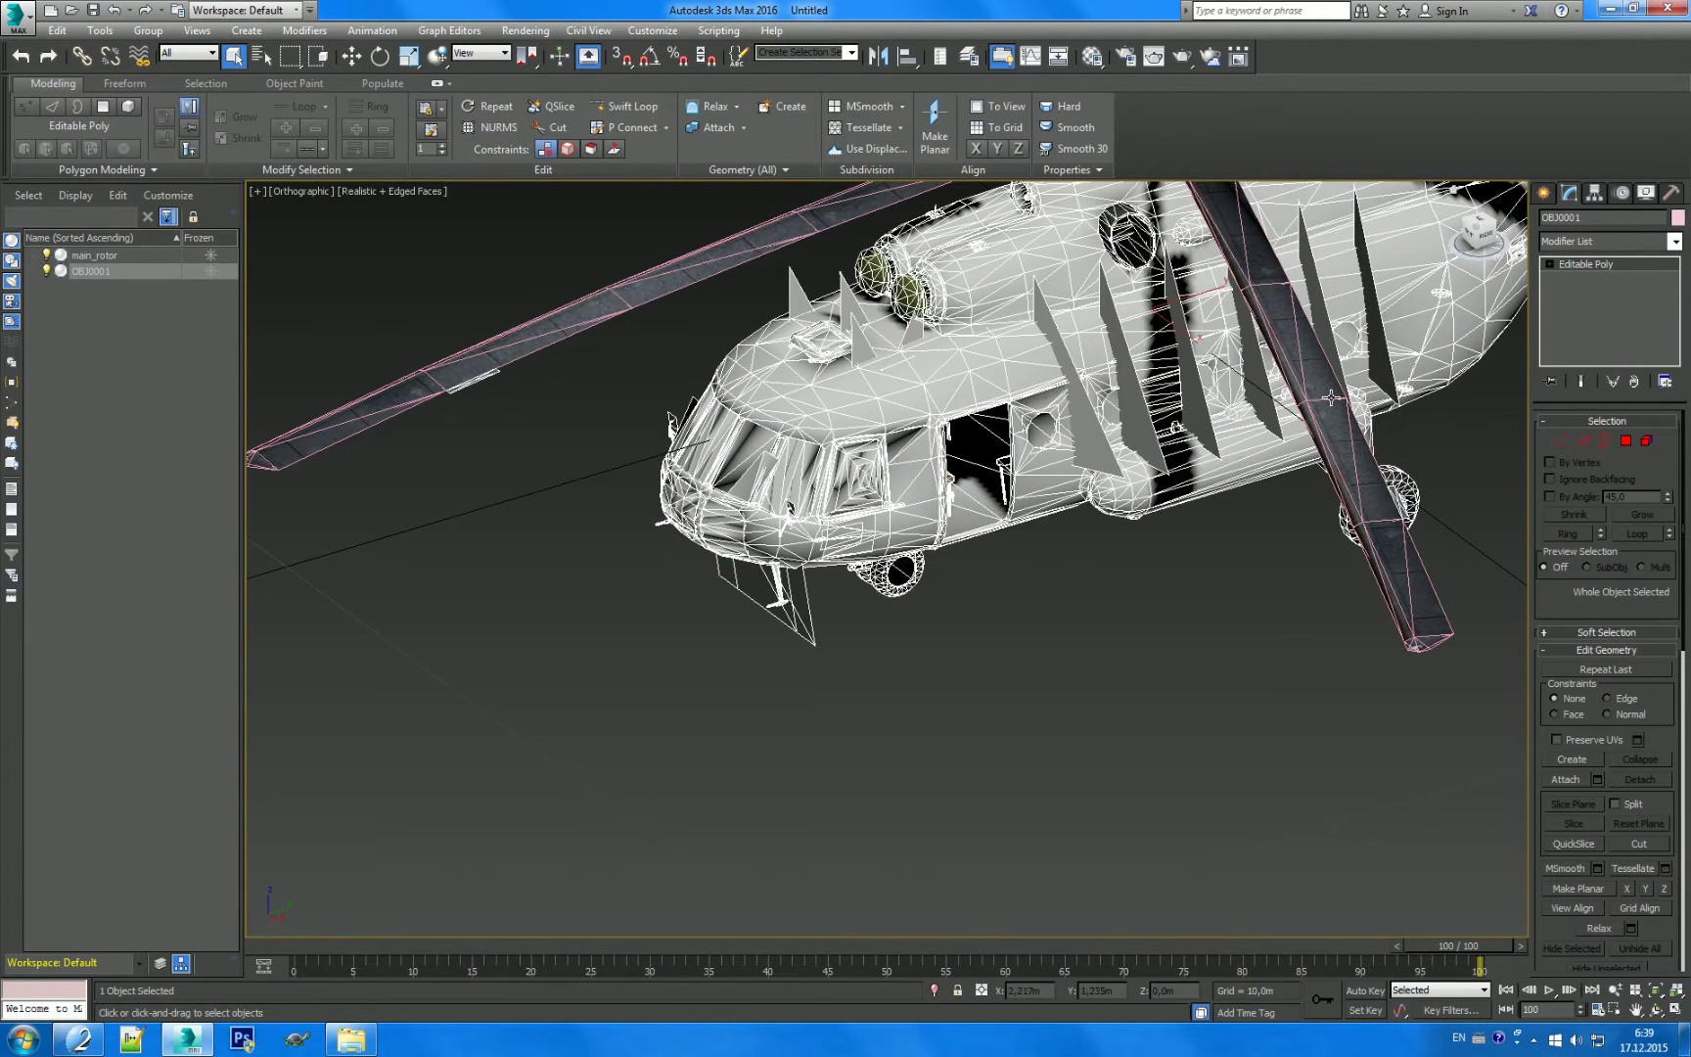
middle_click_drag(1126, 460, 1191, 482, "alt")
middle_click_drag(1309, 378, 1253, 427, "alt")
key("F4")
key("F4")
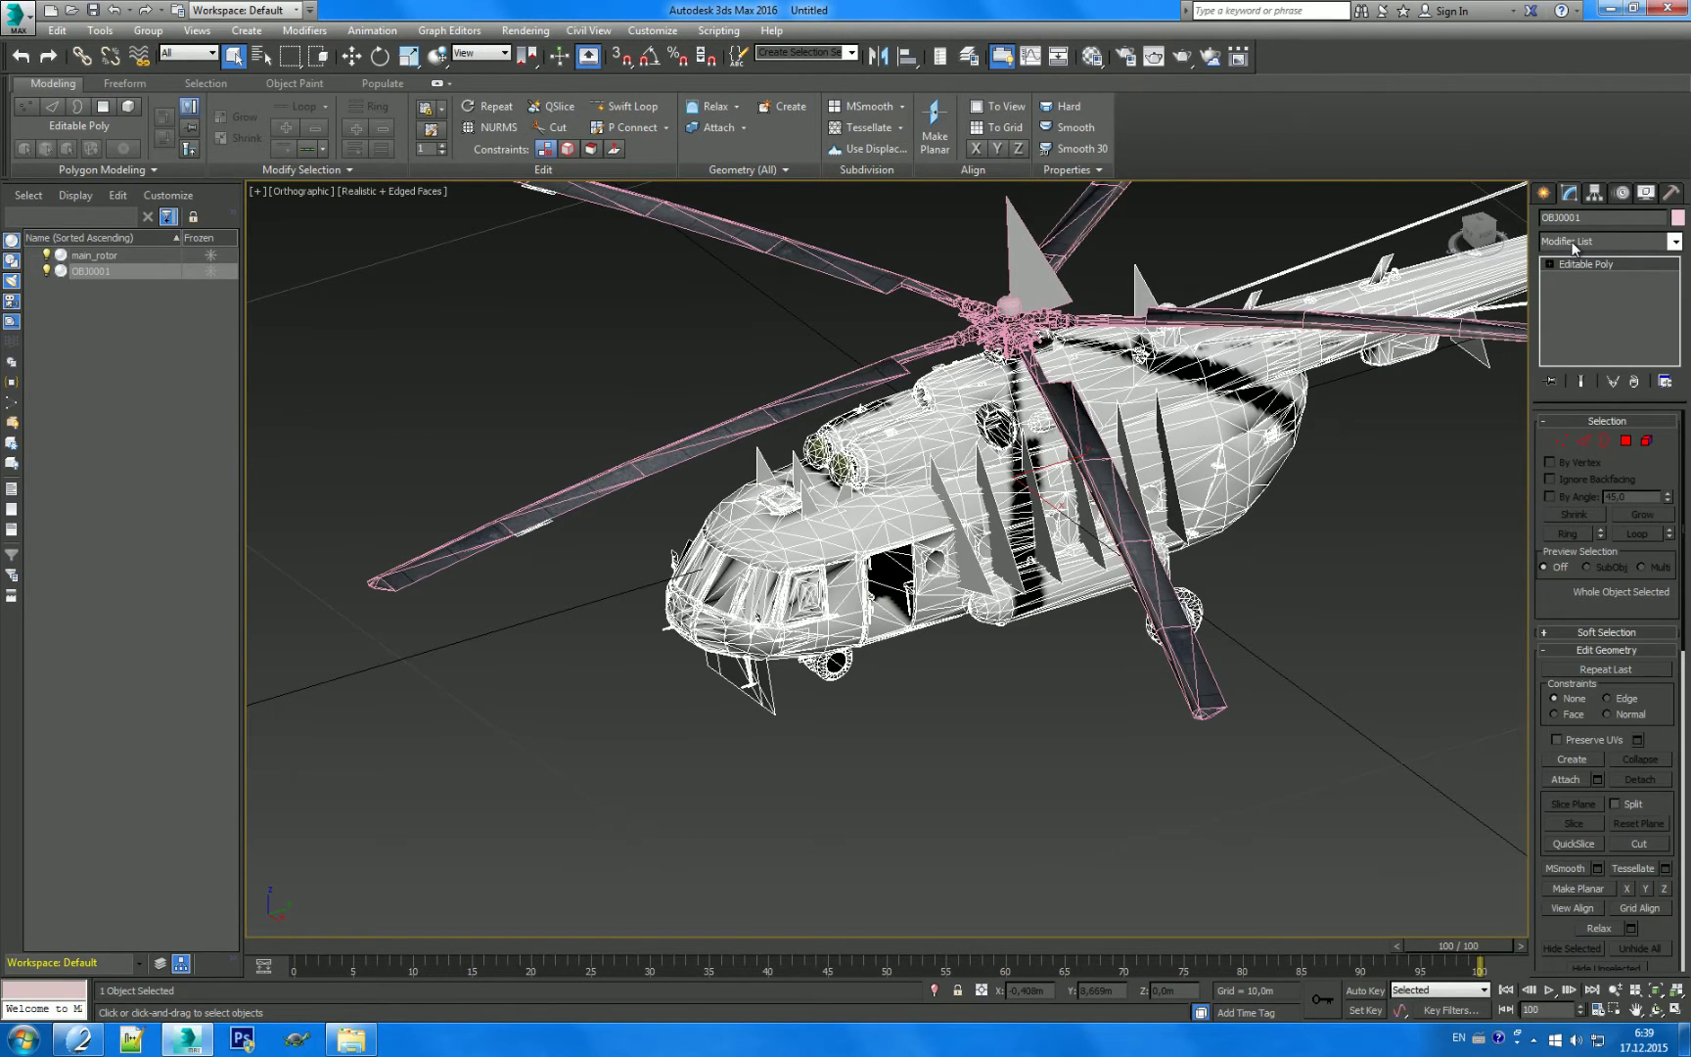
Step: Add a Smooth modifier to OBJ0001 with Auto Smooth enabled
left_click(1574, 249)
scroll(1605, 538, "down", 8)
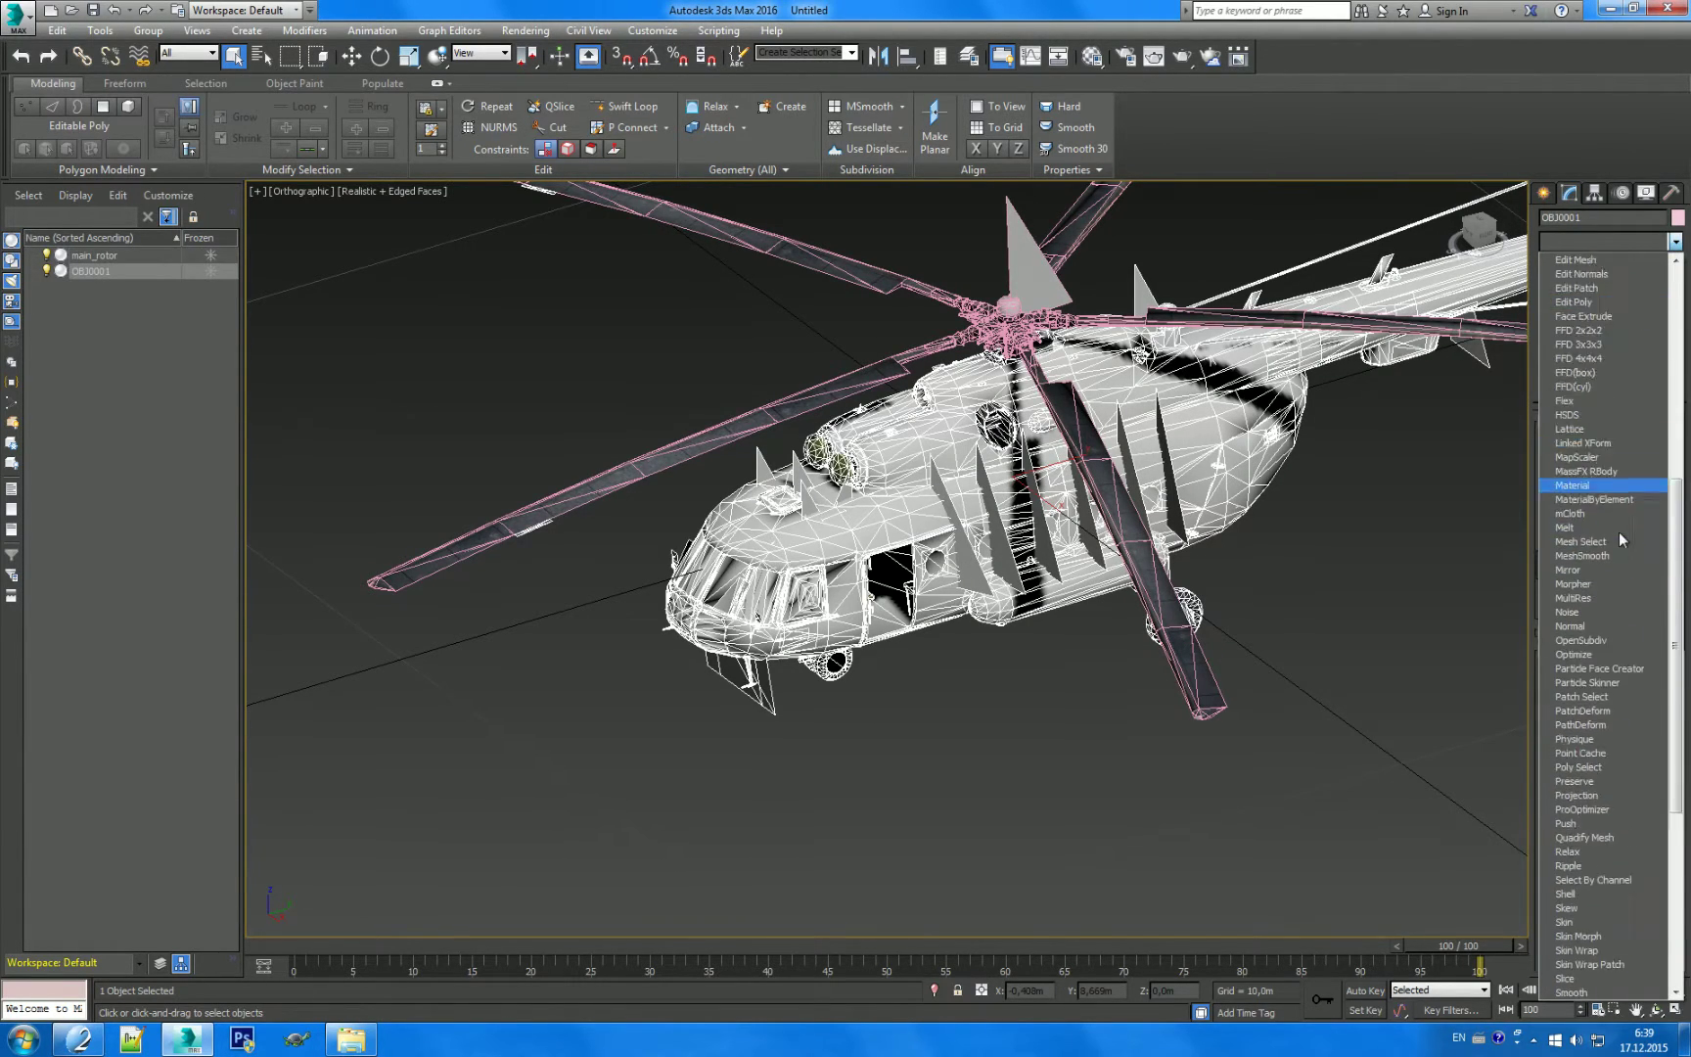
scroll(1624, 578, "down", 4)
left_click(1572, 739)
mouse_move(1144, 686)
middle_mouse_down()
mouse_move(1181, 641)
mouse_move(1582, 472)
middle_mouse_up()
key("F4")
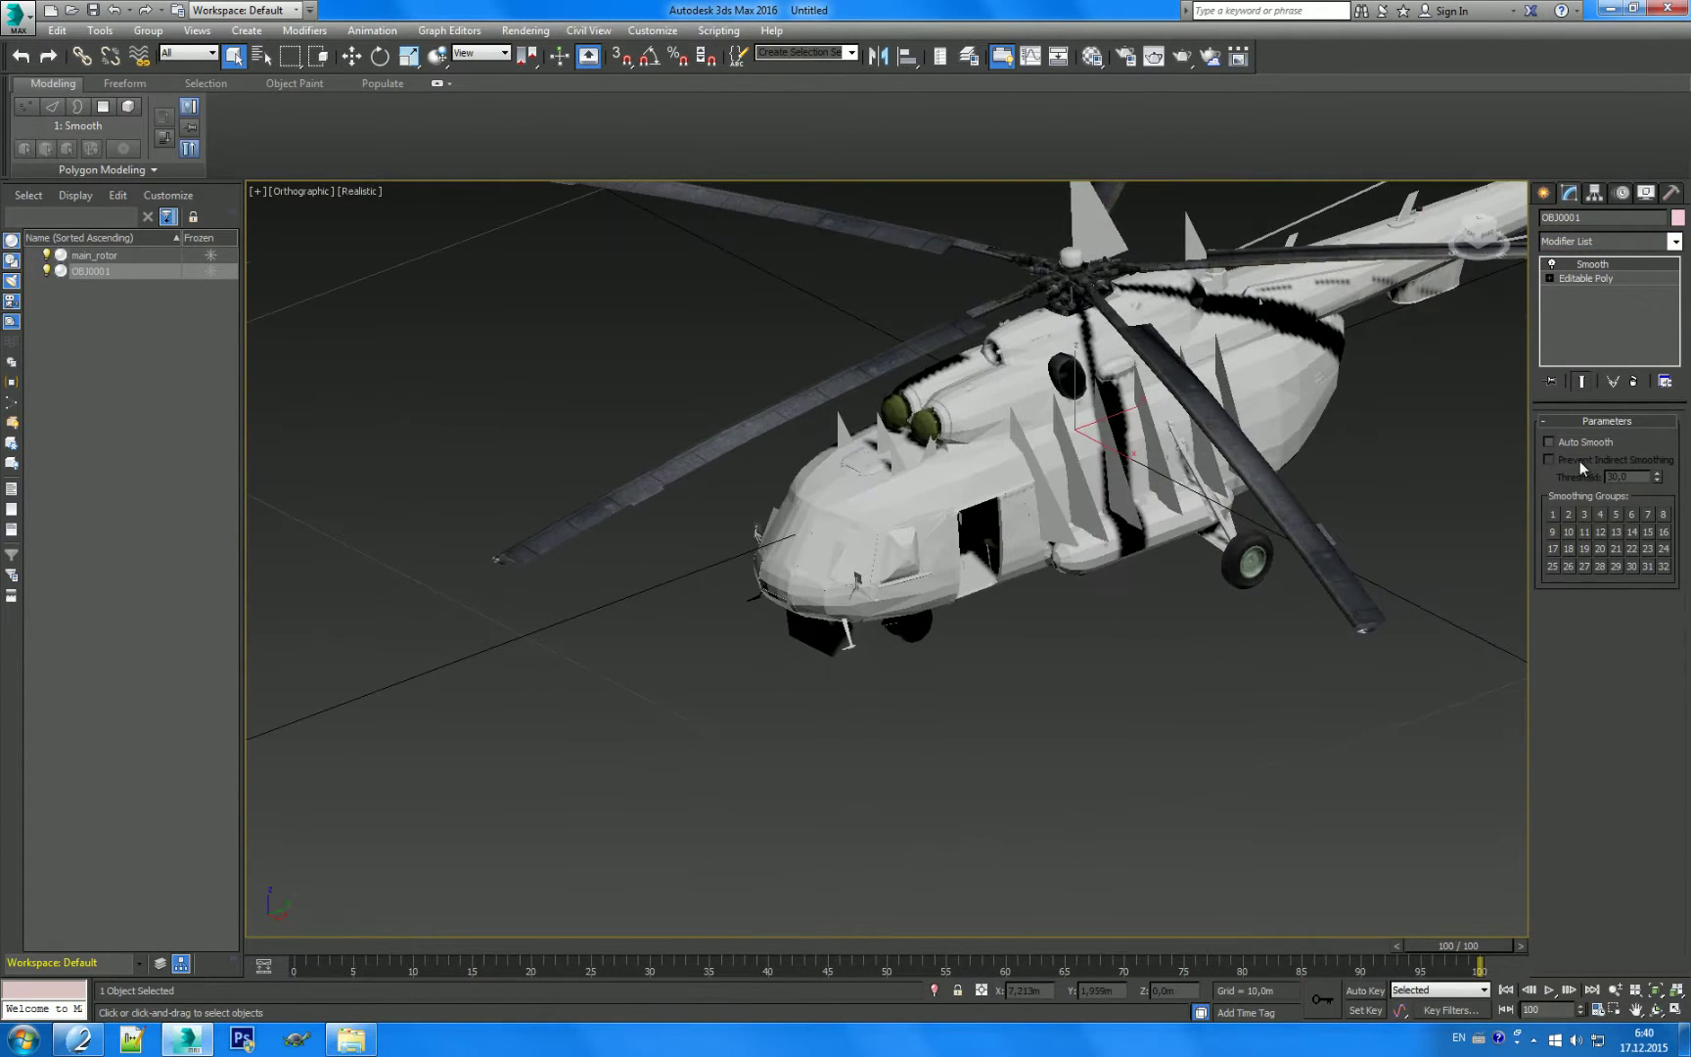
left_click(1575, 443)
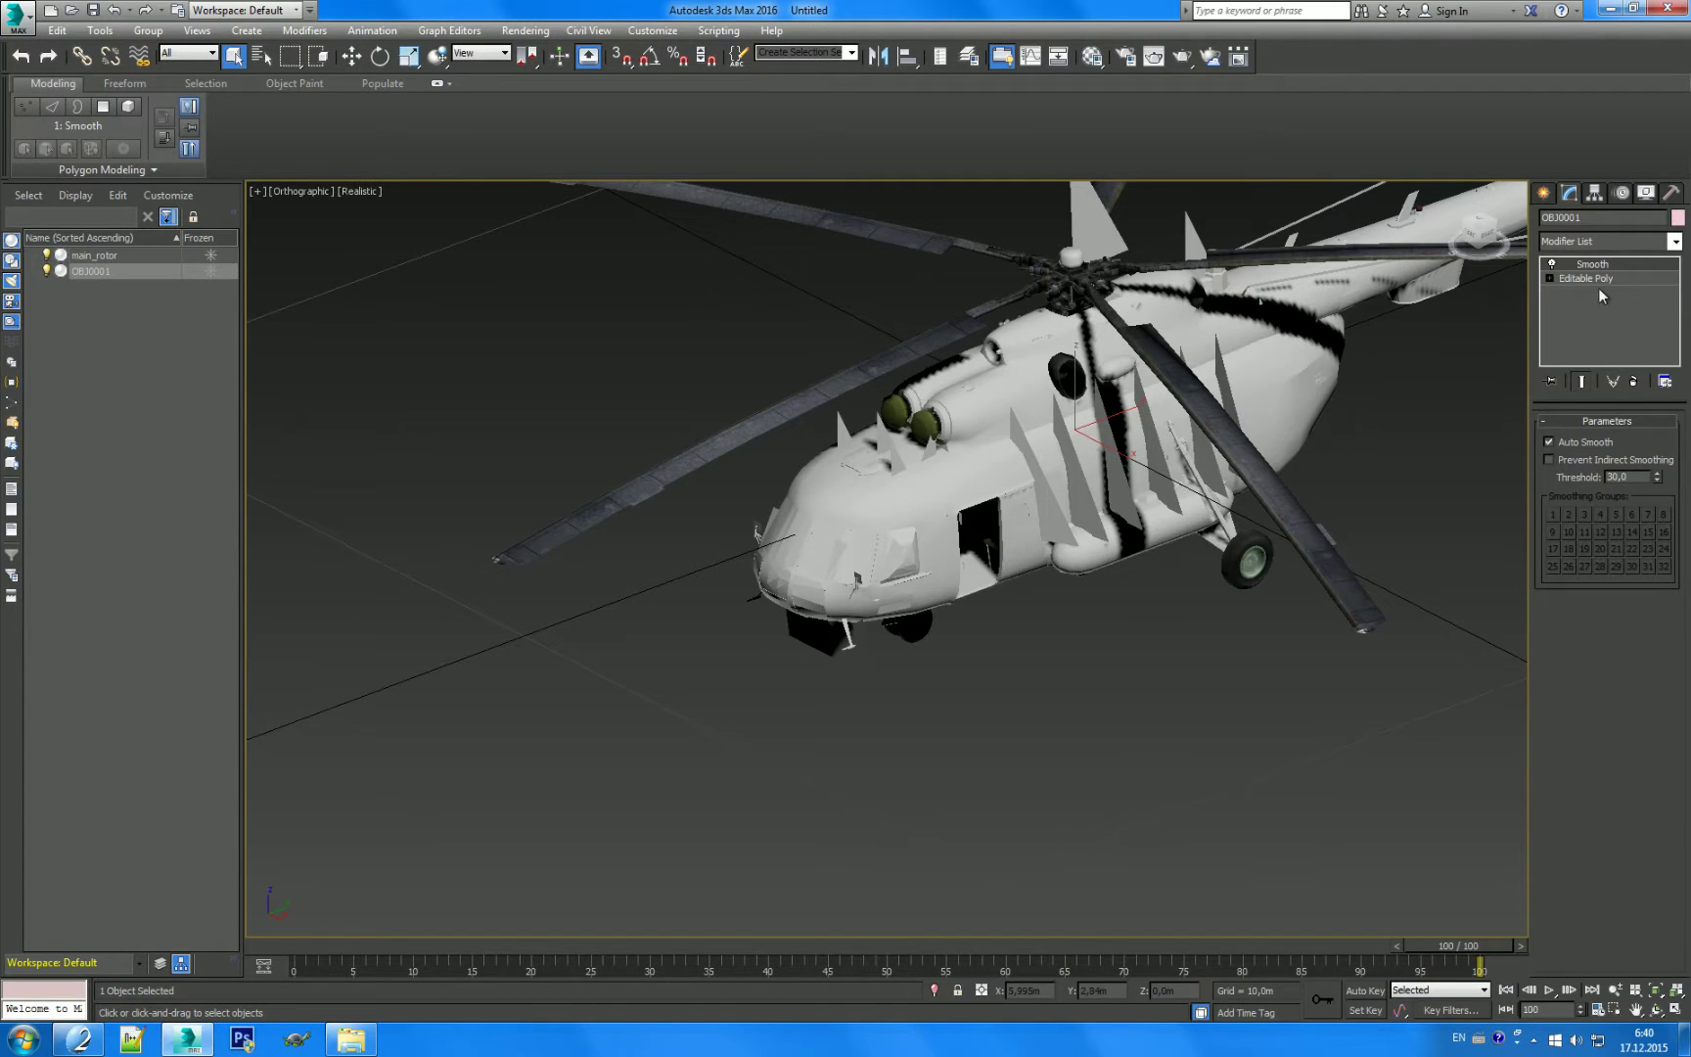
Step: Collapse the Smooth modifier into the Editable Poly, accepting the warning
right_click(1619, 263)
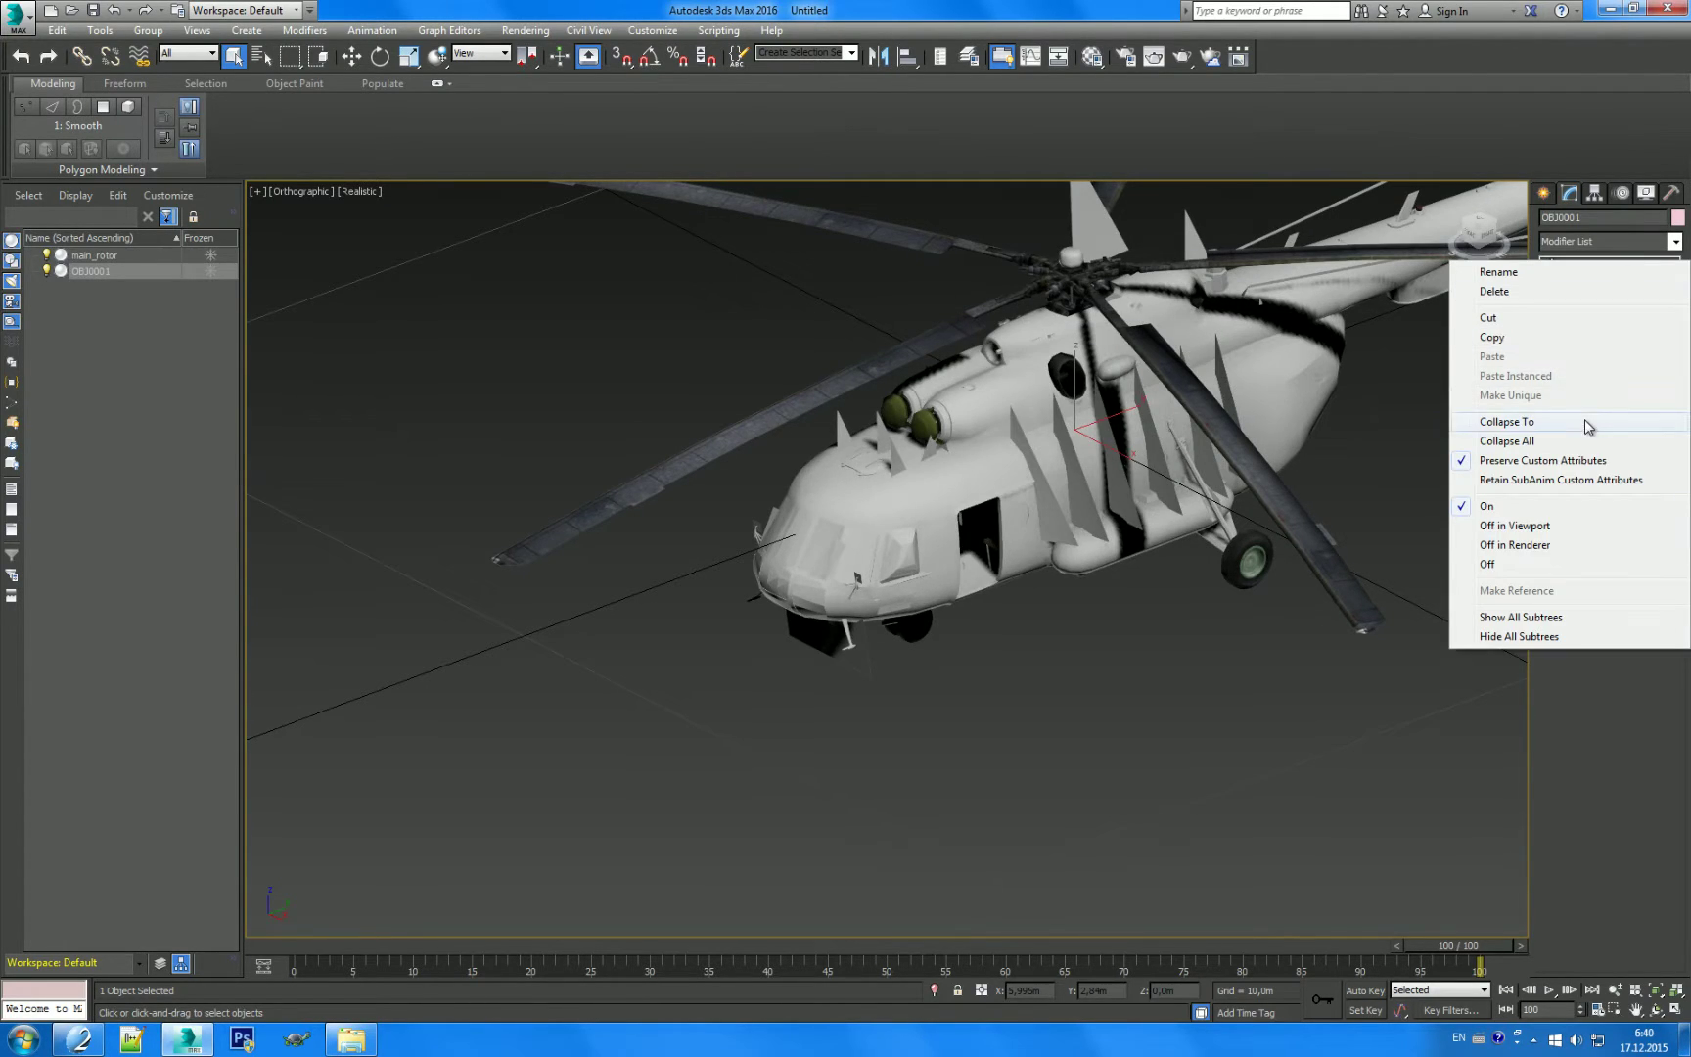
left_click(1491, 426)
left_click(855, 591)
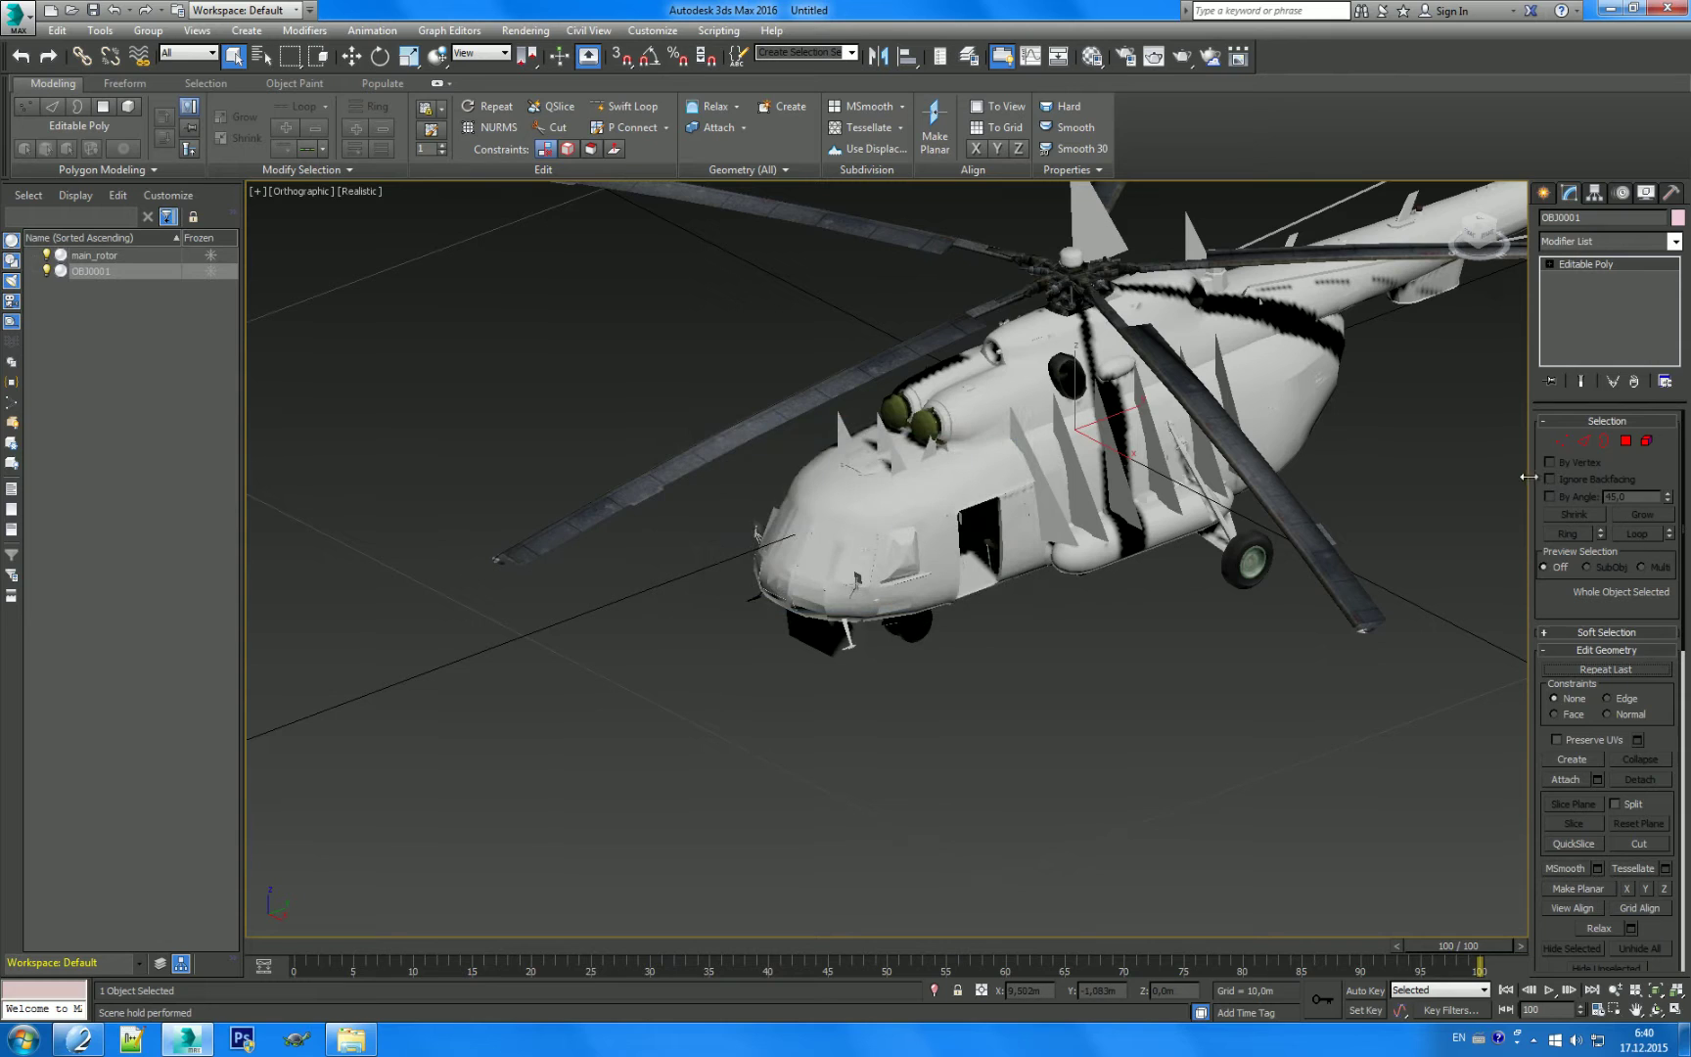
left_click(1626, 440)
Step: Pick triangles on the helicopter's nose and orbit down to view its underside
scroll(841, 539, "up", 4)
left_click(841, 541)
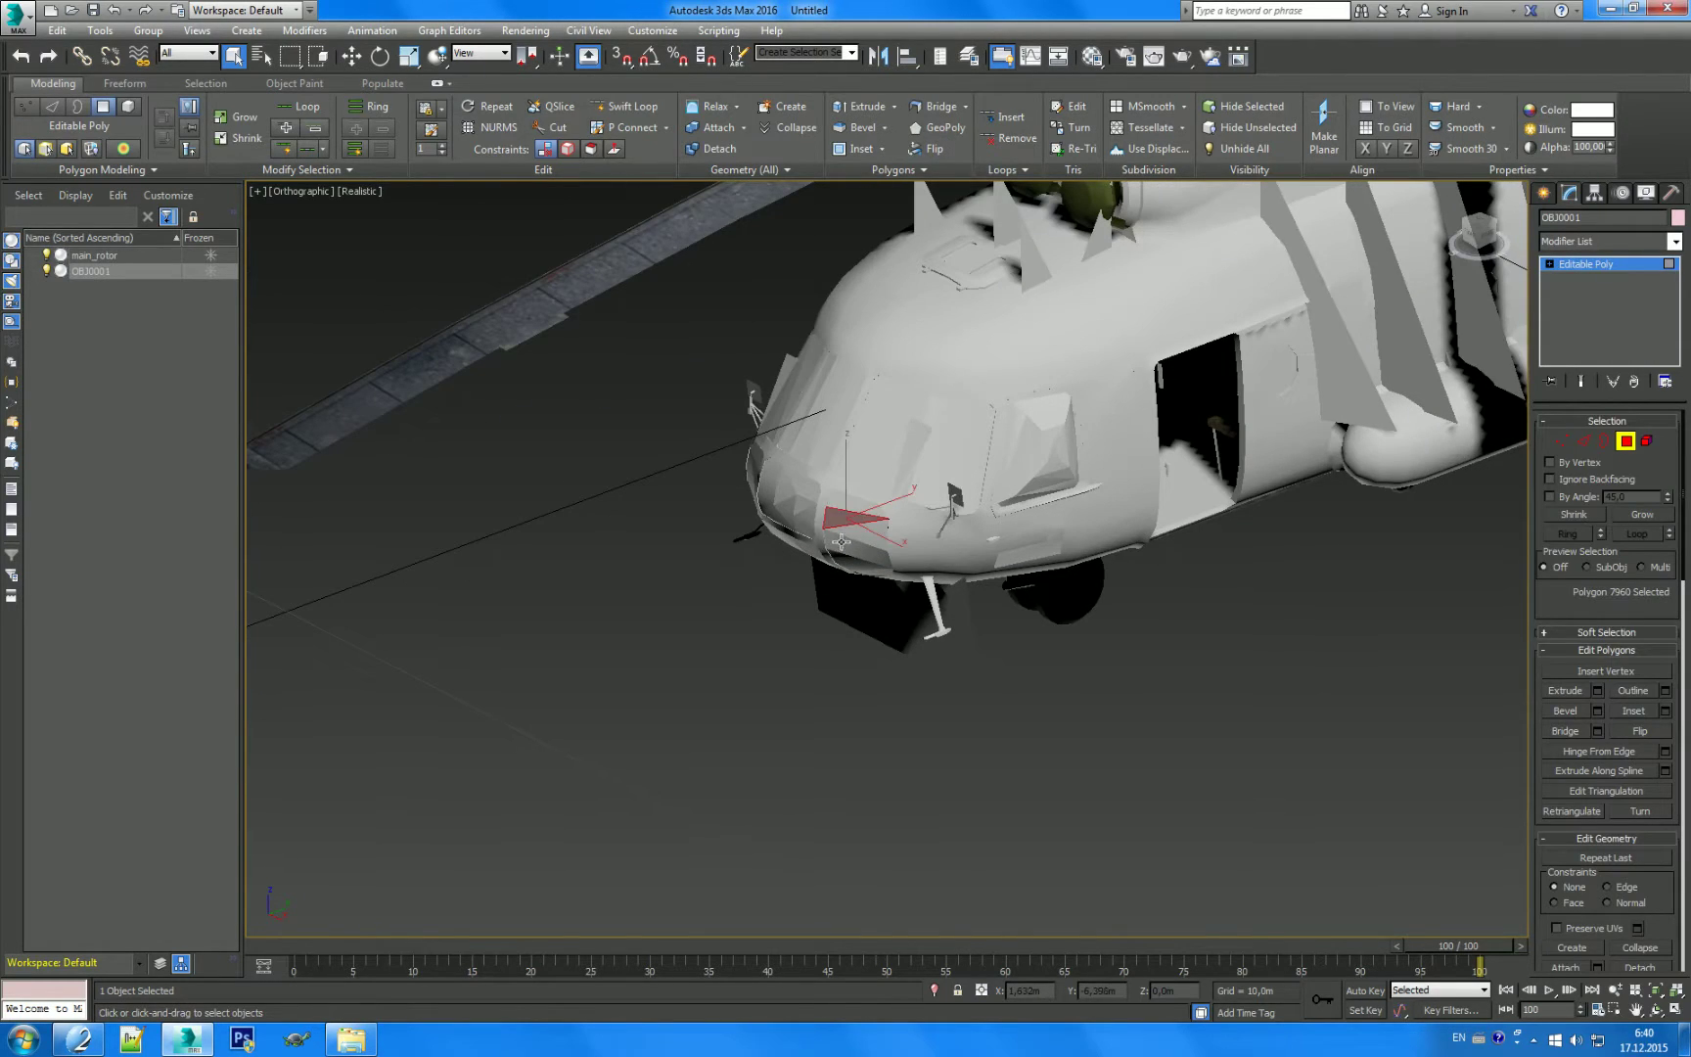
scroll(841, 541, "up", 3)
scroll(920, 437, "up", 2)
left_click(885, 428)
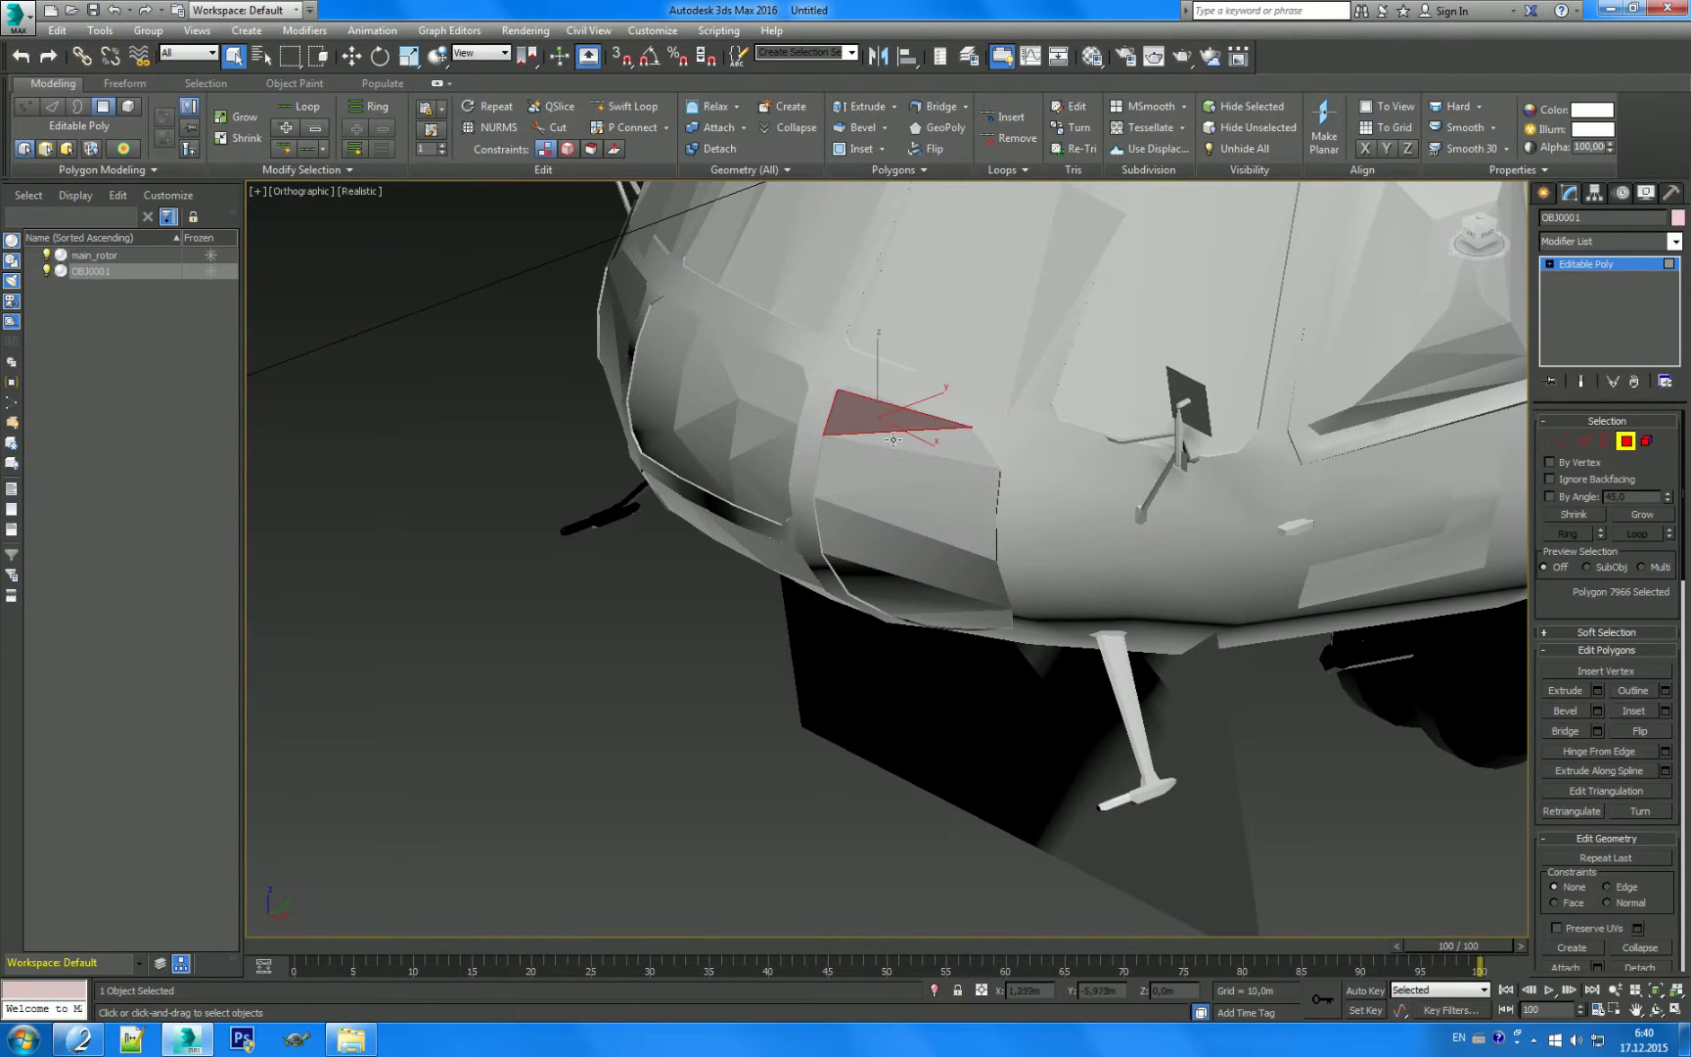
left_click(934, 452)
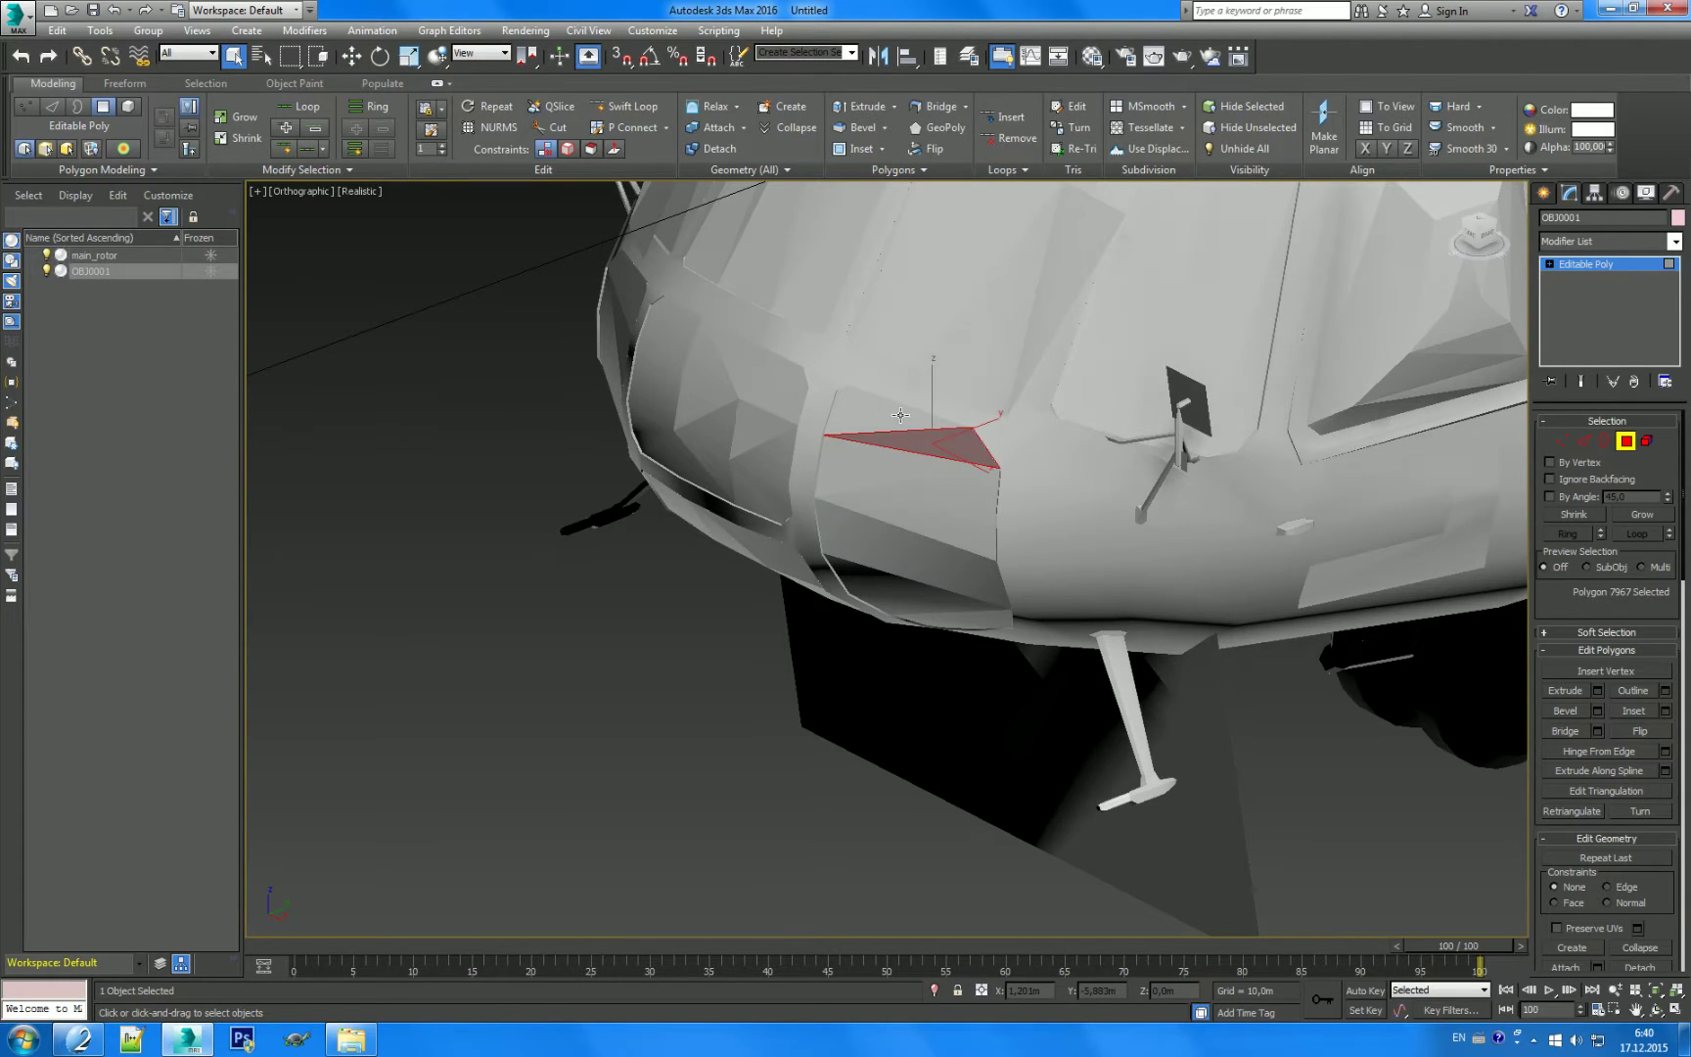
middle_click_drag(939, 441, 929, 437, "alt")
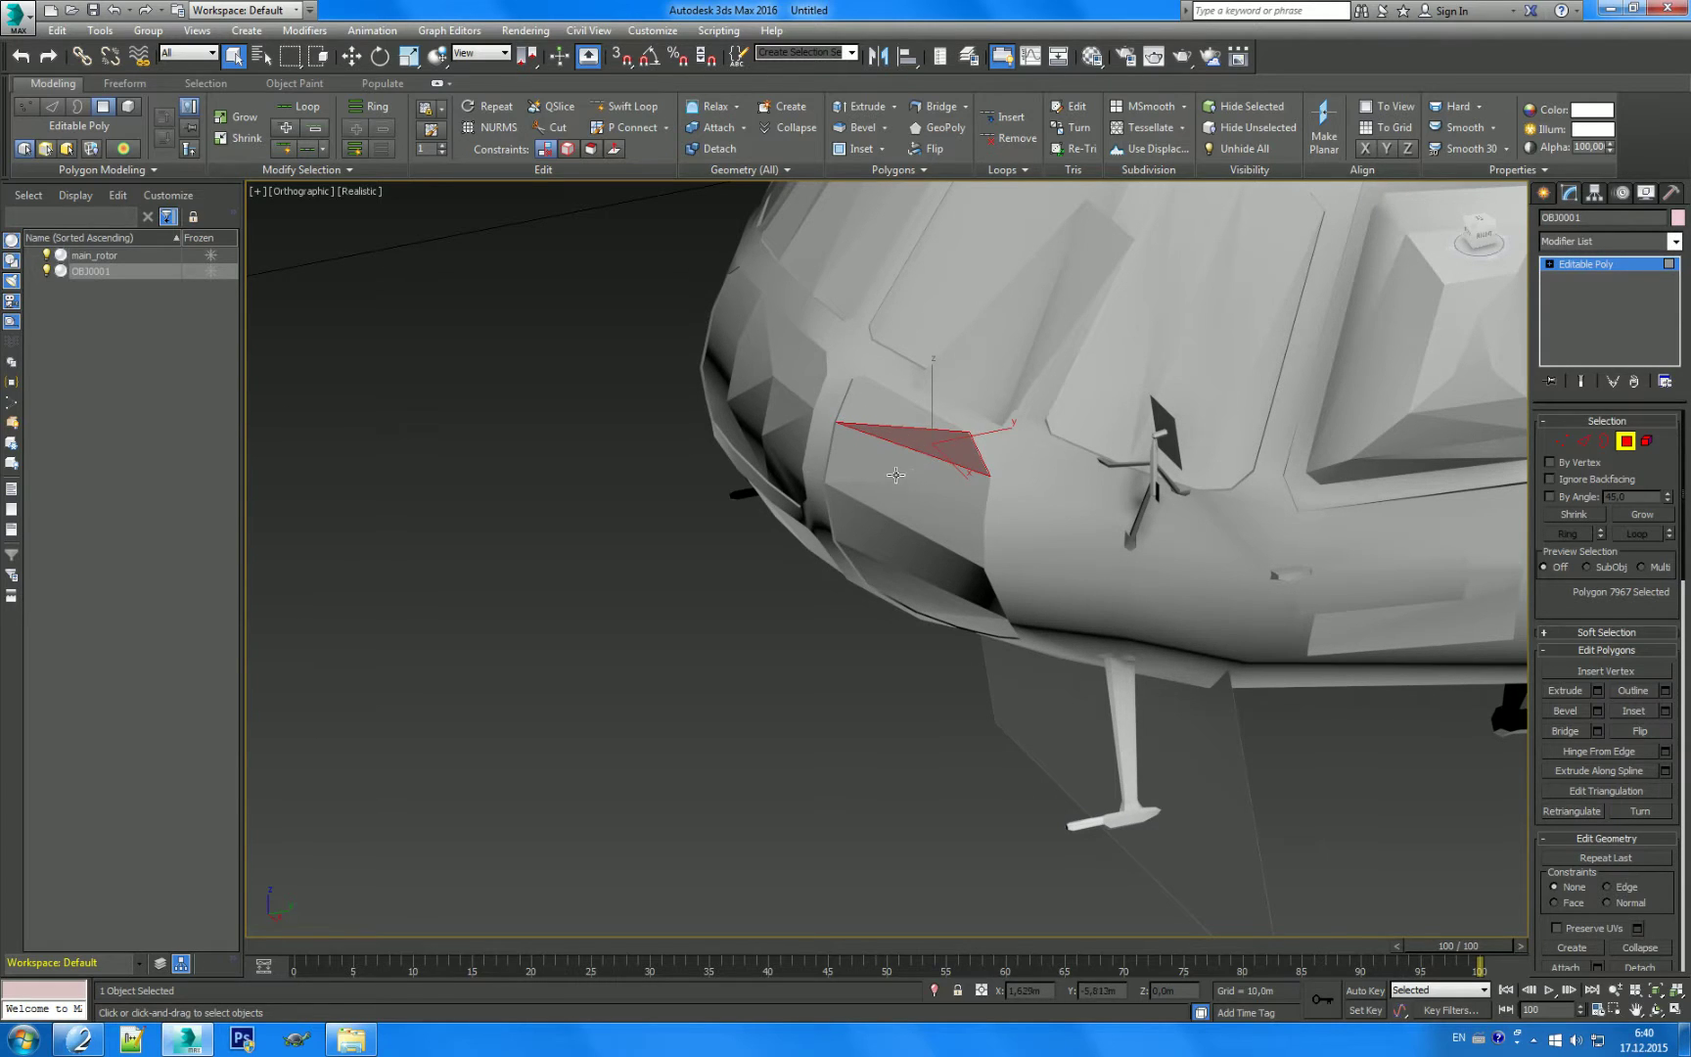
scroll(896, 470, "down", 4)
mouse_move(930, 519)
middle_mouse_down("alt")
mouse_move(974, 559)
mouse_move(917, 567)
mouse_move(890, 482)
mouse_move(1006, 467)
mouse_move(1066, 482)
middle_mouse_up("alt")
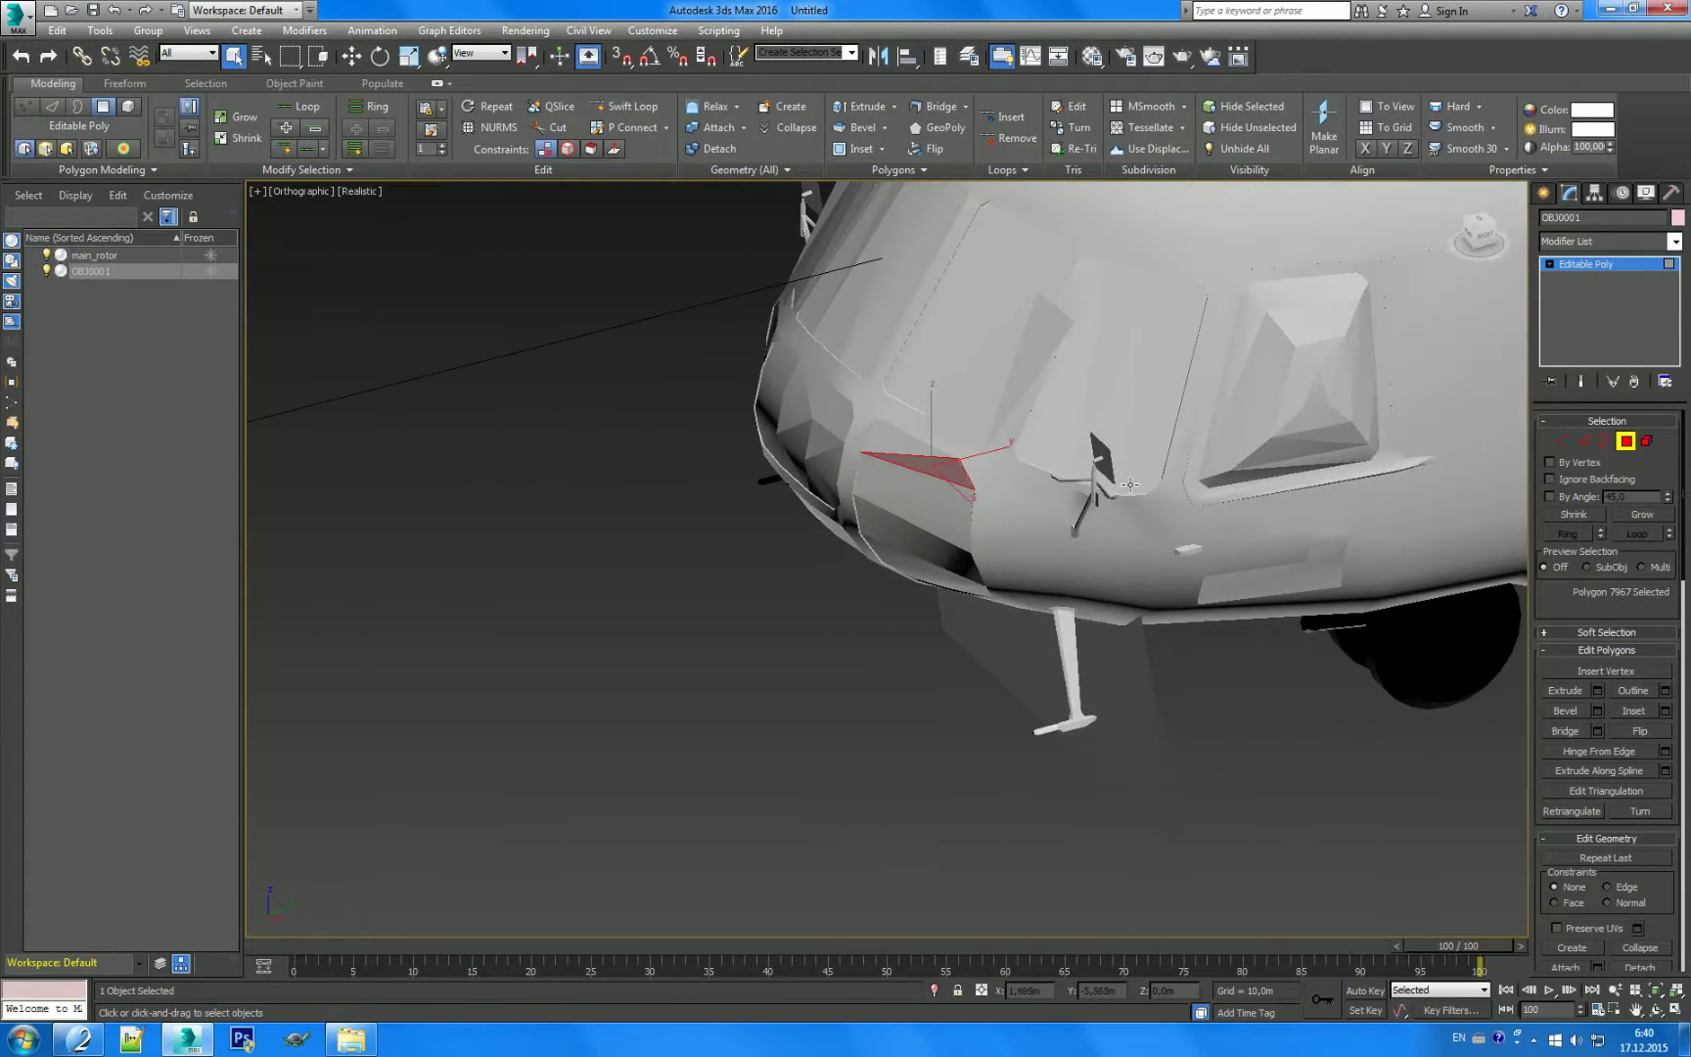
middle_click_drag(935, 480, 1003, 577, "alt")
Step: With By Angle (45.0) on, select the flat nose panel and assign smoothing group 1
left_click(1563, 499)
left_click(896, 481)
mouse_move(915, 466)
middle_mouse_down("alt")
mouse_move(985, 463)
mouse_move(1018, 509)
mouse_move(998, 489)
middle_mouse_up("alt")
scroll(1625, 872, "down", 3)
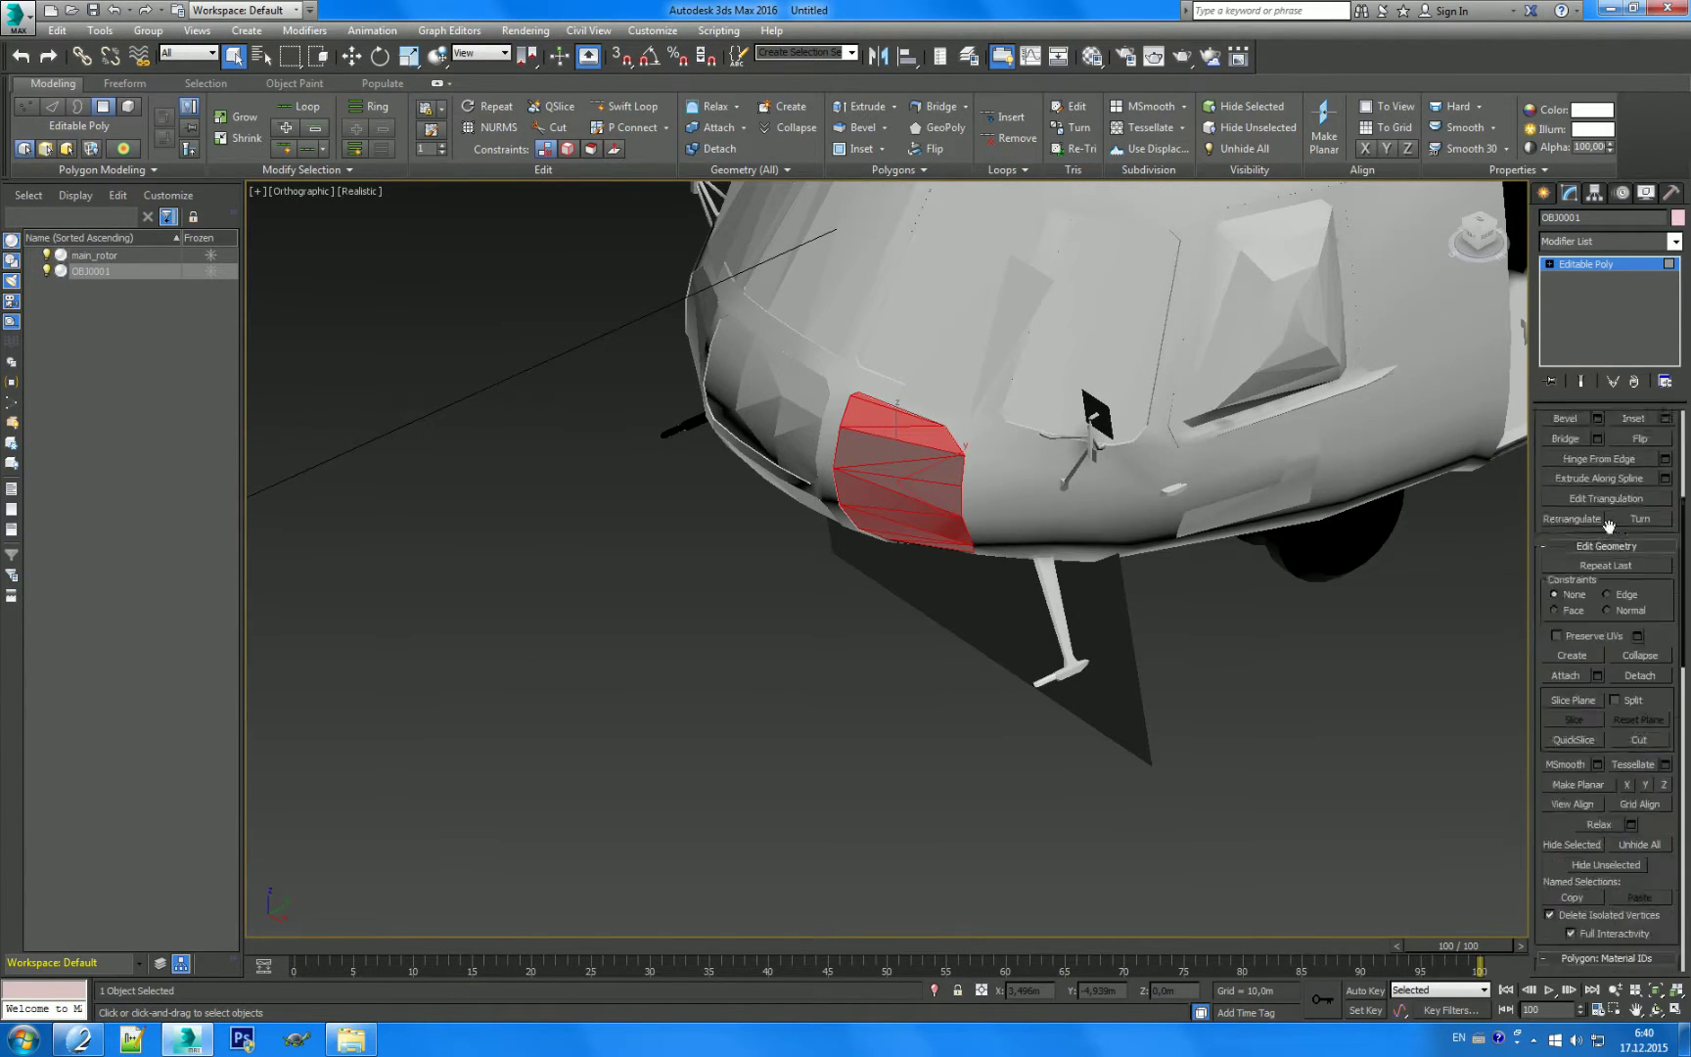
scroll(1595, 898, "down", 3)
left_click(1546, 886)
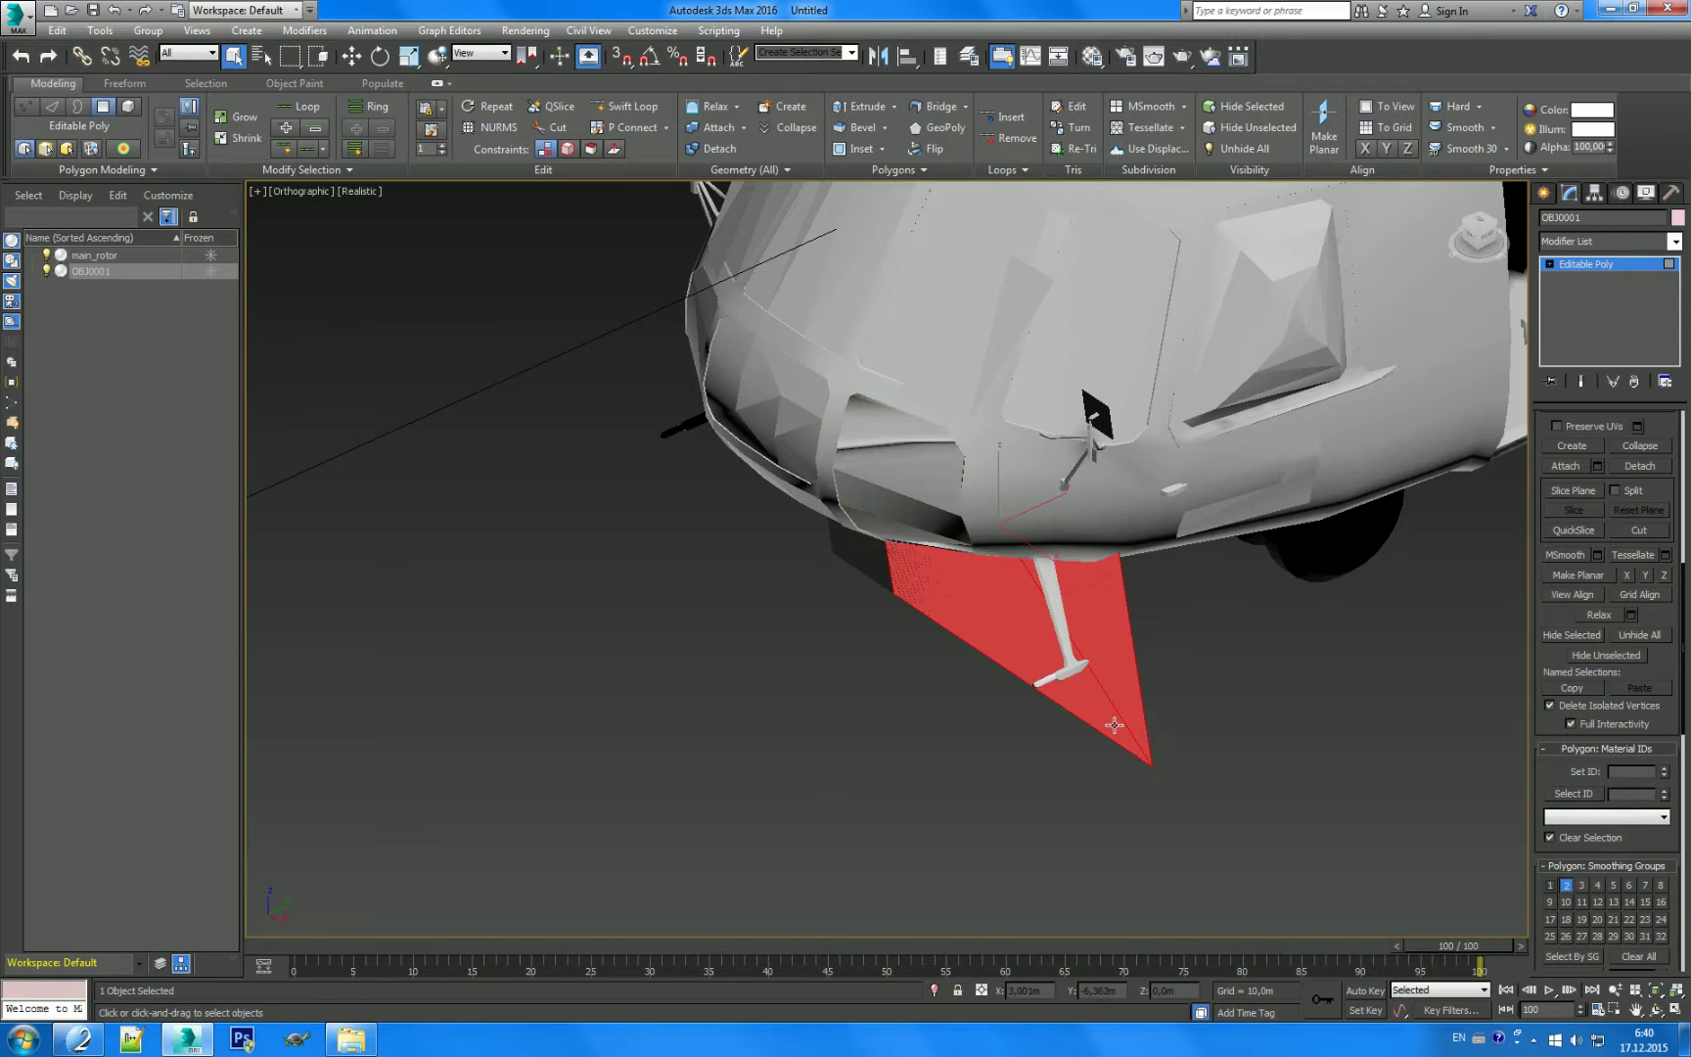
Step: Clear the nose face selection, reframe the helicopter, and bring up the application menu
left_click(912, 769)
mouse_move(913, 770)
middle_mouse_down("alt")
mouse_move(1005, 690)
mouse_move(1300, 629)
mouse_move(1096, 673)
middle_mouse_up("alt")
scroll(1096, 672, "down", 5)
scroll(1337, 650, "down", 2)
scroll(1338, 651, "up", 1)
middle_click_drag(1338, 651, 1201, 741)
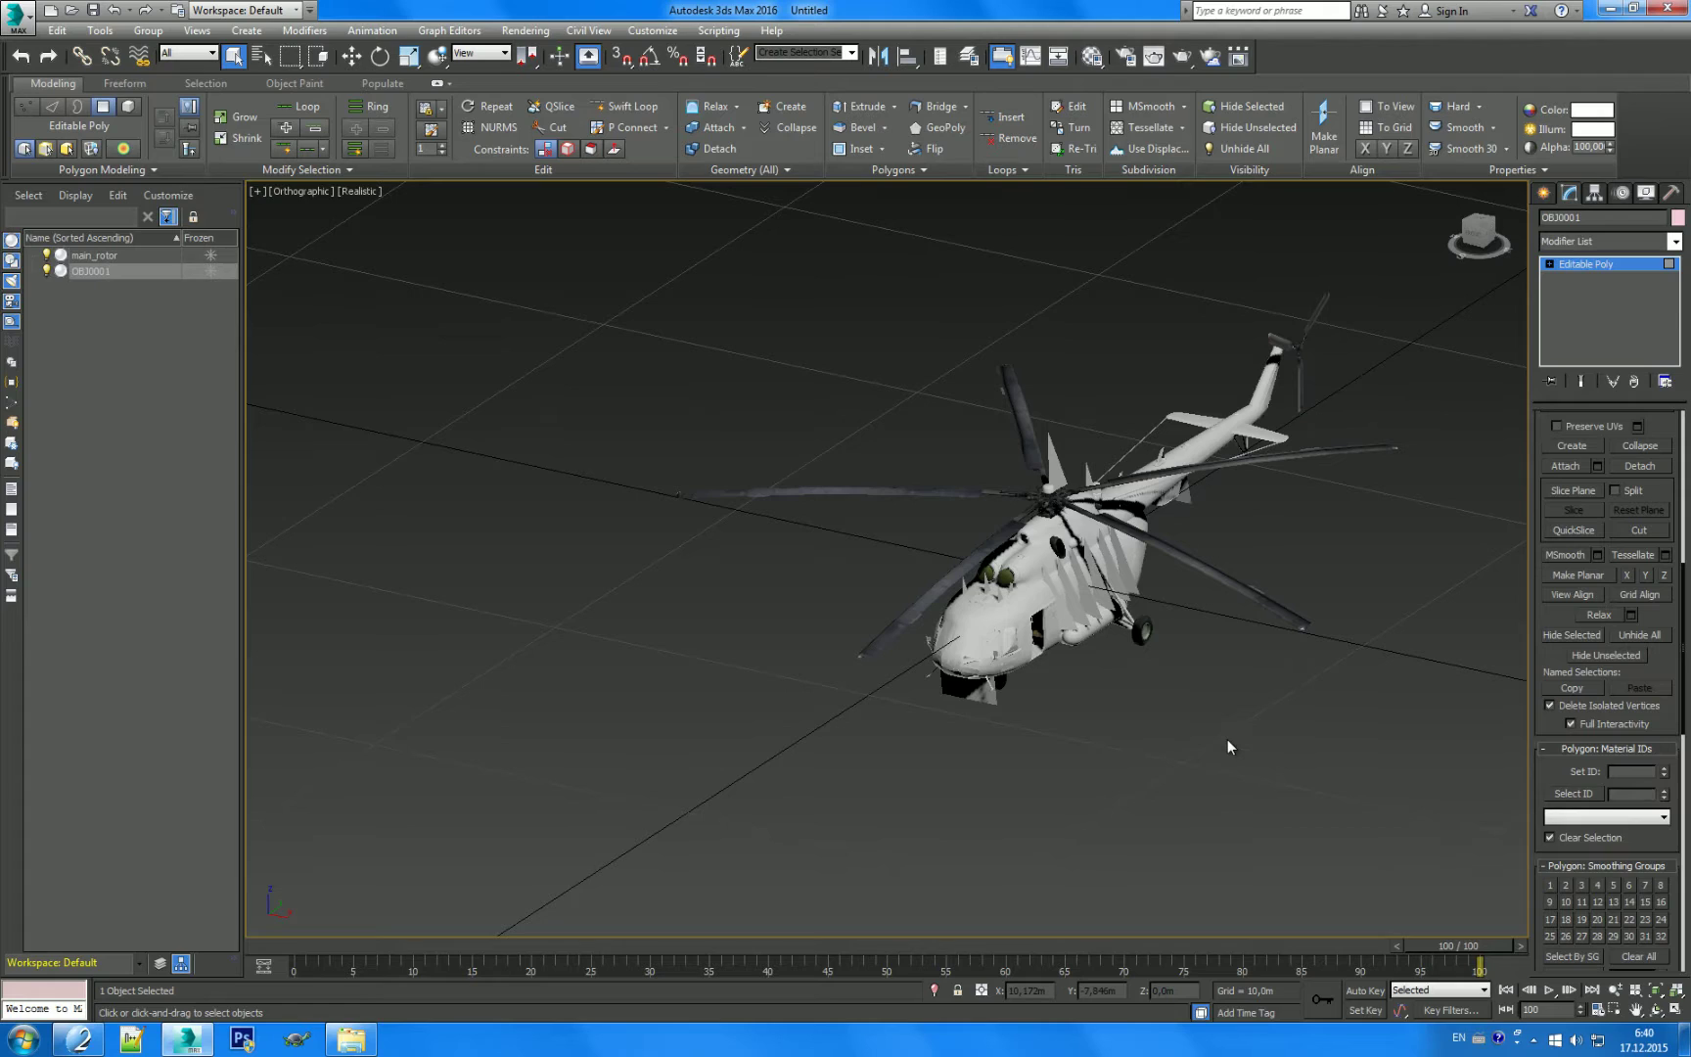
middle_click_drag(1207, 616, 1049, 609)
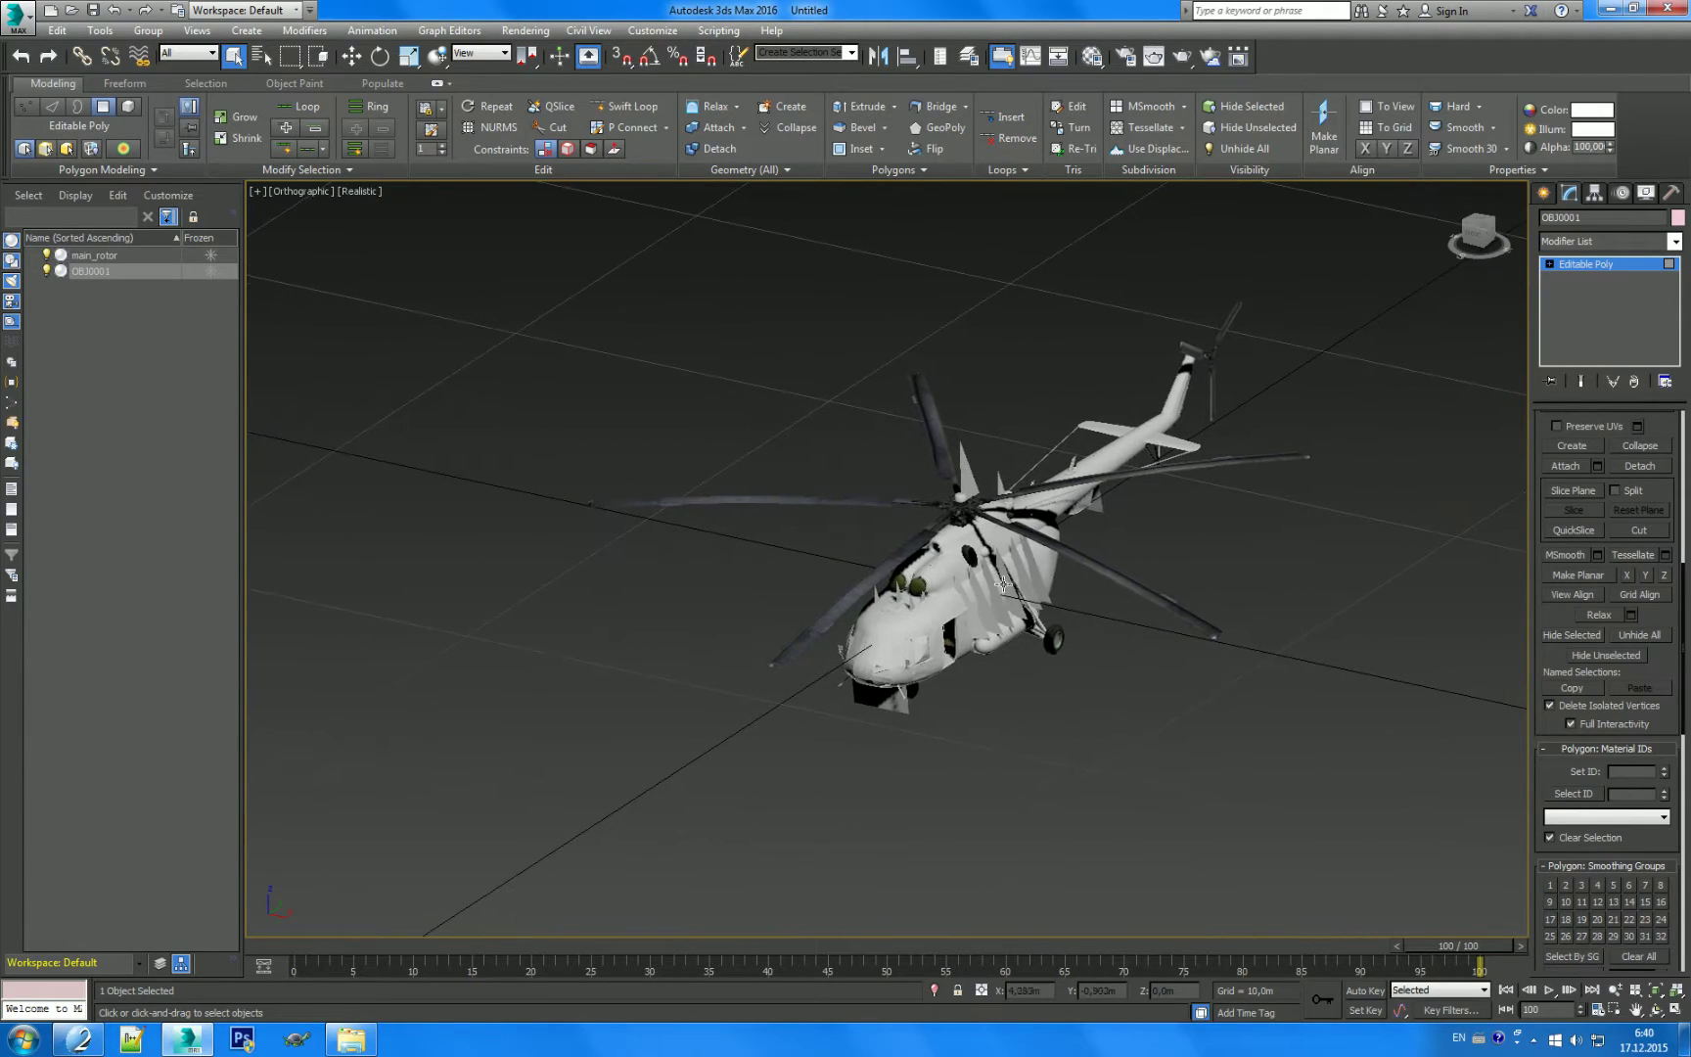
left_click(16, 17)
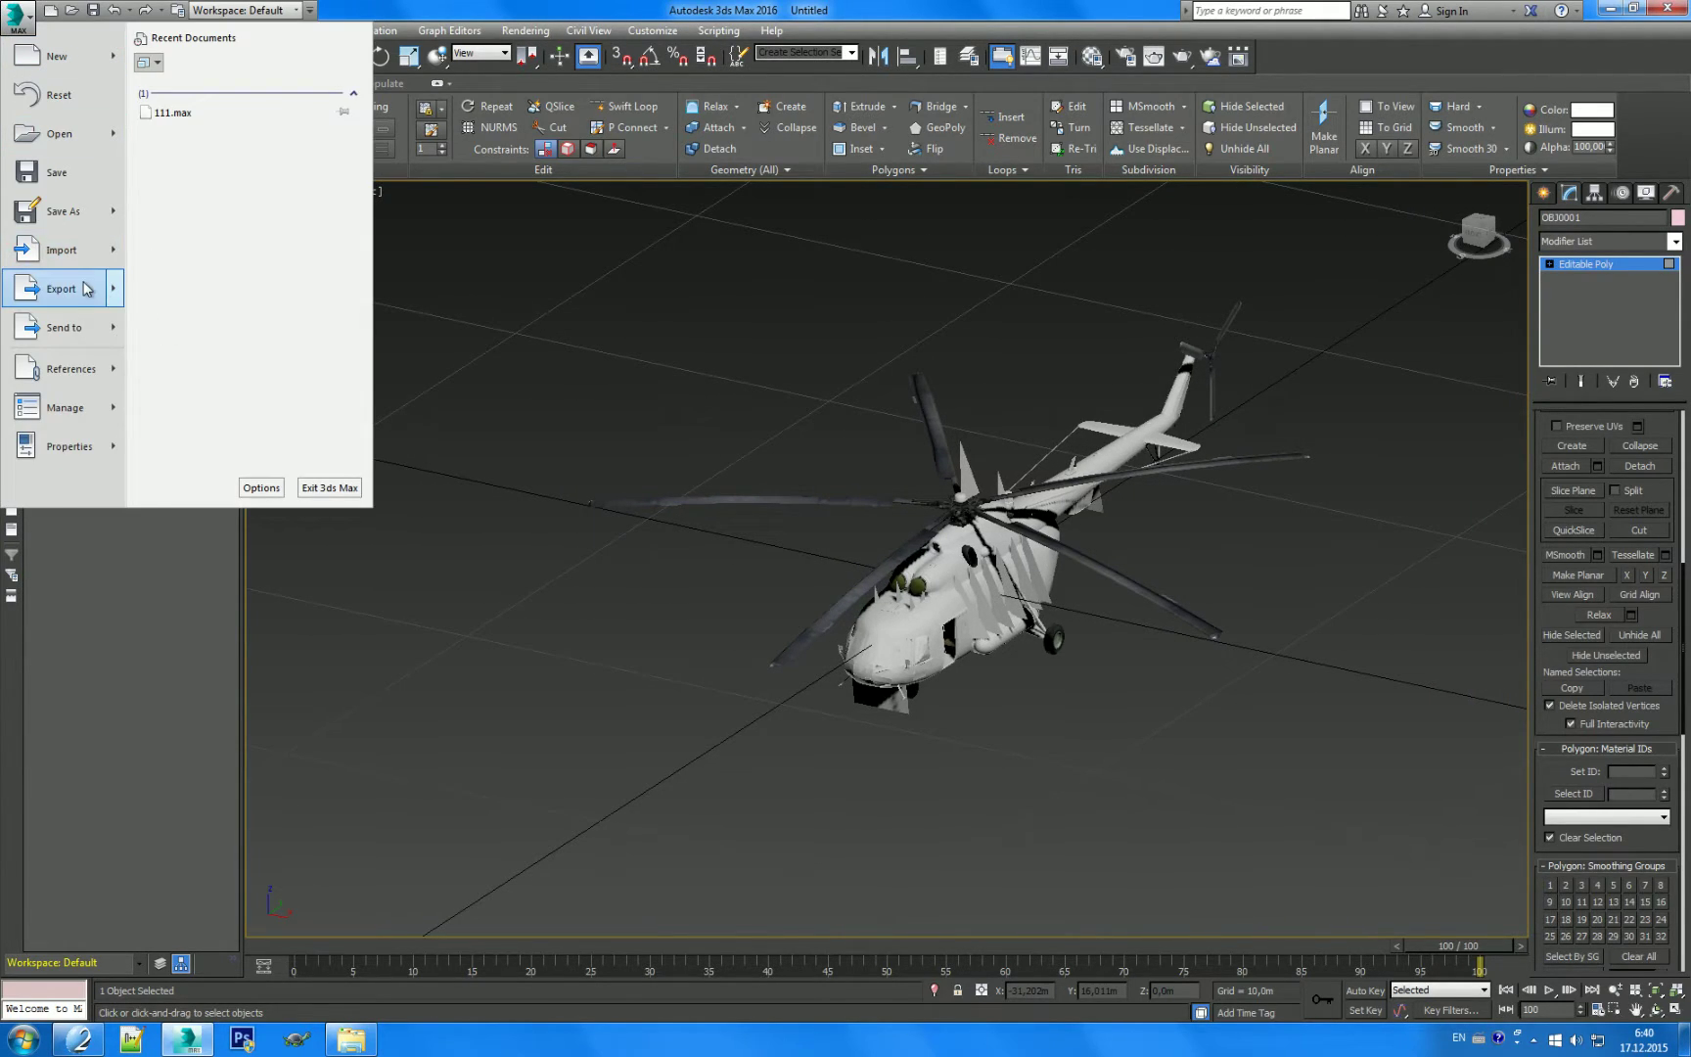
Step: Try exporting under a mistyped name, dismiss the unsupported file type error, and cancel a Save
left_click(88, 288)
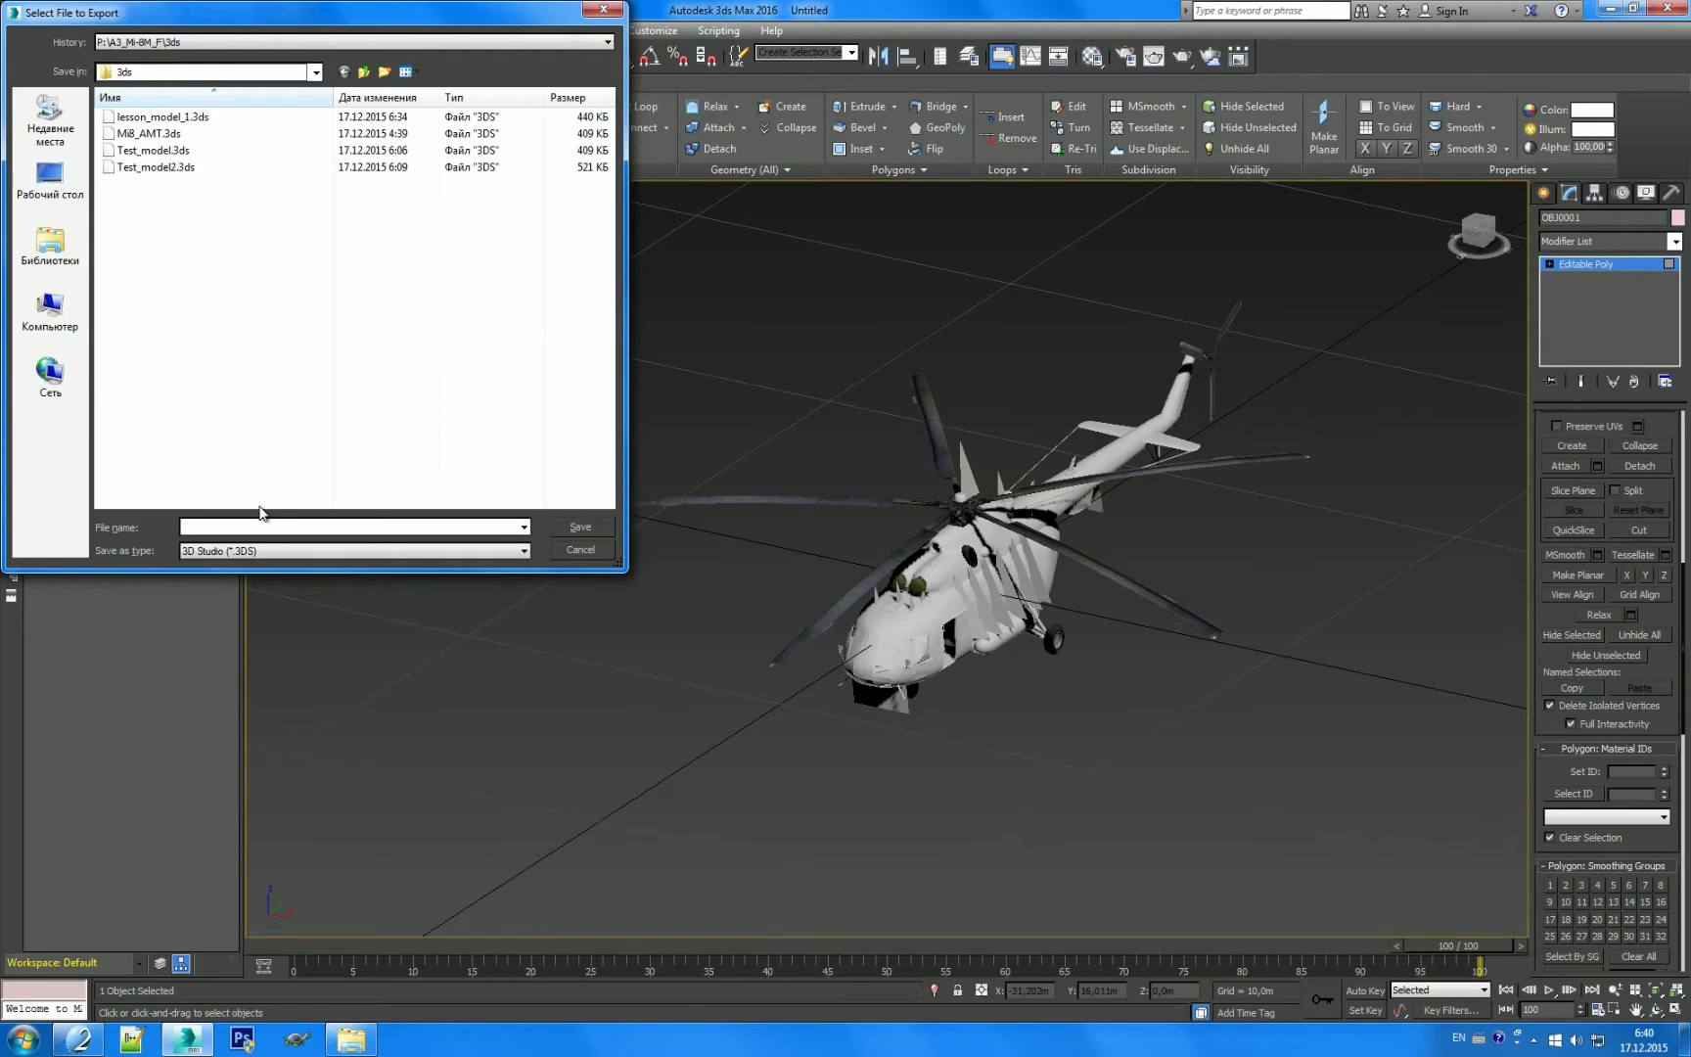
type("less")
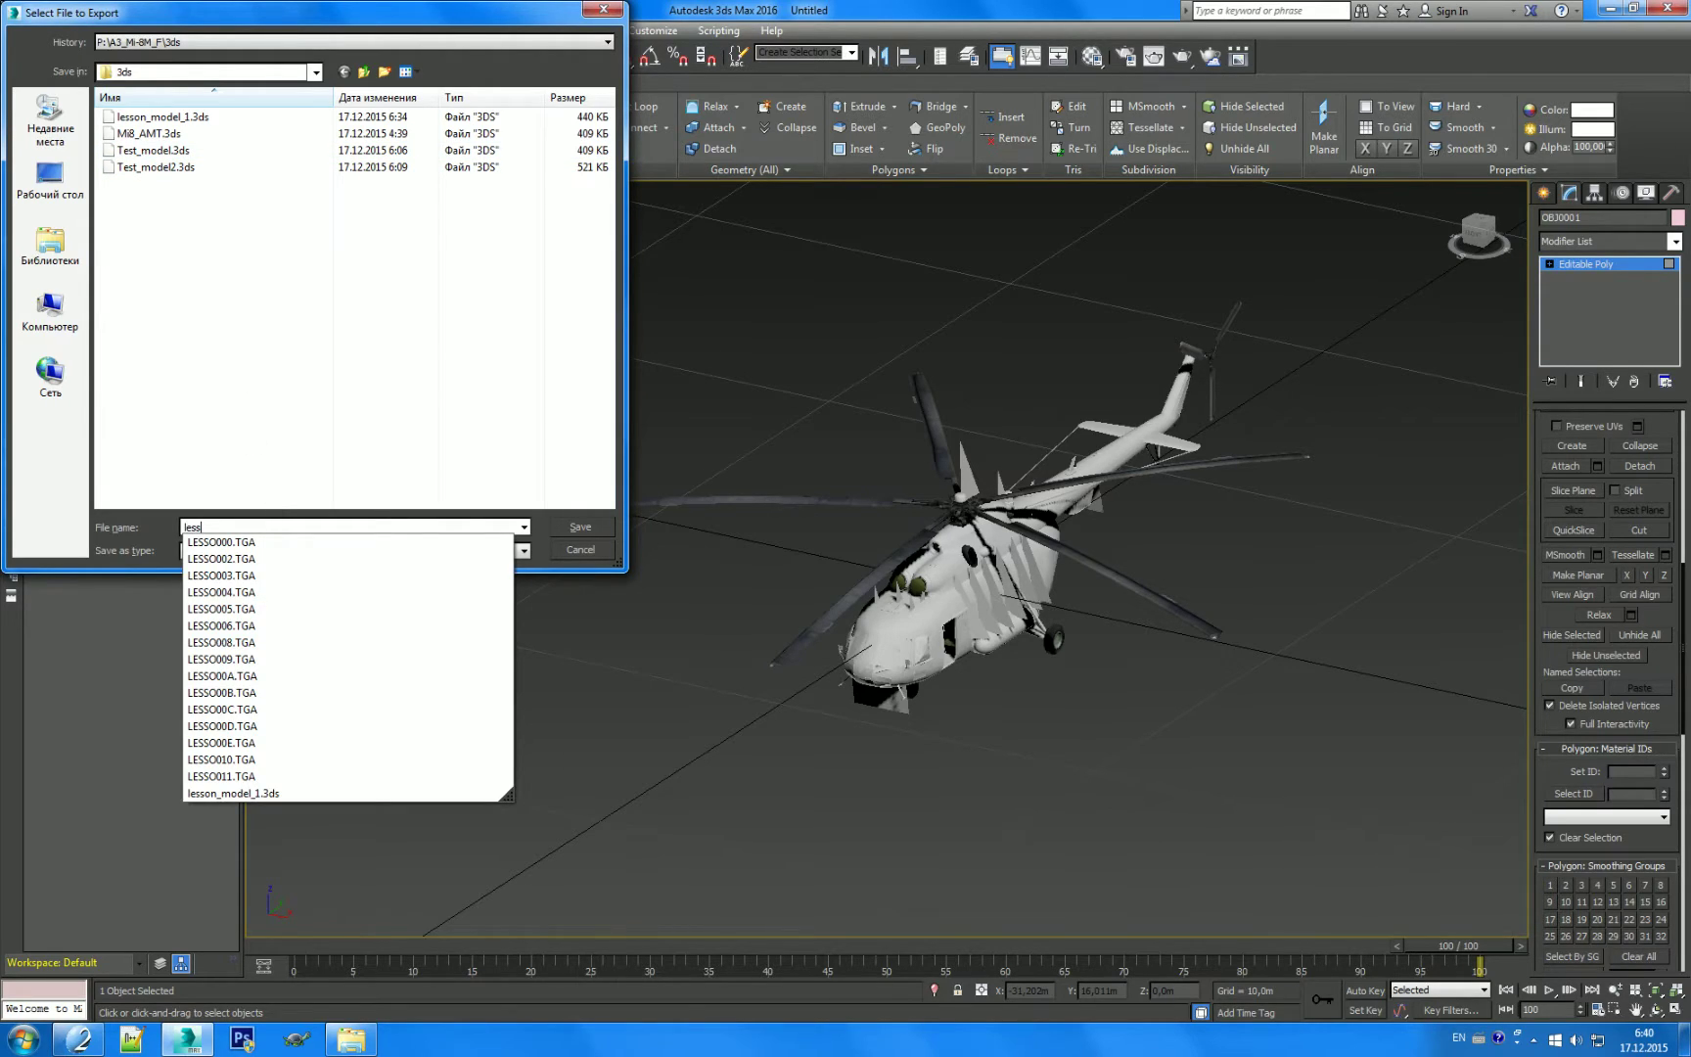
type("0")
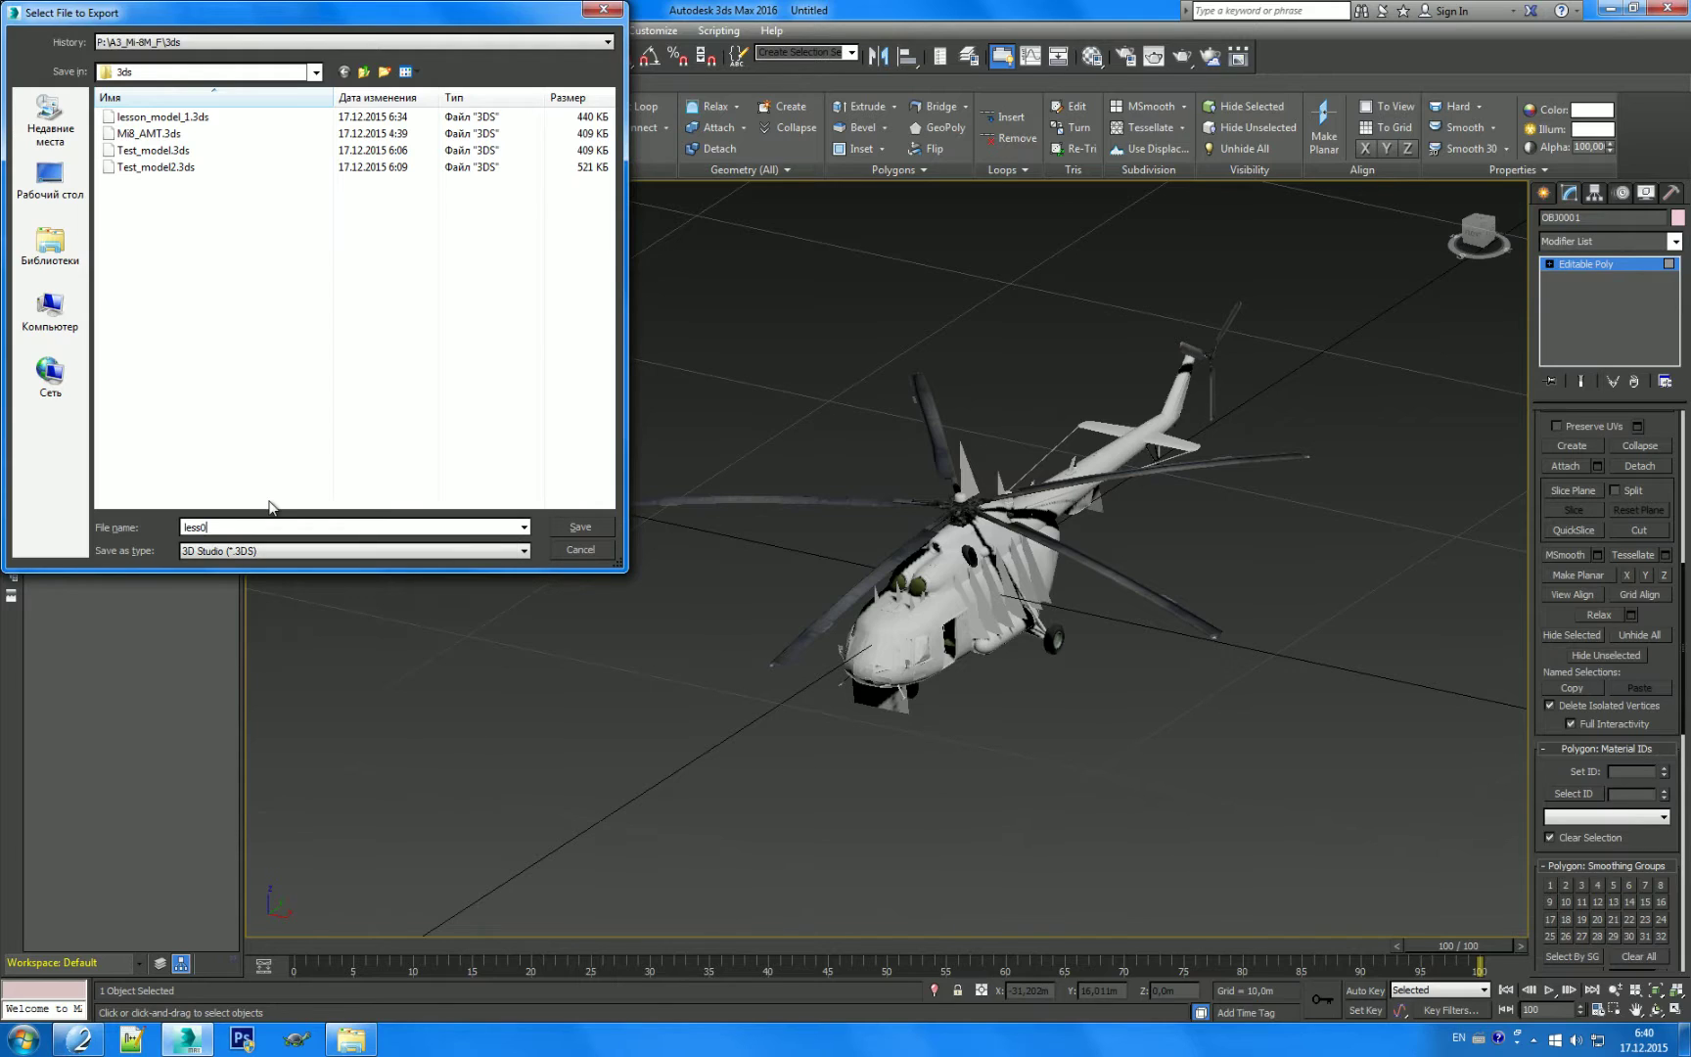
key("BackSpace")
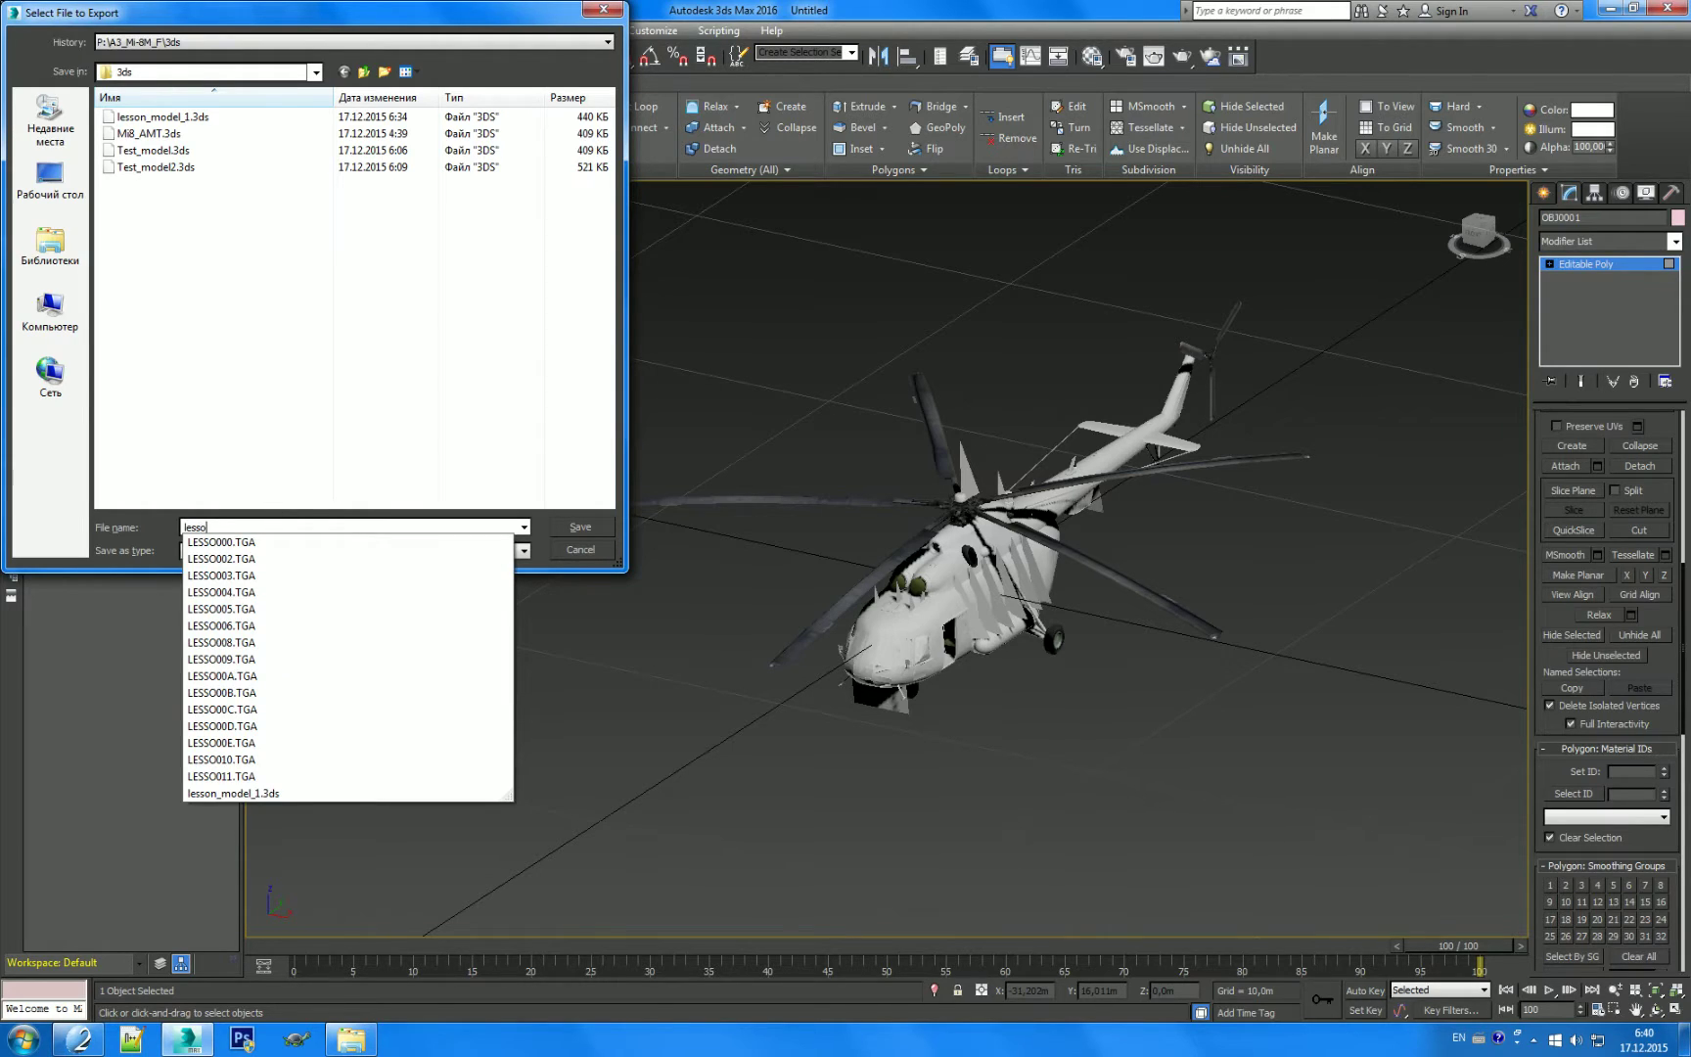
type("n_model")
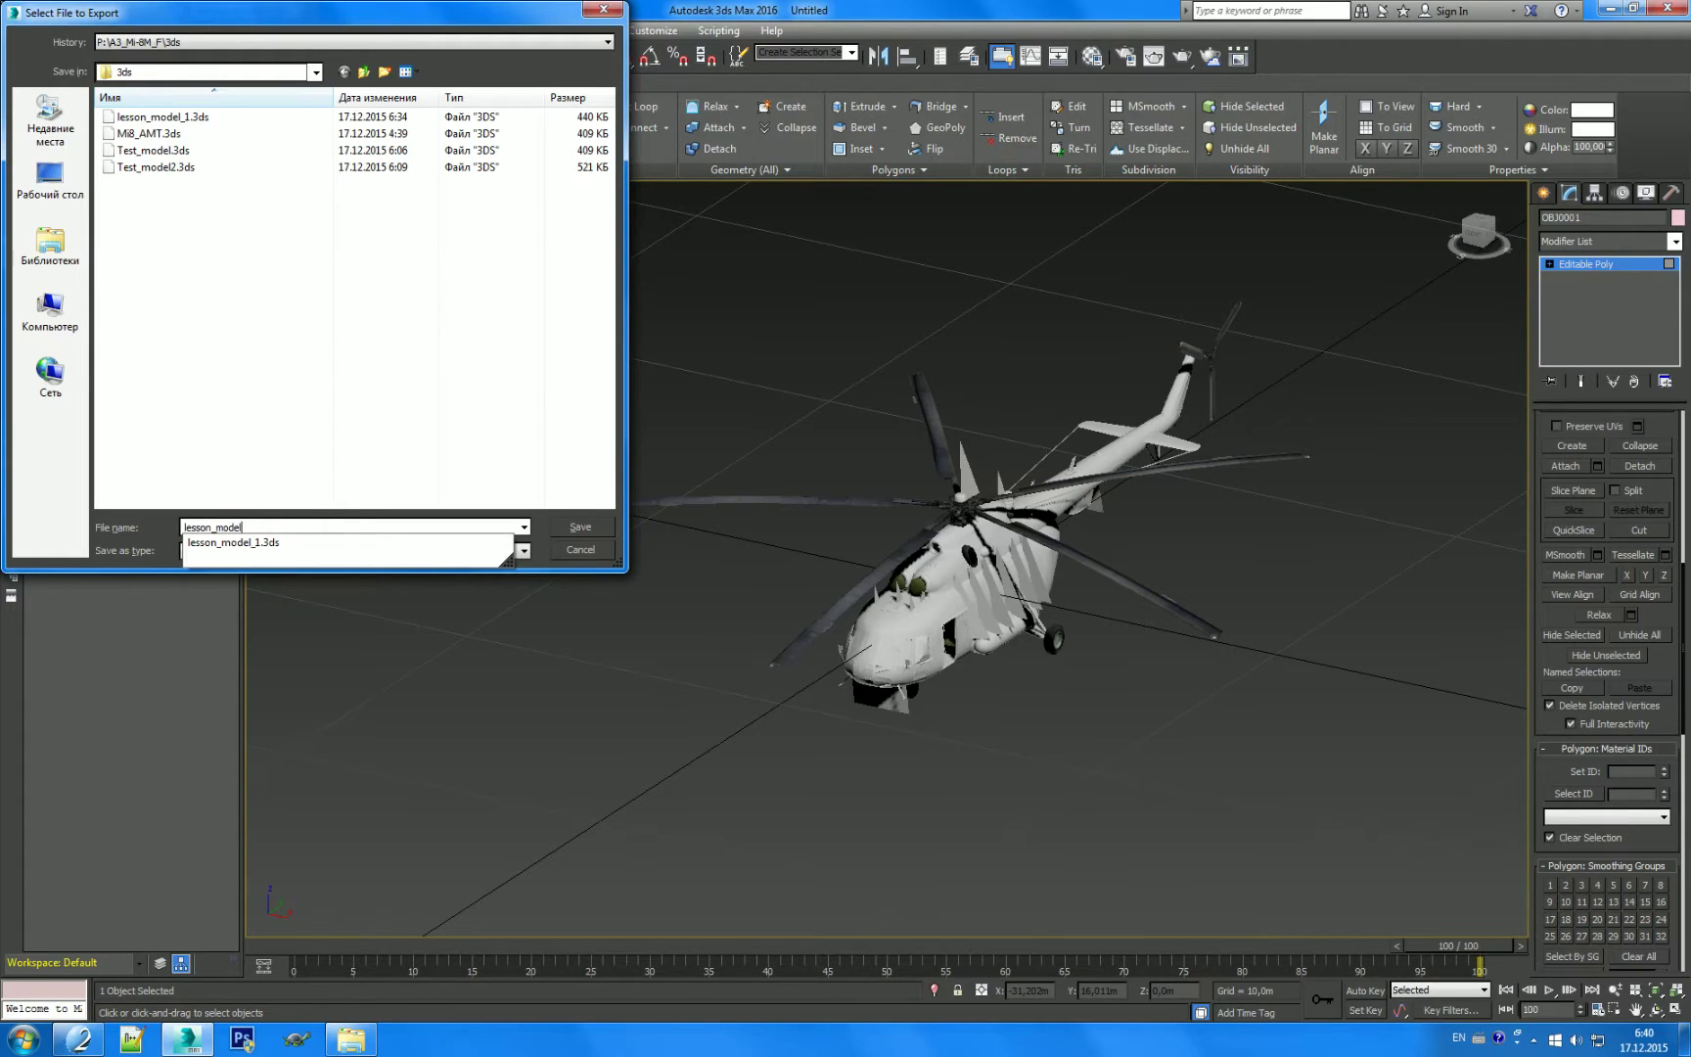
type("_2.")
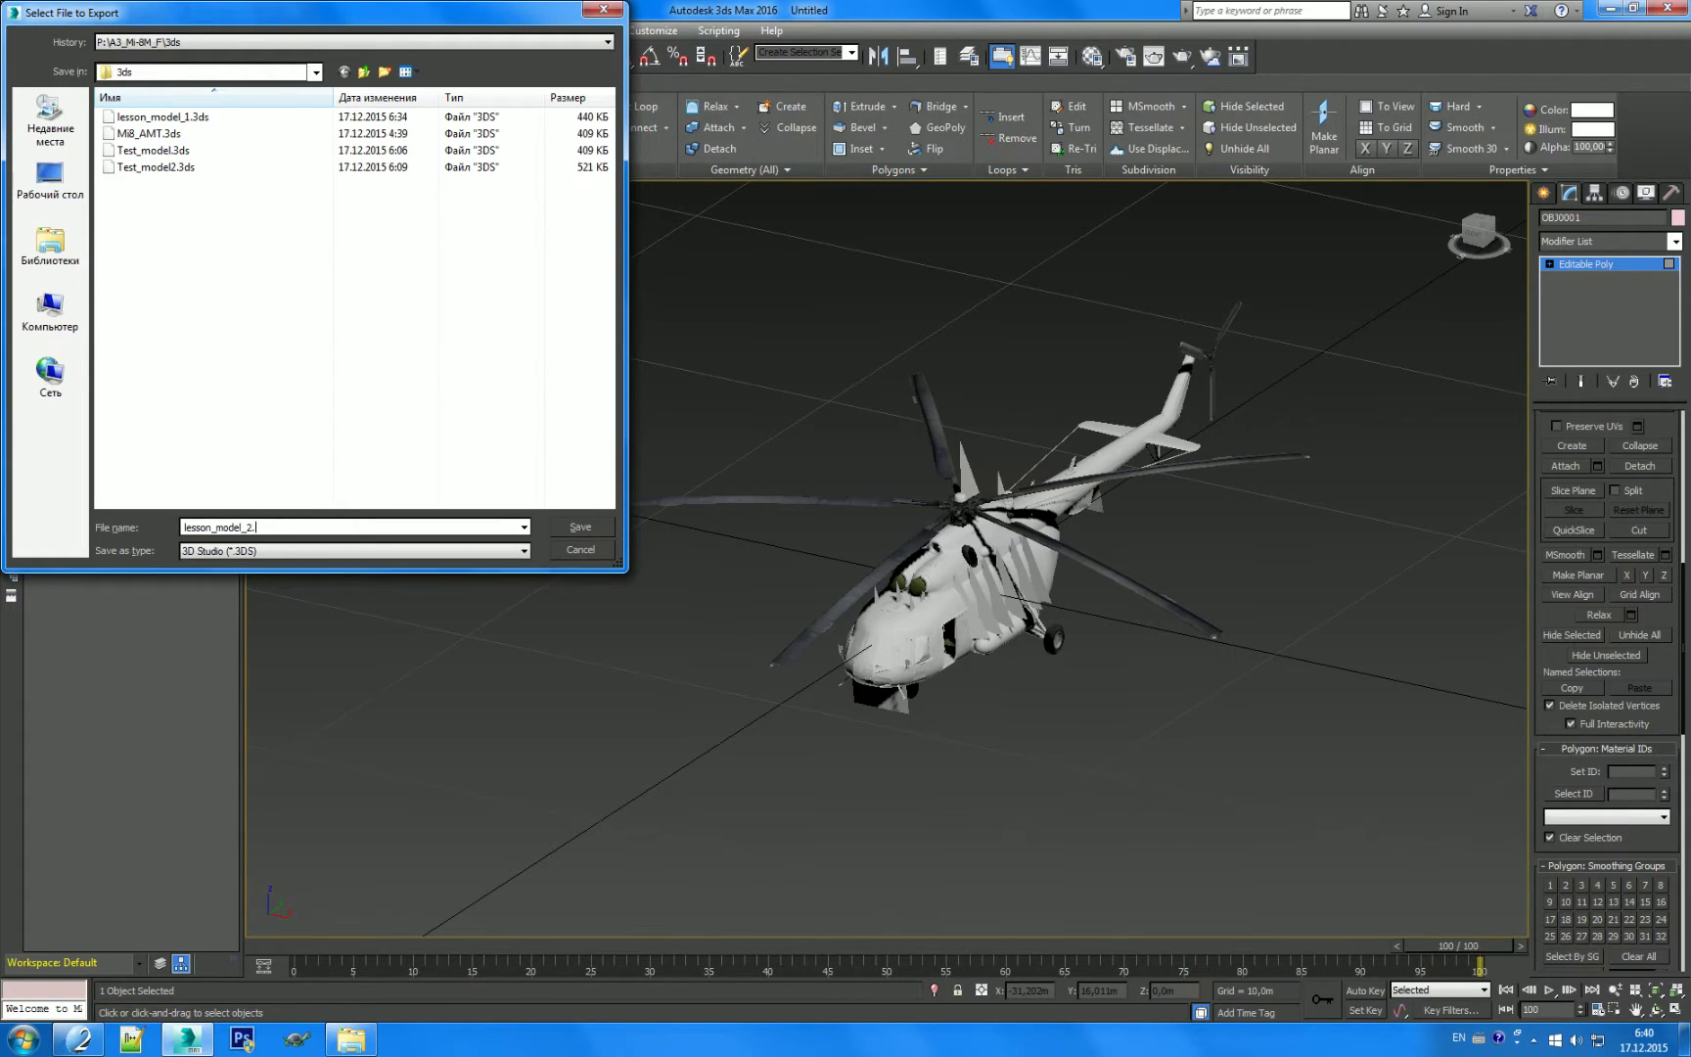
type("eds")
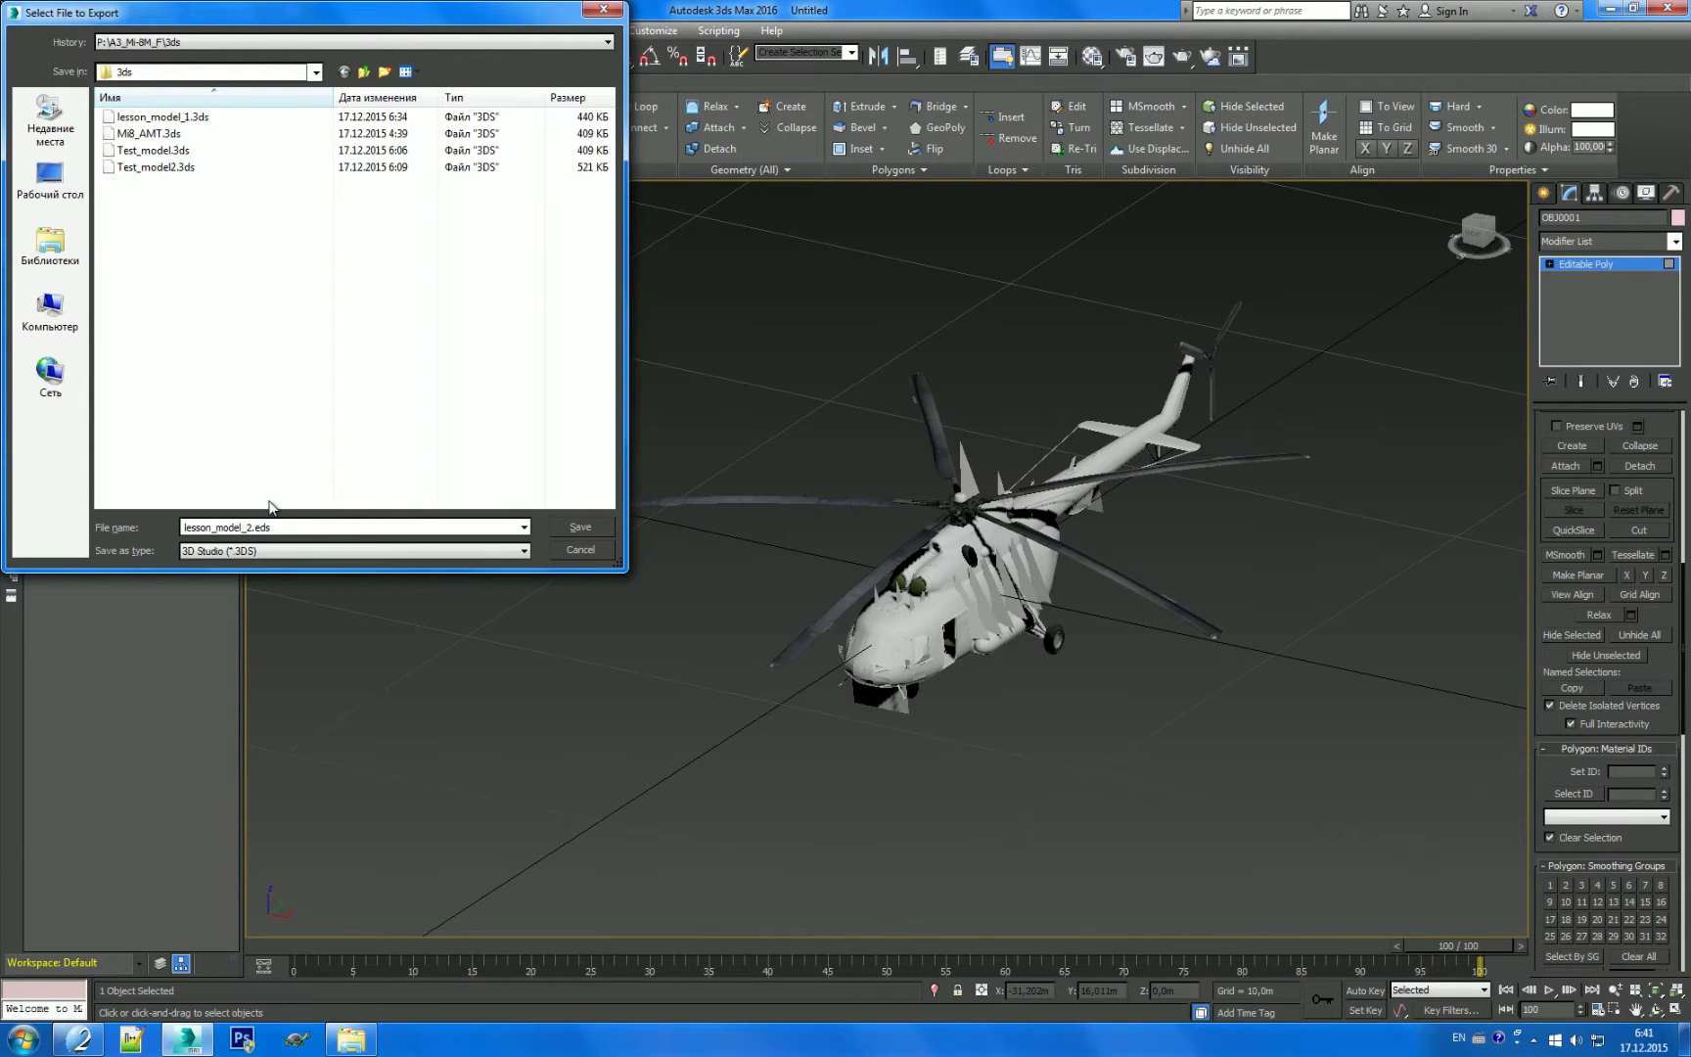
left_click(589, 526)
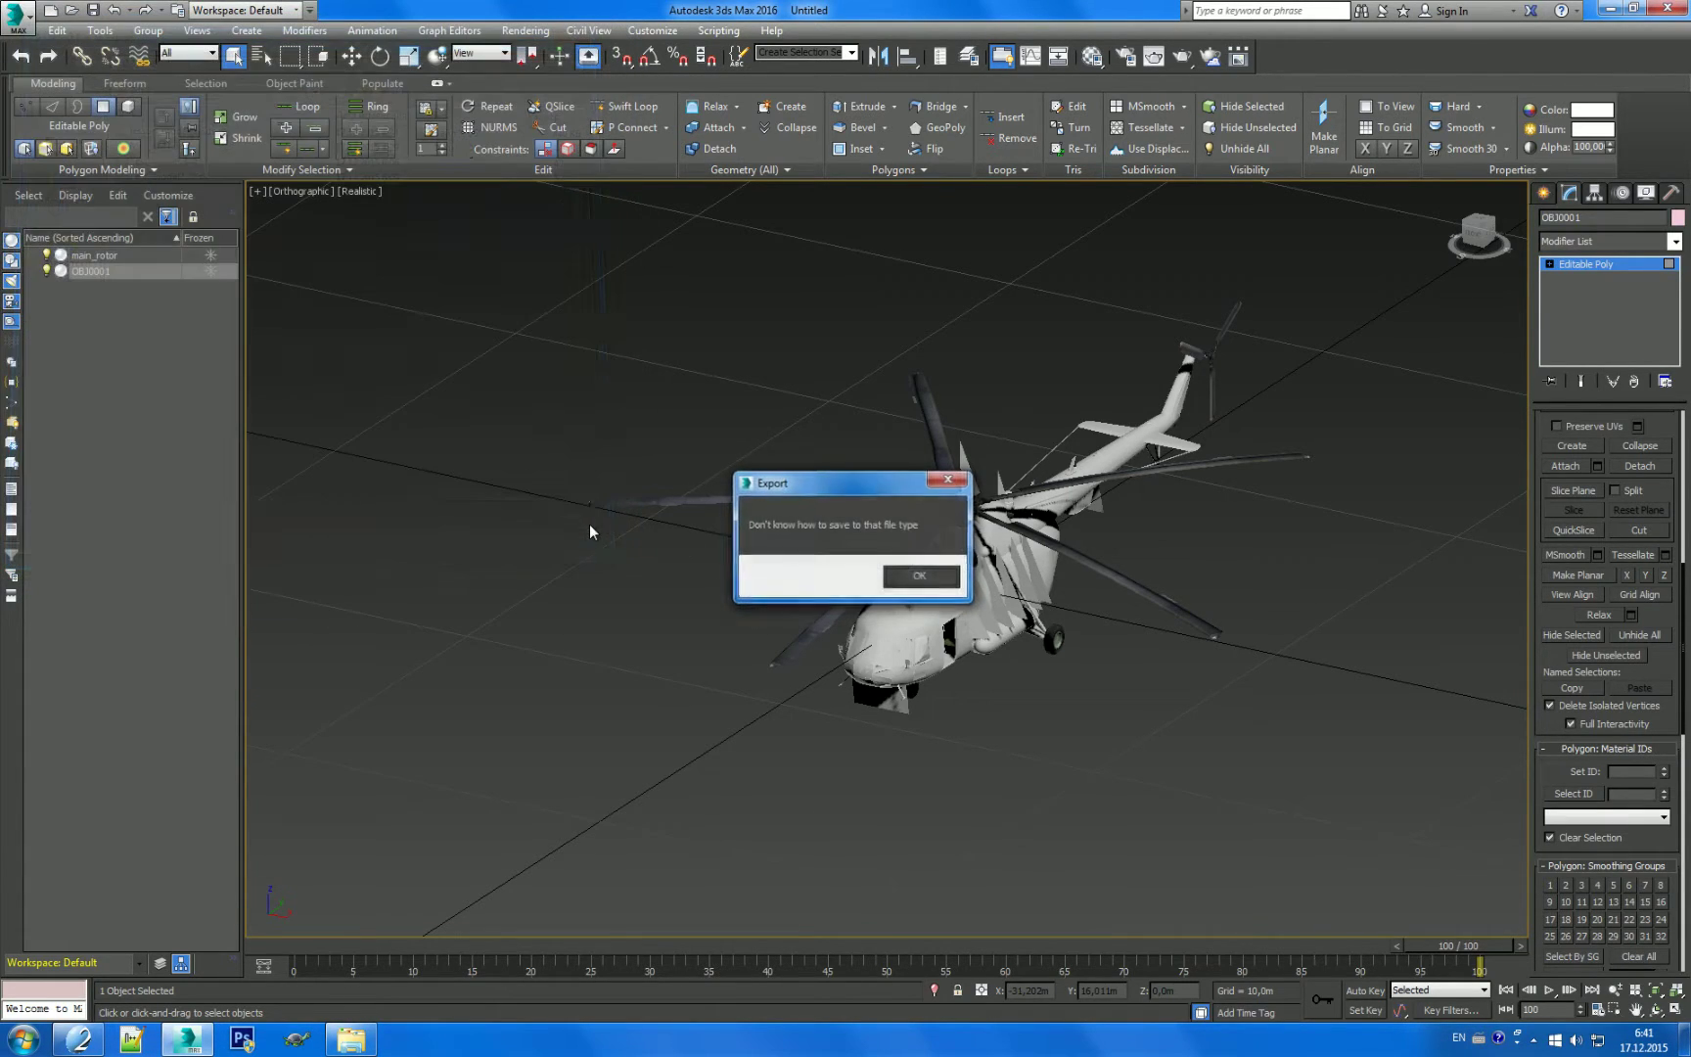
left_click(921, 576)
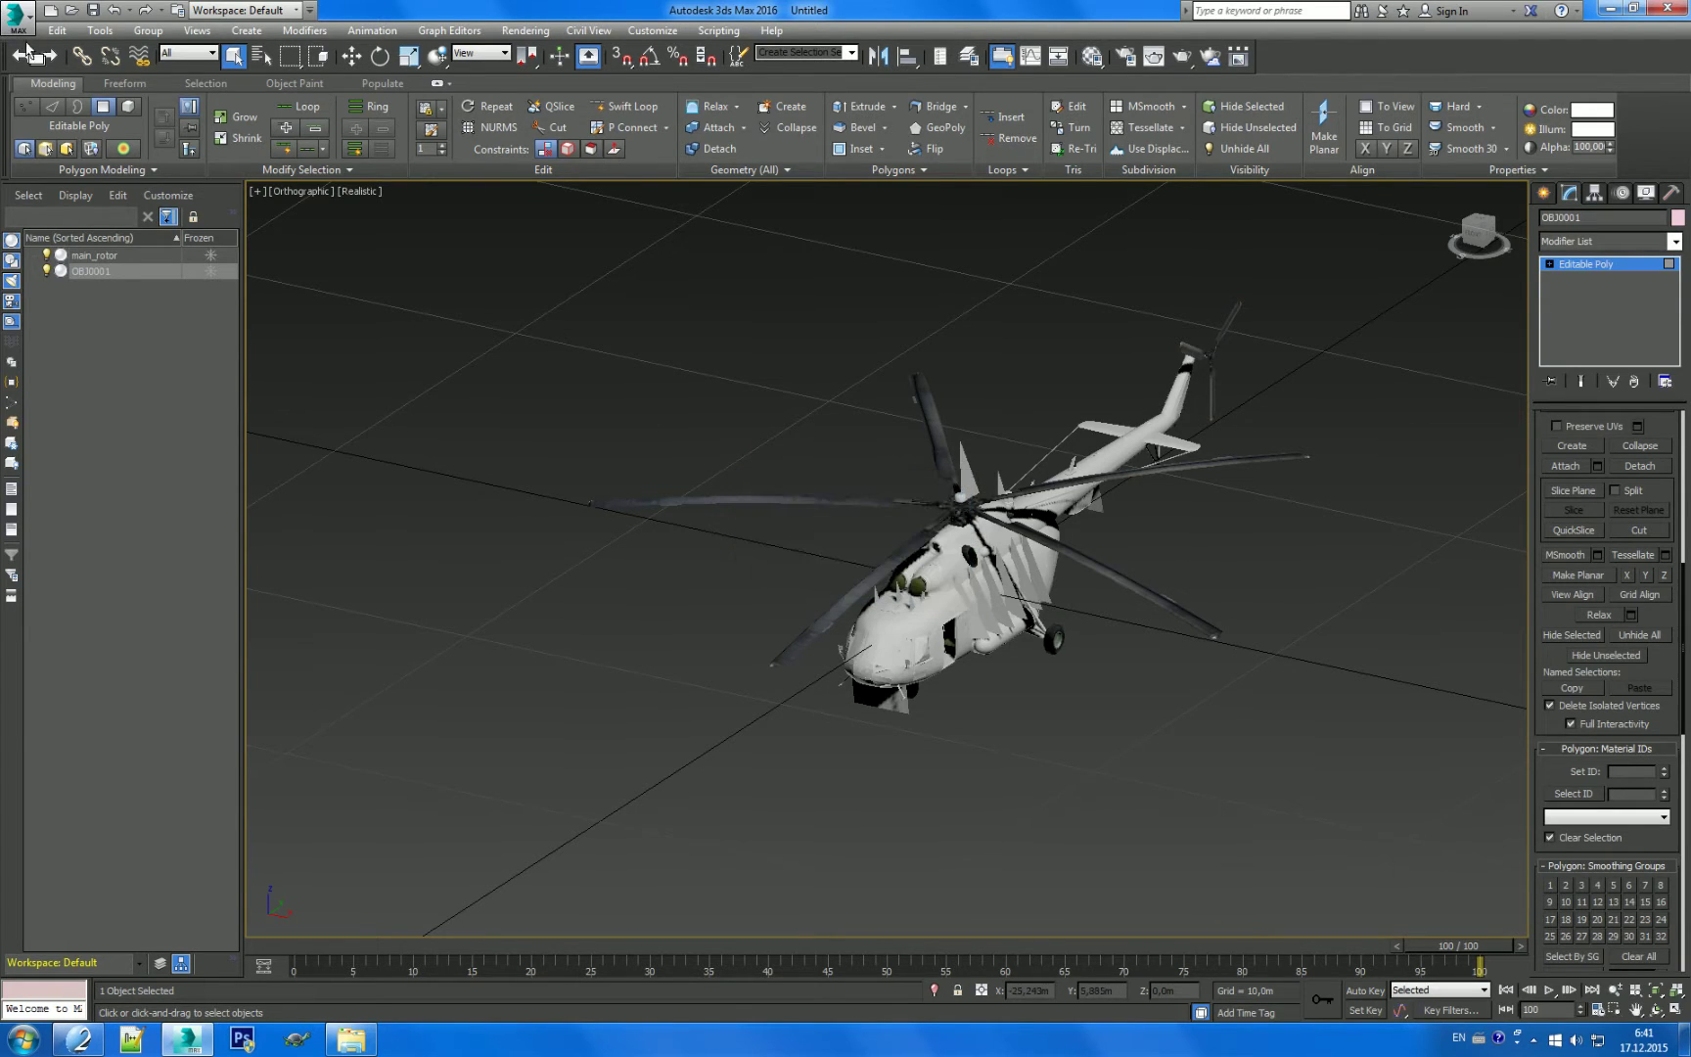
left_click(22, 16)
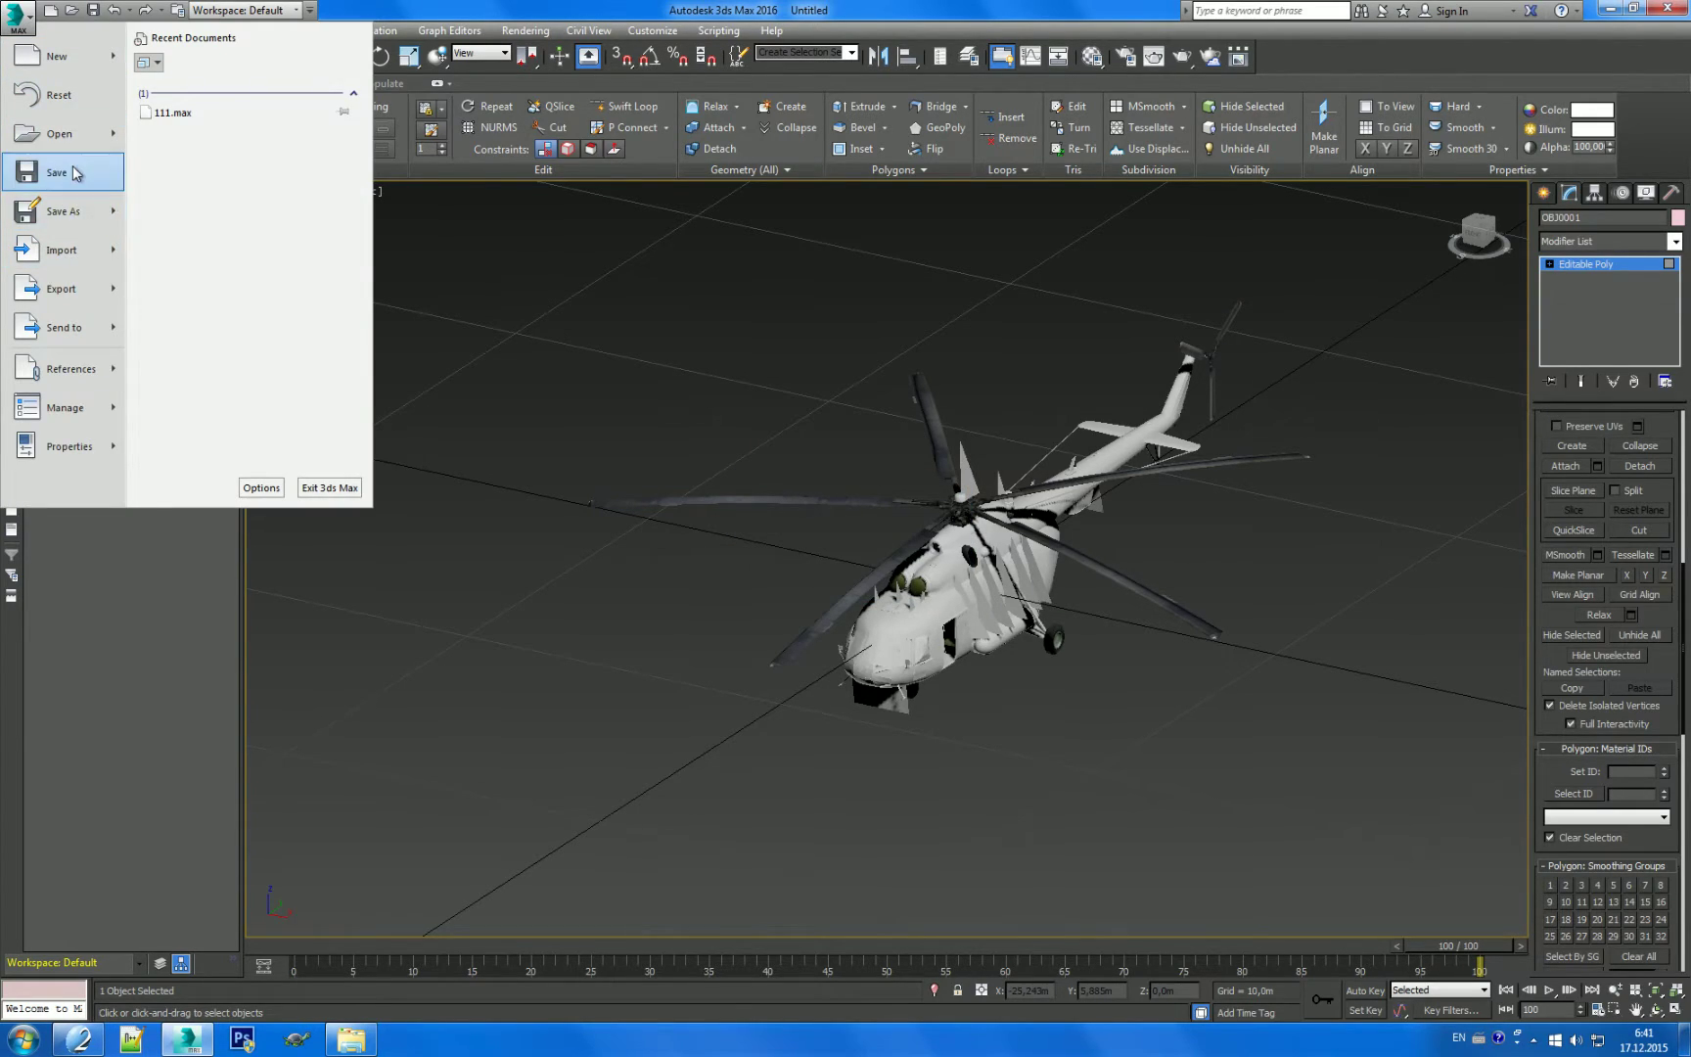
left_click(86, 210)
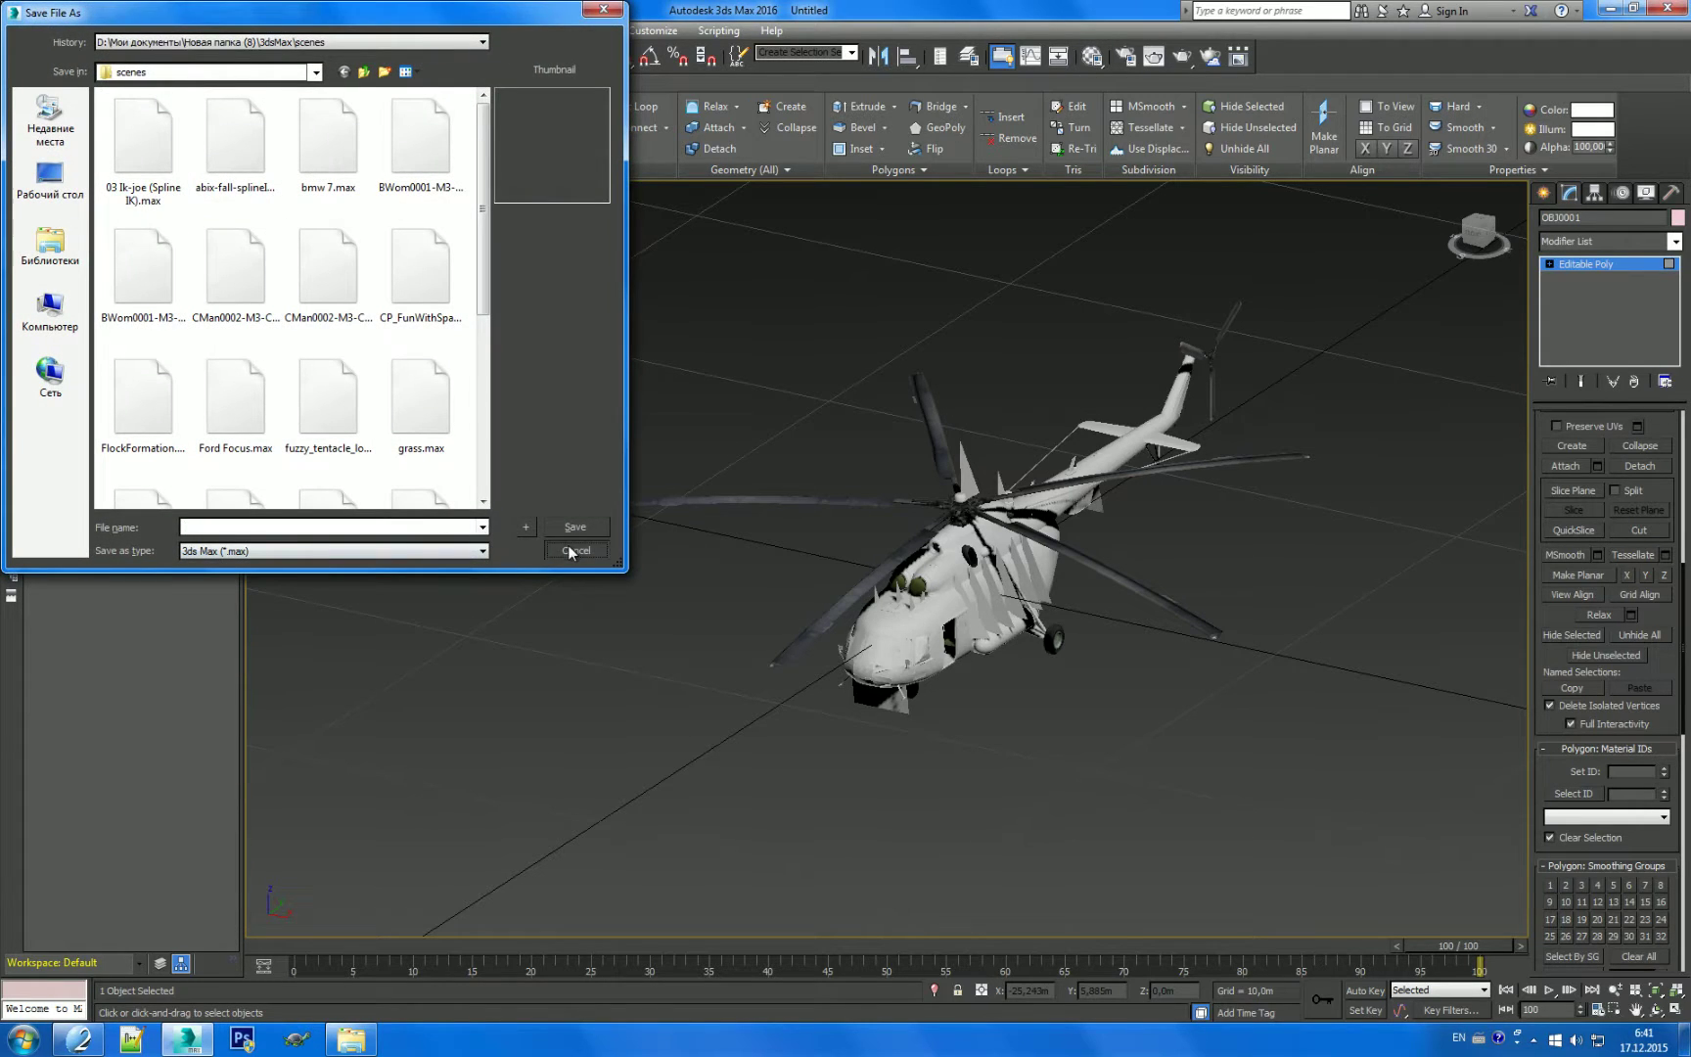
left_click(575, 551)
Step: Export the scene as a 3DS file into the 3ds folder, preserving MAX texture coordinates
left_click(18, 18)
left_click(82, 286)
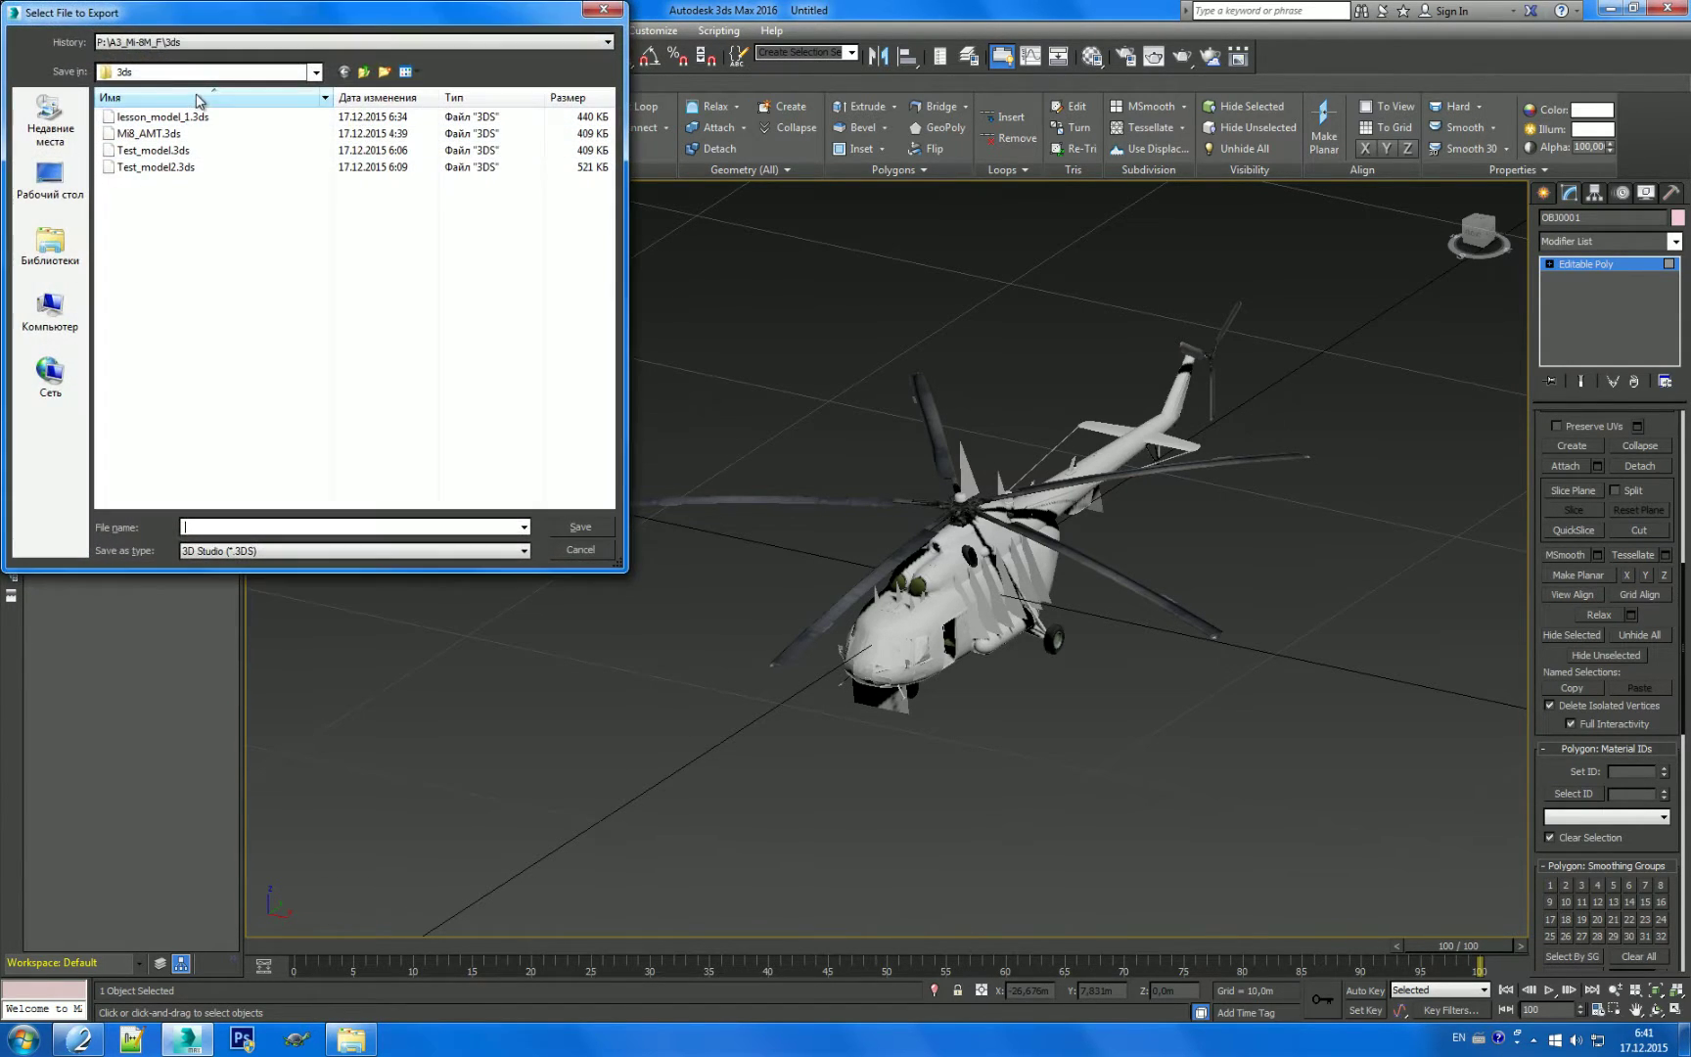
left_click(252, 528)
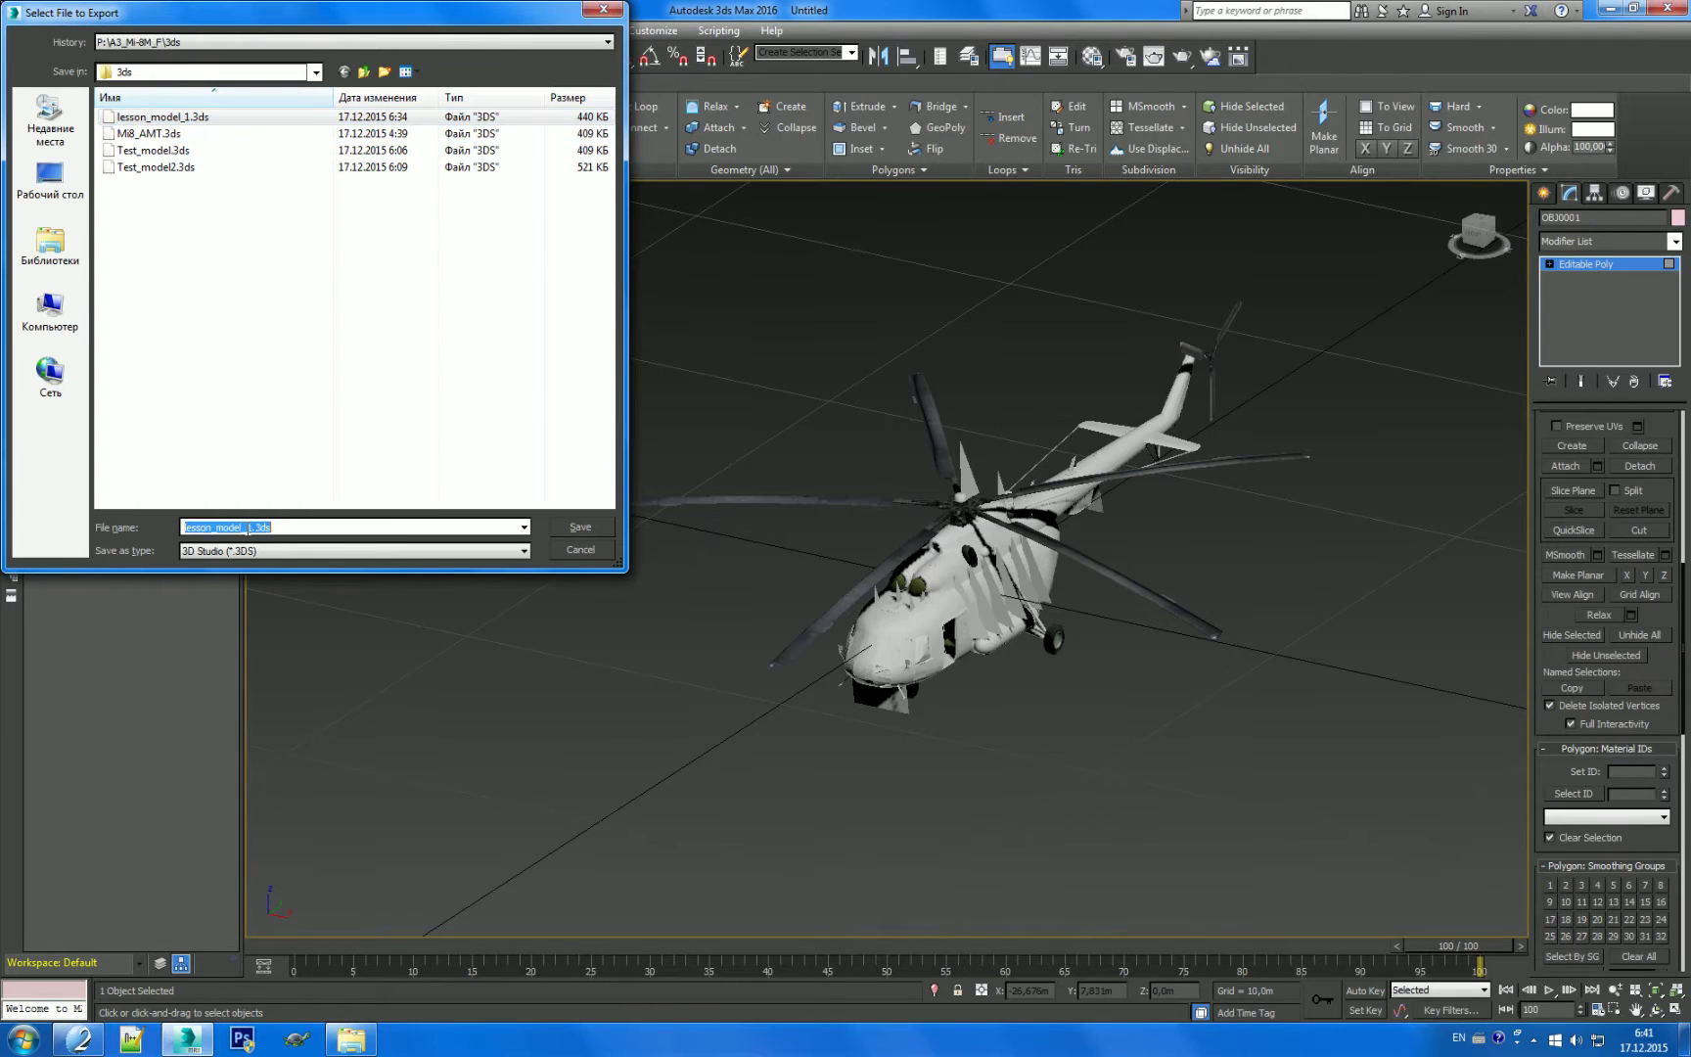
left_click(584, 527)
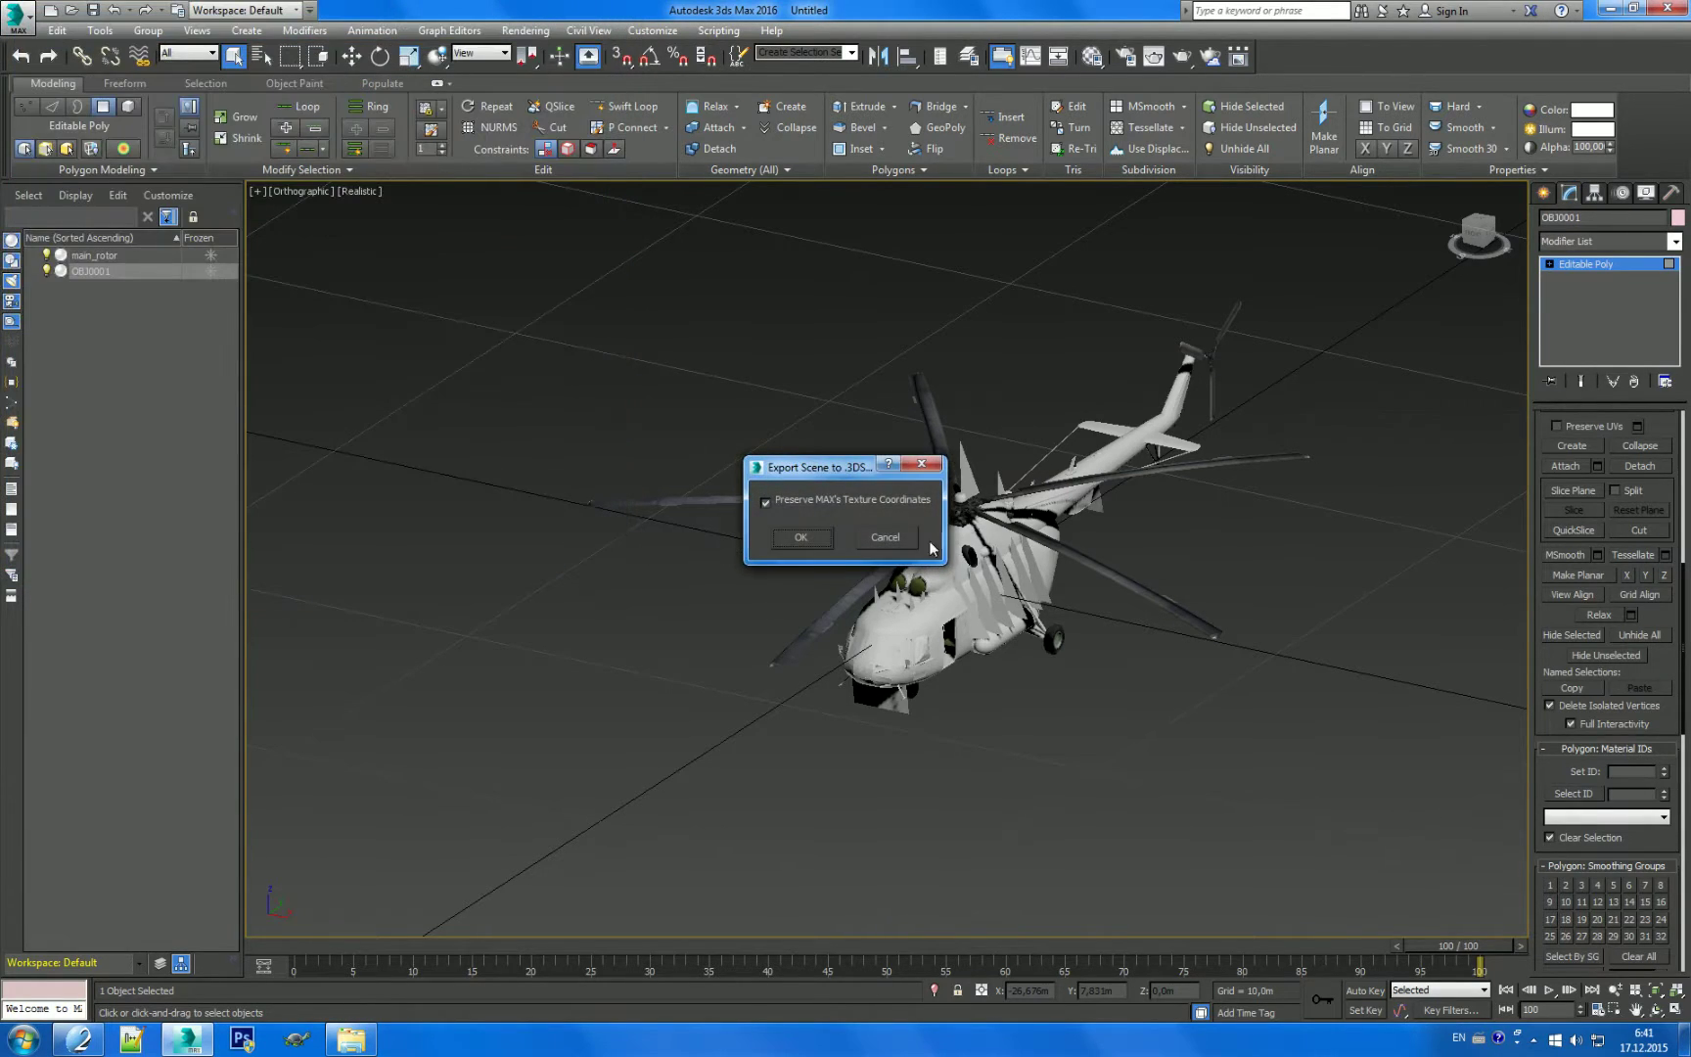
left_click(804, 537)
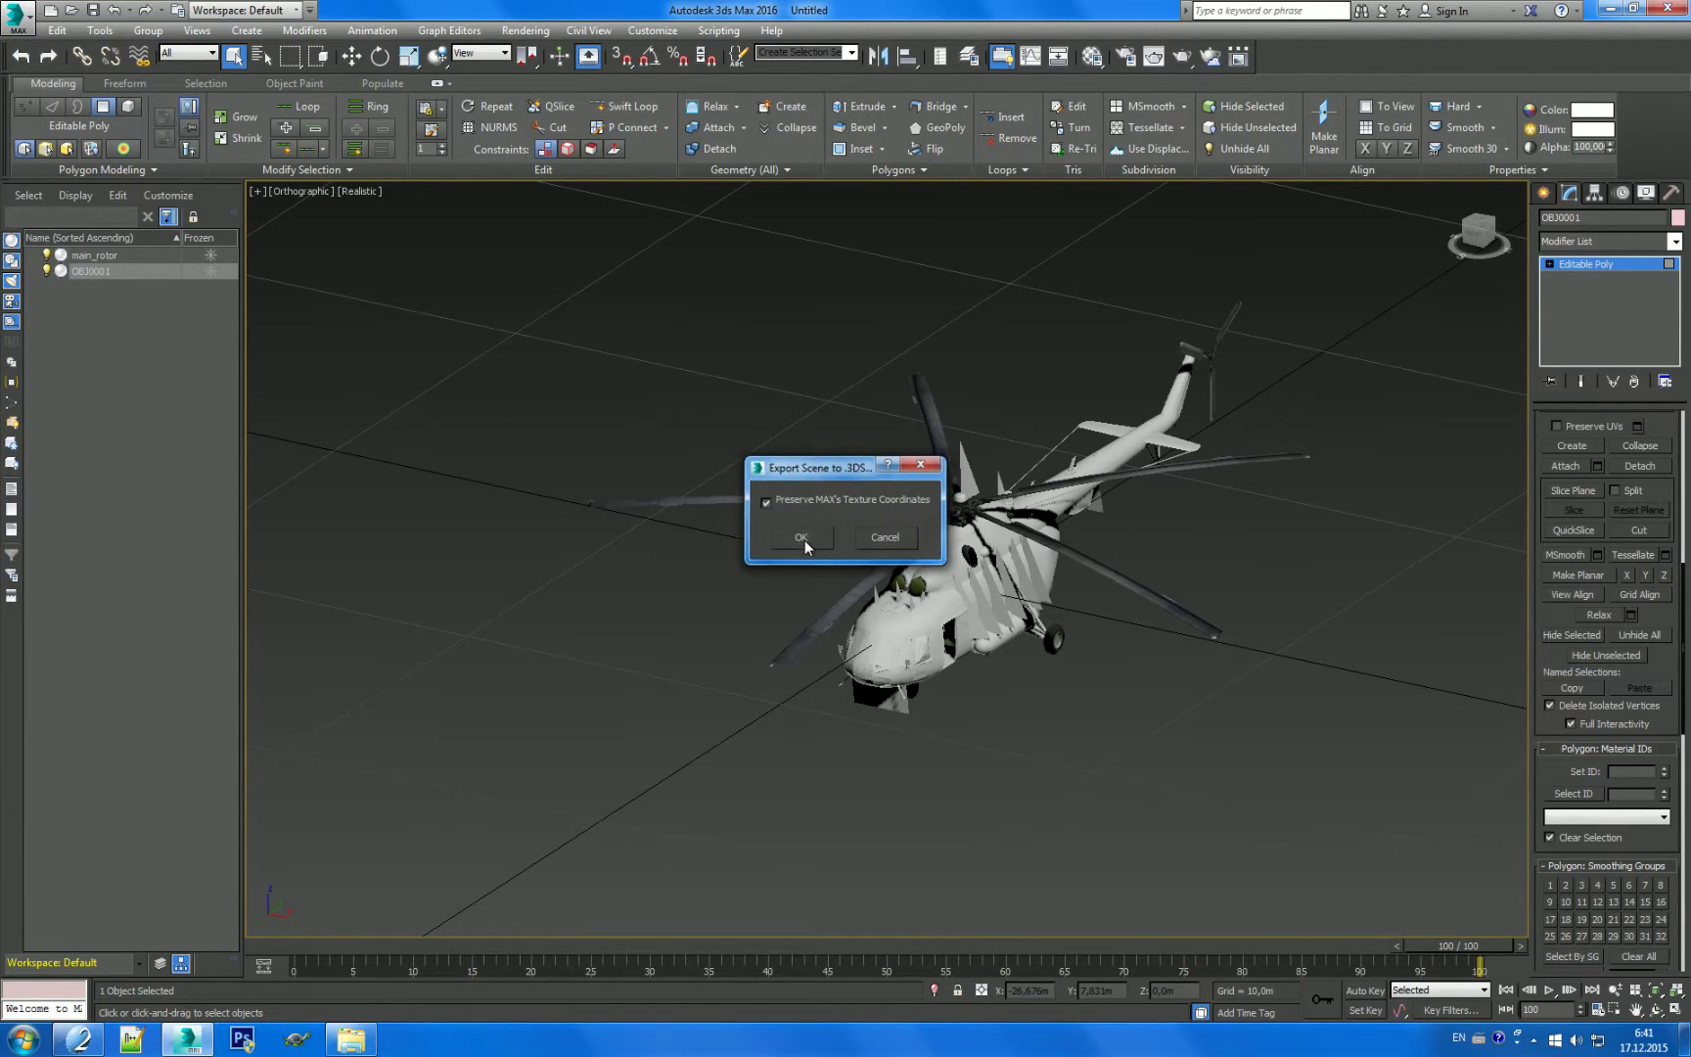
left_click(98, 1038)
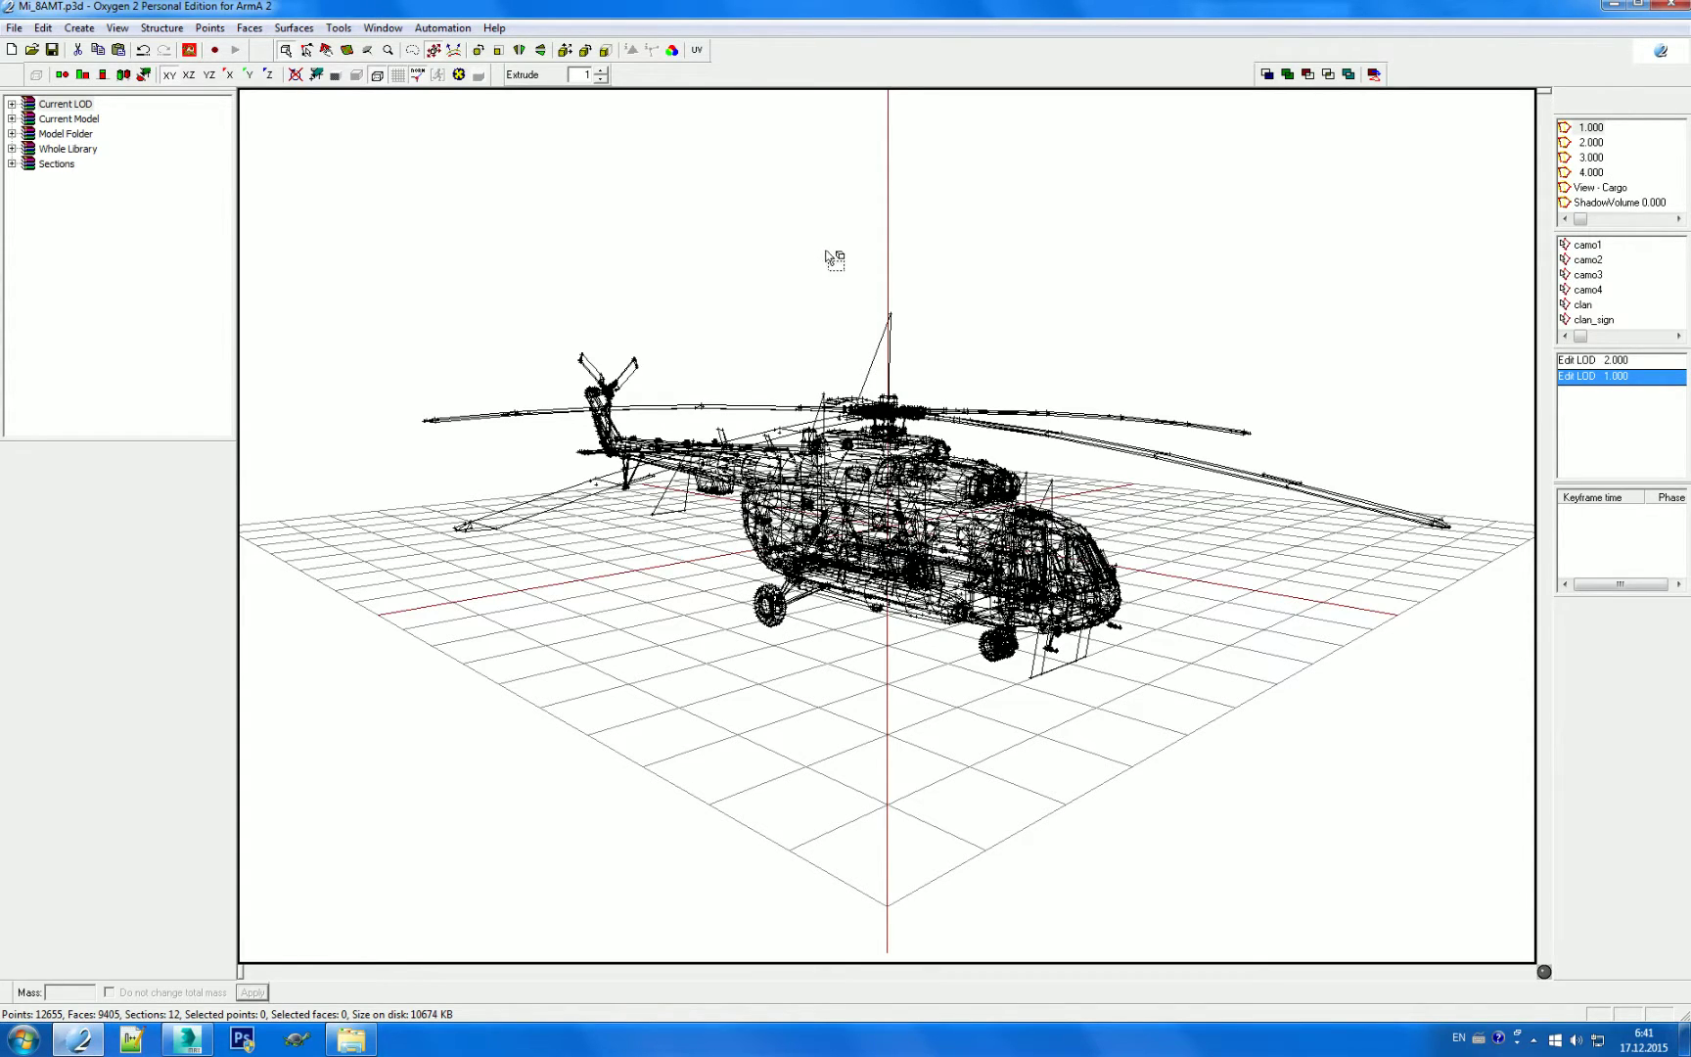
Step: Start a 3D Studio import in Oxygen 2 and open lesson_model_2.3ds from the 3ds folder
scroll(830, 276, "down", 1)
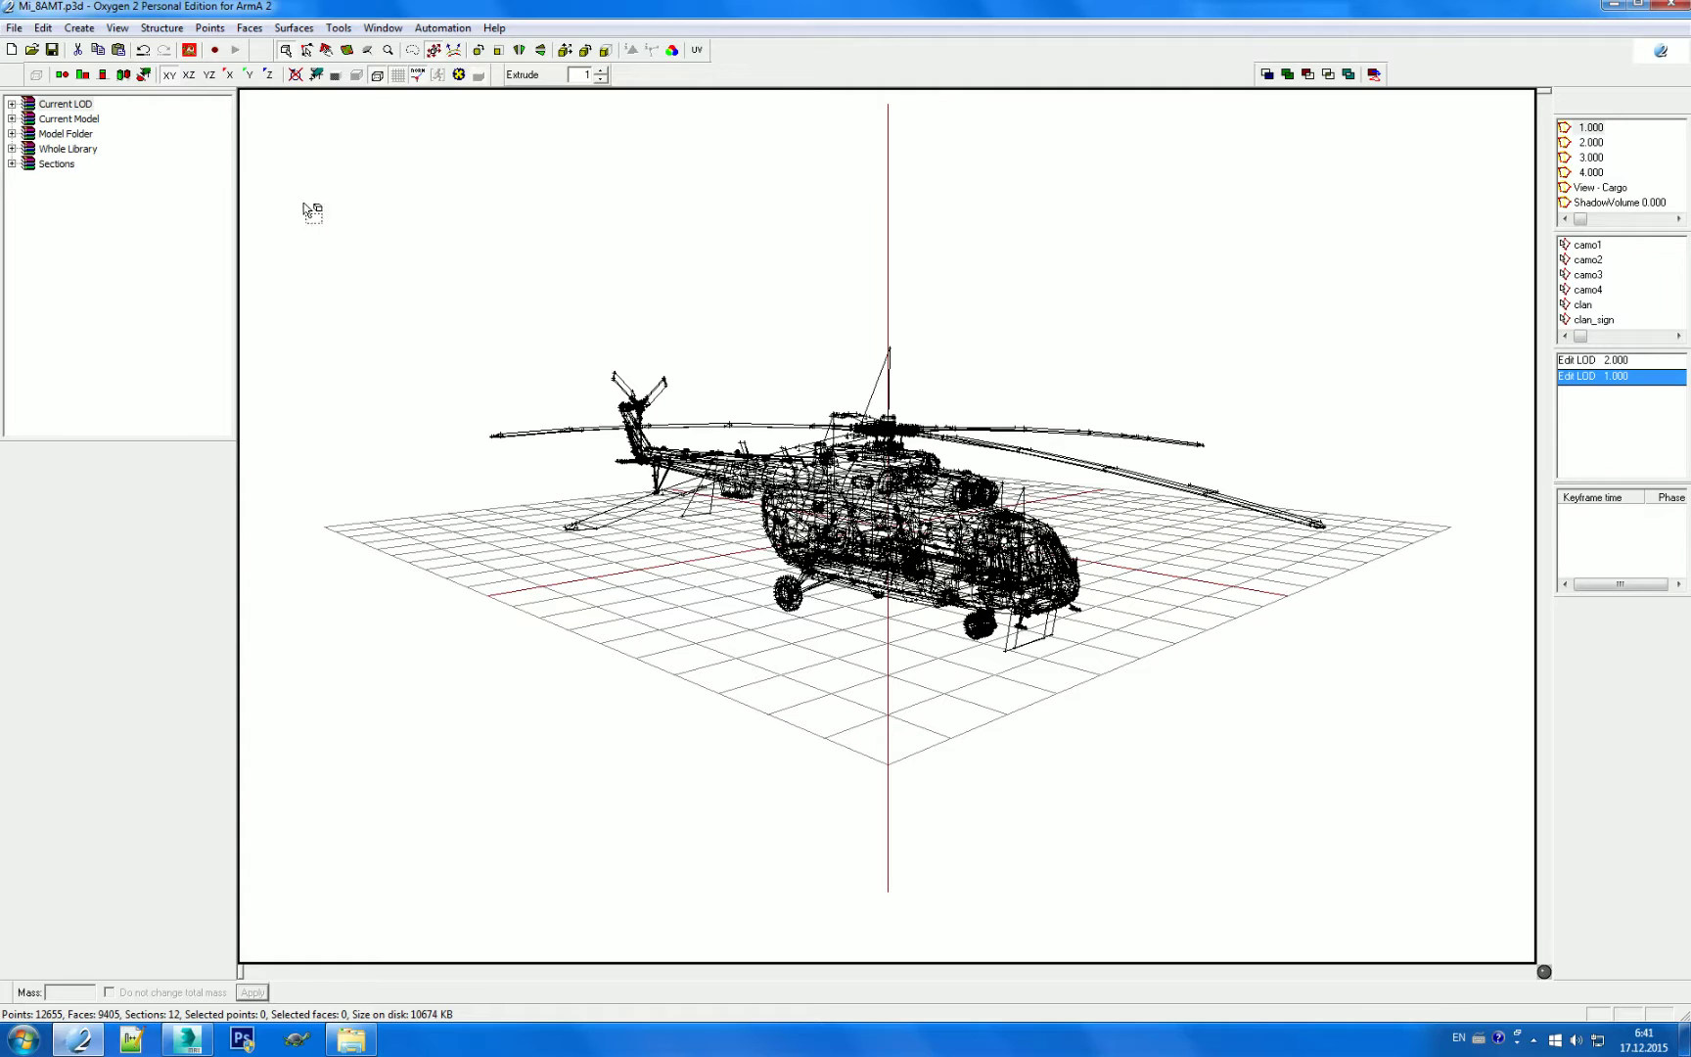
left_click(14, 27)
mouse_move(46, 185)
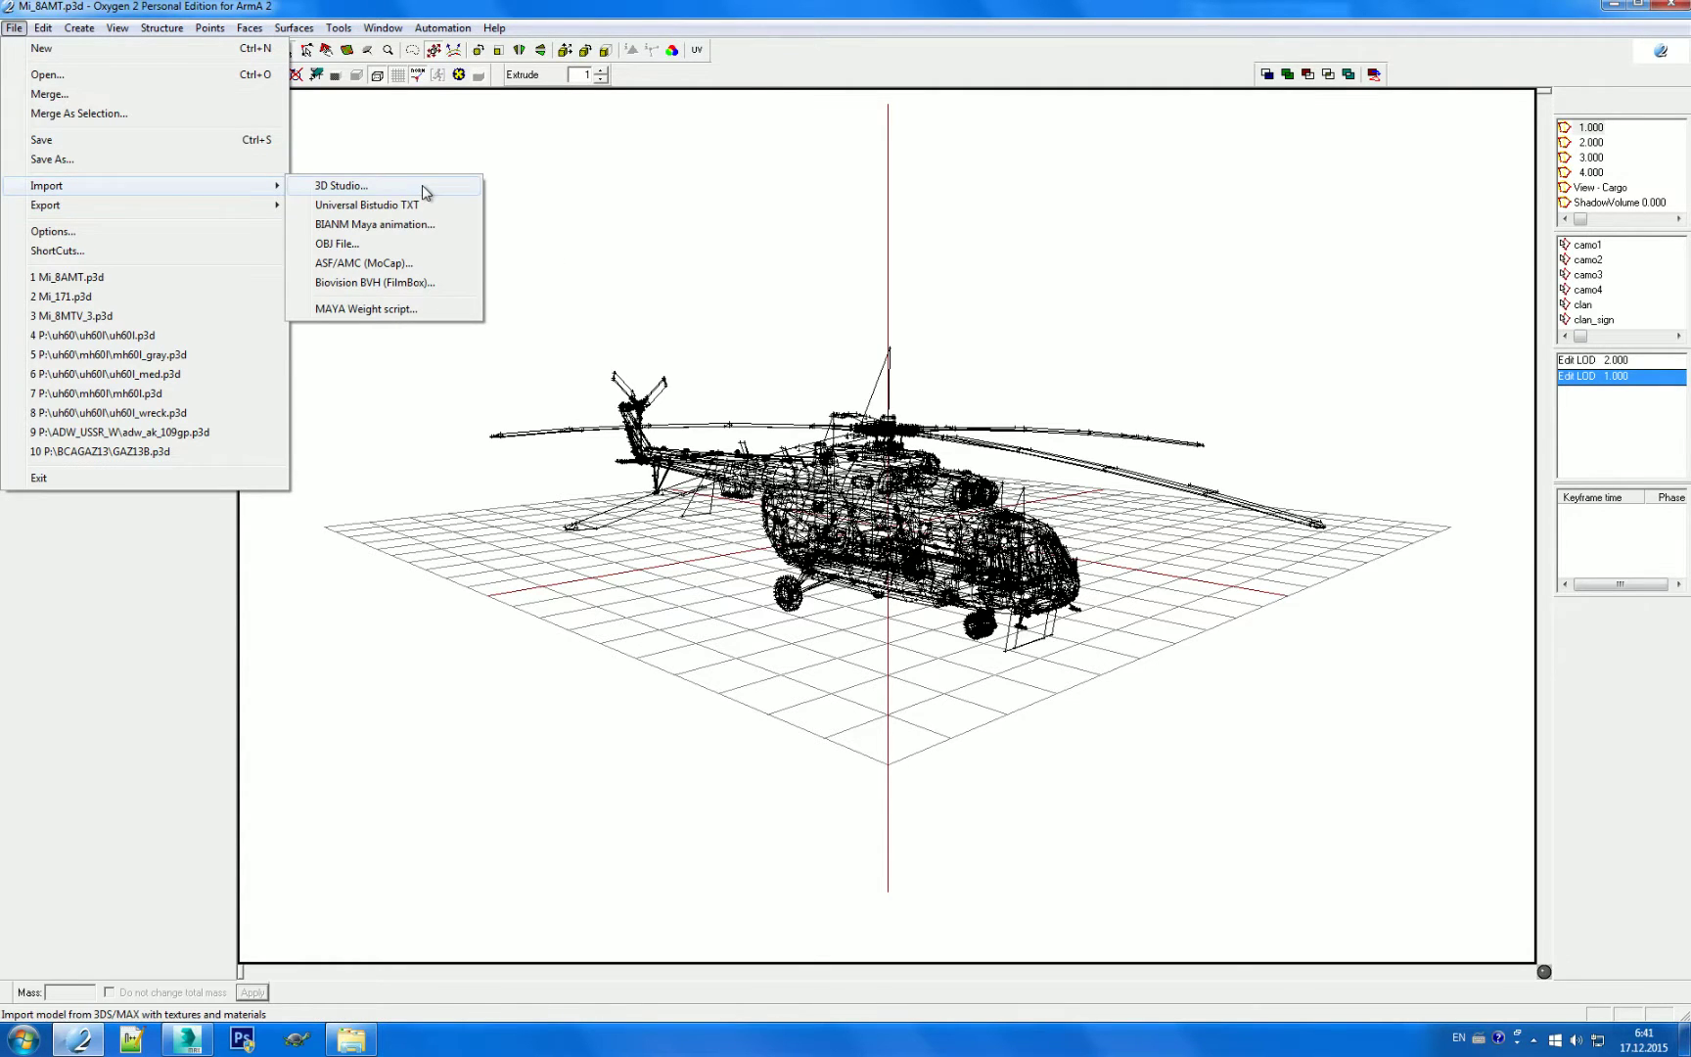
left_click(426, 193)
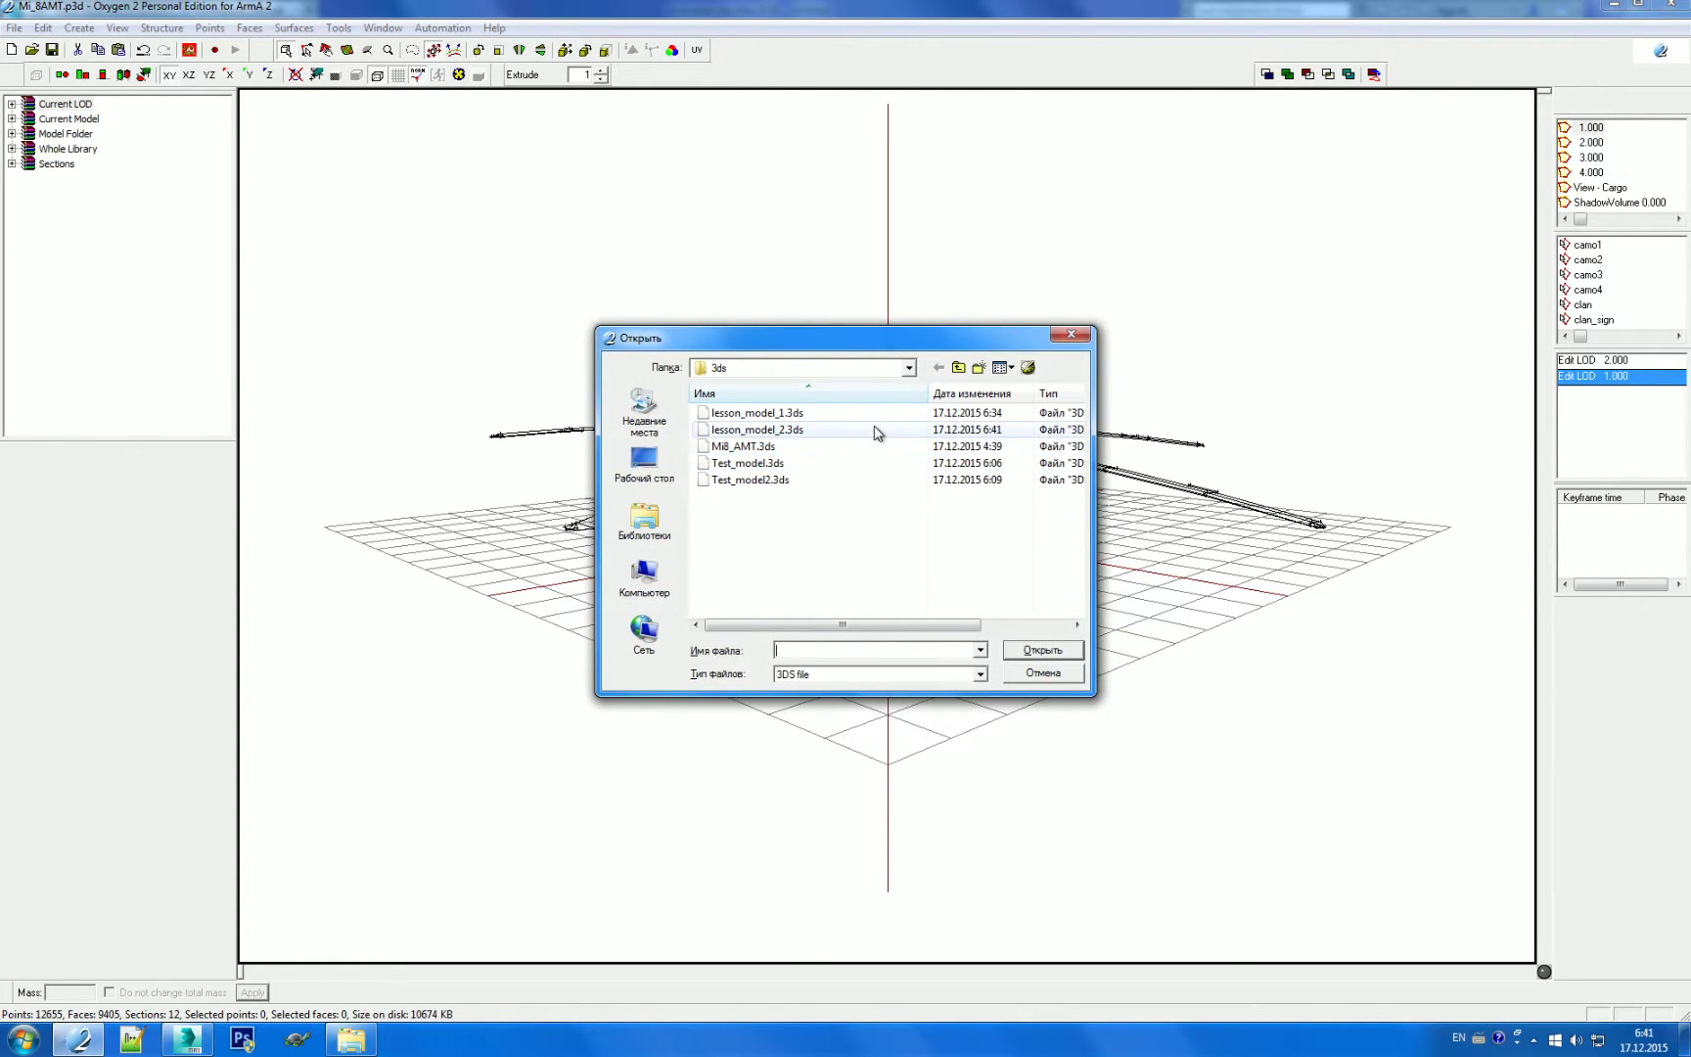
left_click(874, 432)
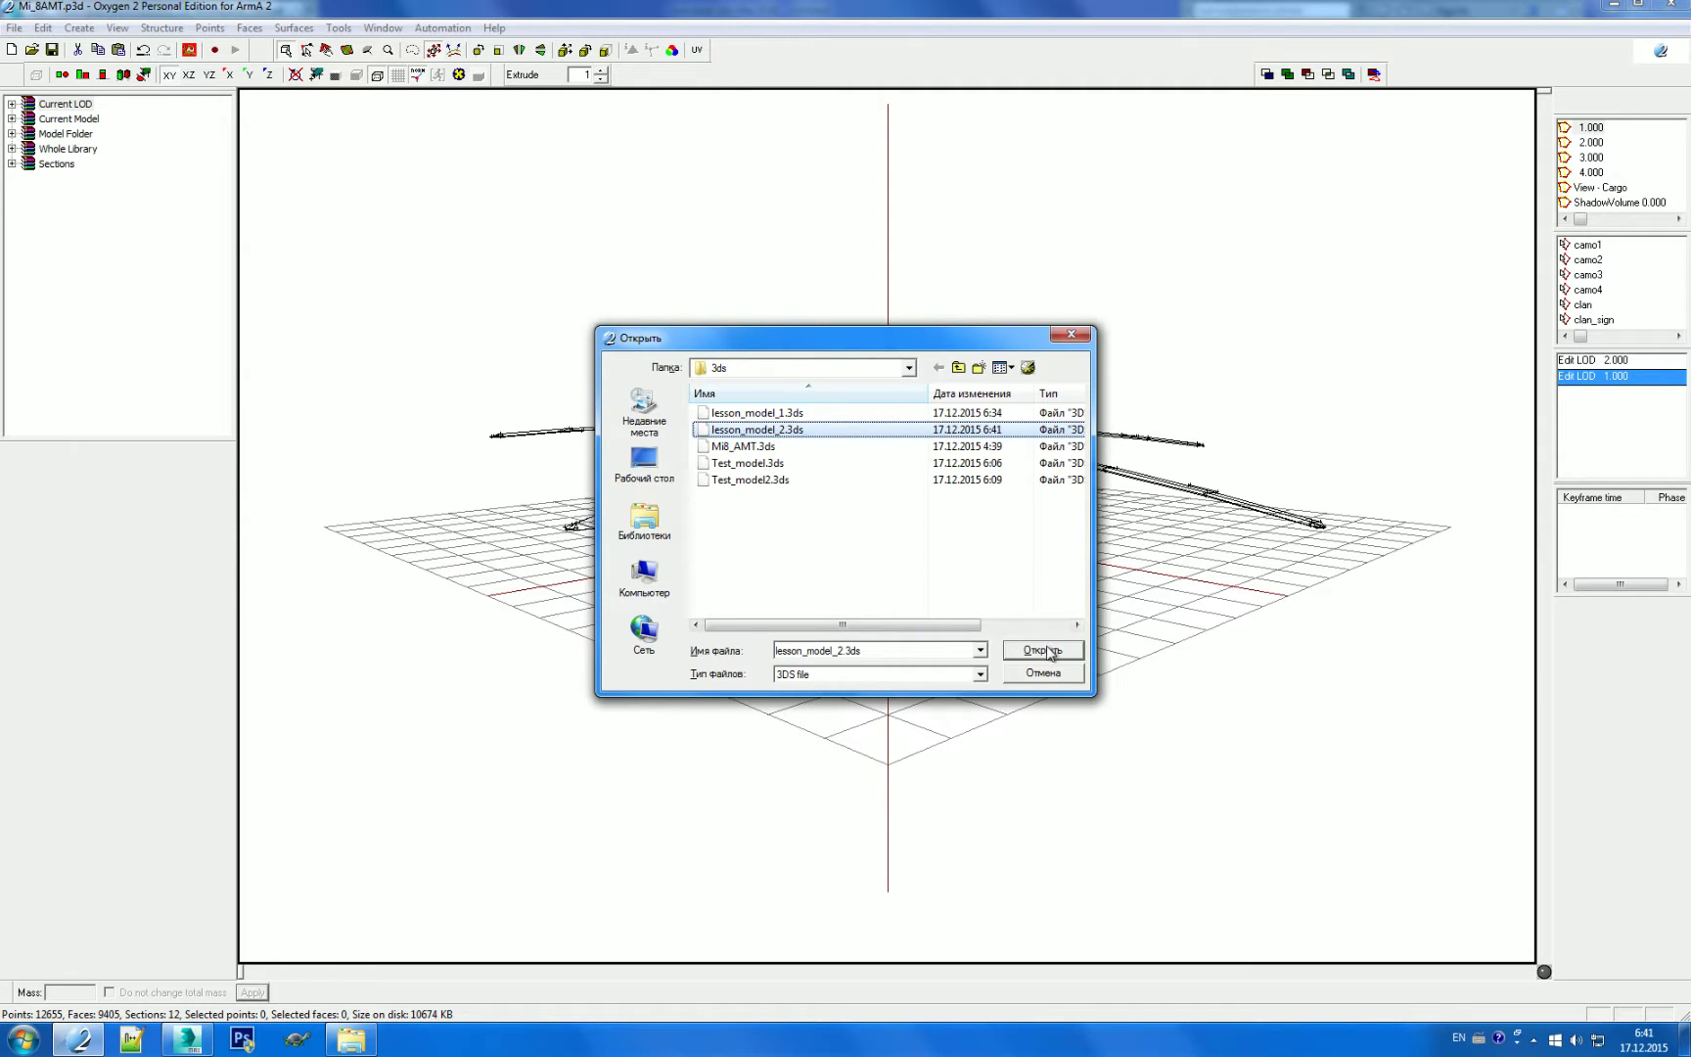
left_click(1046, 651)
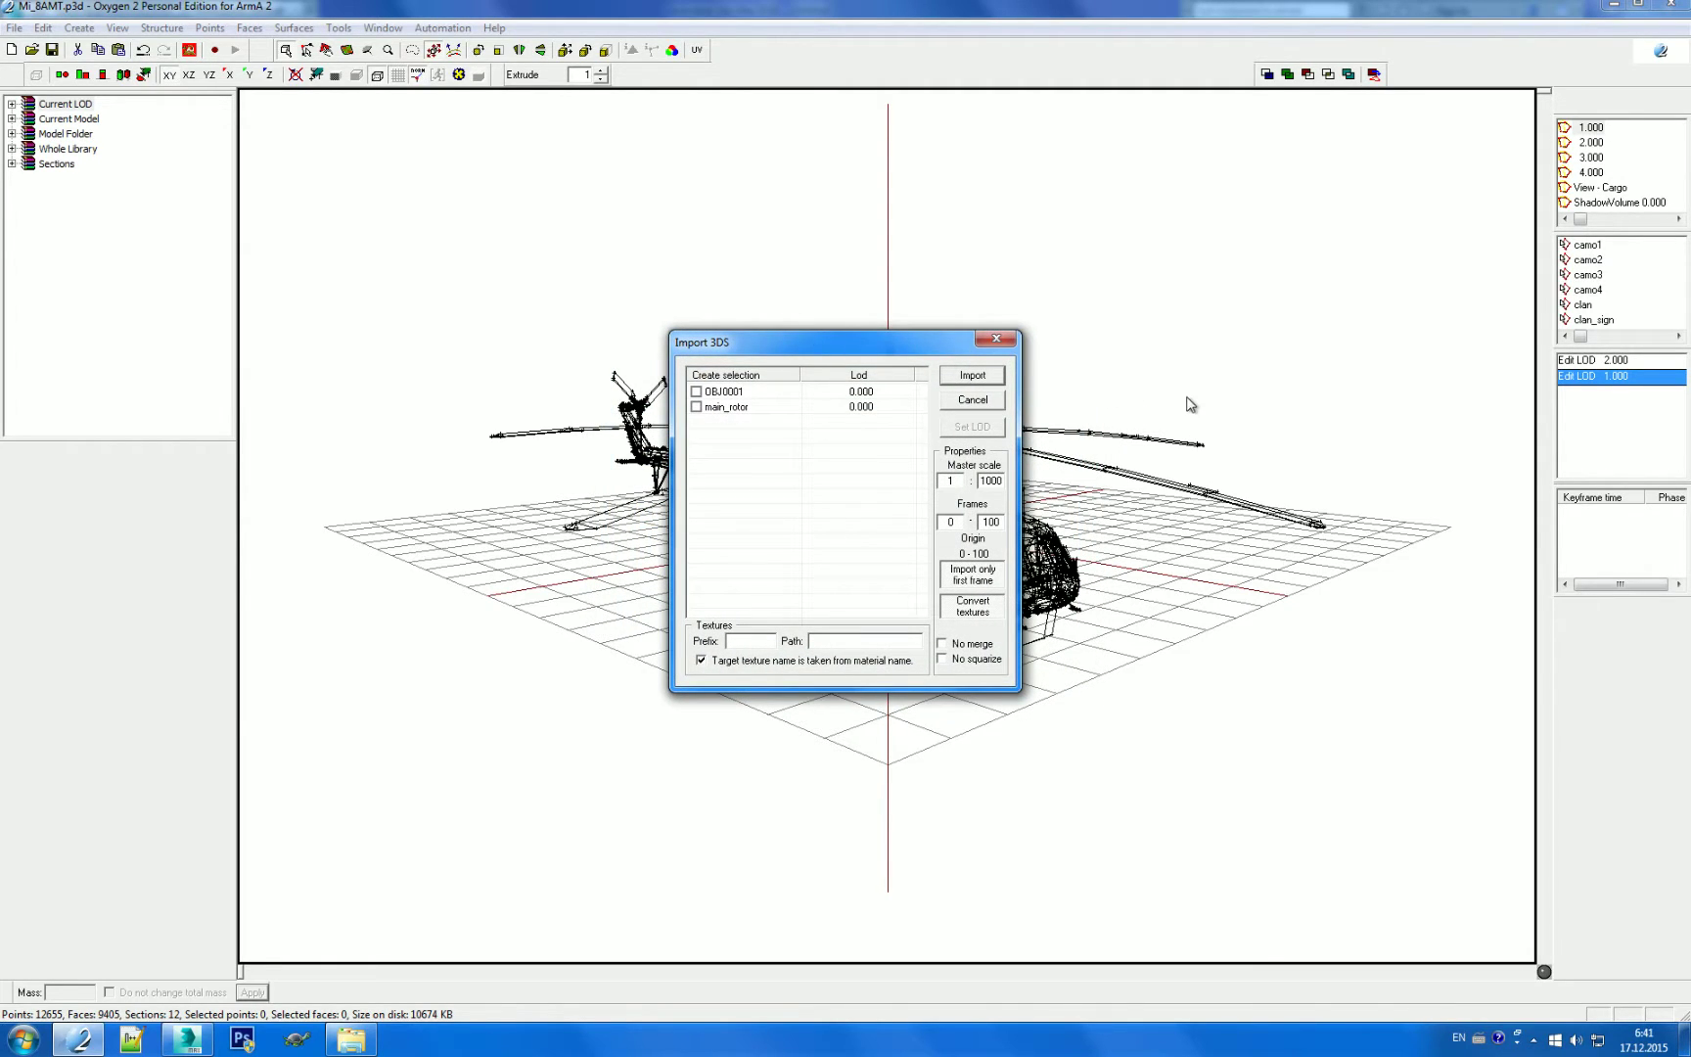
Step: Select OBJ0001 and main_rotor in the import list and assign them resolution LOD 0
left_click(725, 407)
left_click(725, 395, "shift")
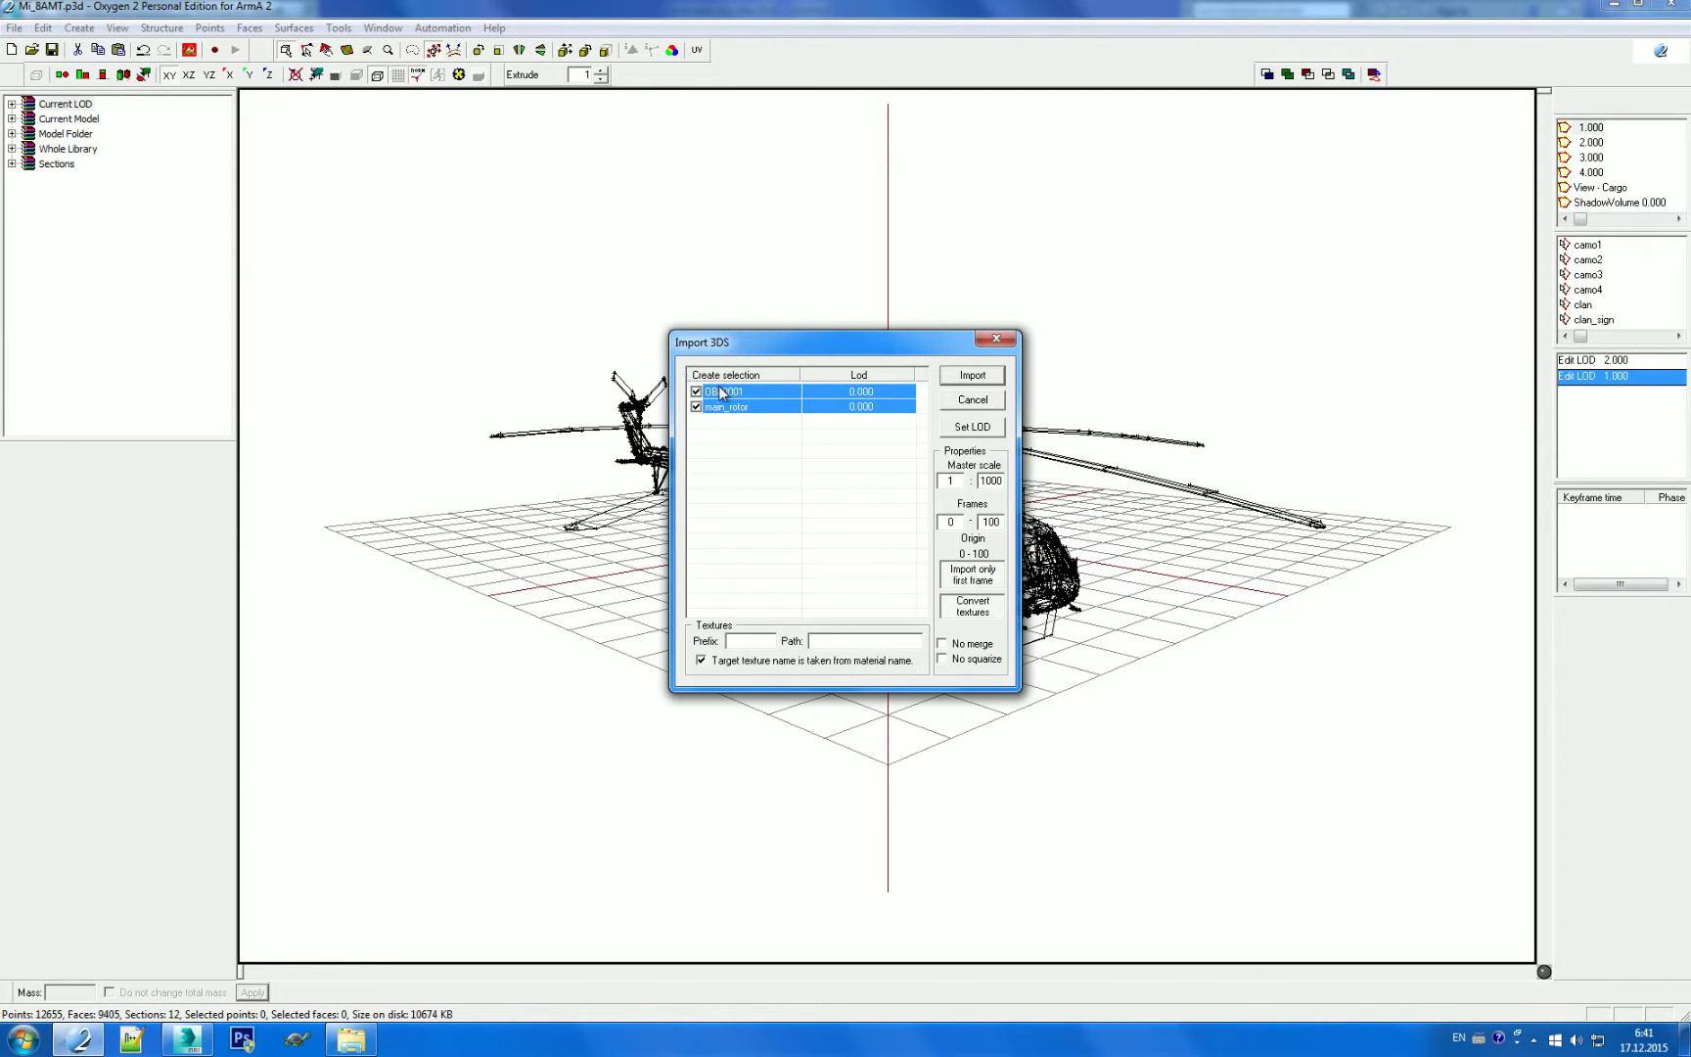
left_click(721, 394)
left_click(754, 435)
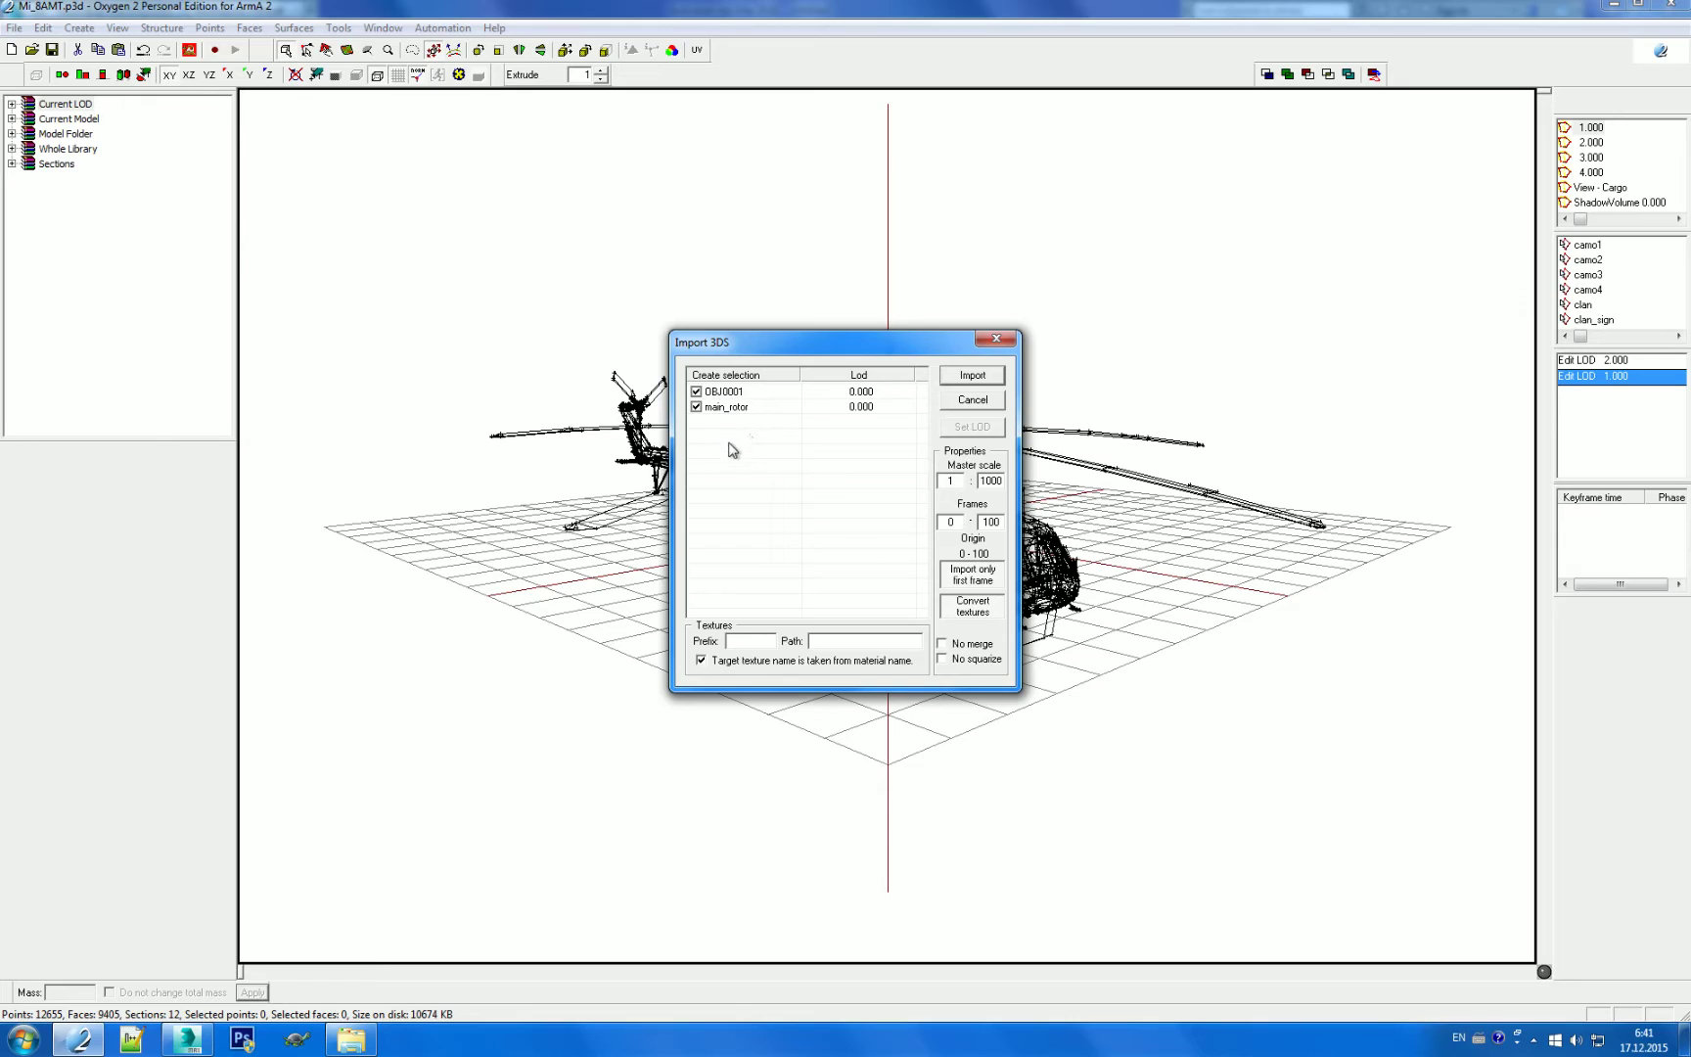
left_click(741, 393)
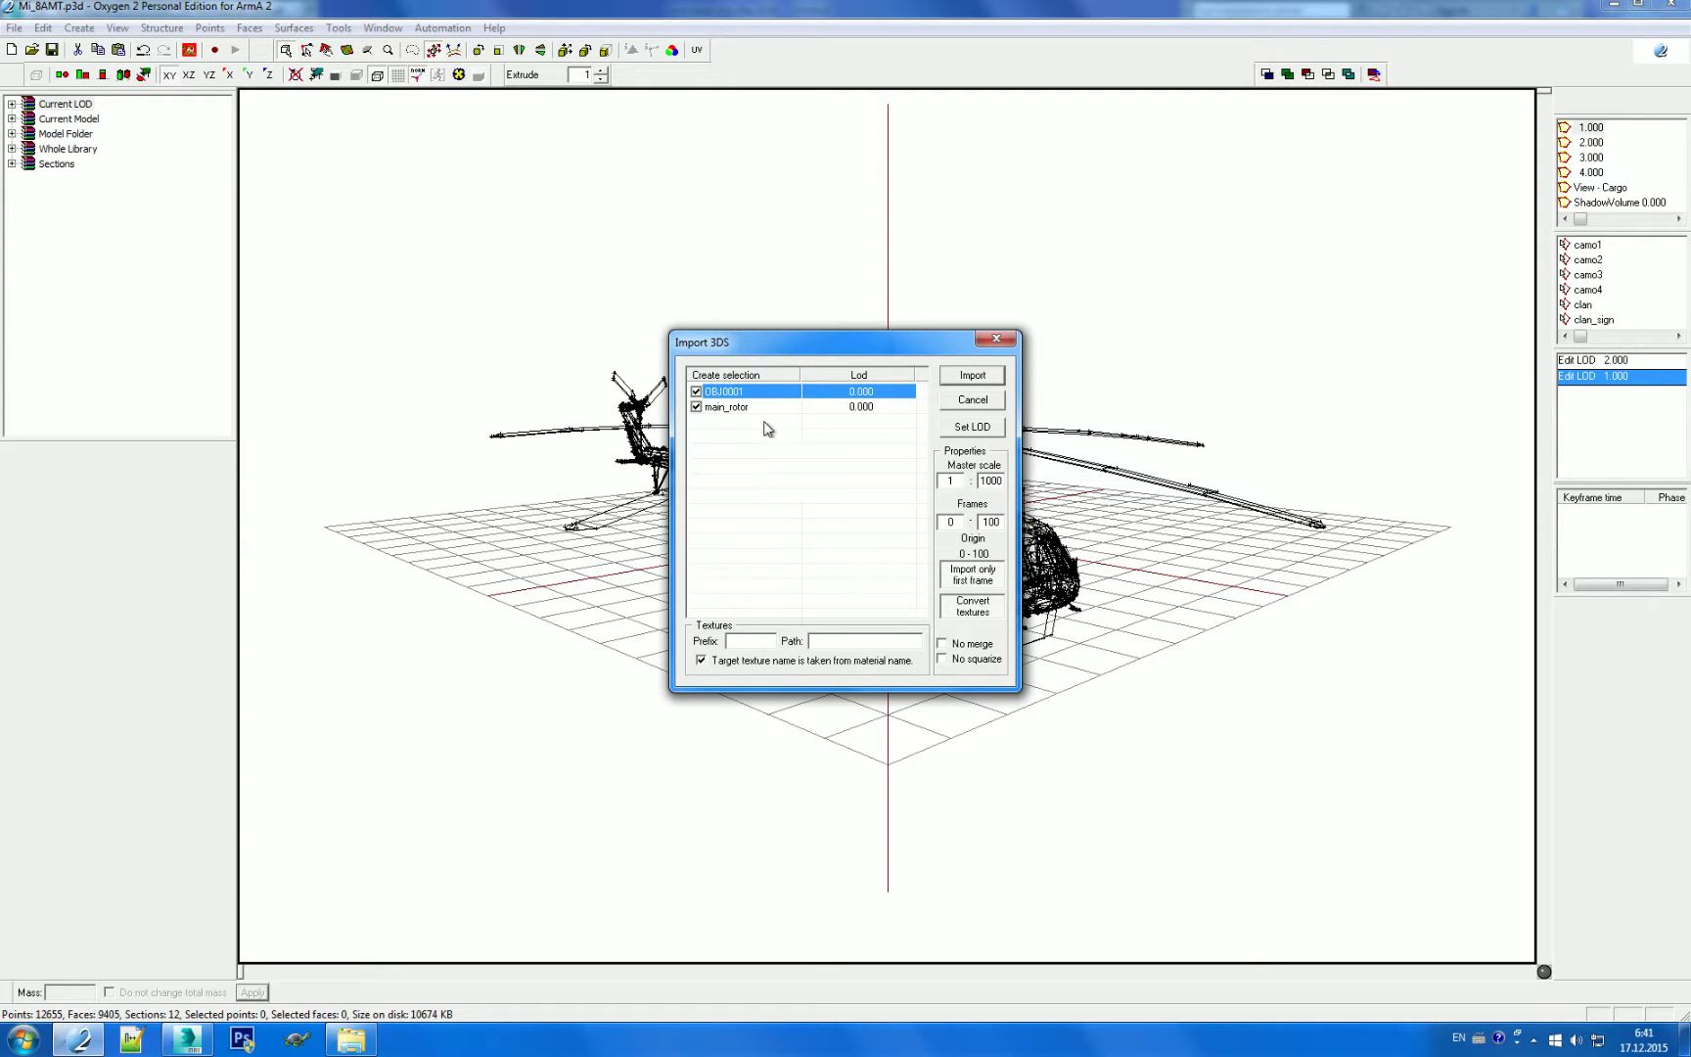
left_click(754, 407, "shift")
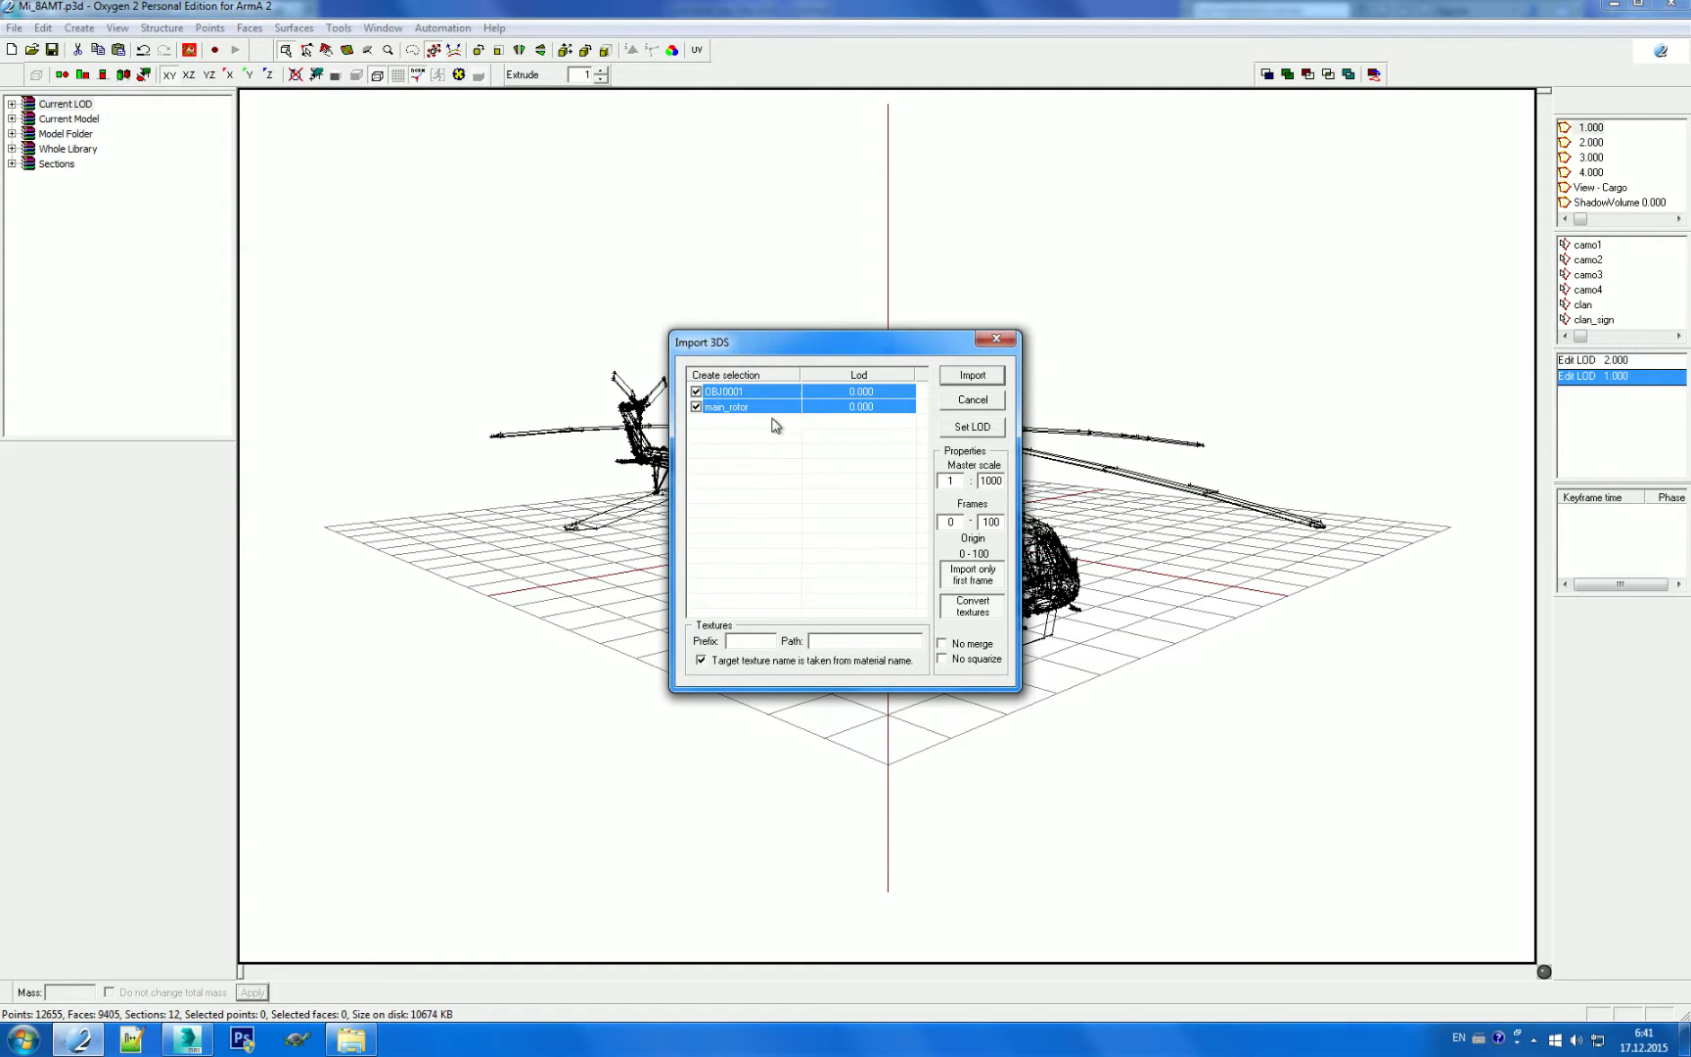
left_click(696, 395)
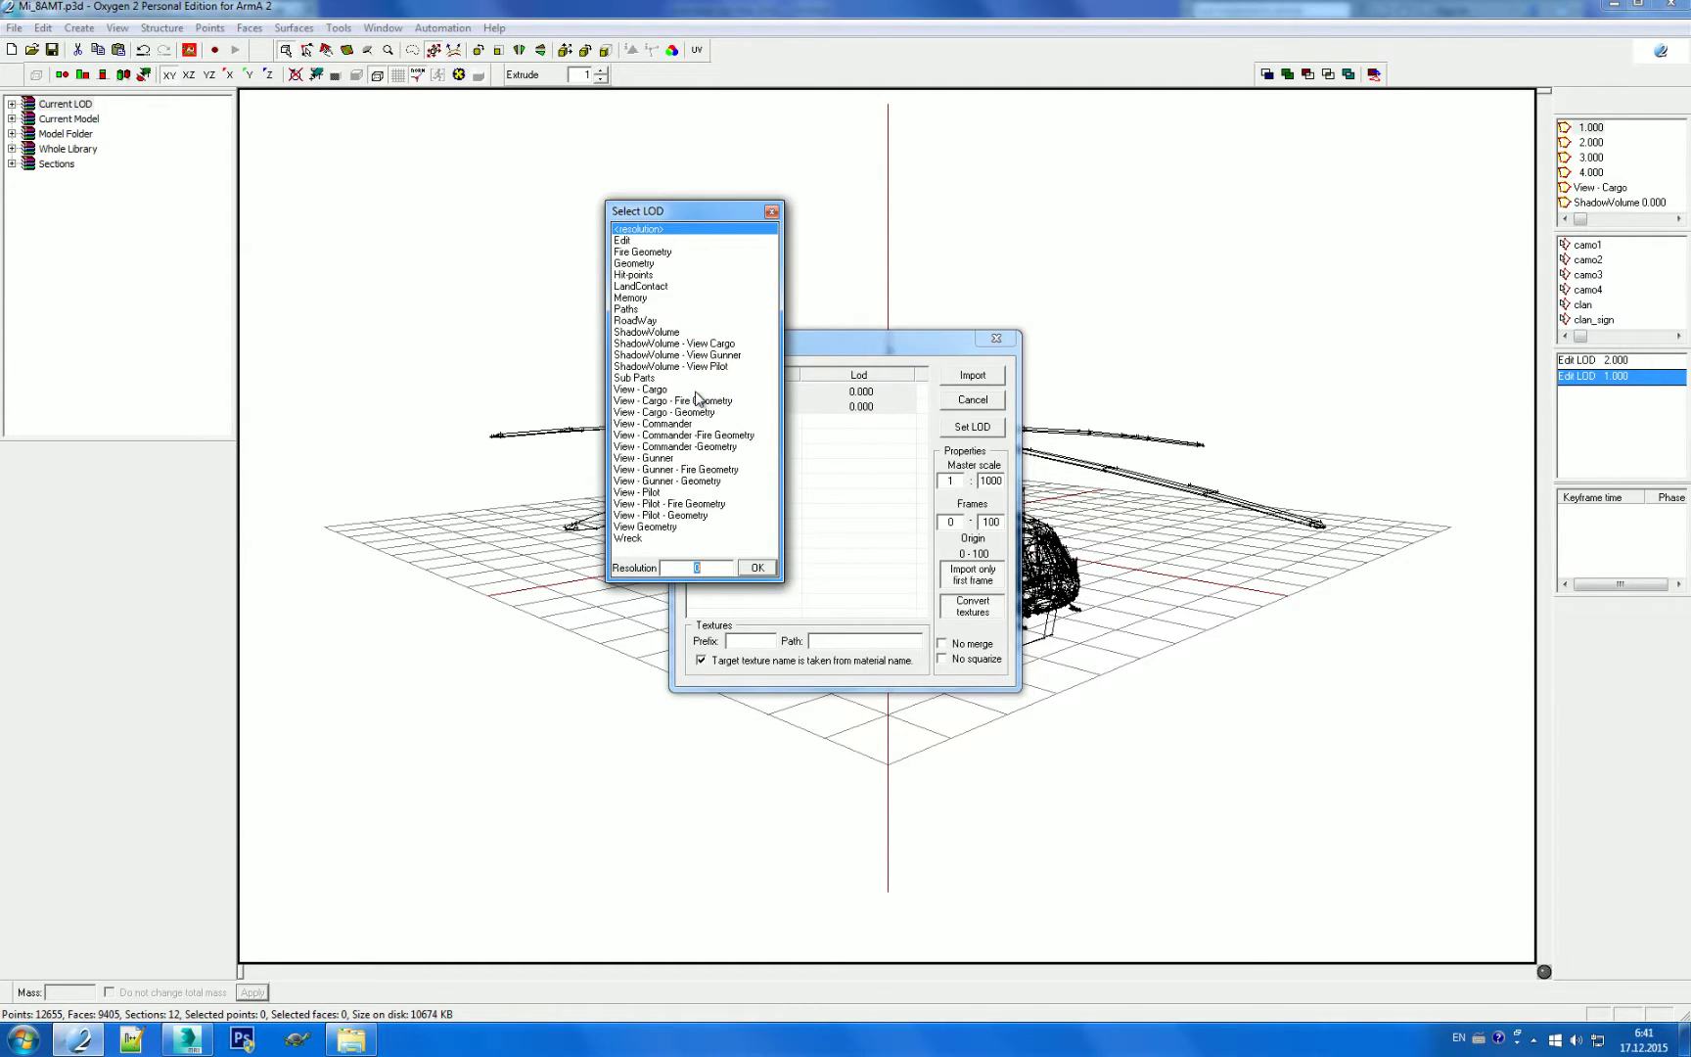
left_click(759, 567)
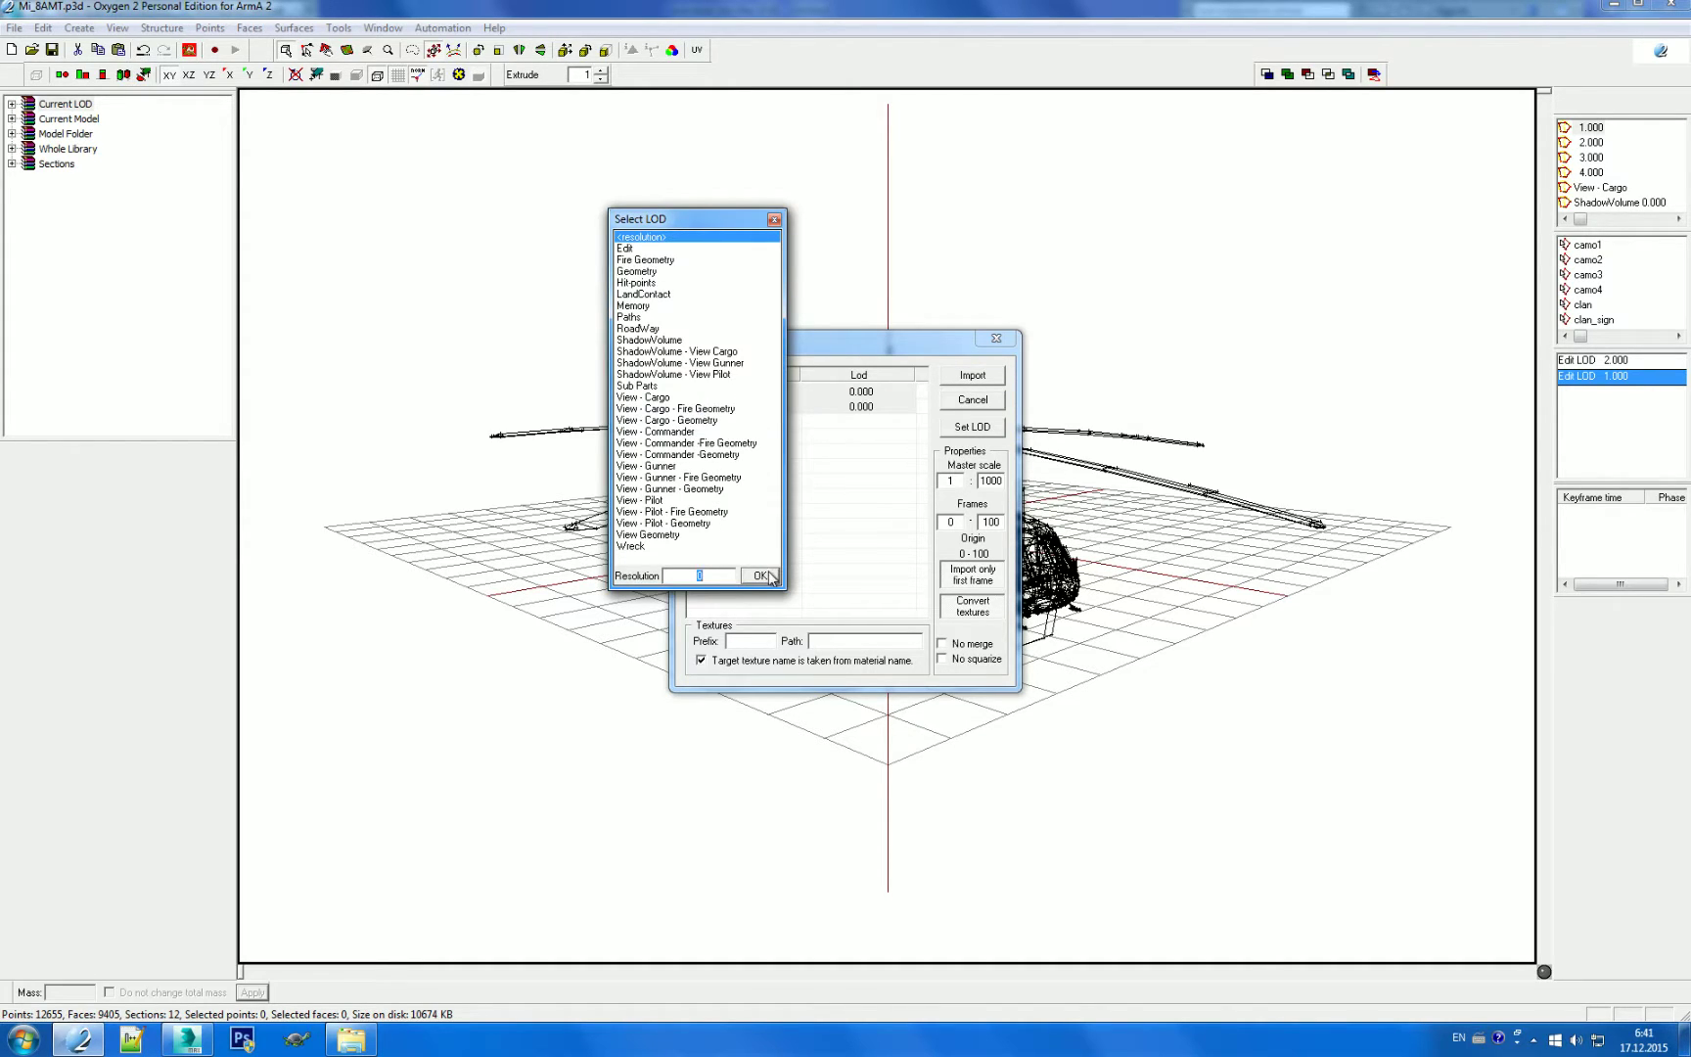
left_click(767, 576)
Step: Move OBJ0001 to LOD 4.000, then return it to LOD 0.000 and clear the selection
left_click(804, 395)
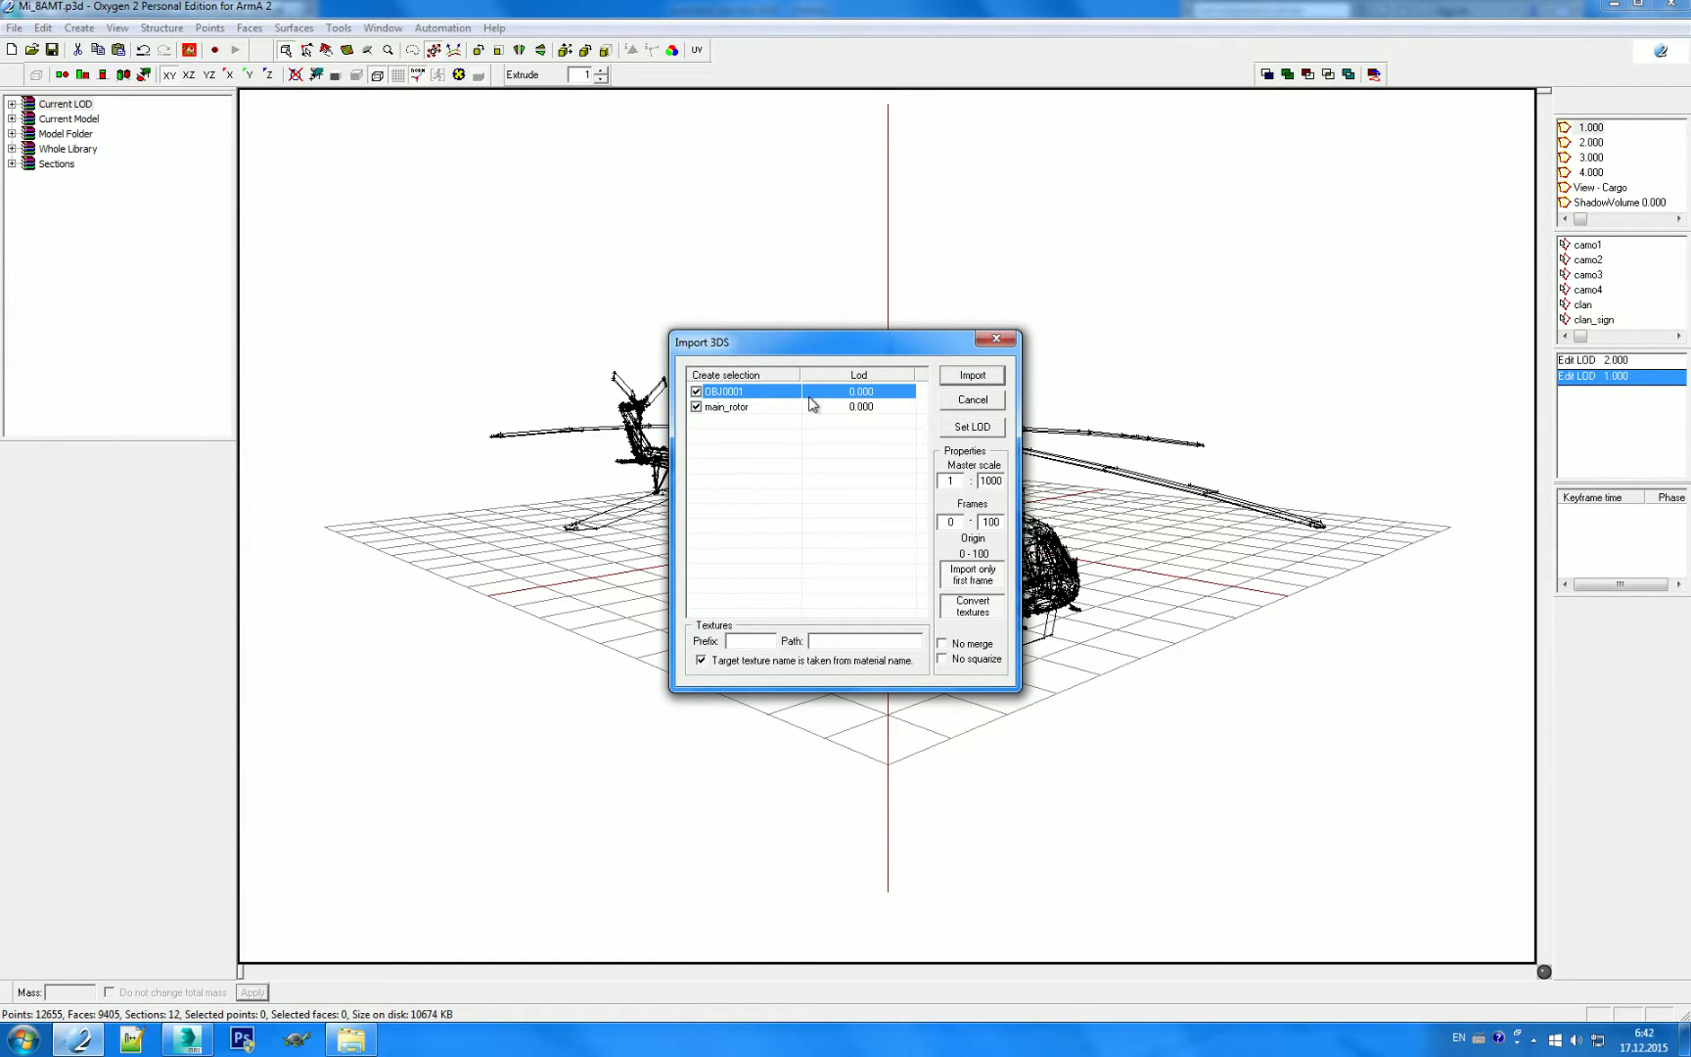
left_click(810, 409)
left_click(815, 395)
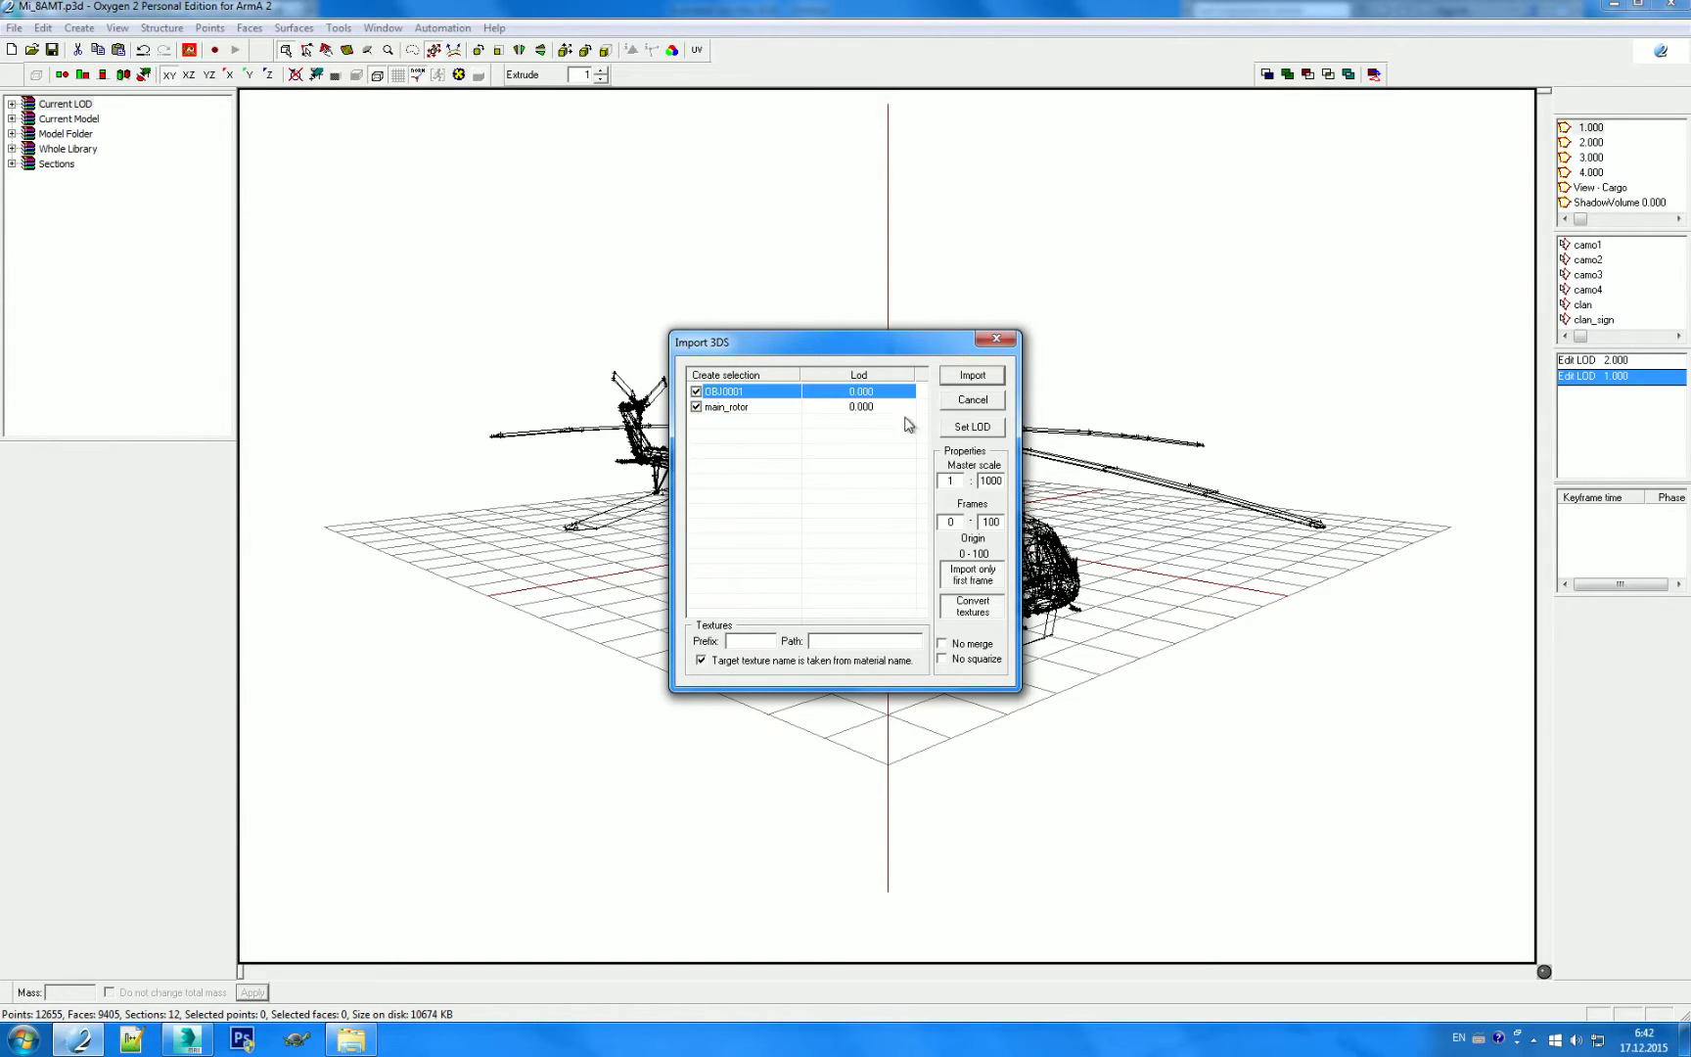
left_click(989, 432)
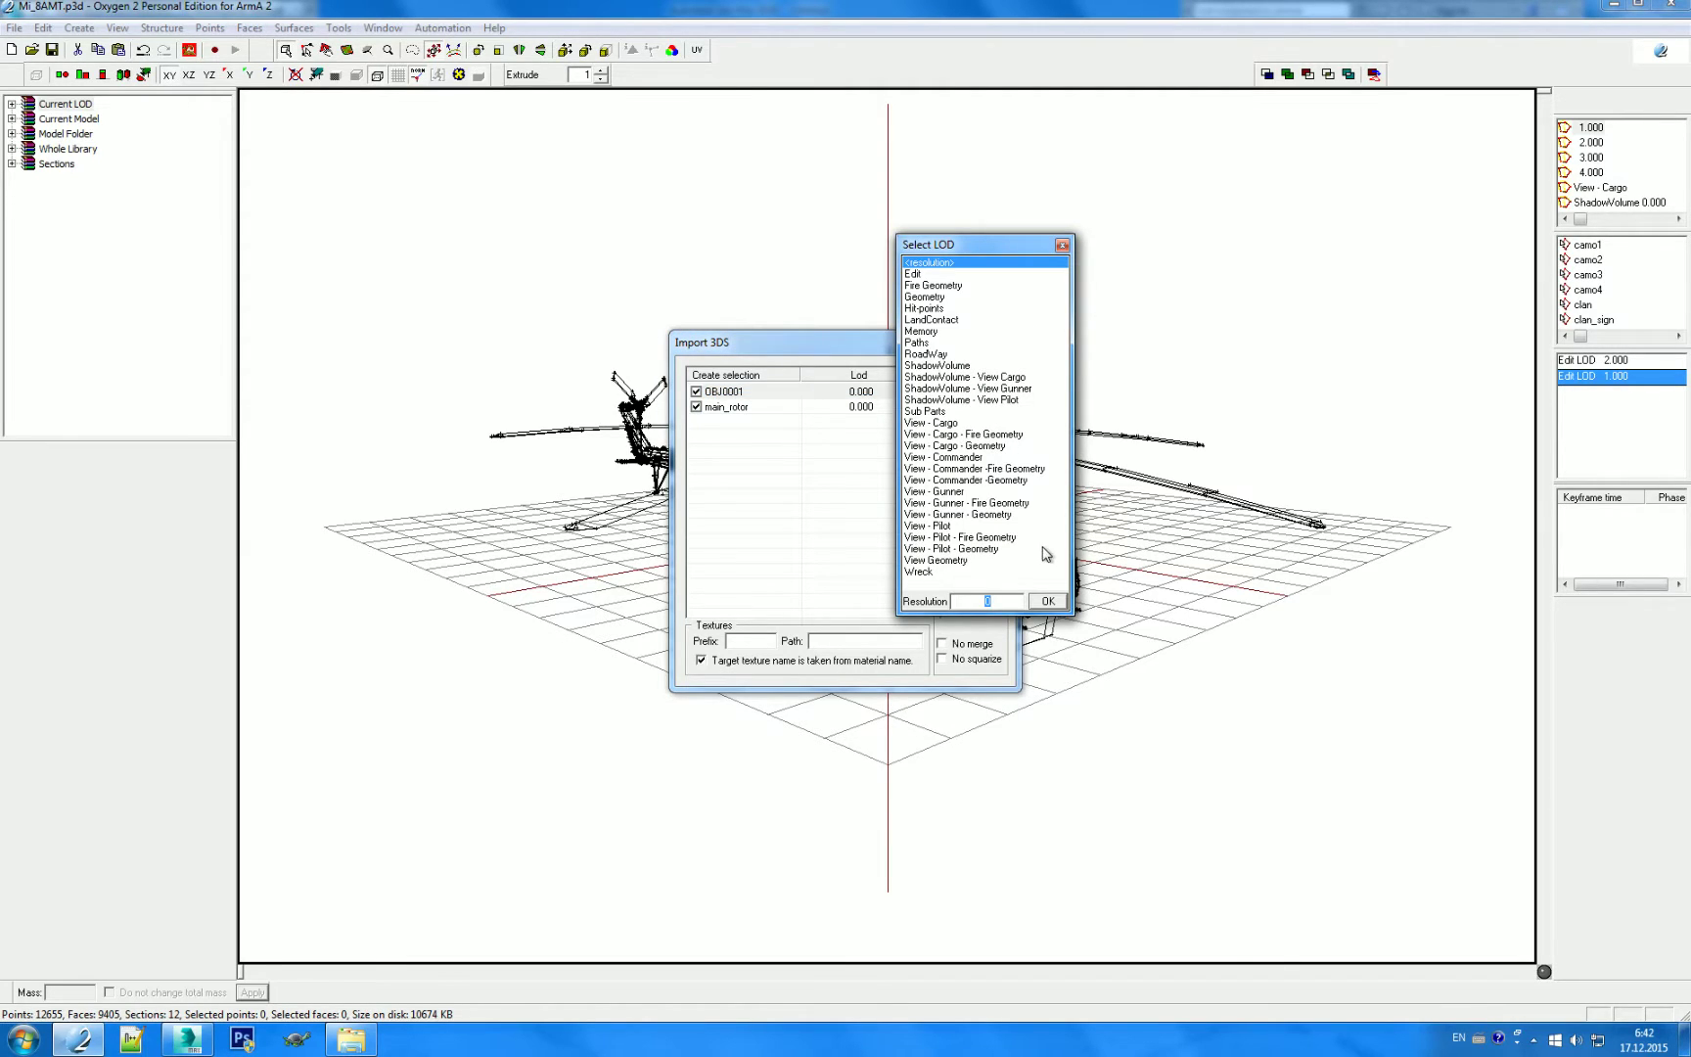
left_click(1047, 601)
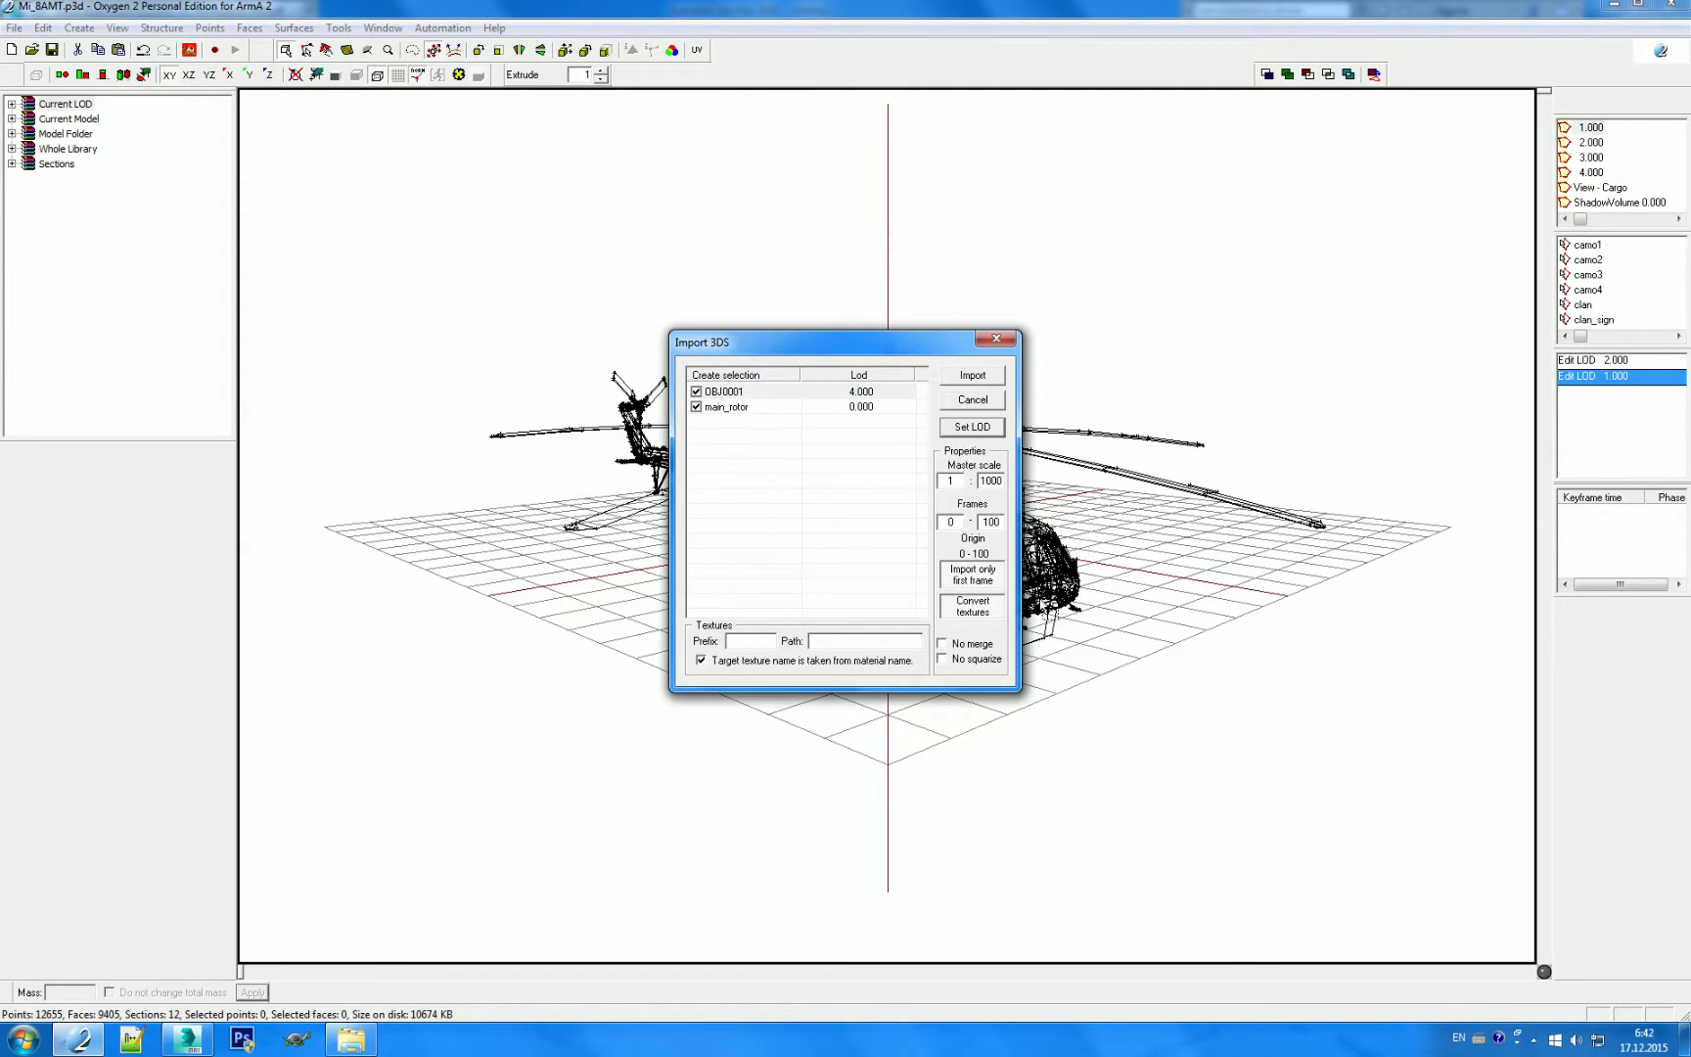
left_click(878, 409)
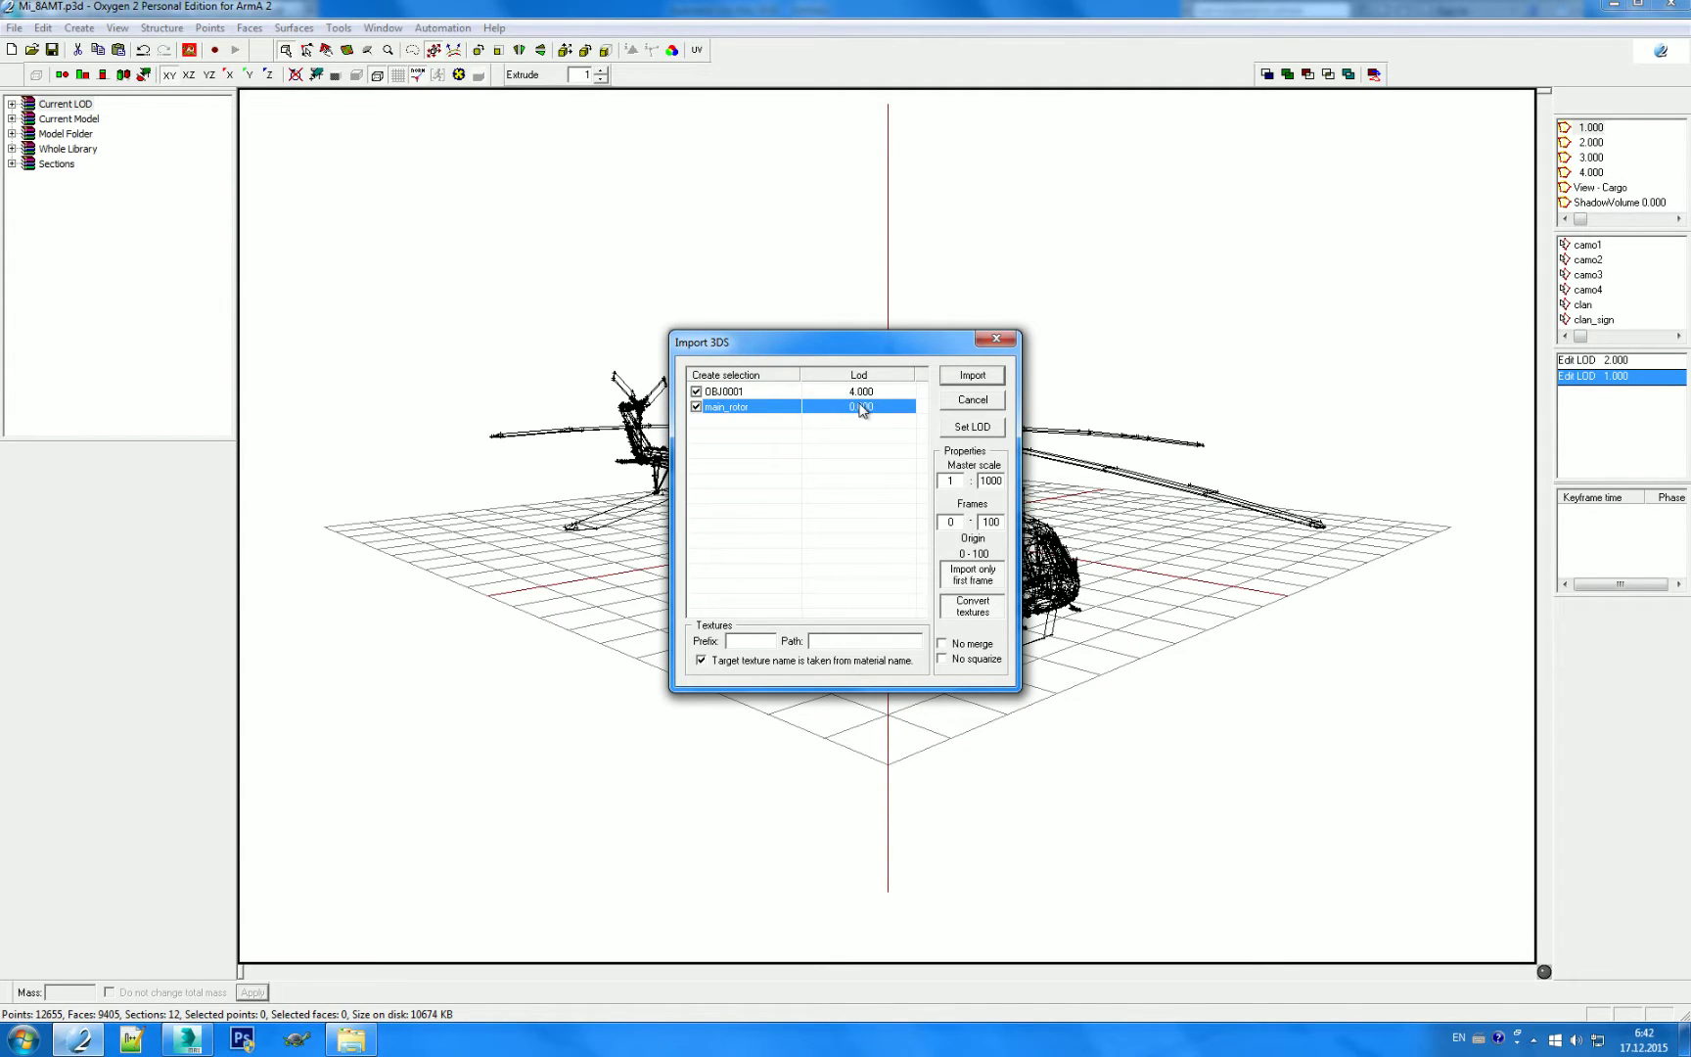
left_click(991, 431)
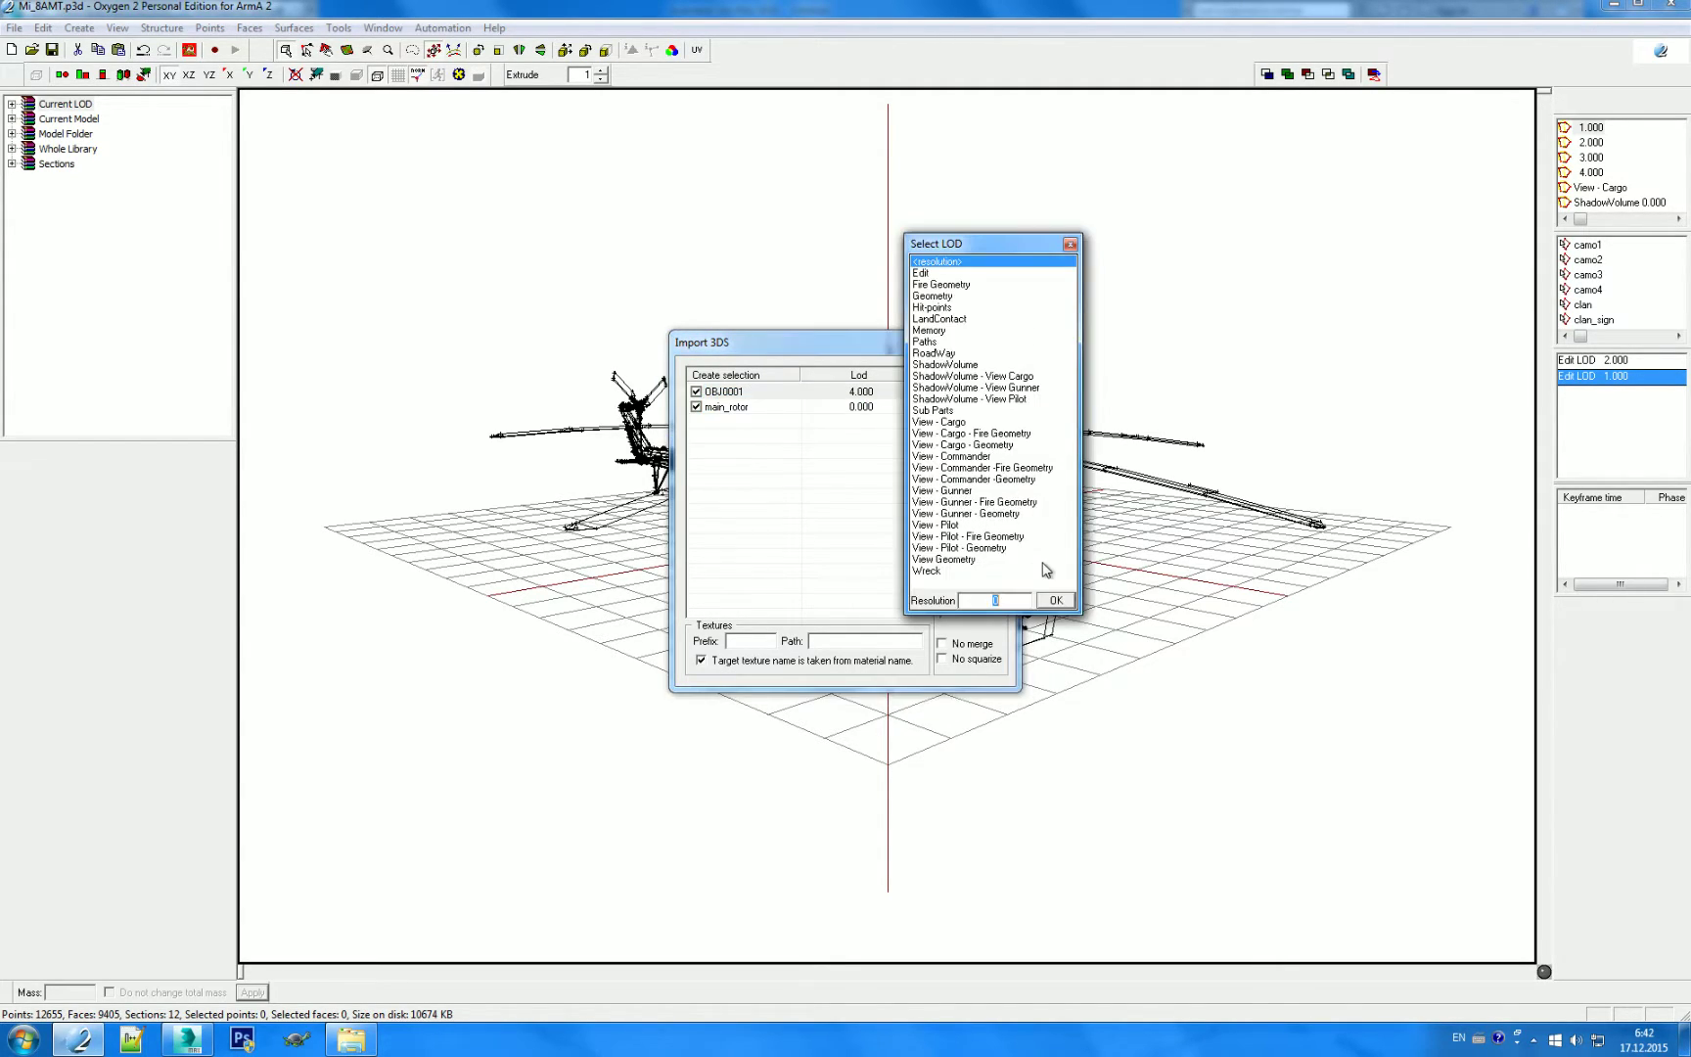
left_click(1055, 601)
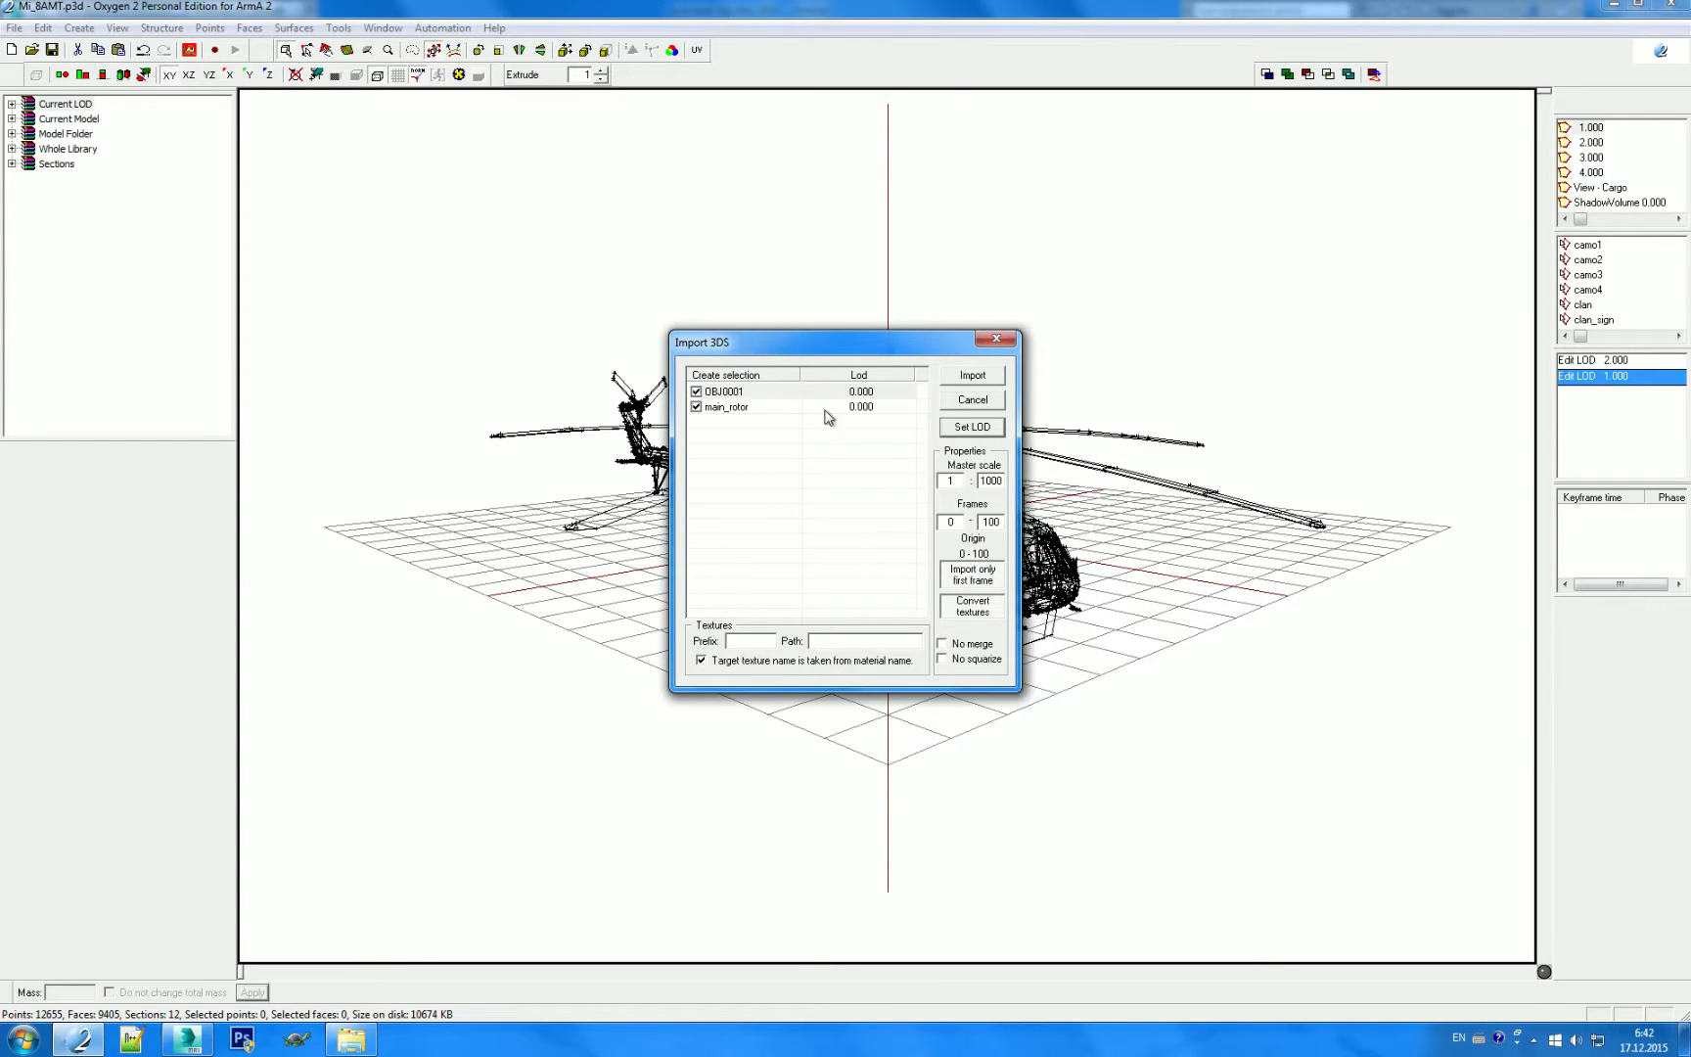
left_click(854, 443)
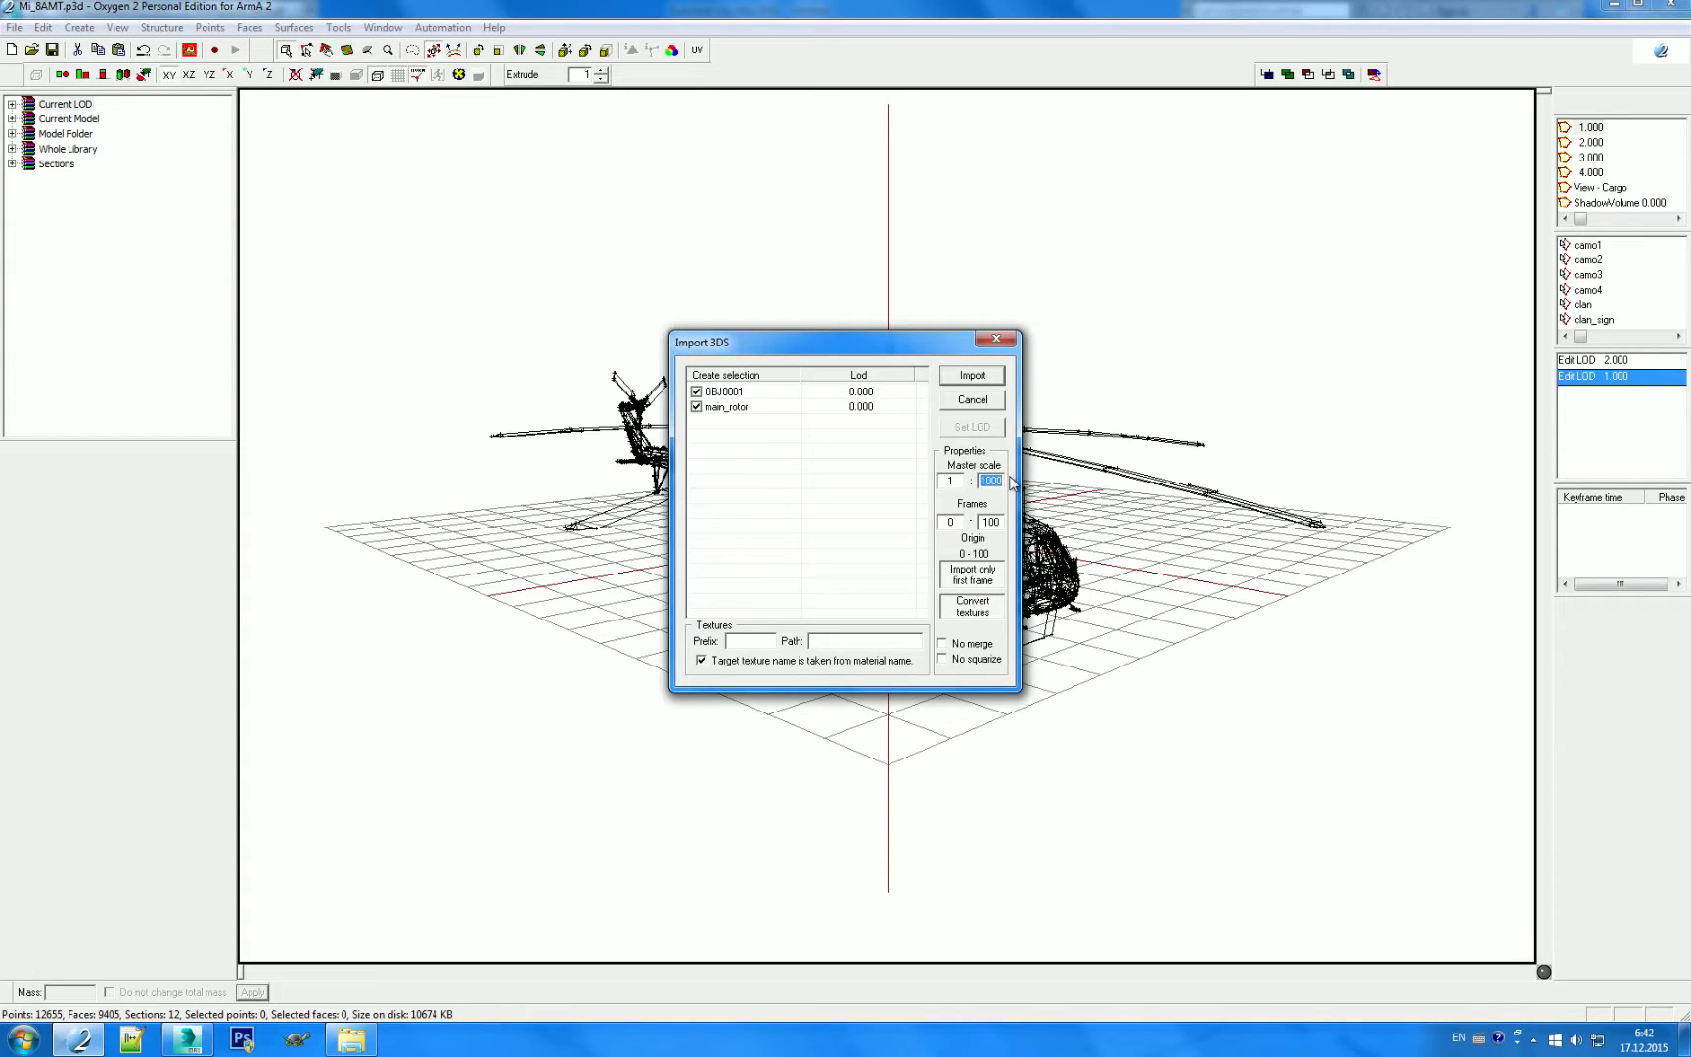
Step: Enter 1 so the Import 3DS master scale reads 1:1, then switch to 3ds Max
type("1")
left_click(187, 1040)
Step: Show edged faces (F4) in 3ds Max, select main_rotor, then return to Oxygen 2's import
scroll(1071, 613, "up", 5)
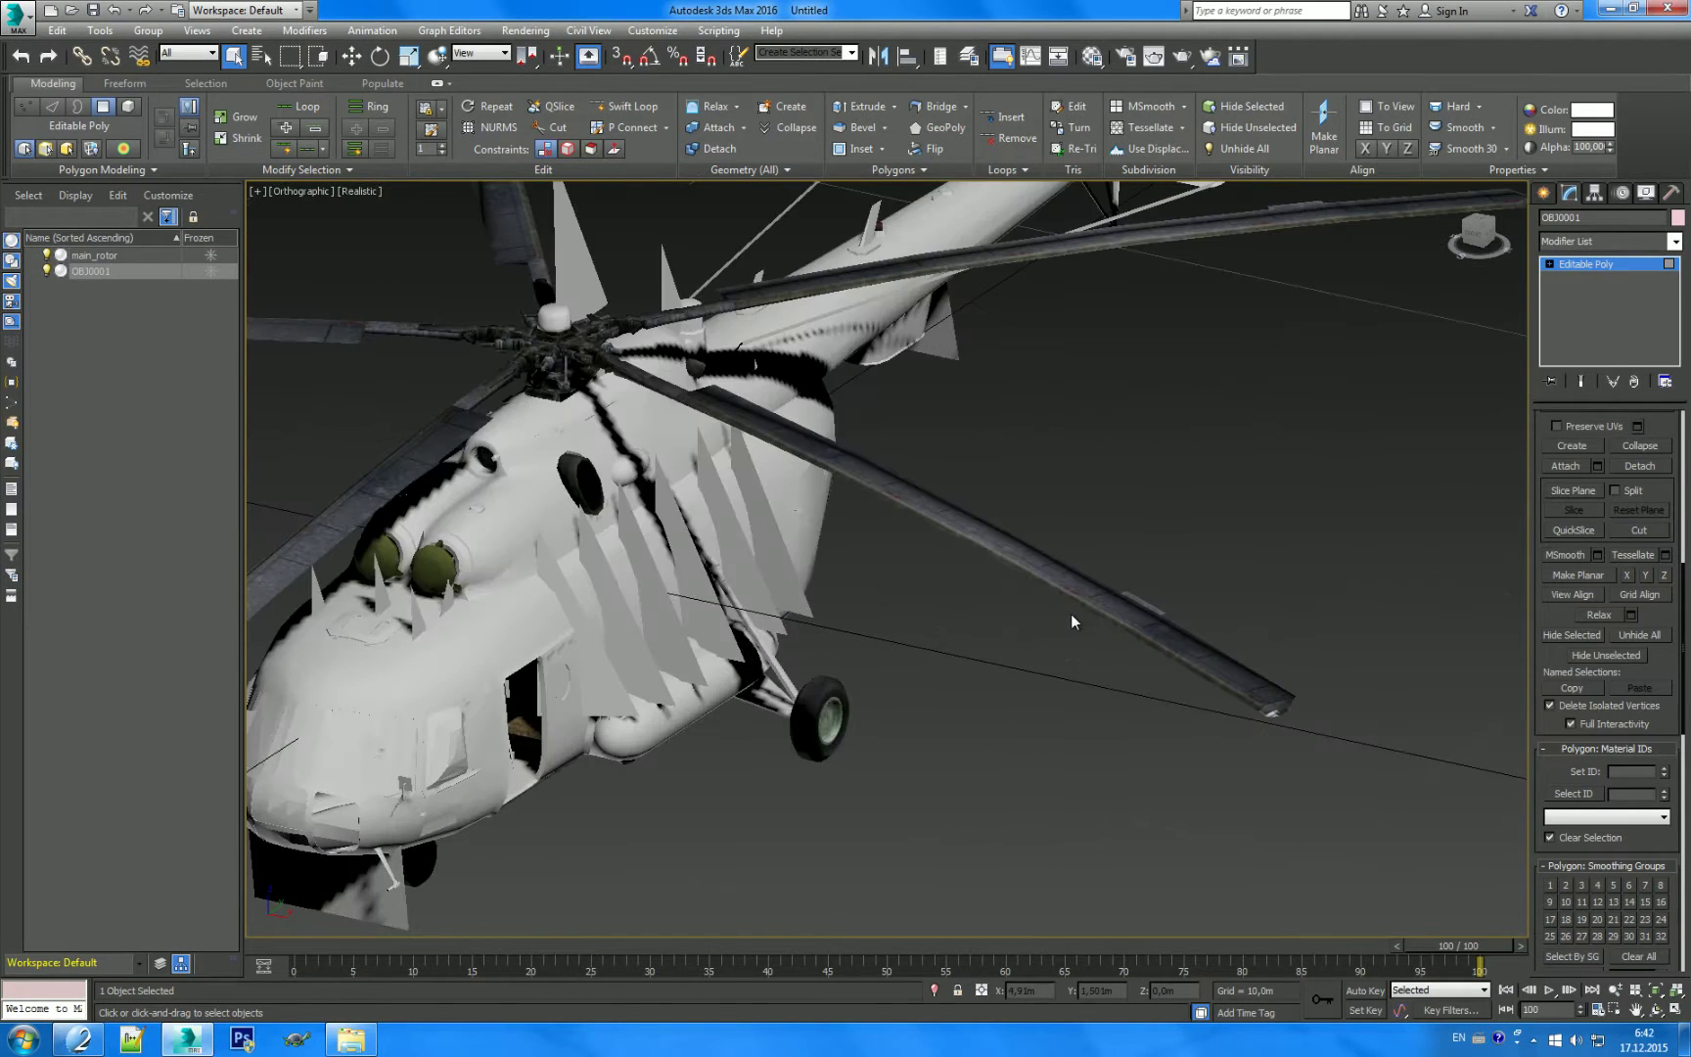
key("F4")
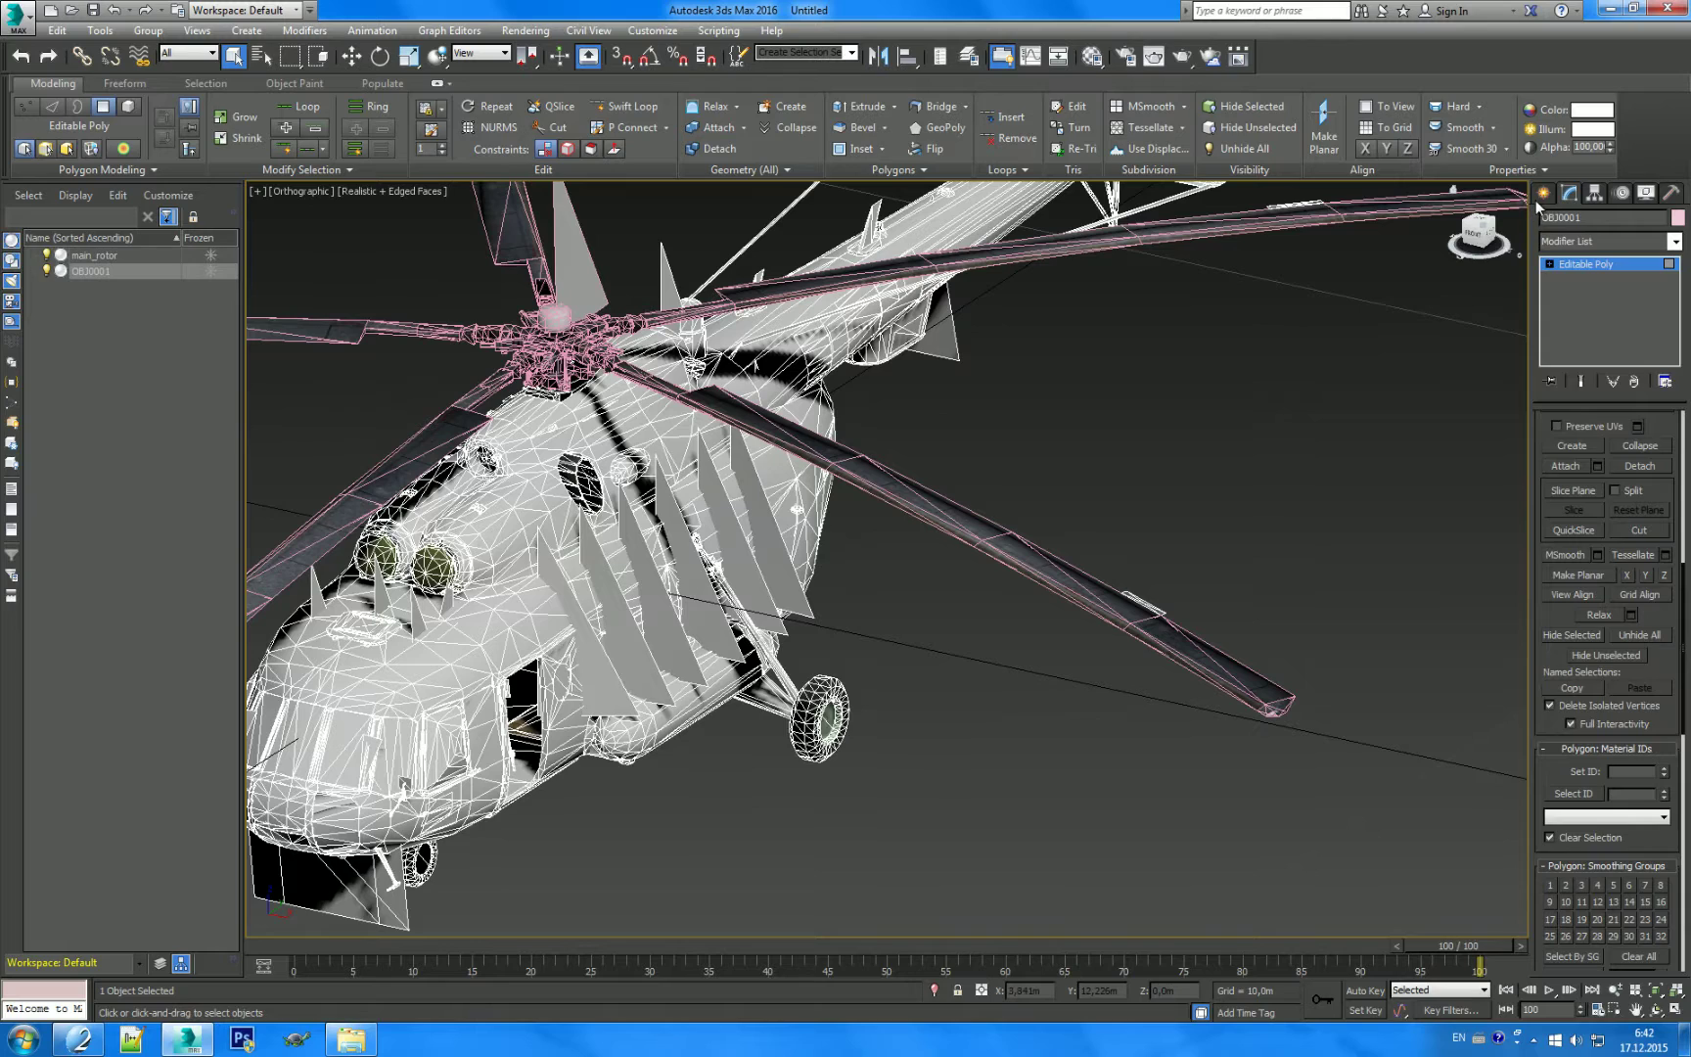
left_click(1544, 193)
left_click(1024, 561)
left_click(79, 1039)
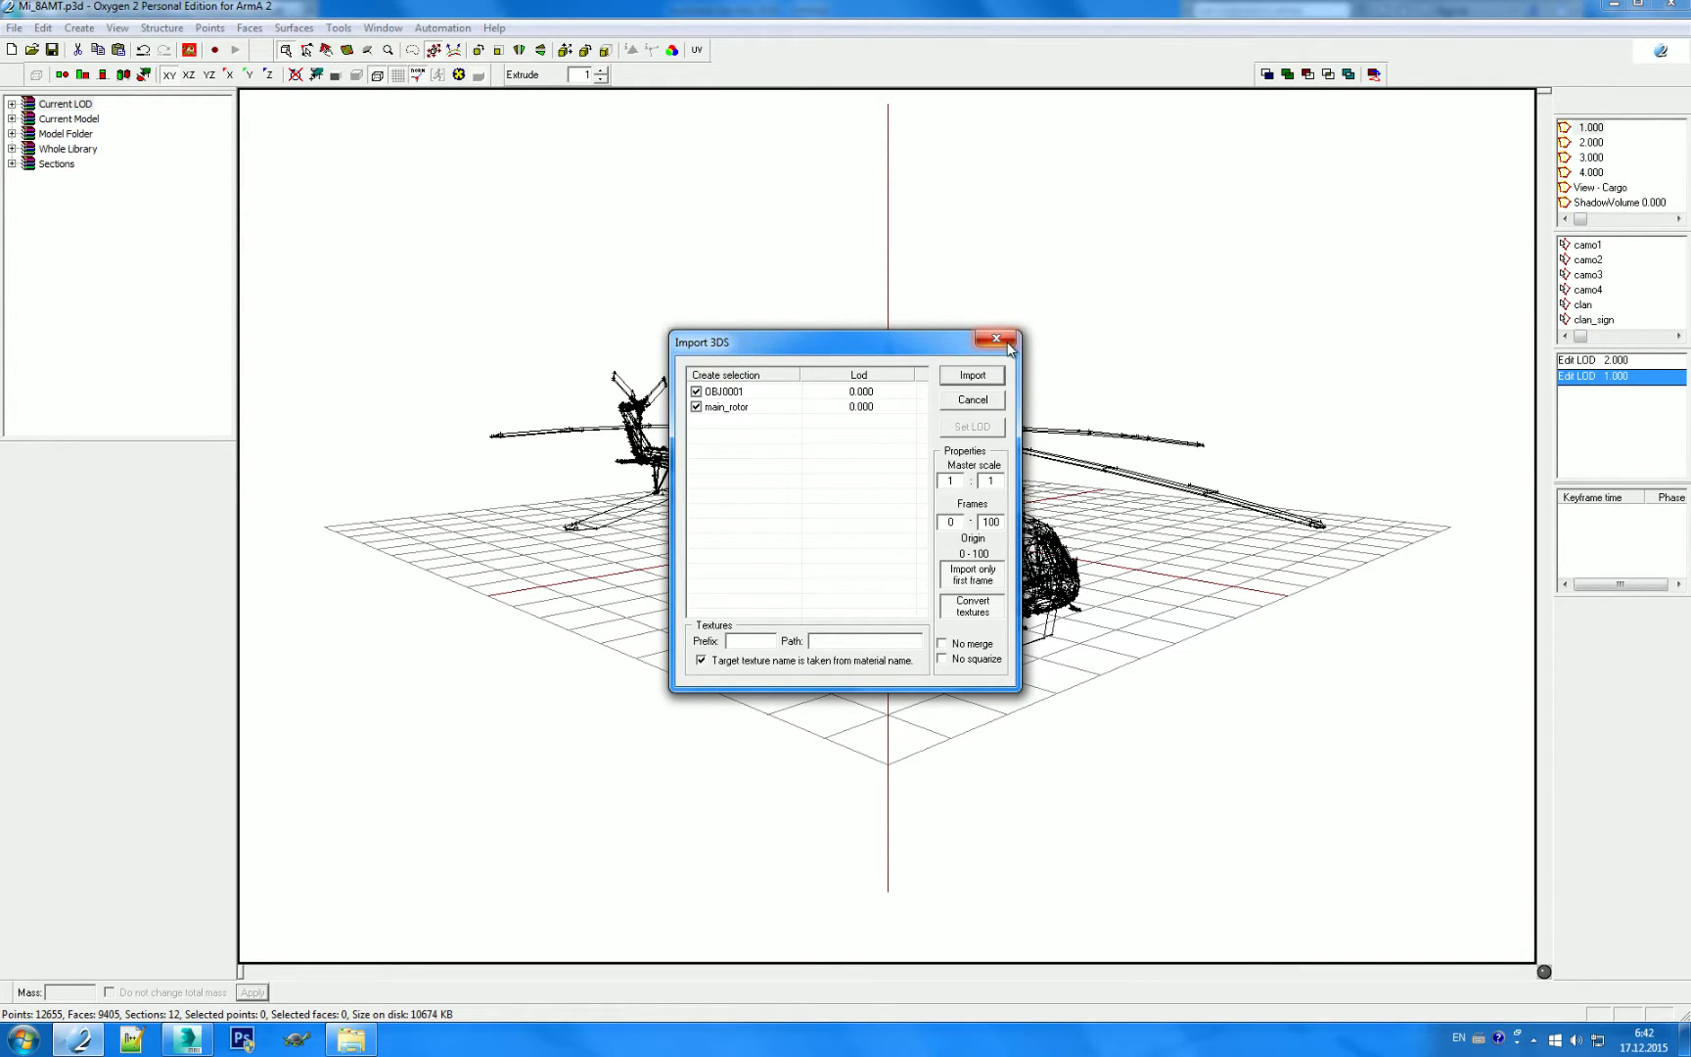
left_click(187, 1039)
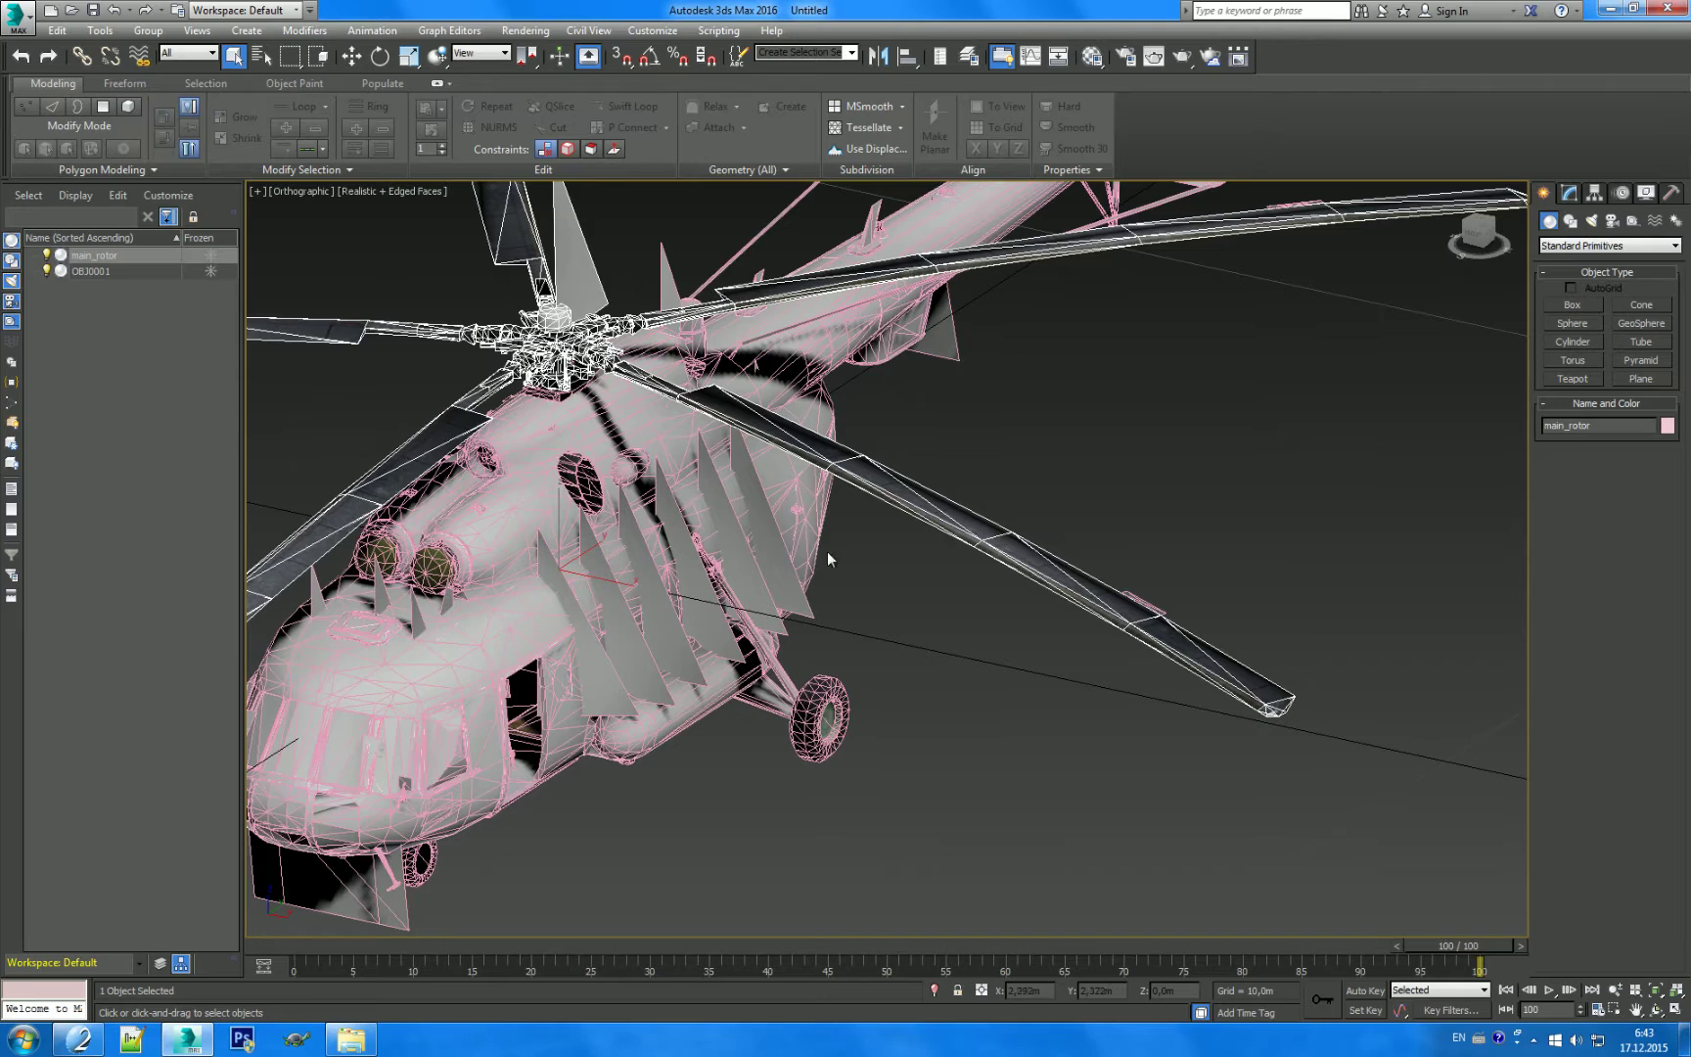
left_click(80, 1039)
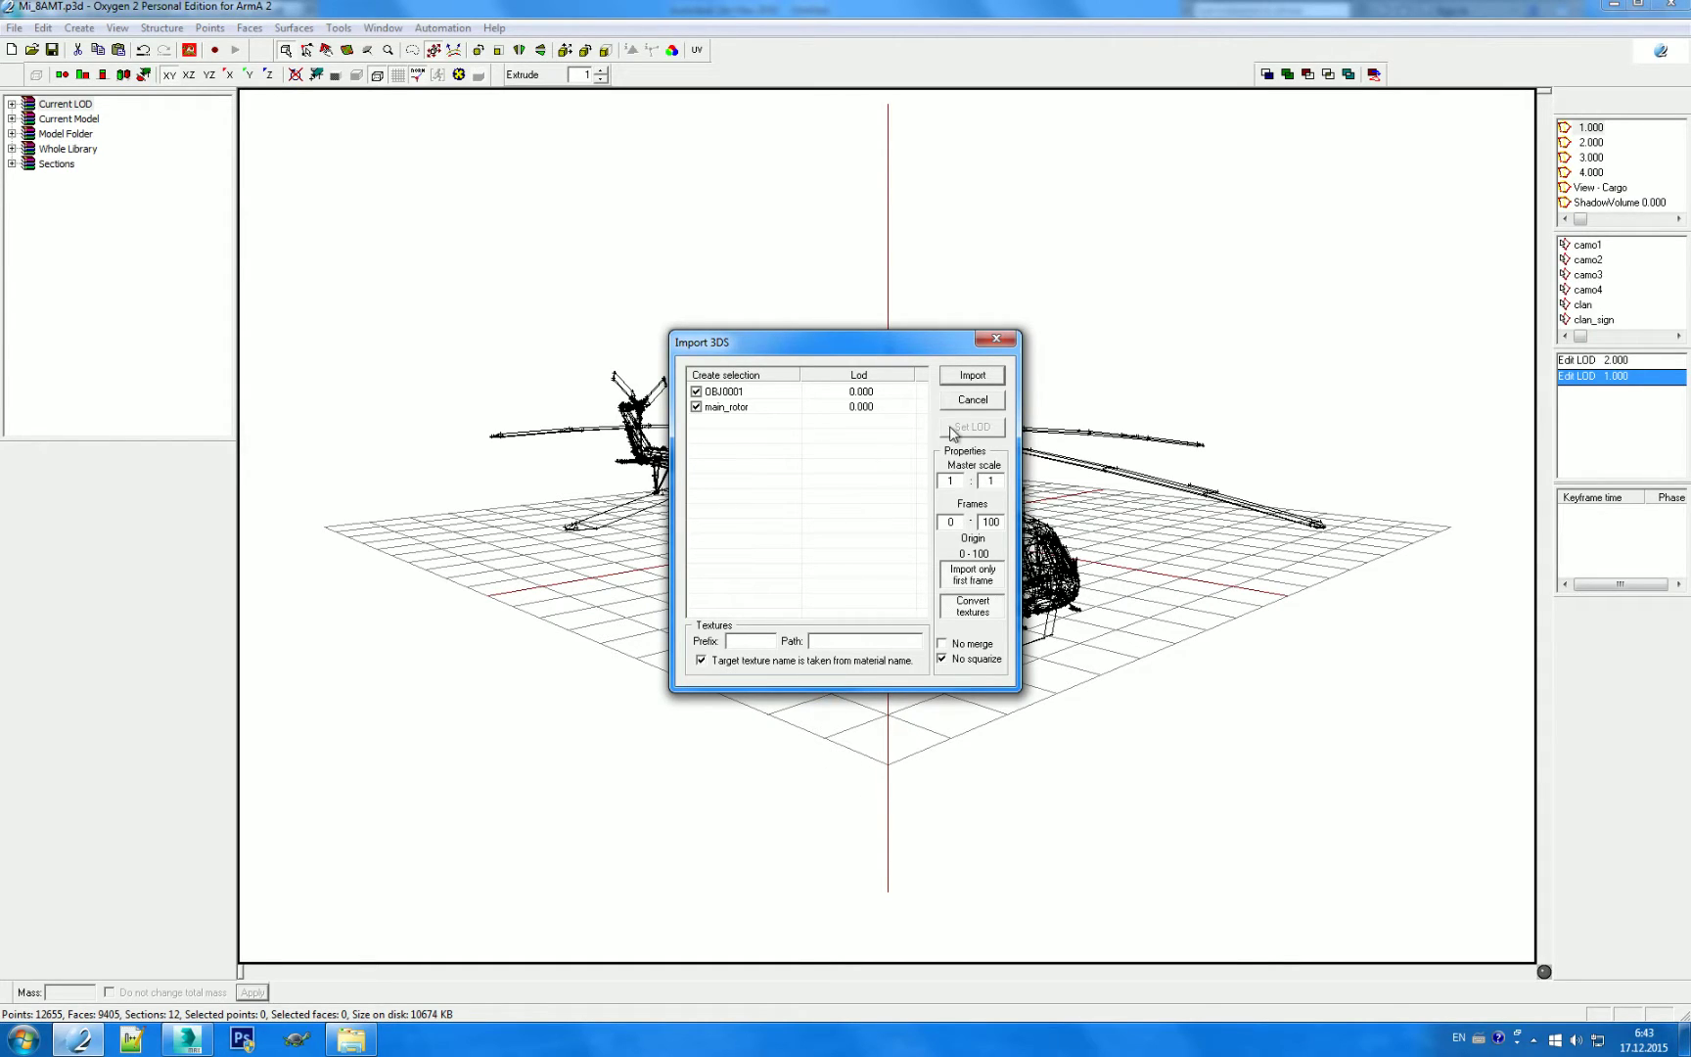
Step: Run the 3DS import and accept the Convert Textures results to PAA
left_click(973, 376)
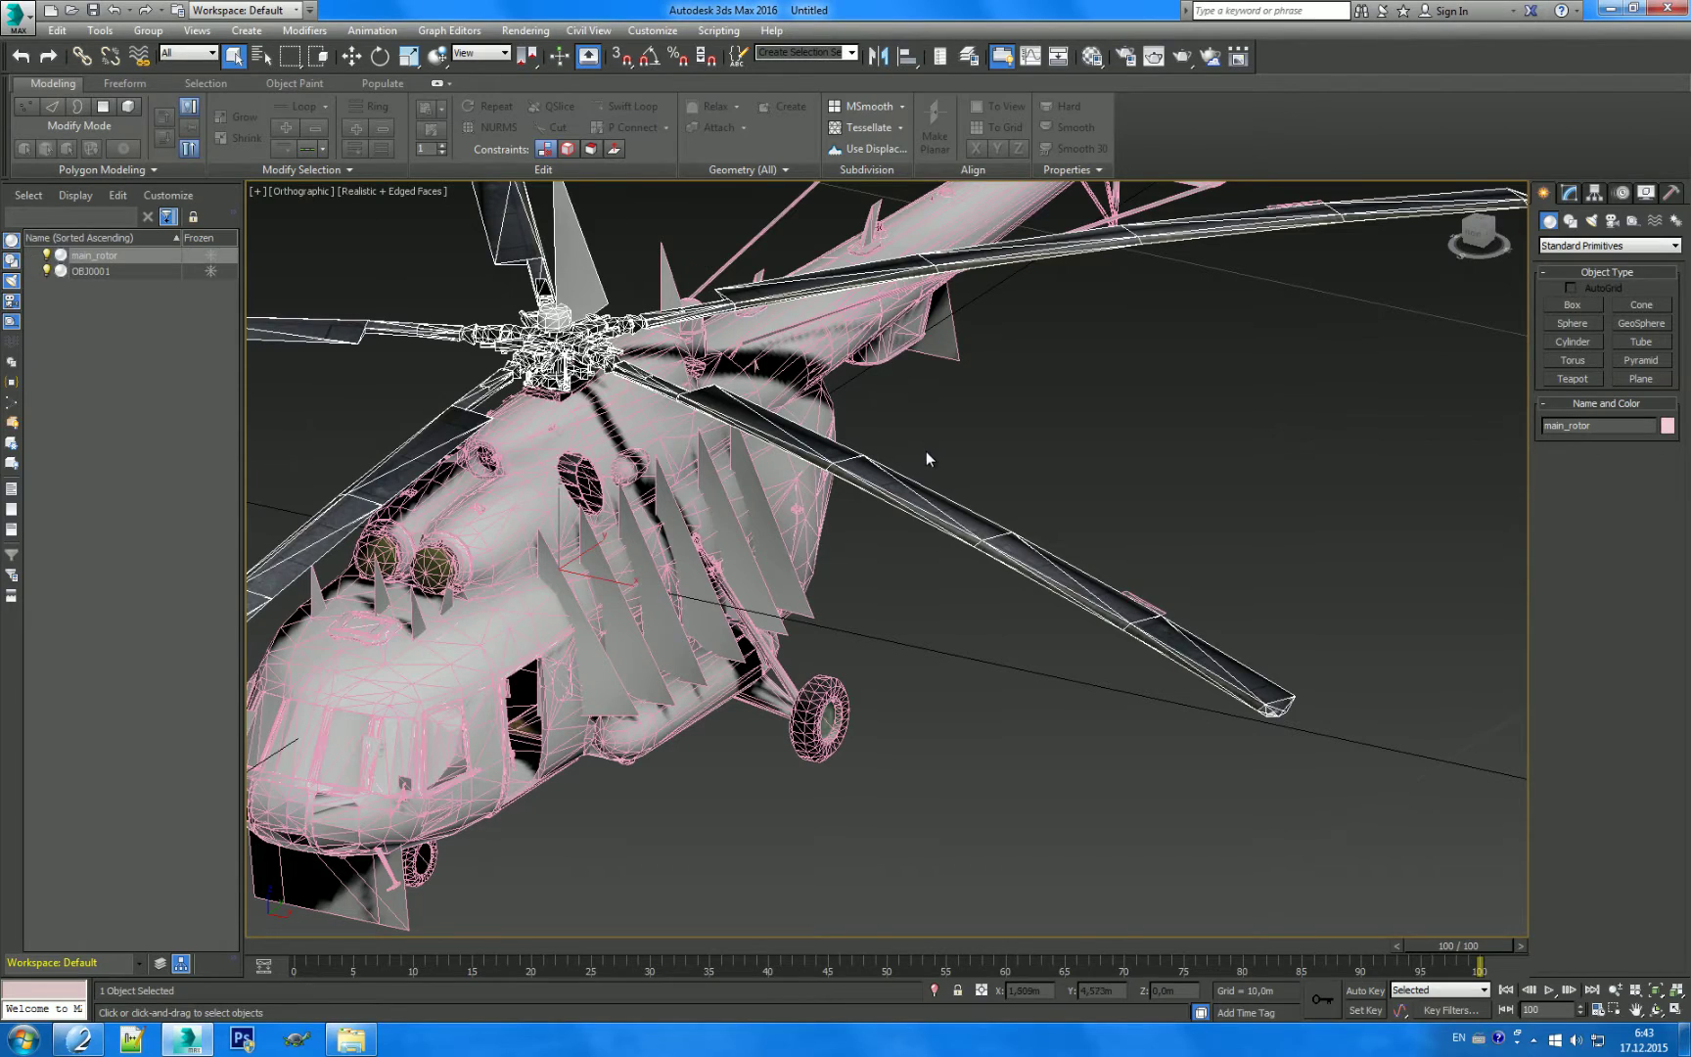
left_click(78, 1040)
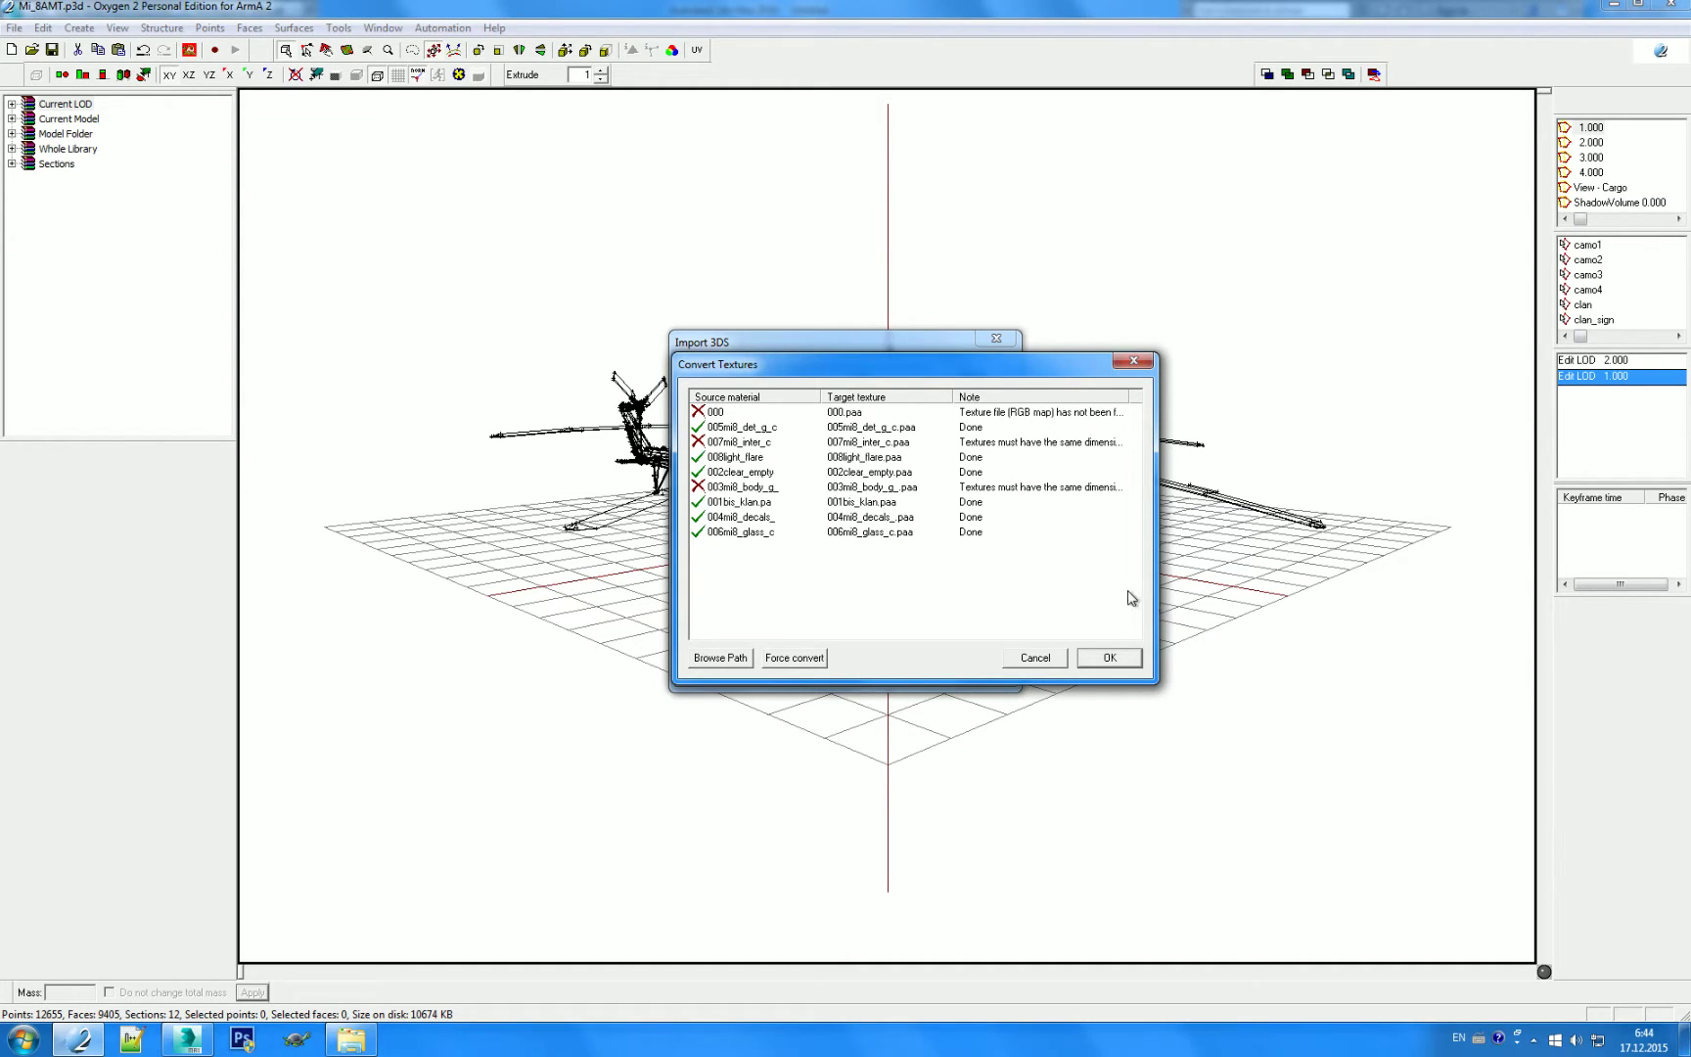
left_click(1128, 657)
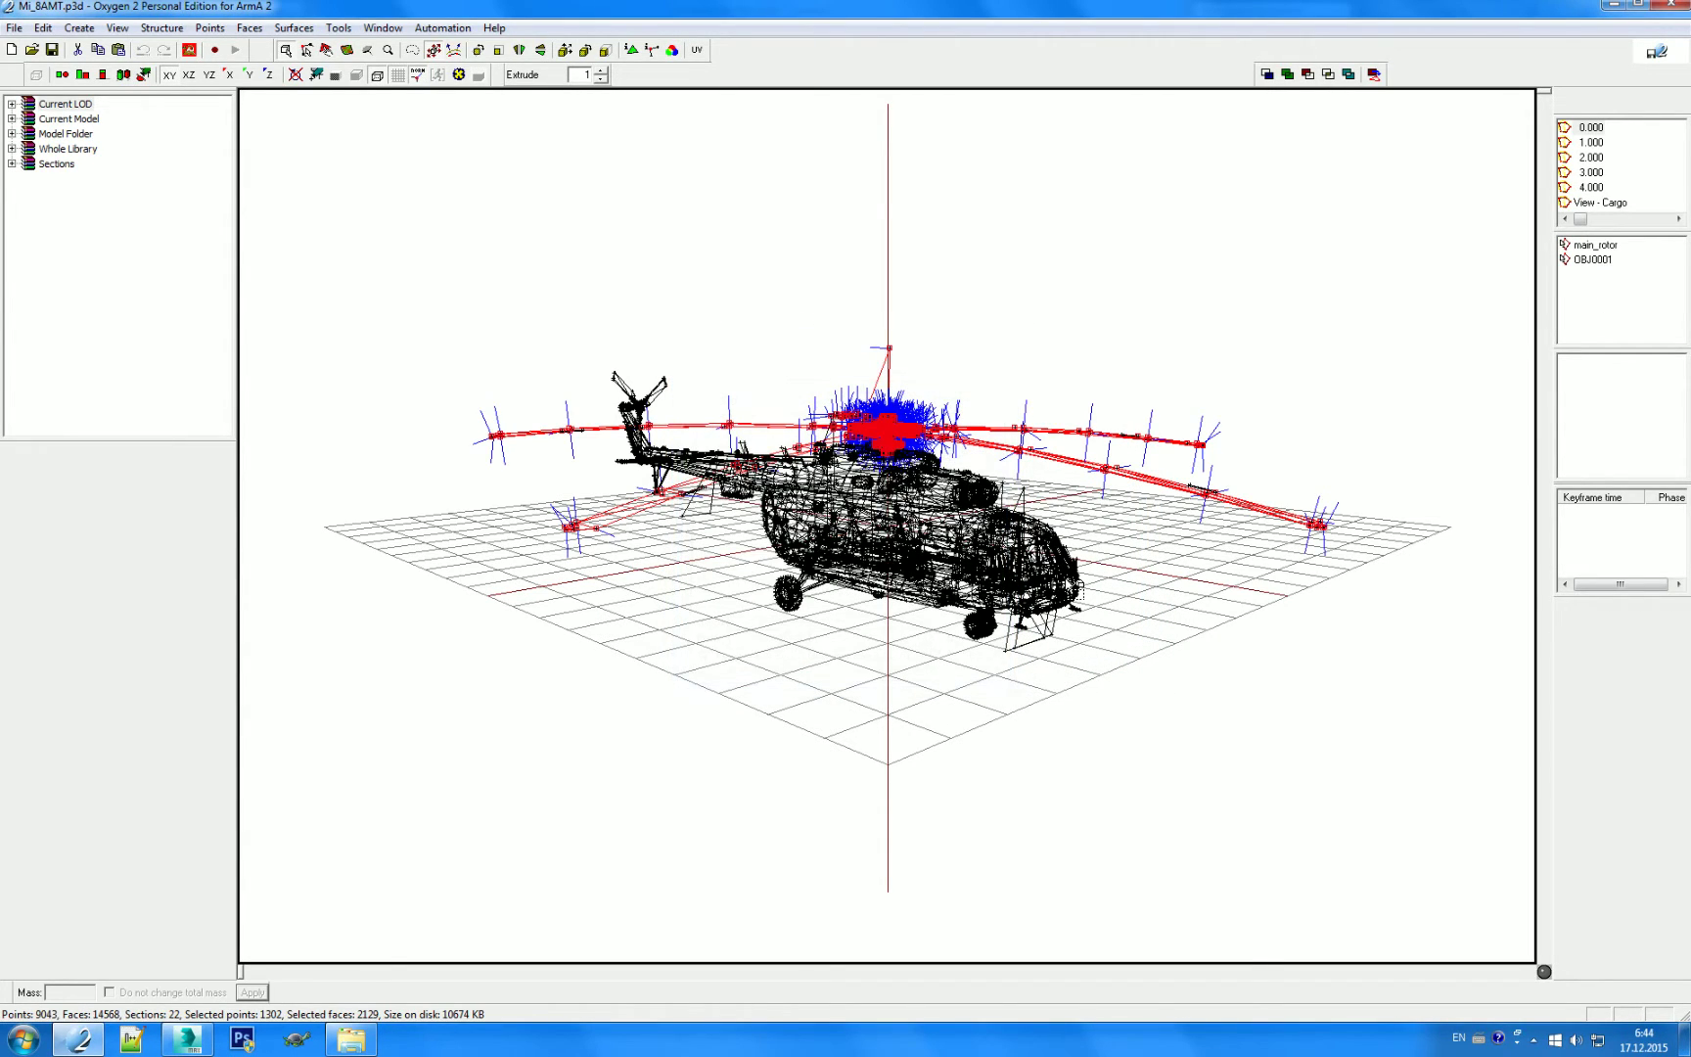
Step: Clear the selection, flip between LOD 1.000 and 0.000, and centre the helicopter in left view
left_click(1217, 567)
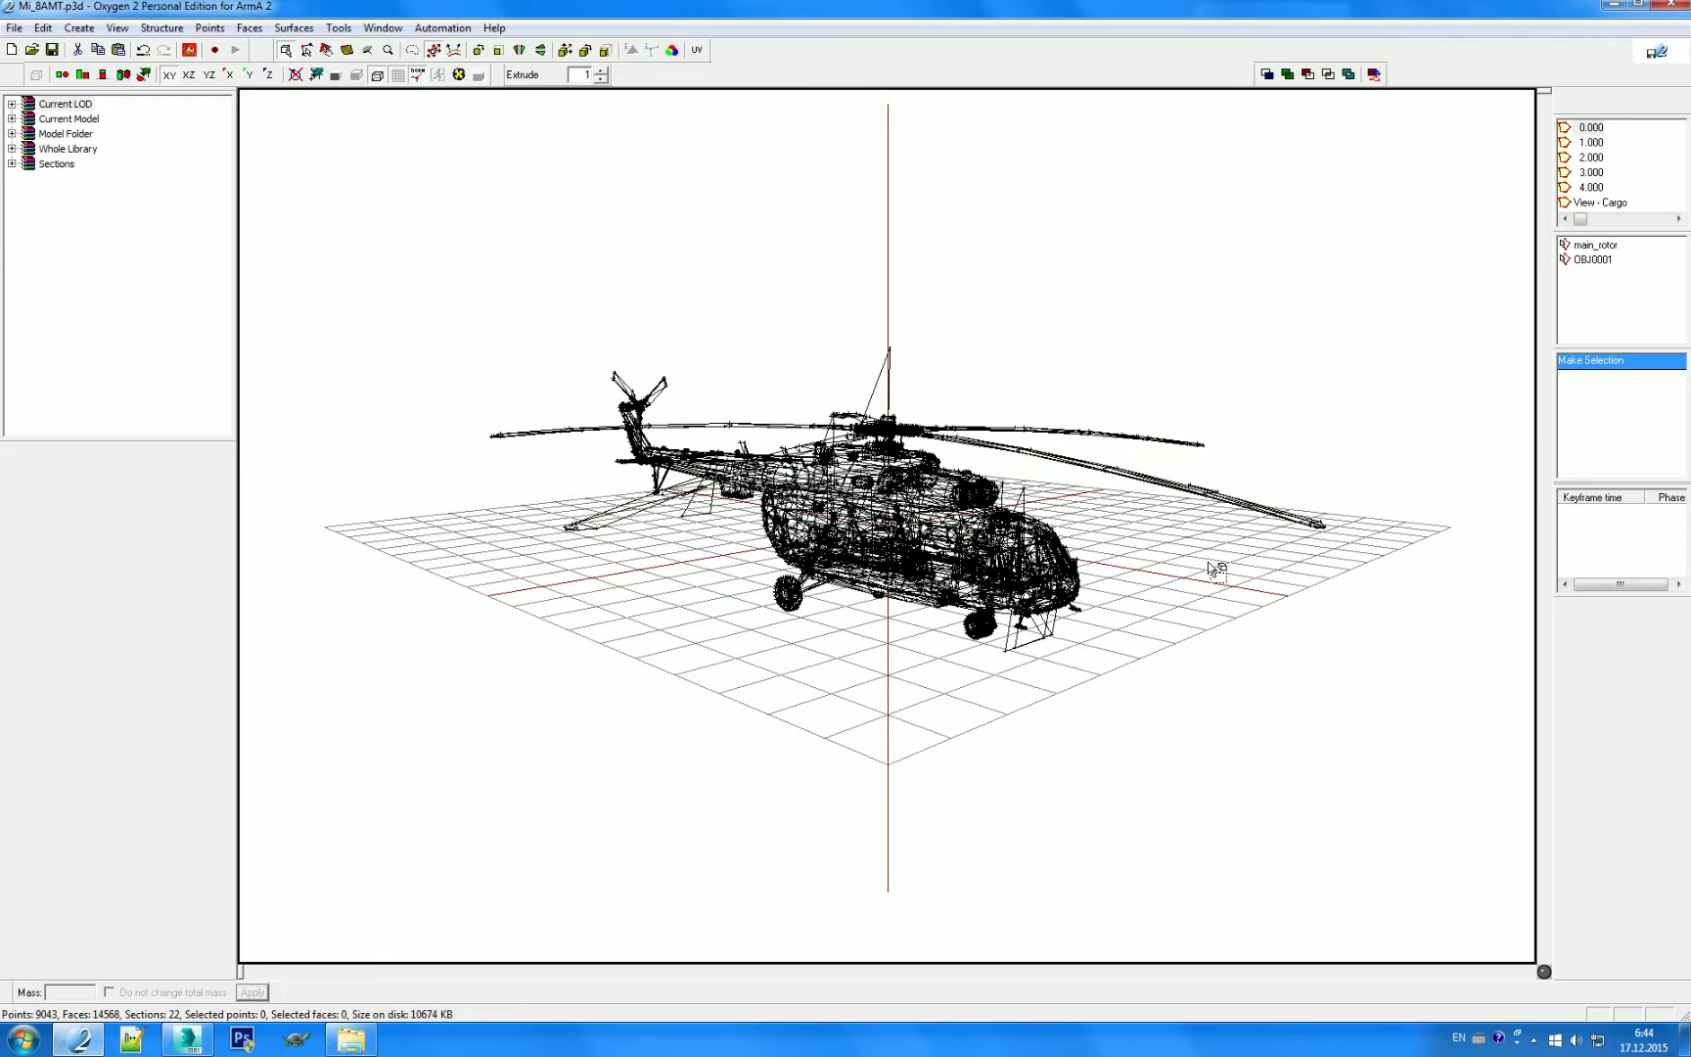
left_click(1598, 147)
left_click(1591, 128)
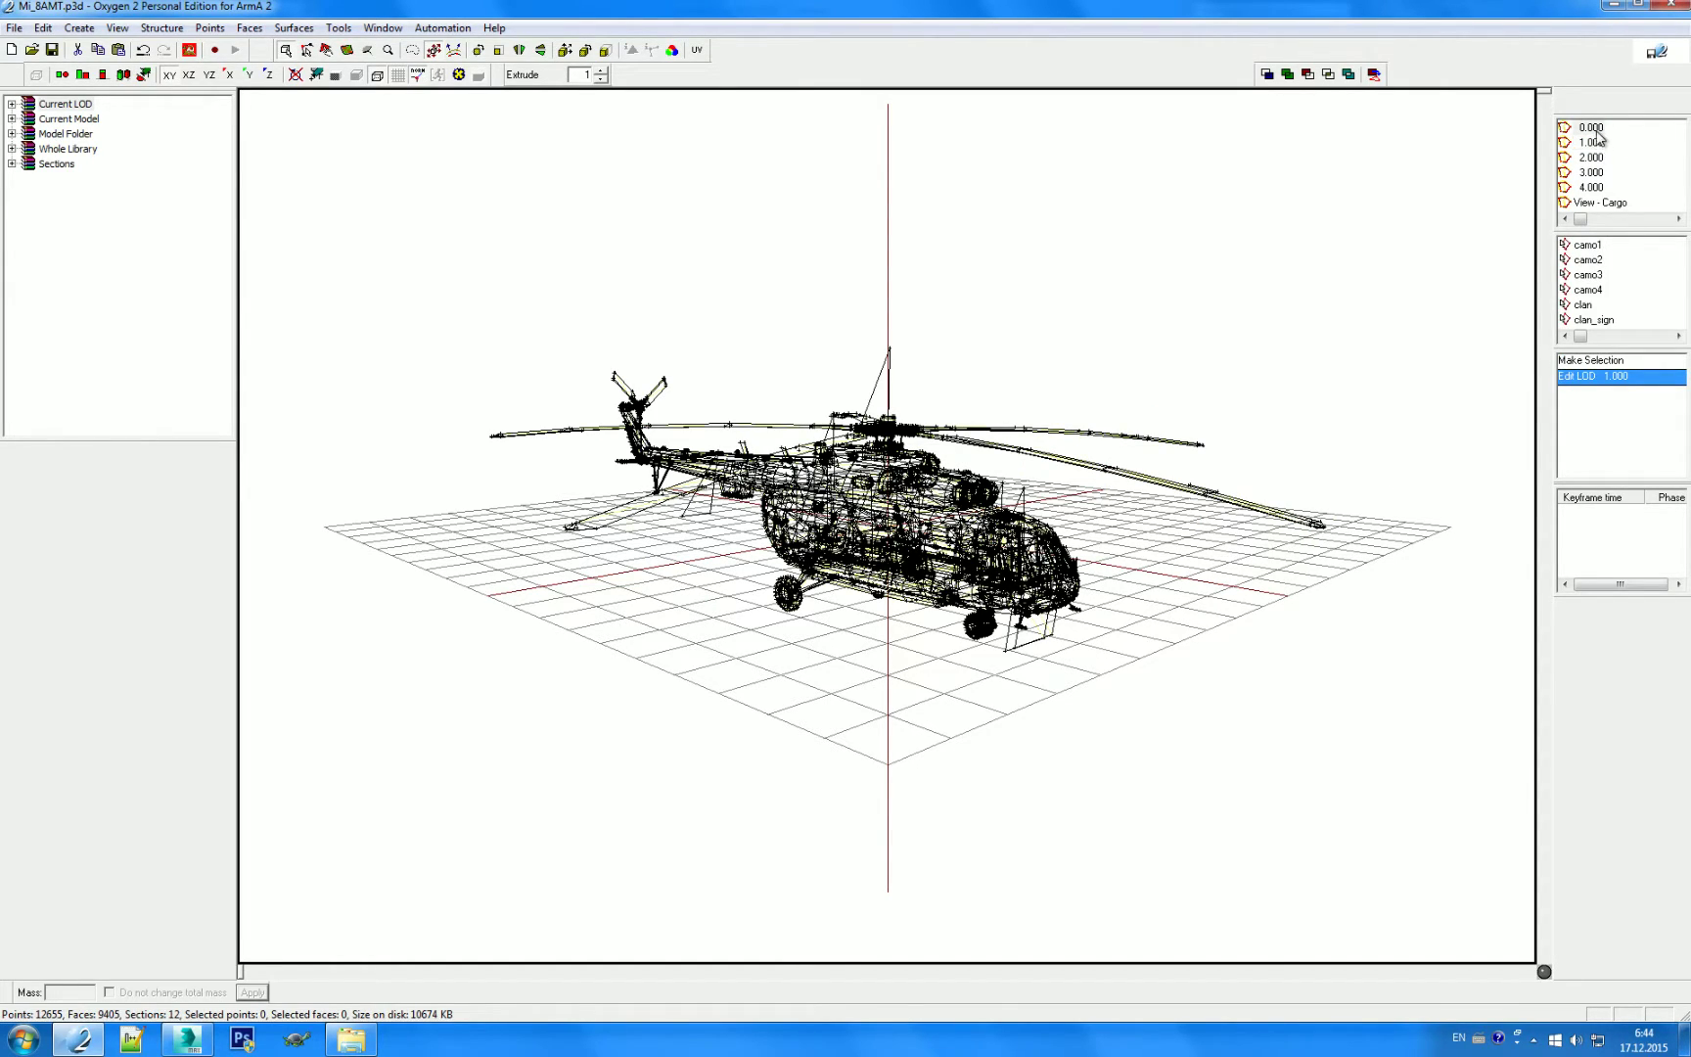
left_click(1595, 143)
left_click(1590, 128)
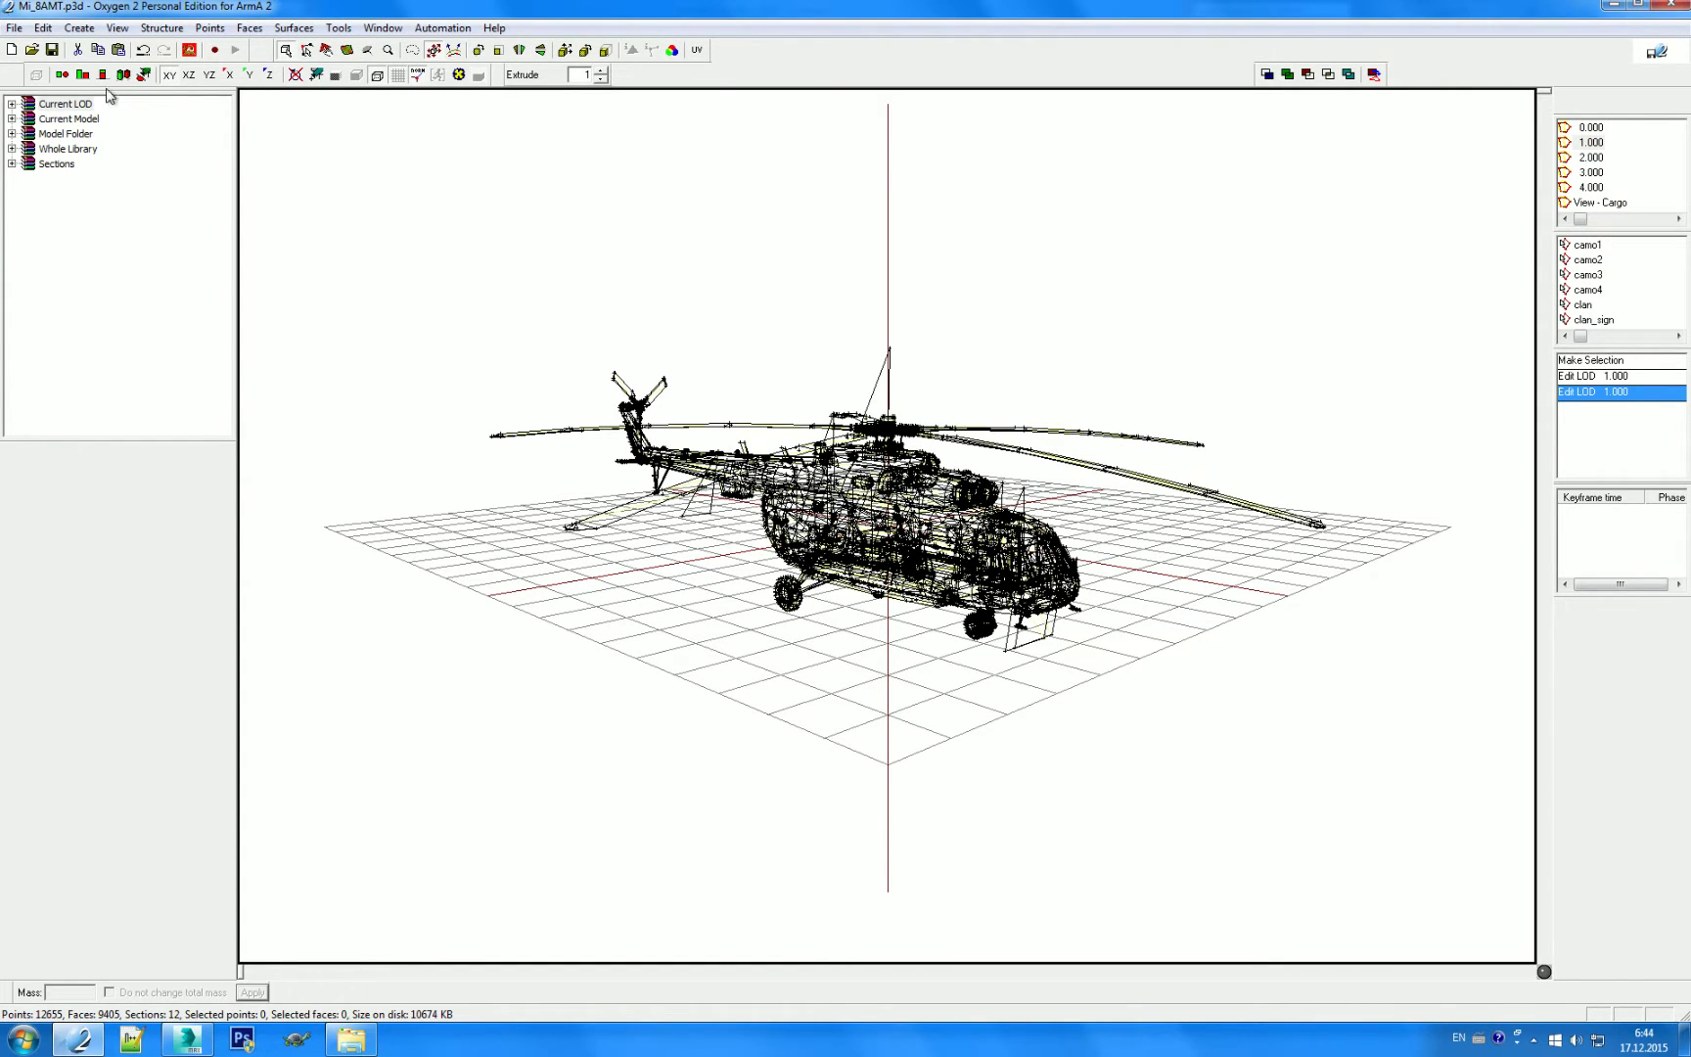
key("l")
scroll(782, 344, "up", 2)
scroll(835, 403, "up", 2)
scroll(930, 470, "up", 2)
scroll(984, 502, "down", 1)
scroll(984, 501, "down", 1)
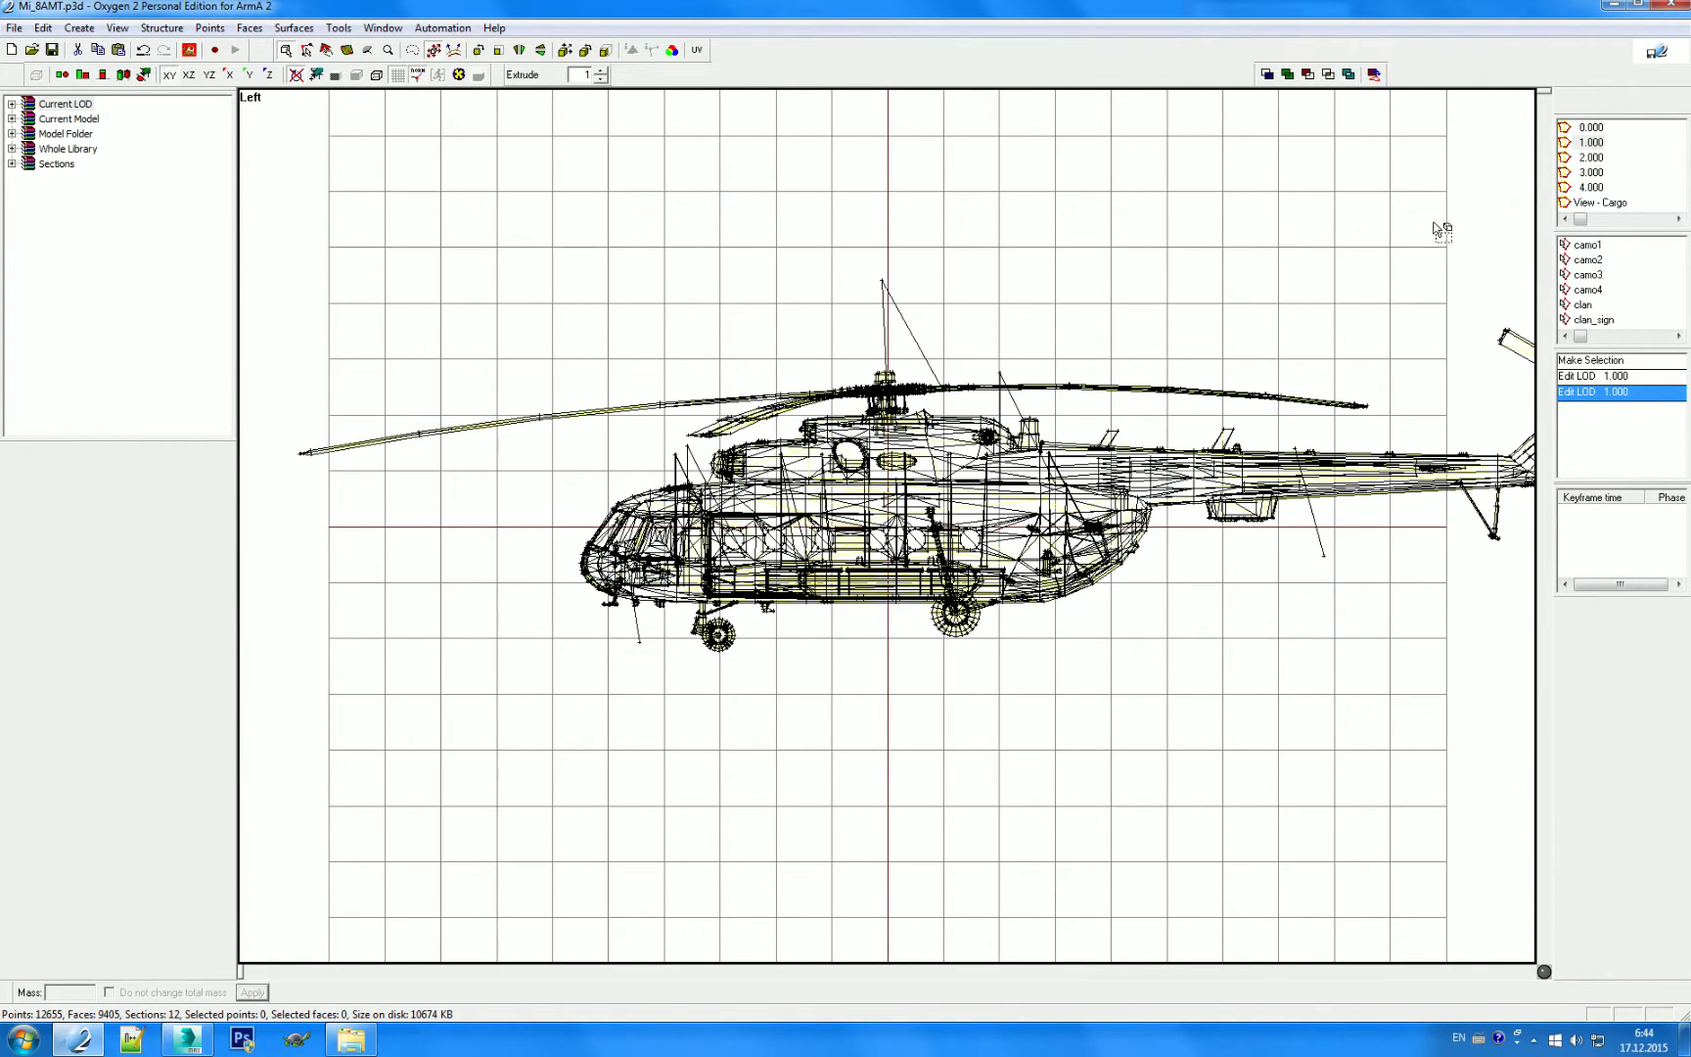
left_click(1591, 129)
middle_click_drag(1042, 480, 1246, 466)
left_click(1591, 128)
Step: Highlight the main_rotor and OBJ0001 selections in 3D preview, orbiting to inspect, then deselect
left_click(1605, 248)
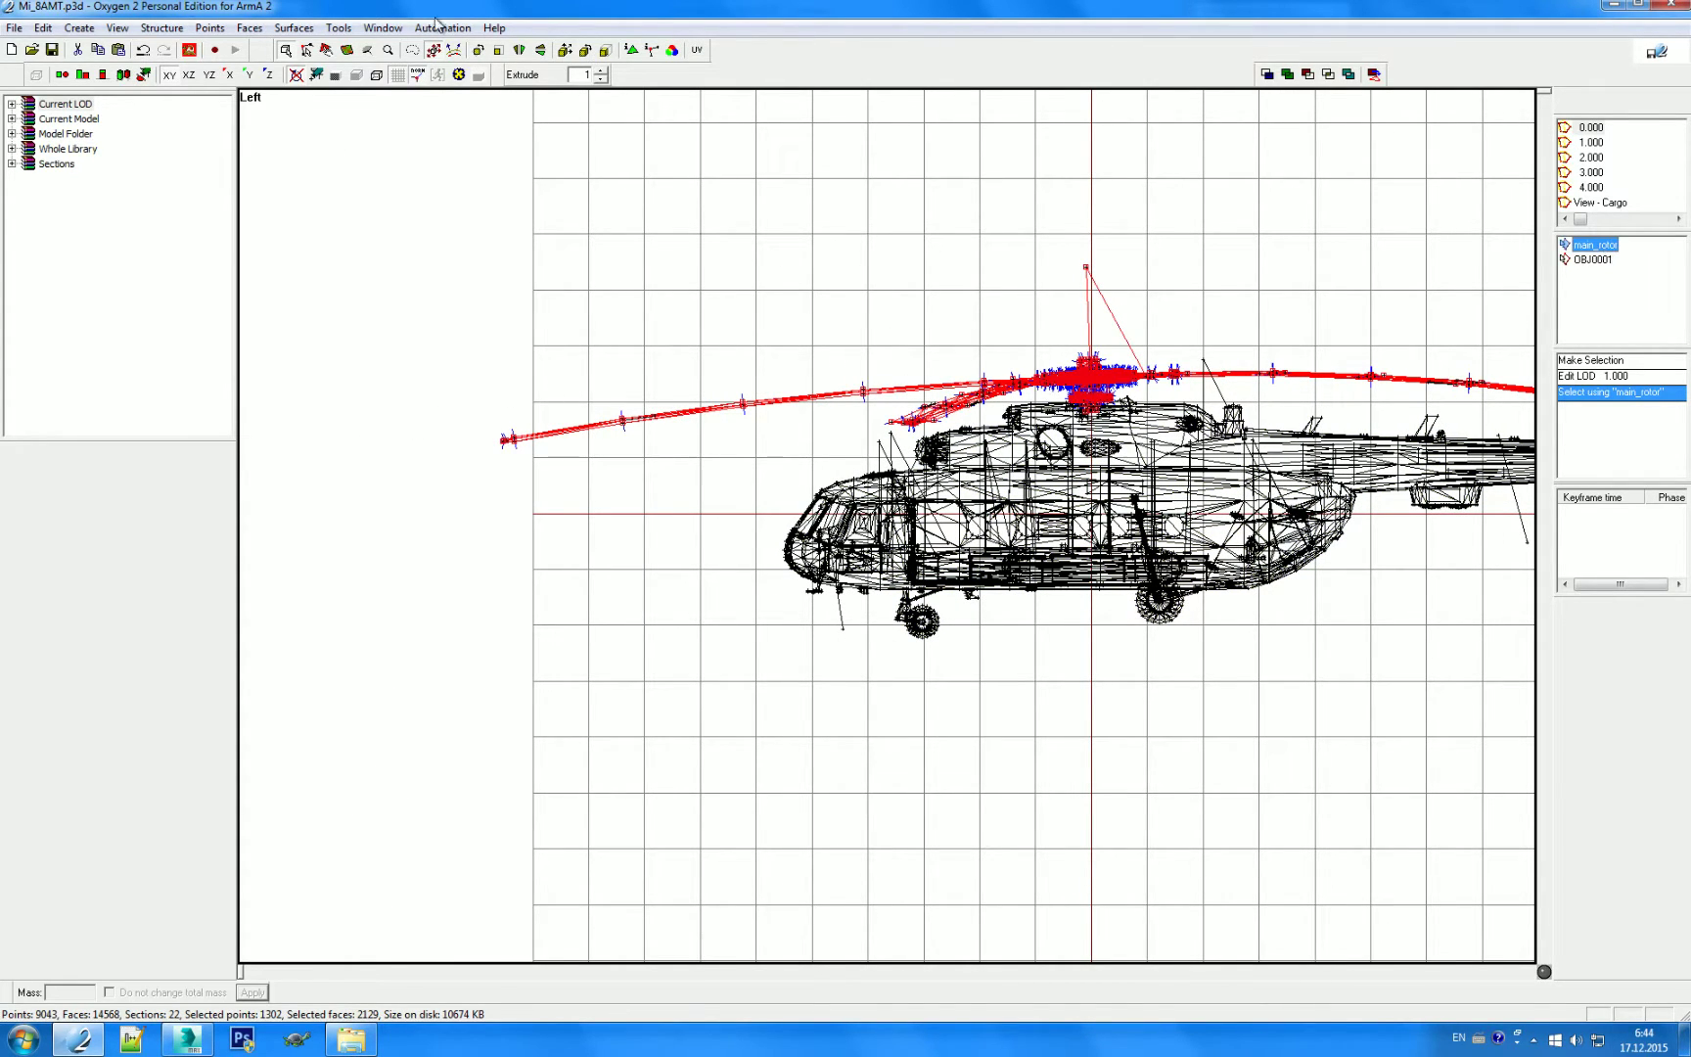
left_click(124, 74)
right_click_drag(812, 326, 1559, 292)
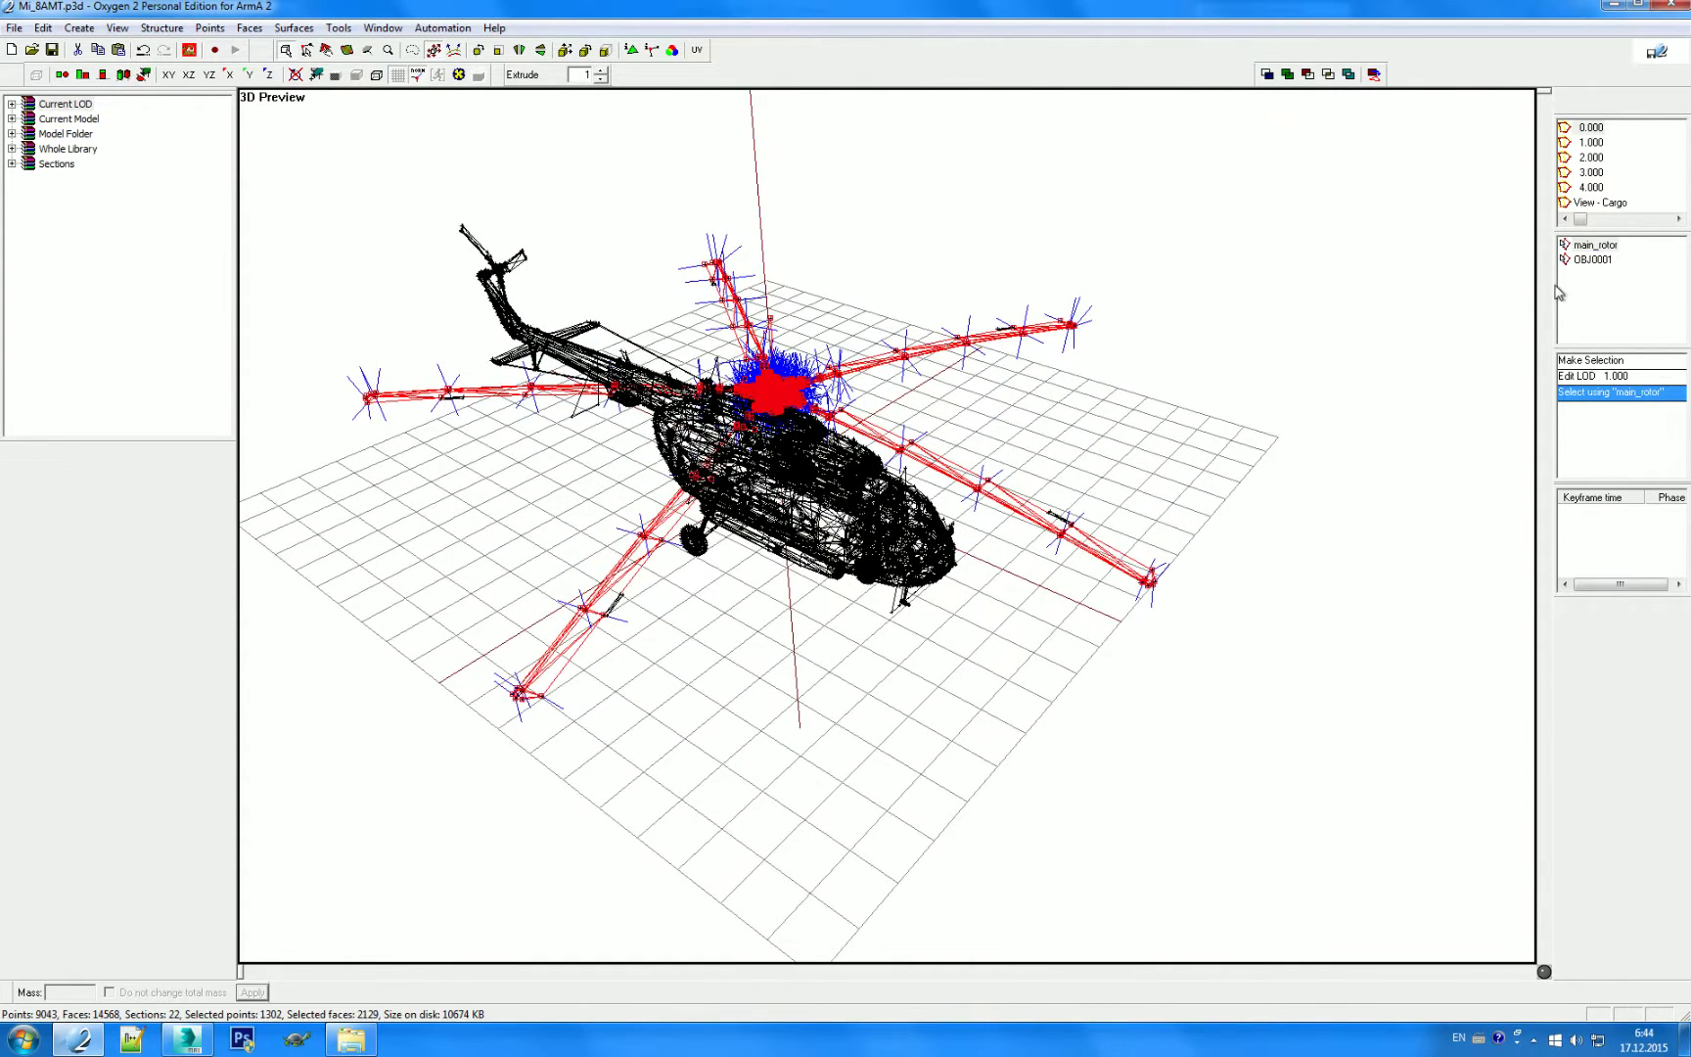
left_click(1592, 249)
left_click(1594, 259)
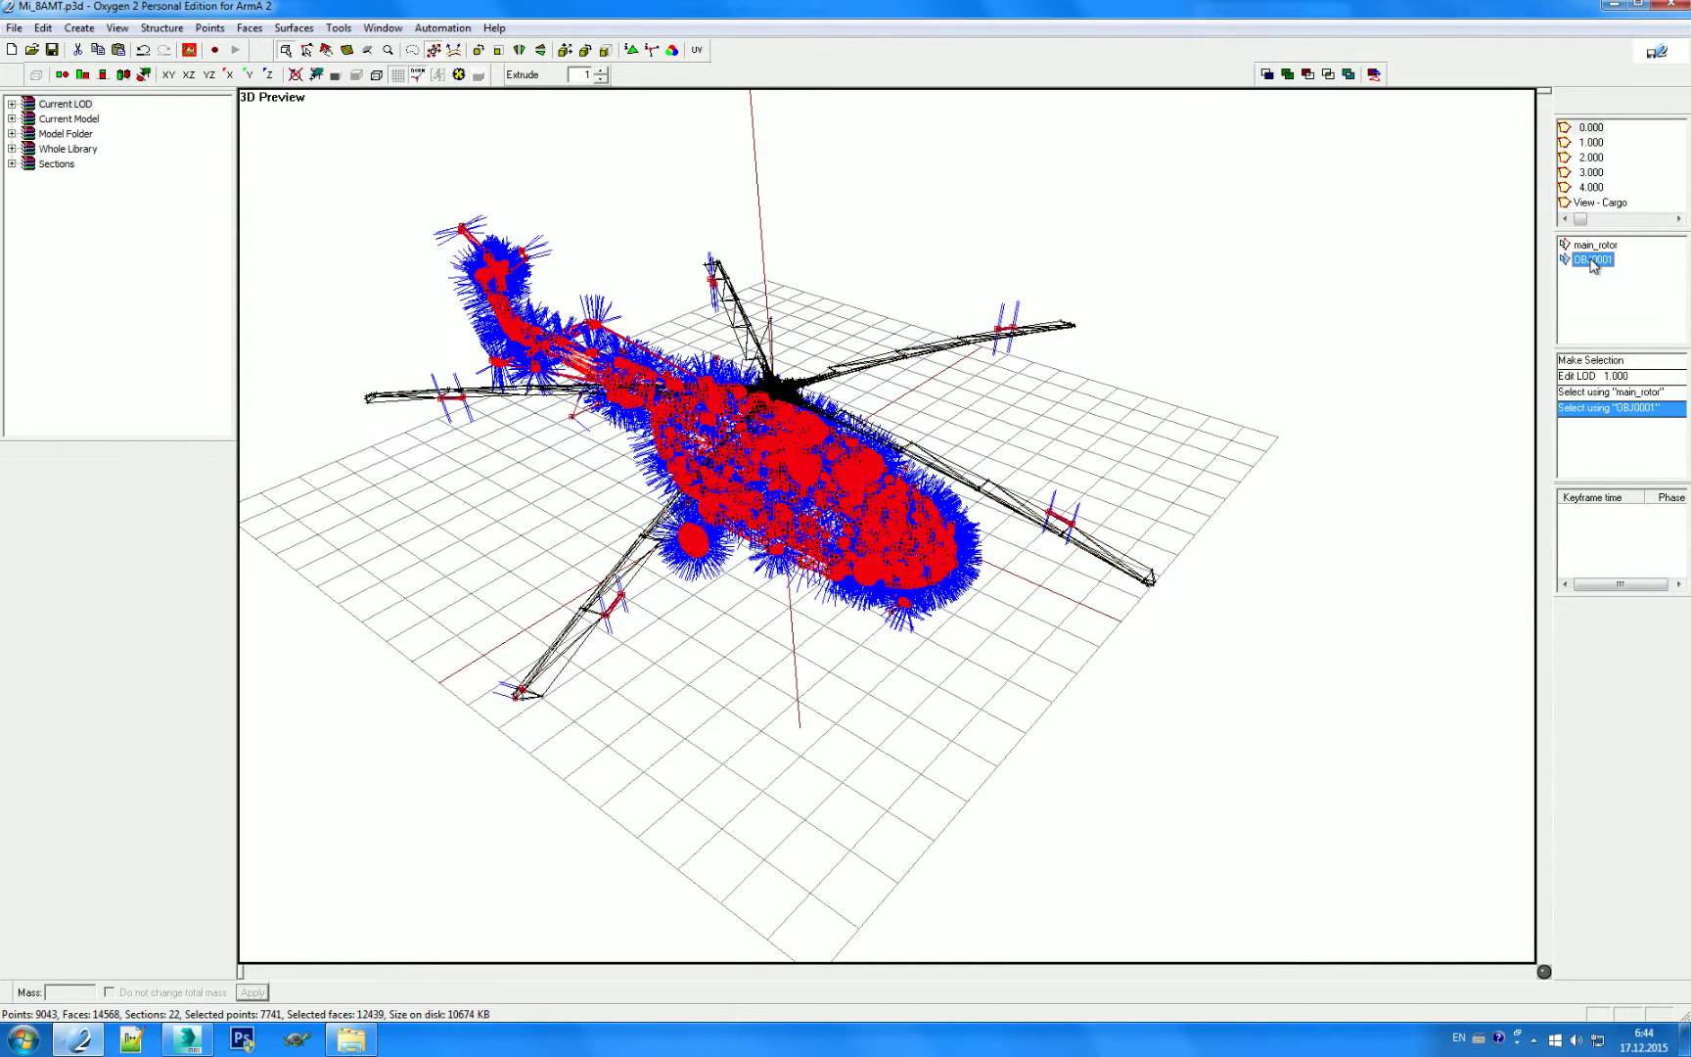
left_click(1212, 412)
right_click_drag(1212, 412, 1214, 414)
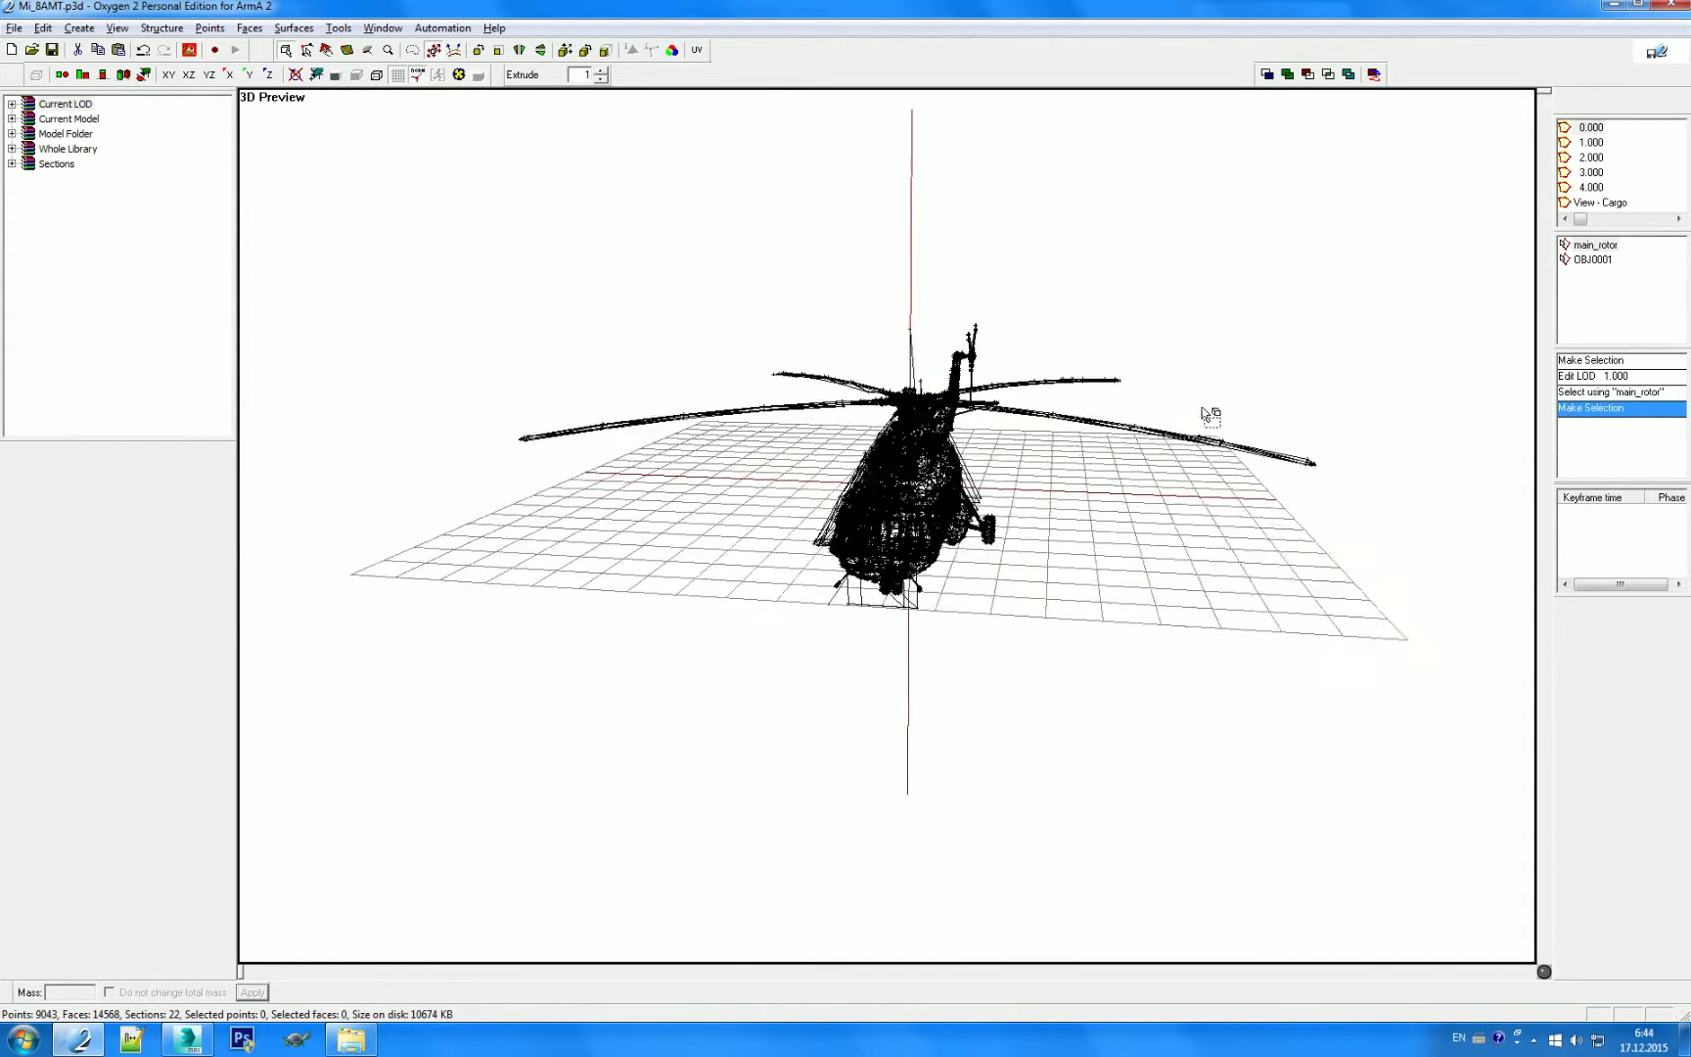
left_click(1595, 245)
right_click_drag(1212, 412, 1231, 414)
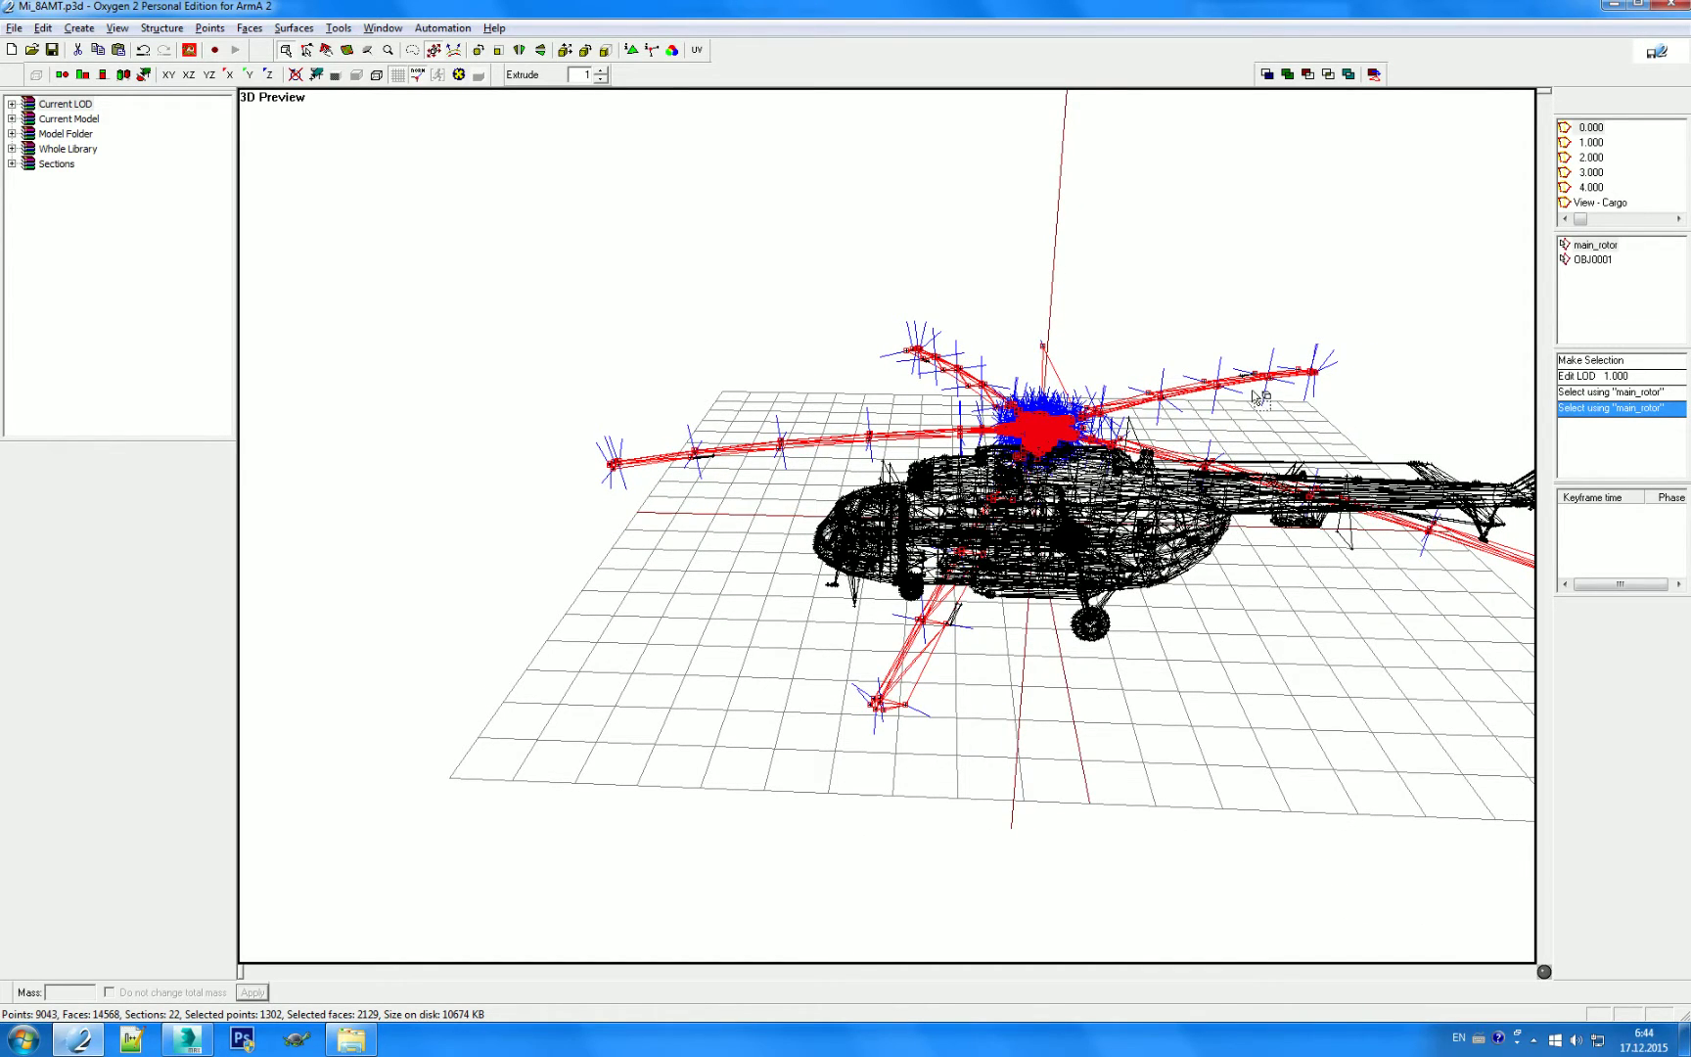
right_click_drag(1261, 400, 1310, 372)
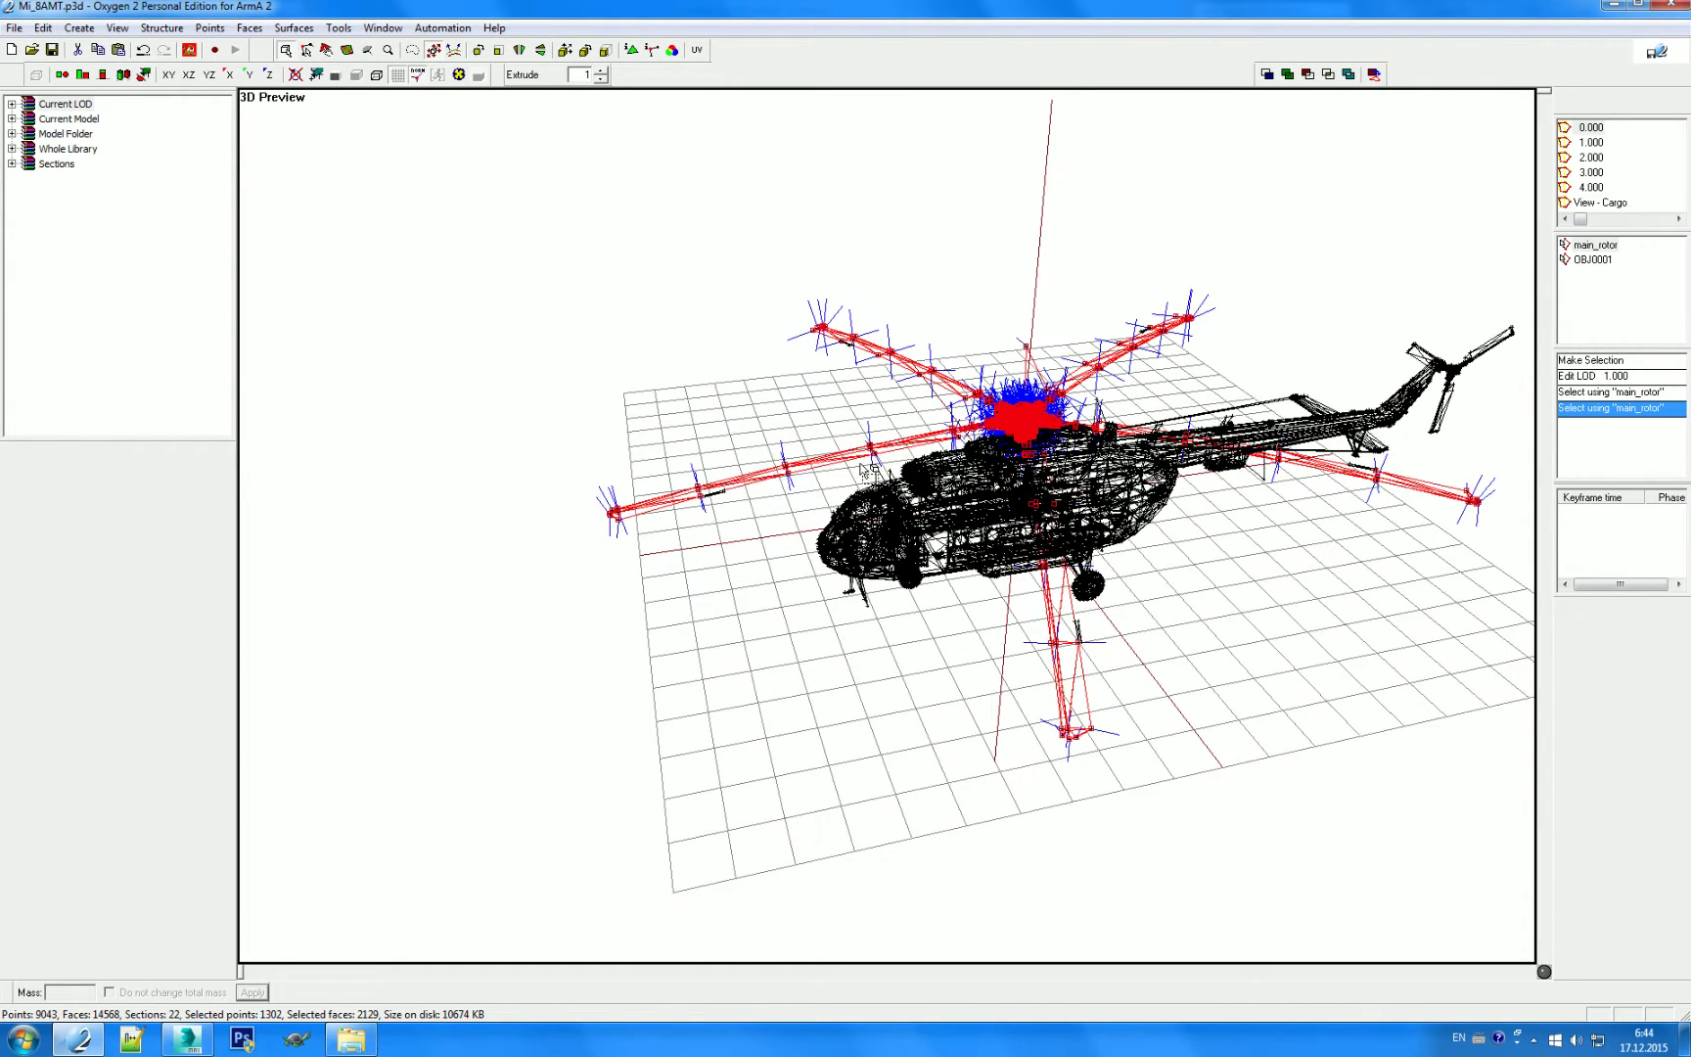
left_click(1273, 489)
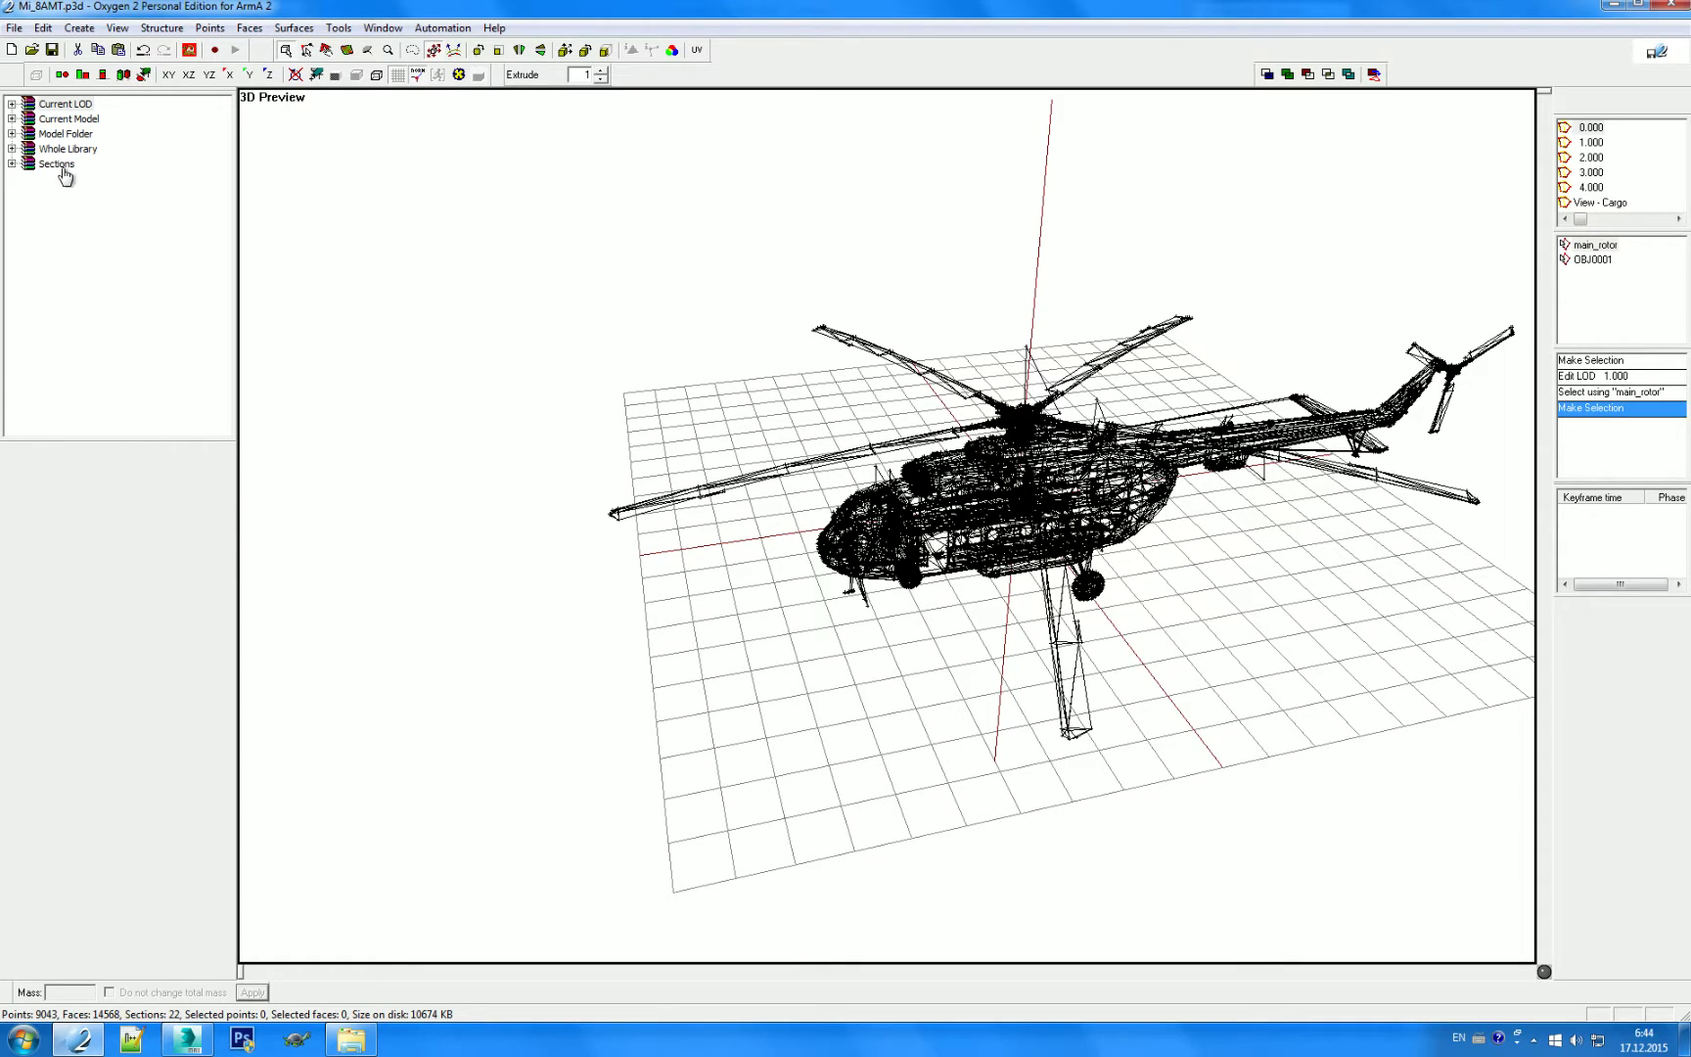
left_click(11, 104)
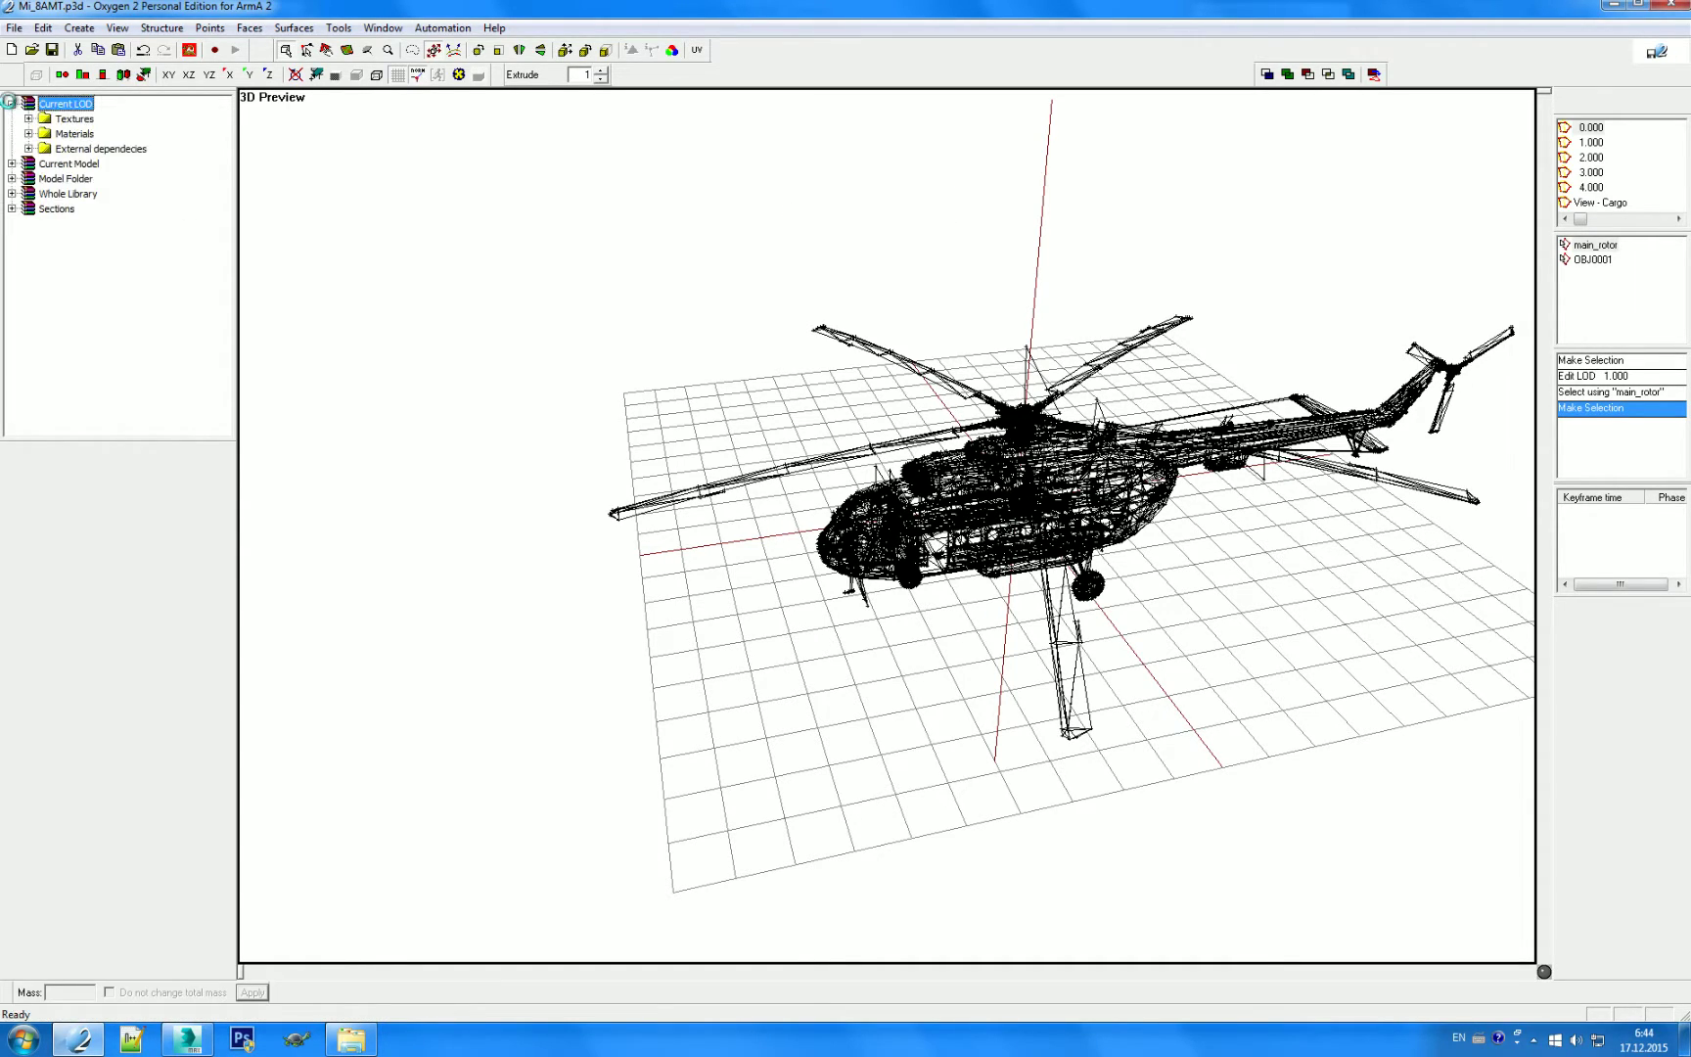
Step: List the LOD's textures and select faces using 002clear_empty.paa and 000.paa, orbiting the preview
left_click(28, 118)
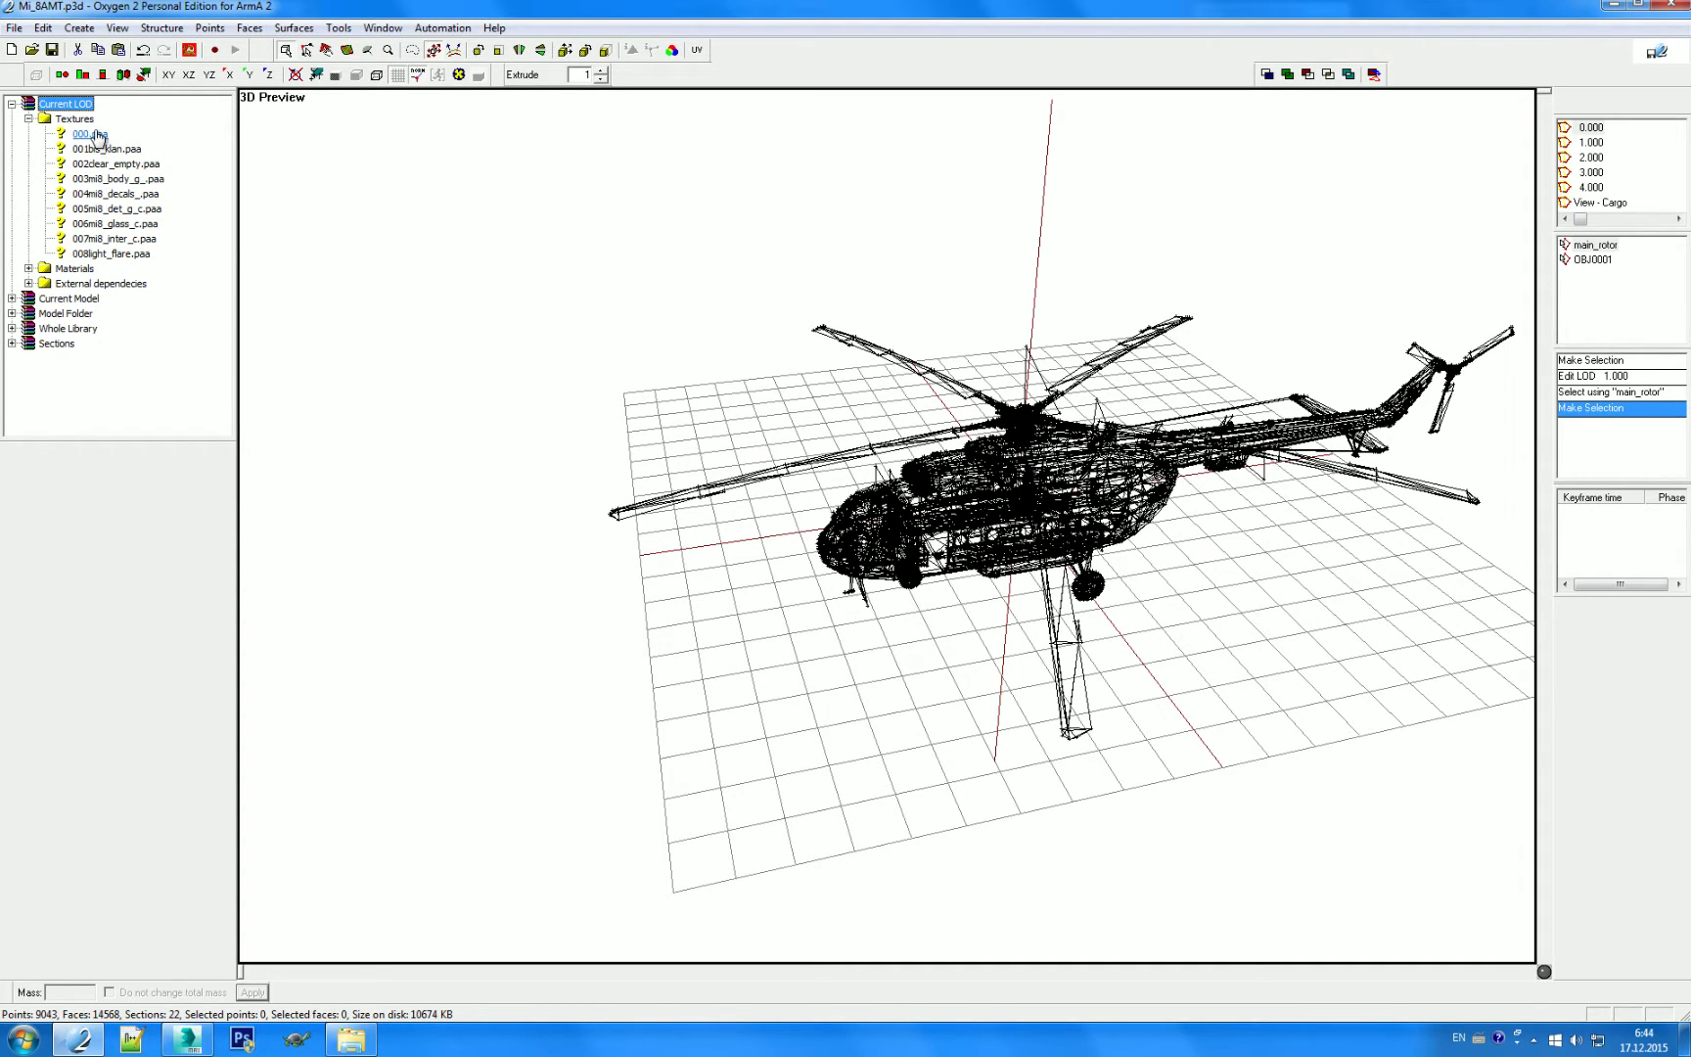
right_click(109, 164)
left_click(157, 216)
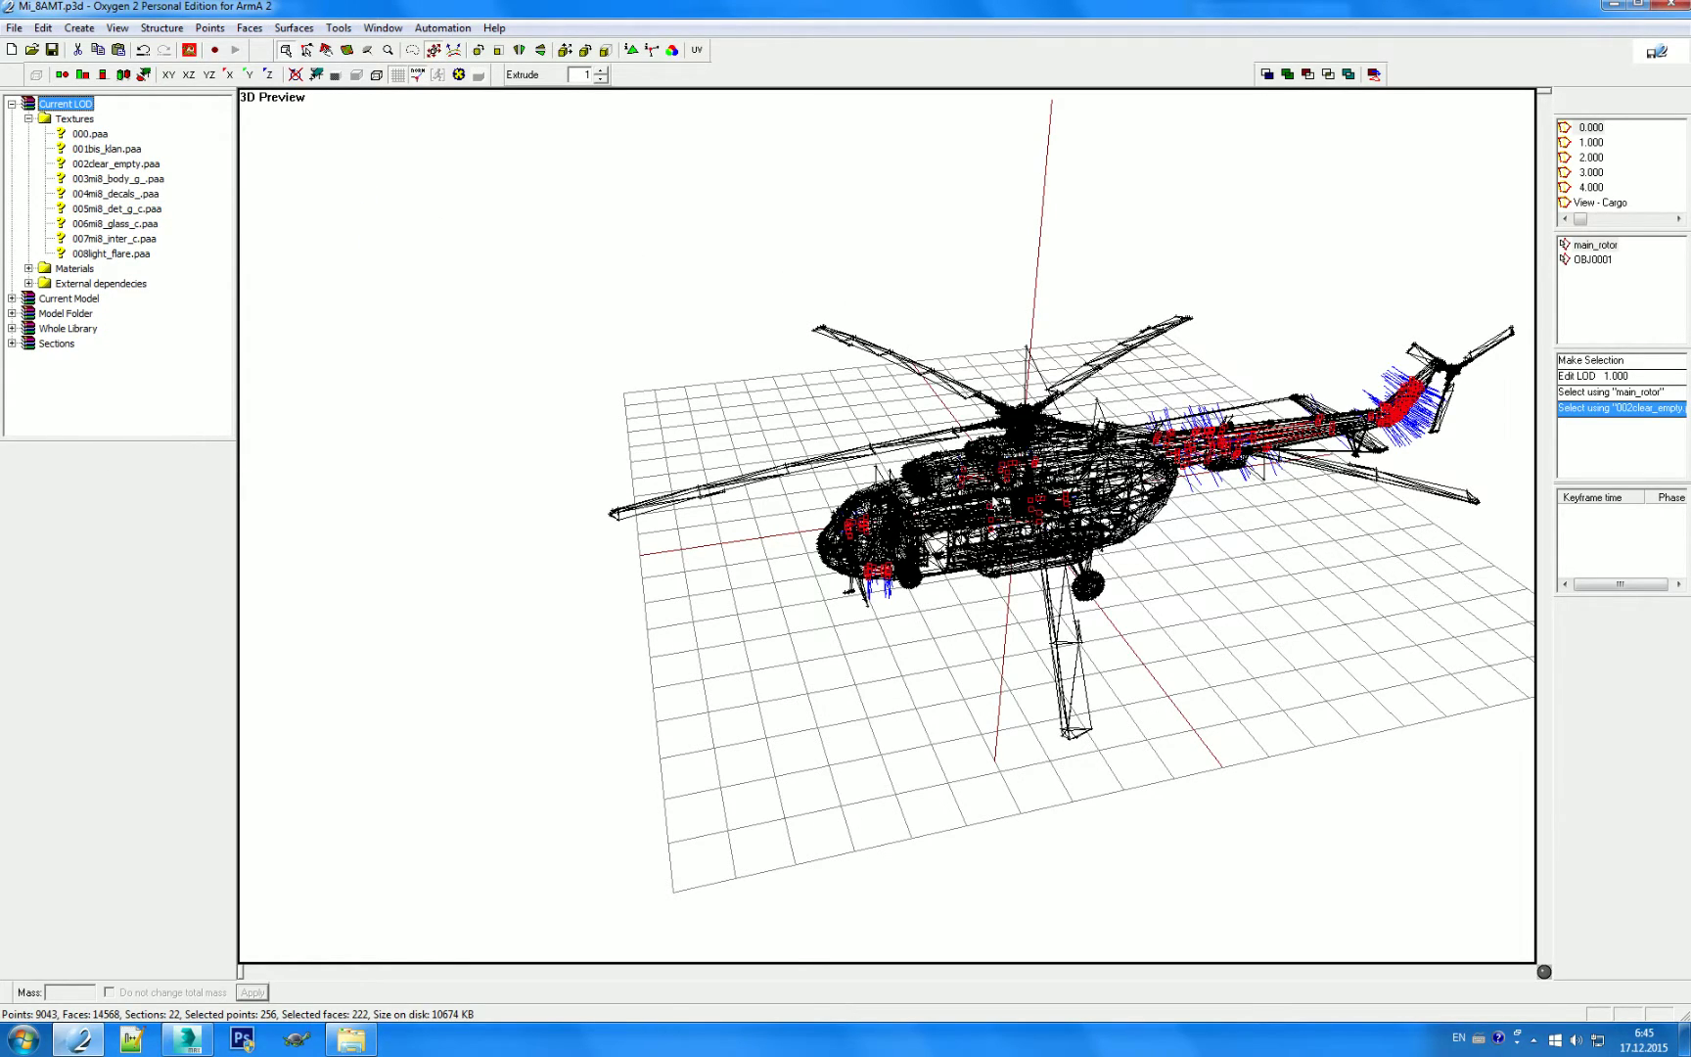
mouse_move(1077, 509)
right_mouse_down()
mouse_move(1114, 499)
mouse_move(1078, 502)
right_mouse_up()
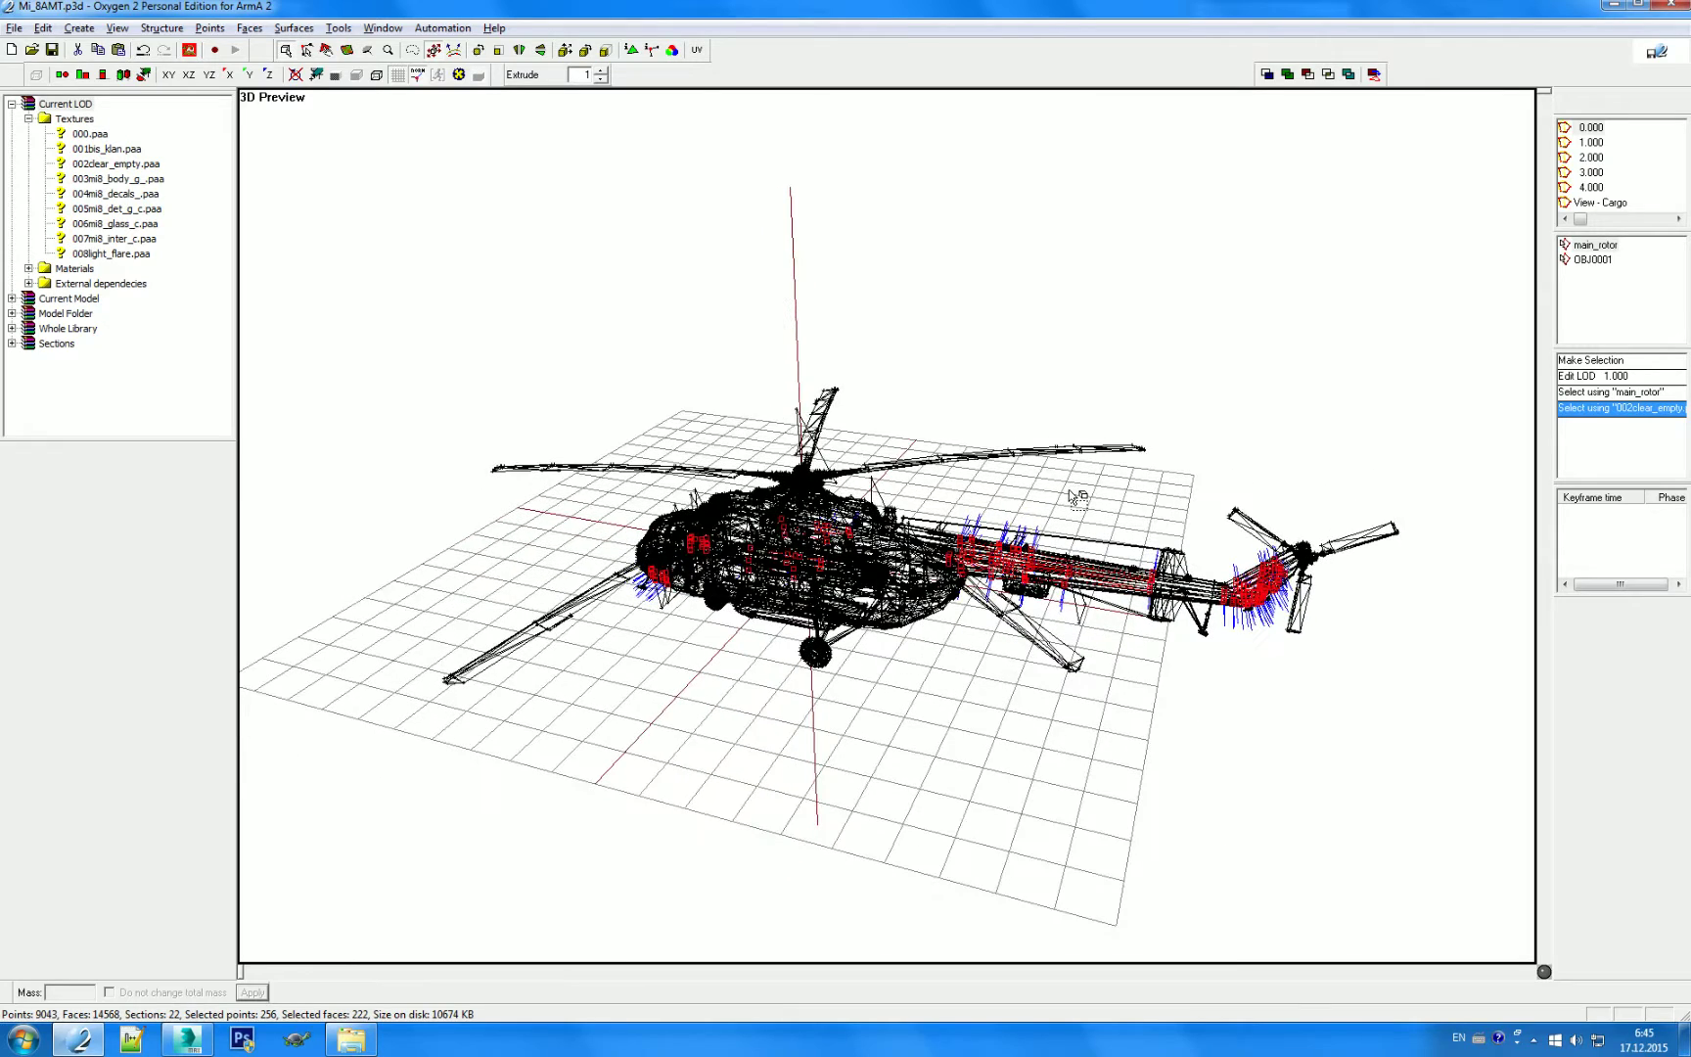
right_click_drag(870, 476, 883, 470)
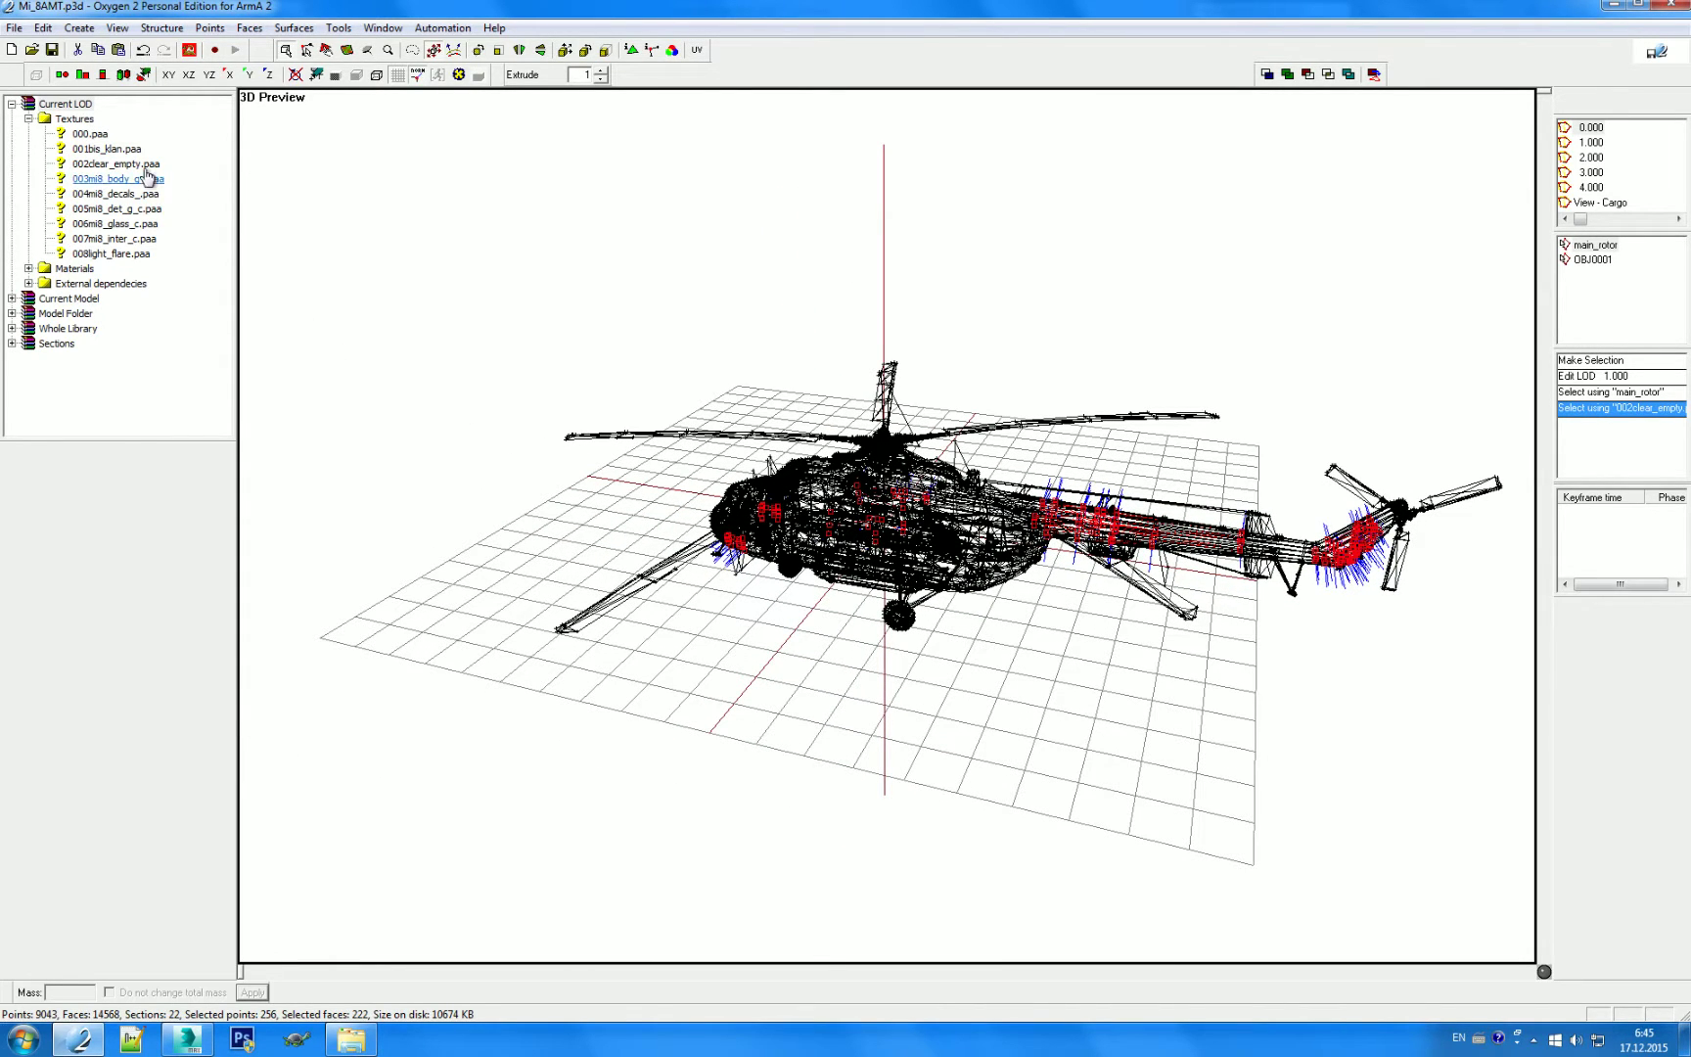
double_click(42, 128)
left_click(61, 104)
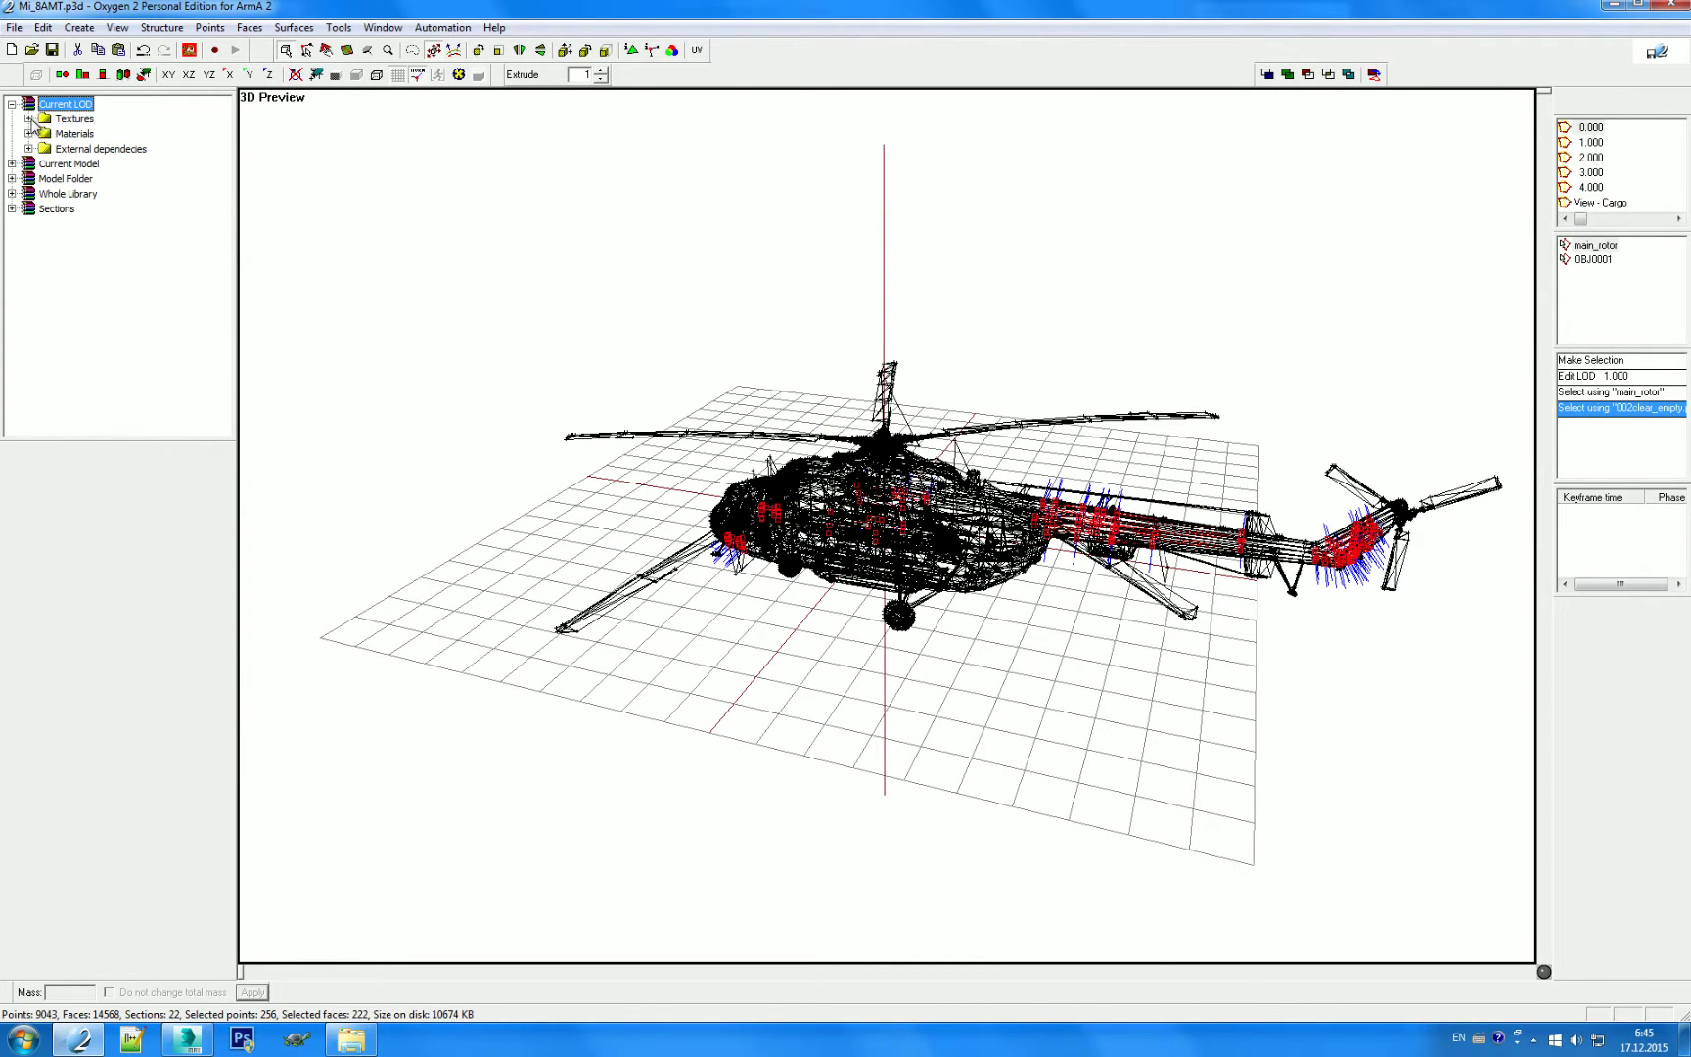
double_click(69, 118)
right_click(86, 136)
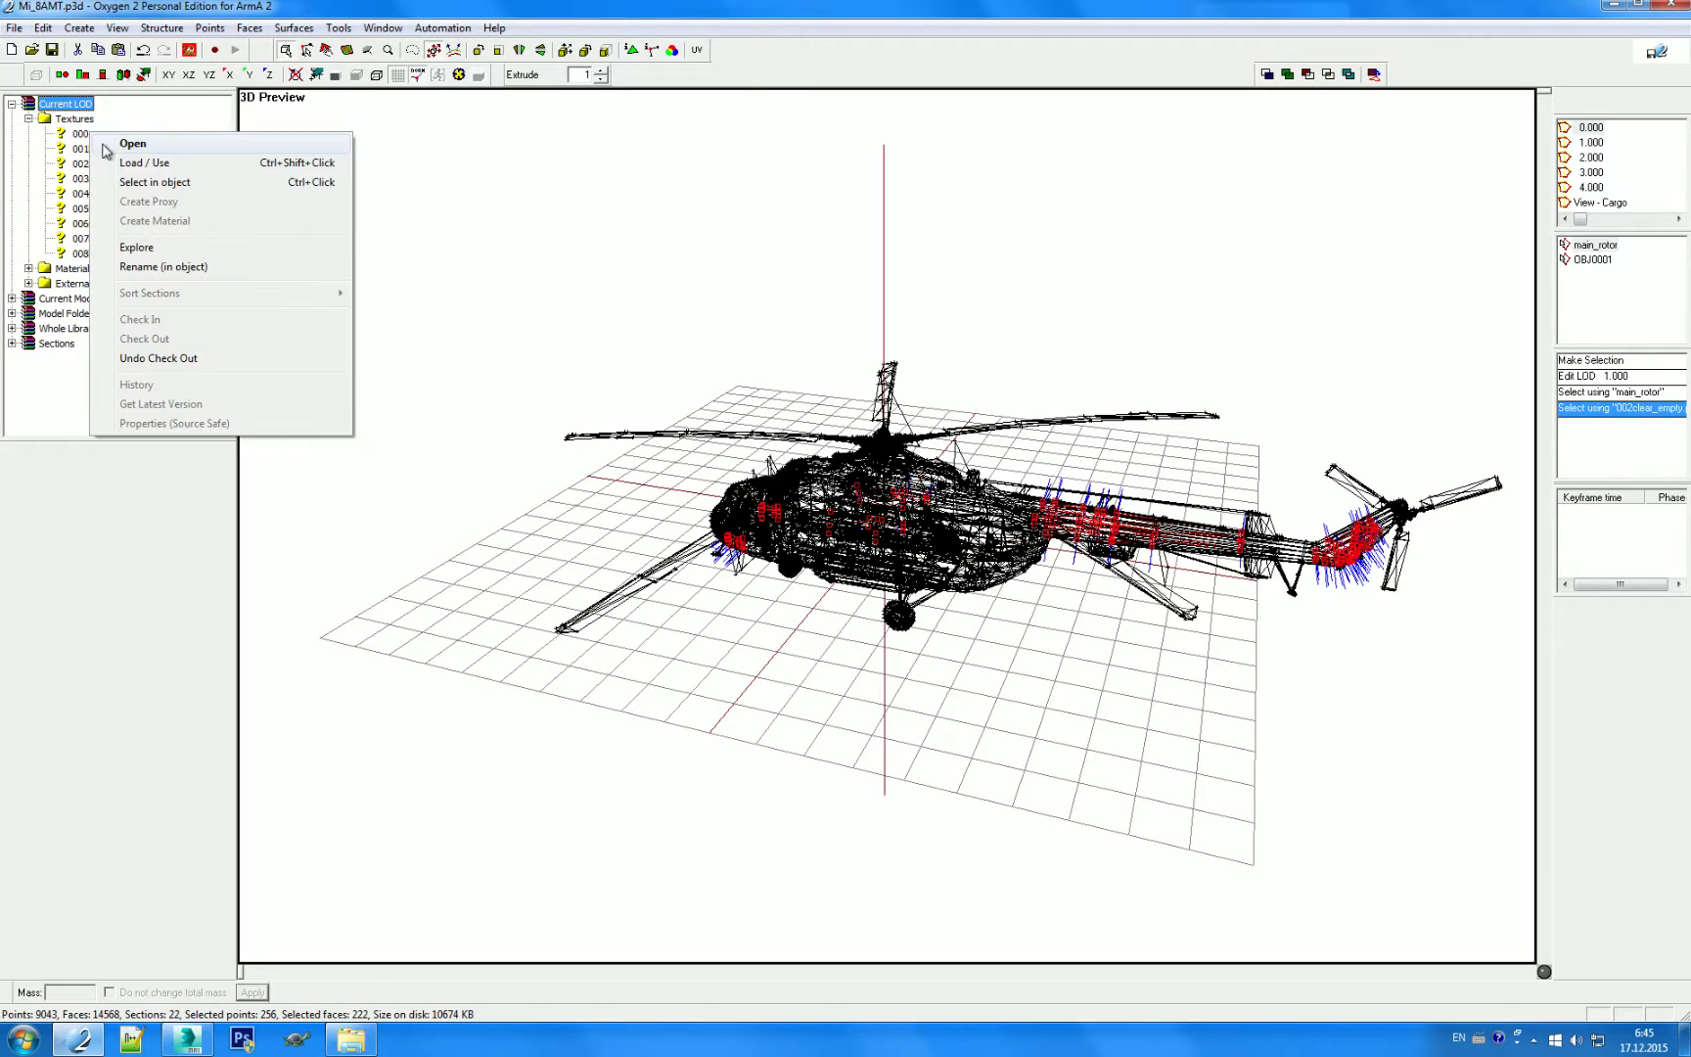
left_click(108, 182)
right_click_drag(522, 280, 415, 256)
Step: Step through texture entries 002clear_empty, 005mi8_det_g_c, 006mi8_glass_c and 004mi8_decals_, ending on 003mi8_body_g_.paa faces
right_click(112, 165)
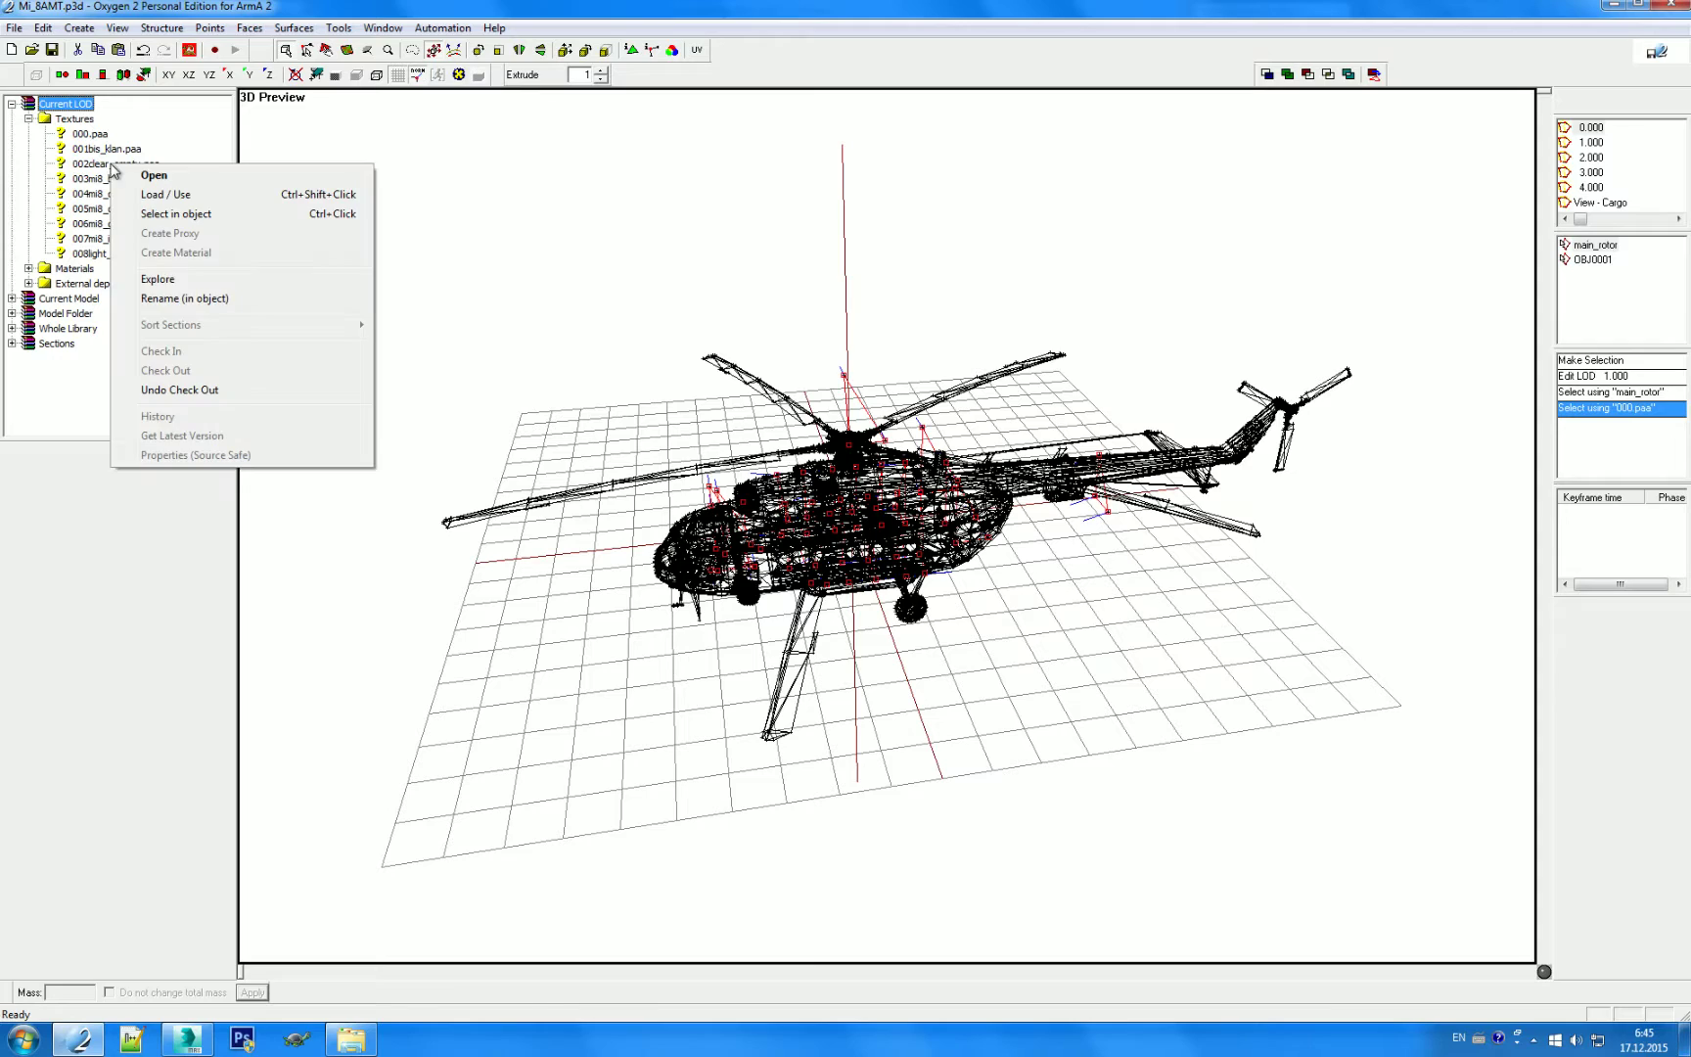
left_click(196, 217)
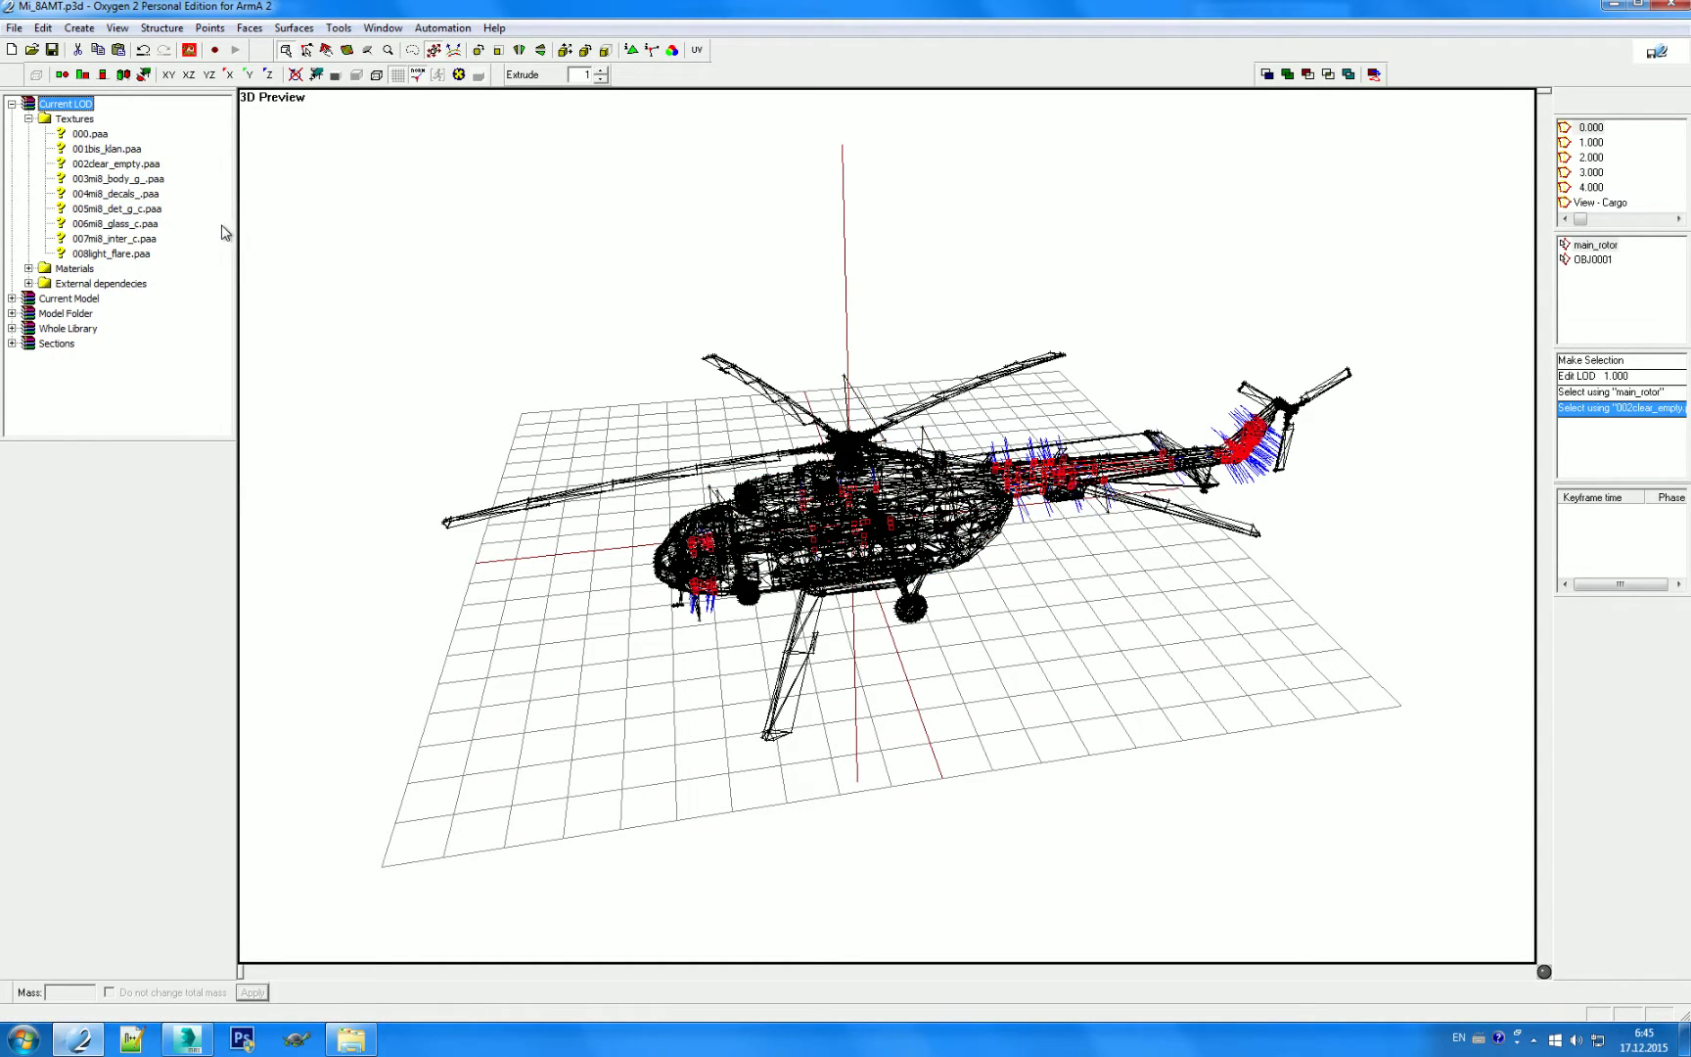
left_click(137, 211)
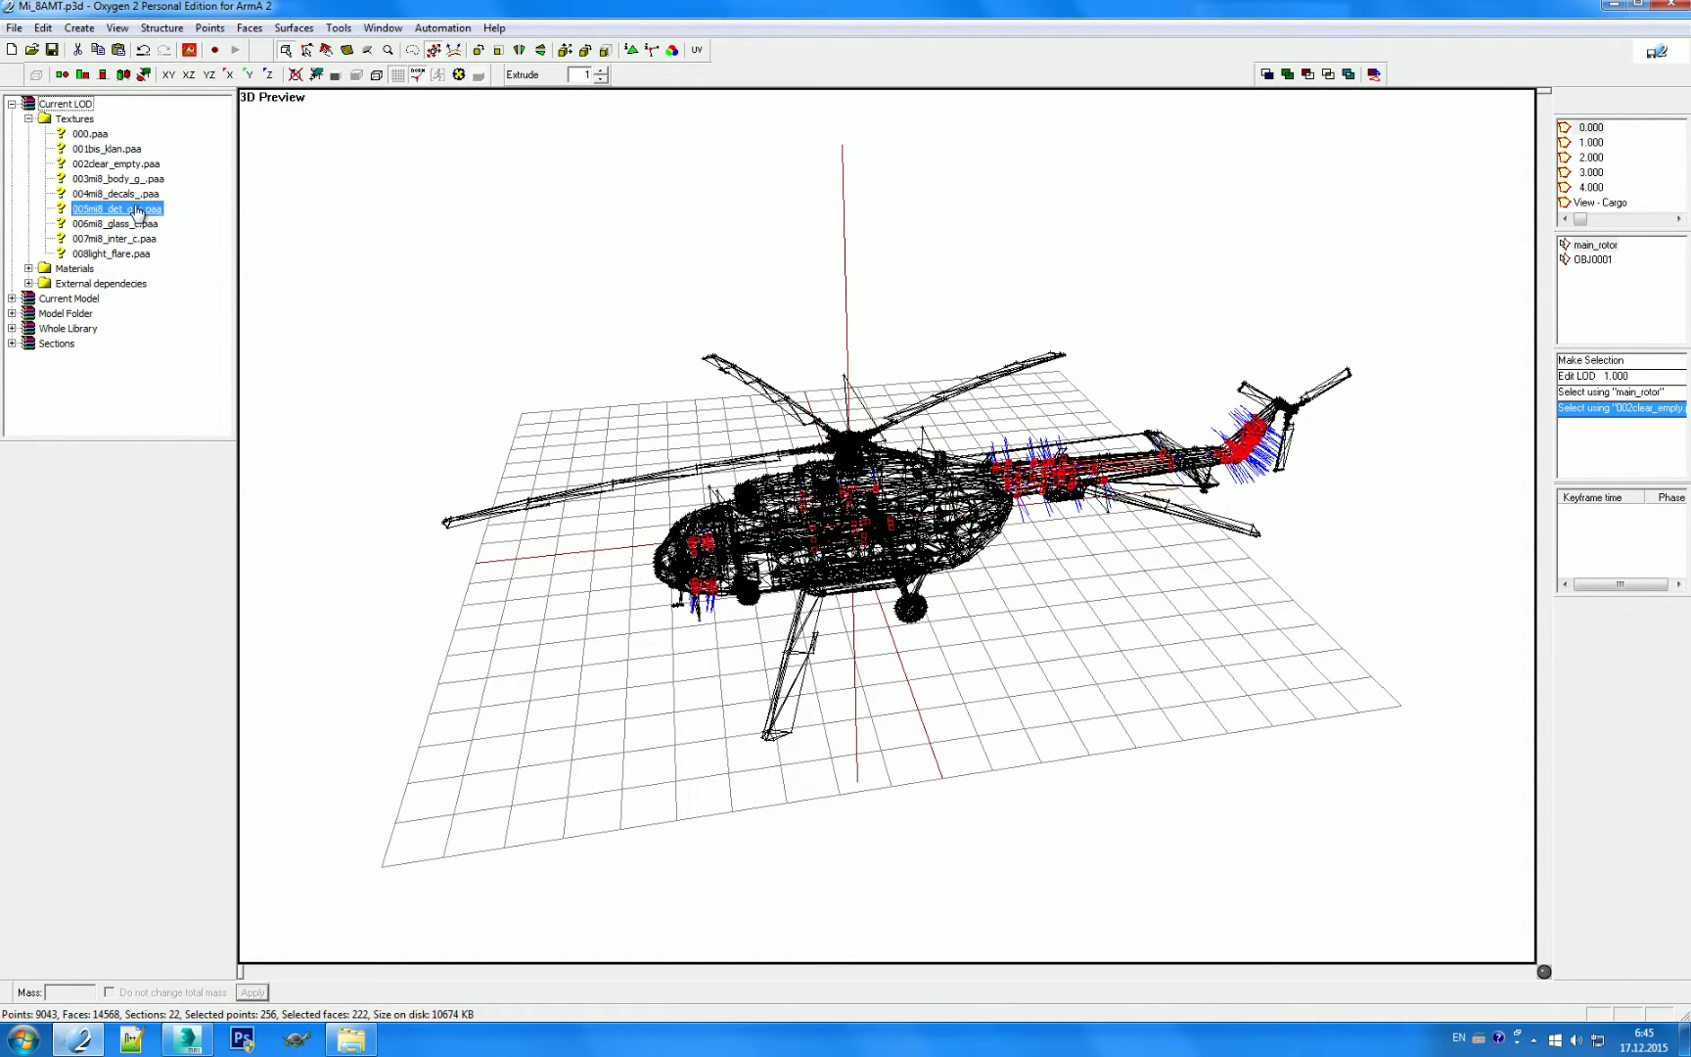
left_click(128, 225)
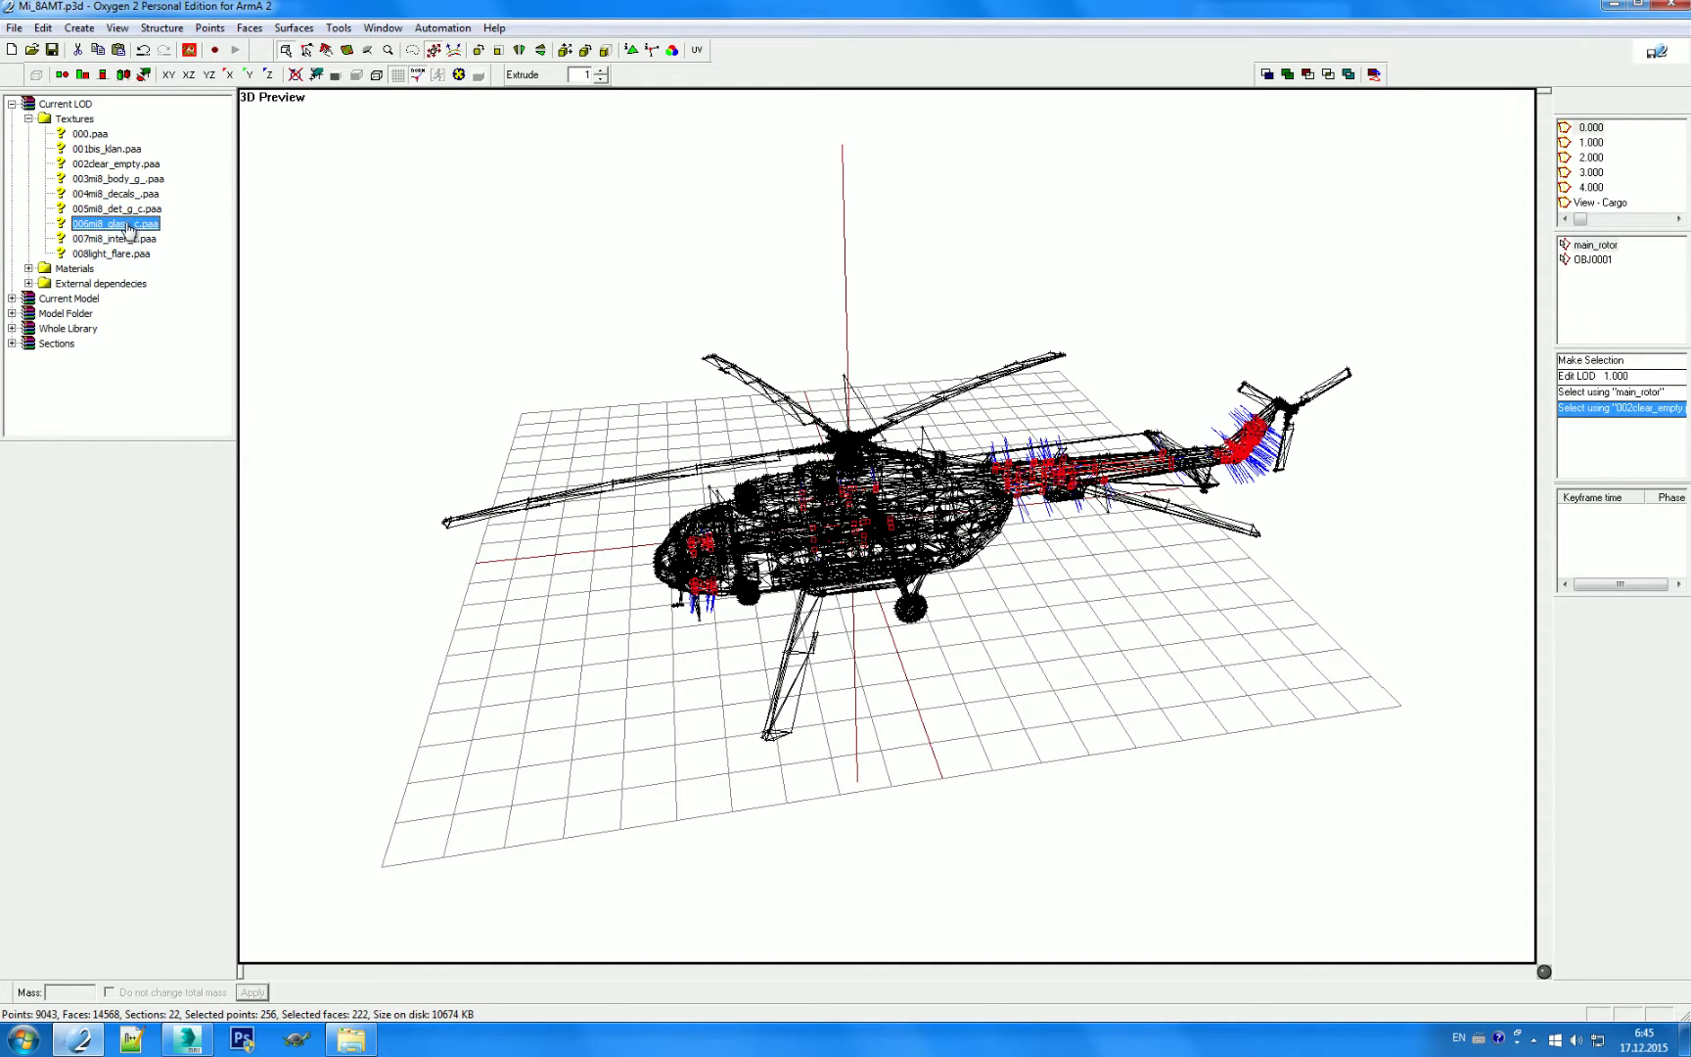
left_click(130, 211)
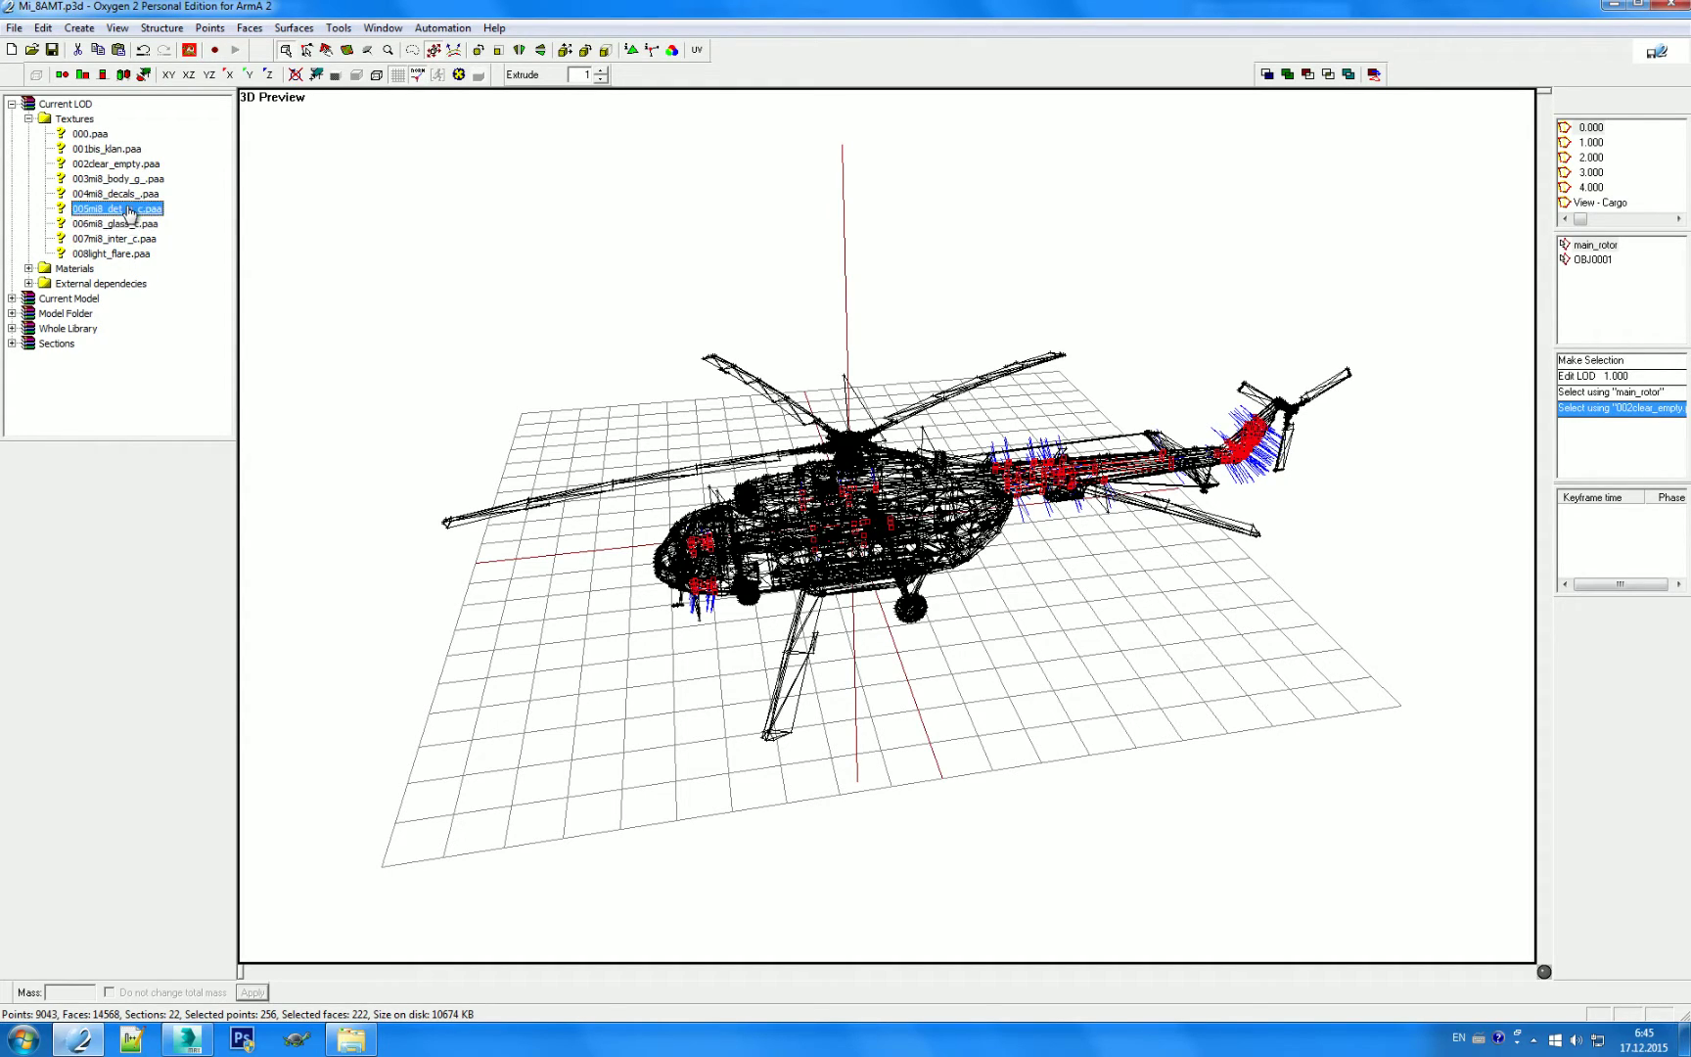
left_click(130, 194)
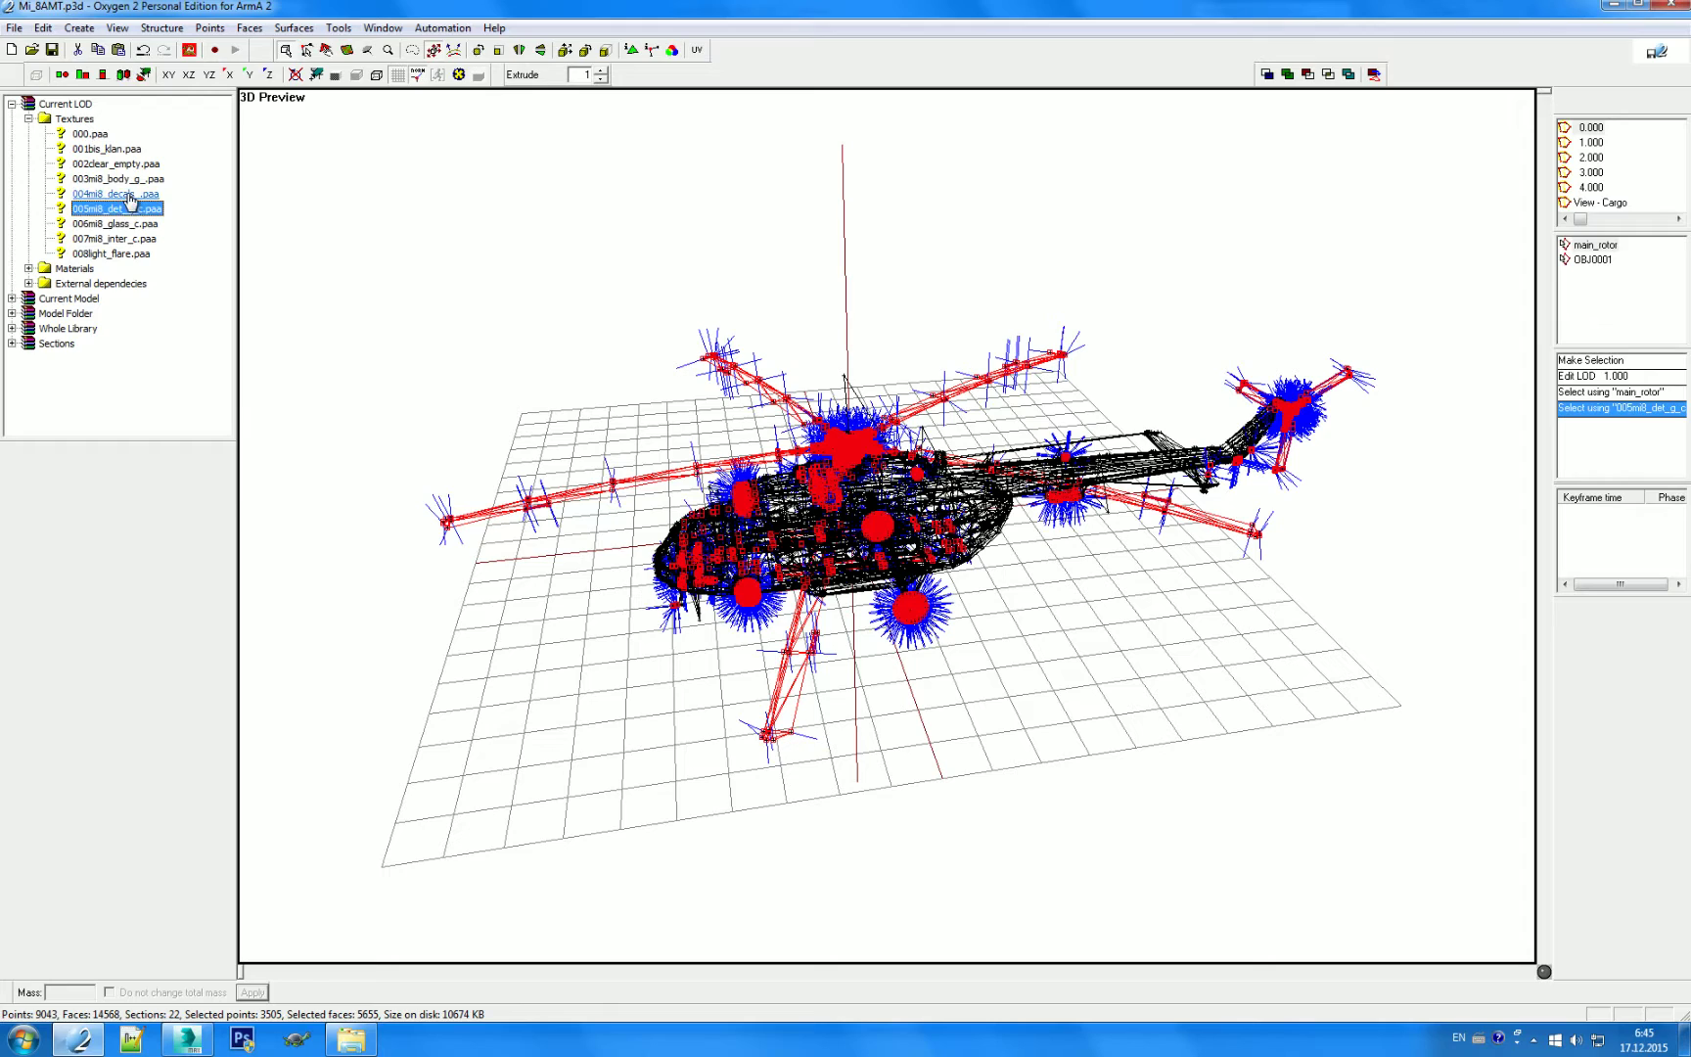
left_click(130, 179)
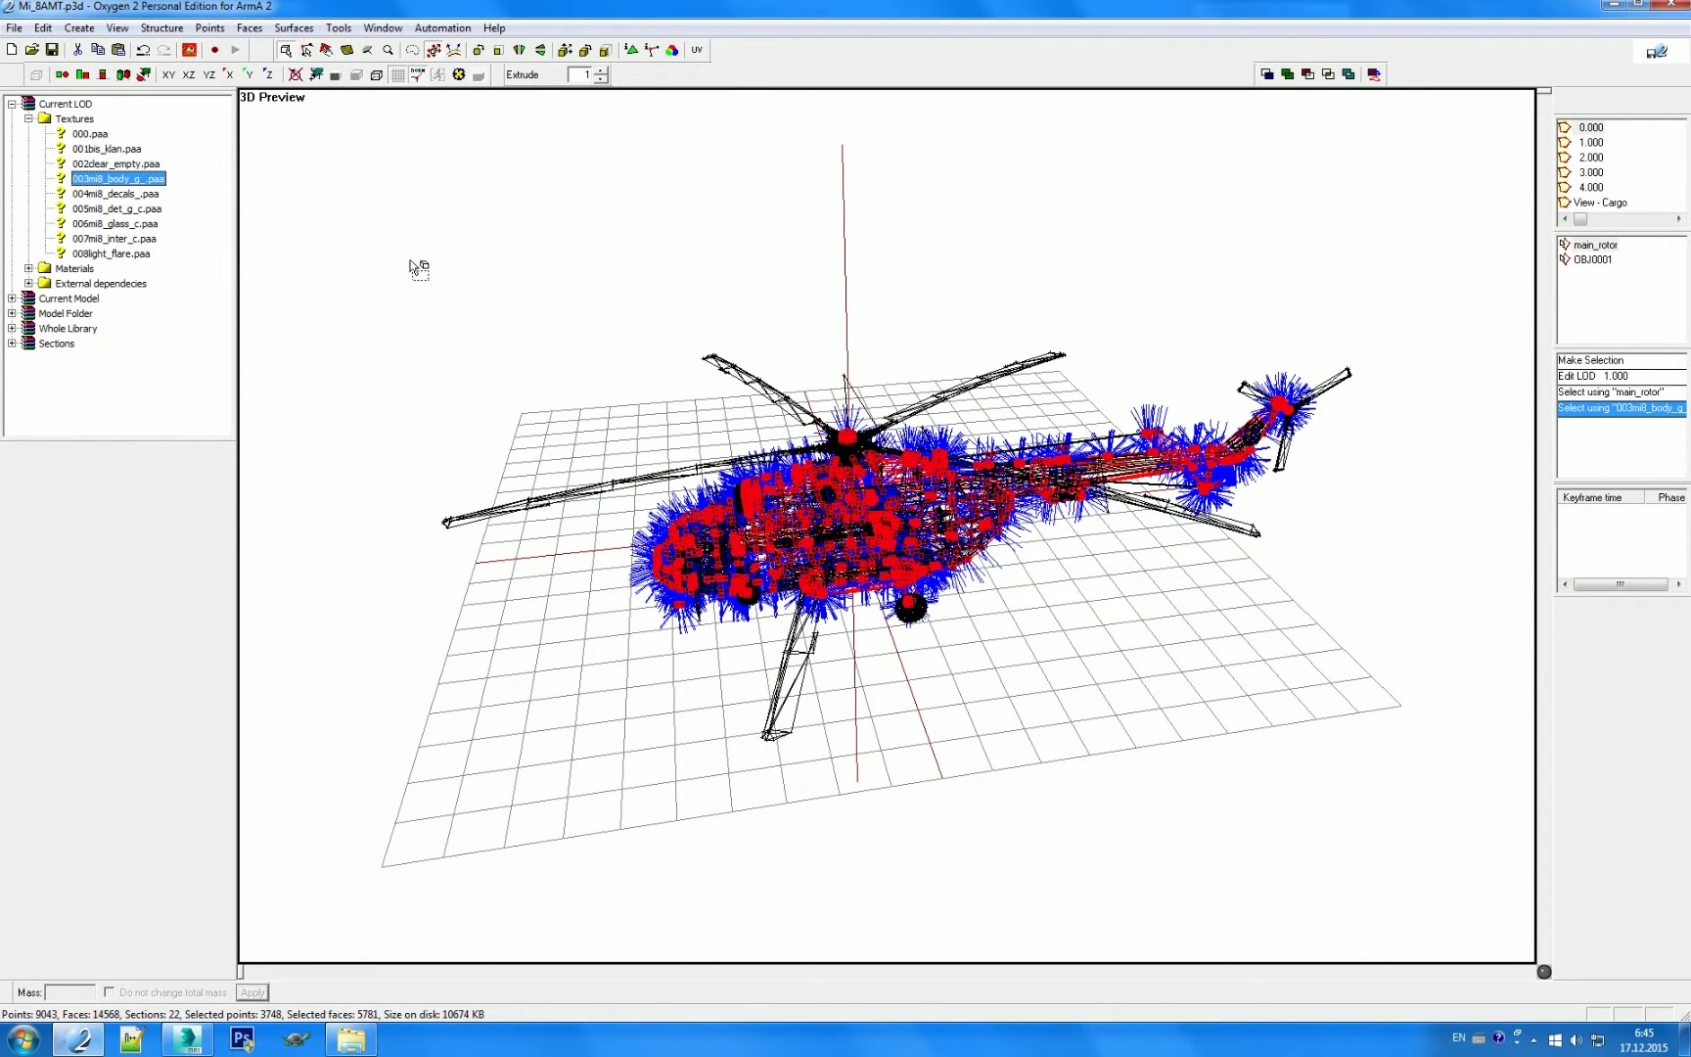
Step: Set the selected body faces' texture to P:\Ca\air\data\mi8_body_g_cdf_co.paa, then clear the selection
key("e")
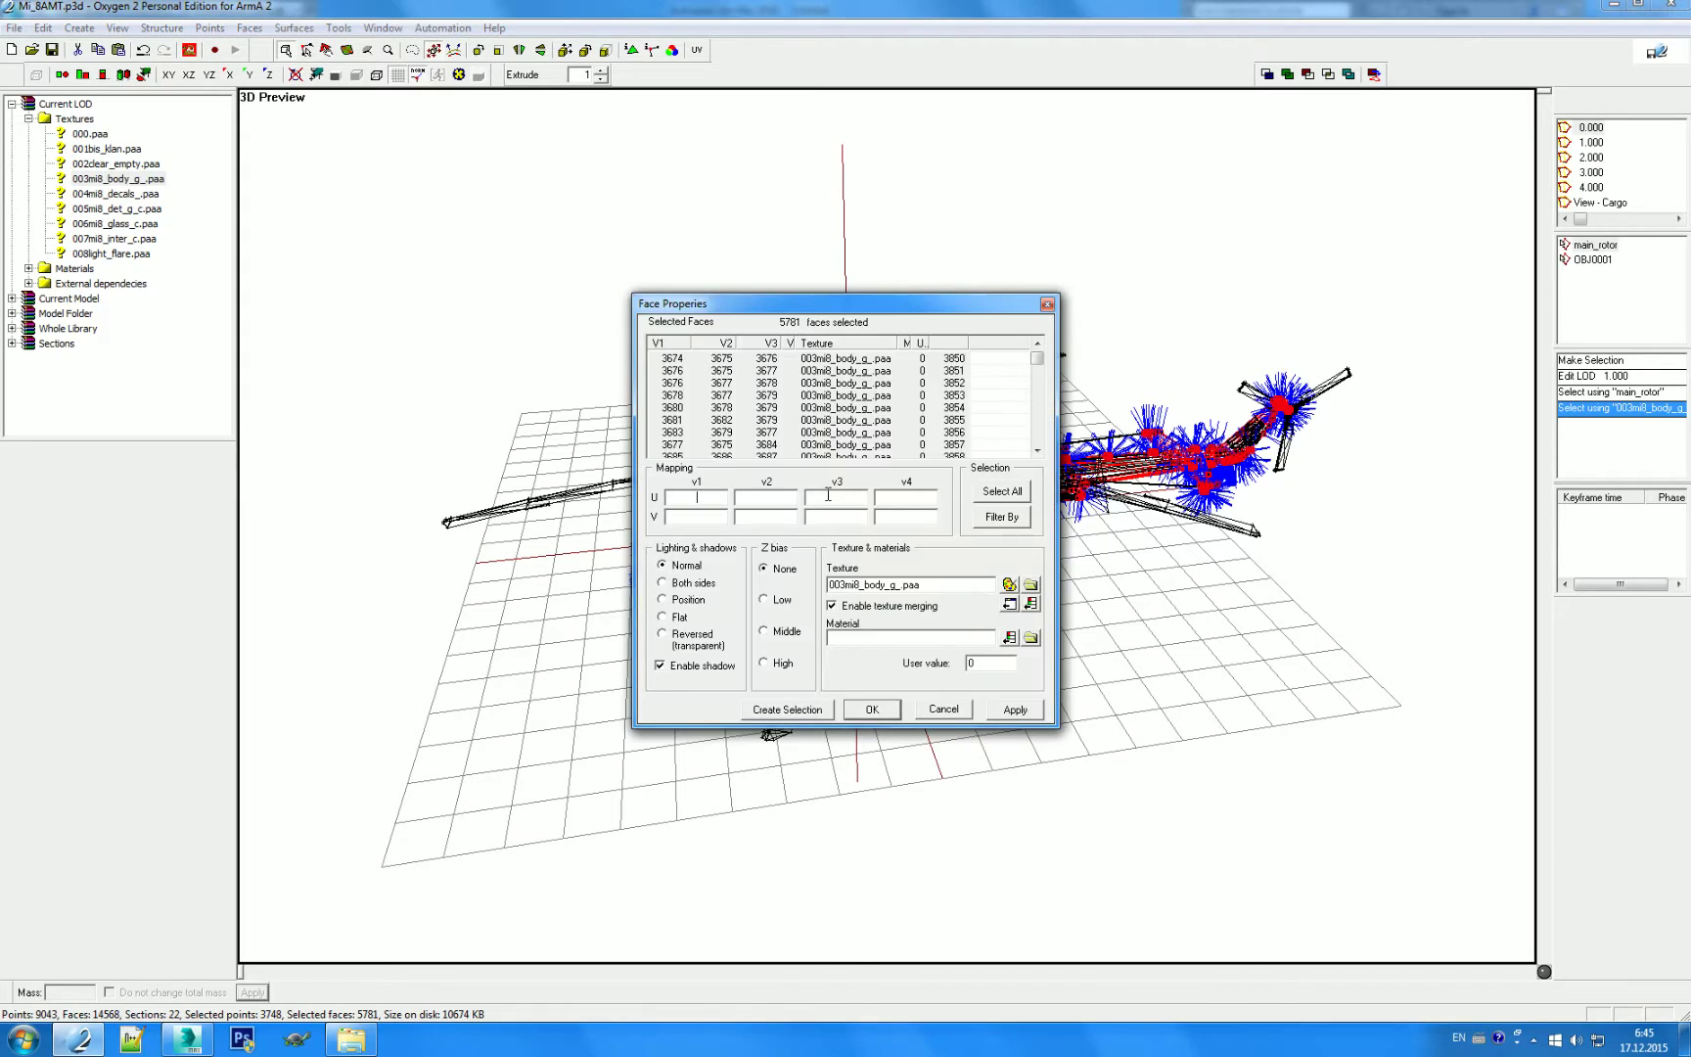
left_click(1032, 587)
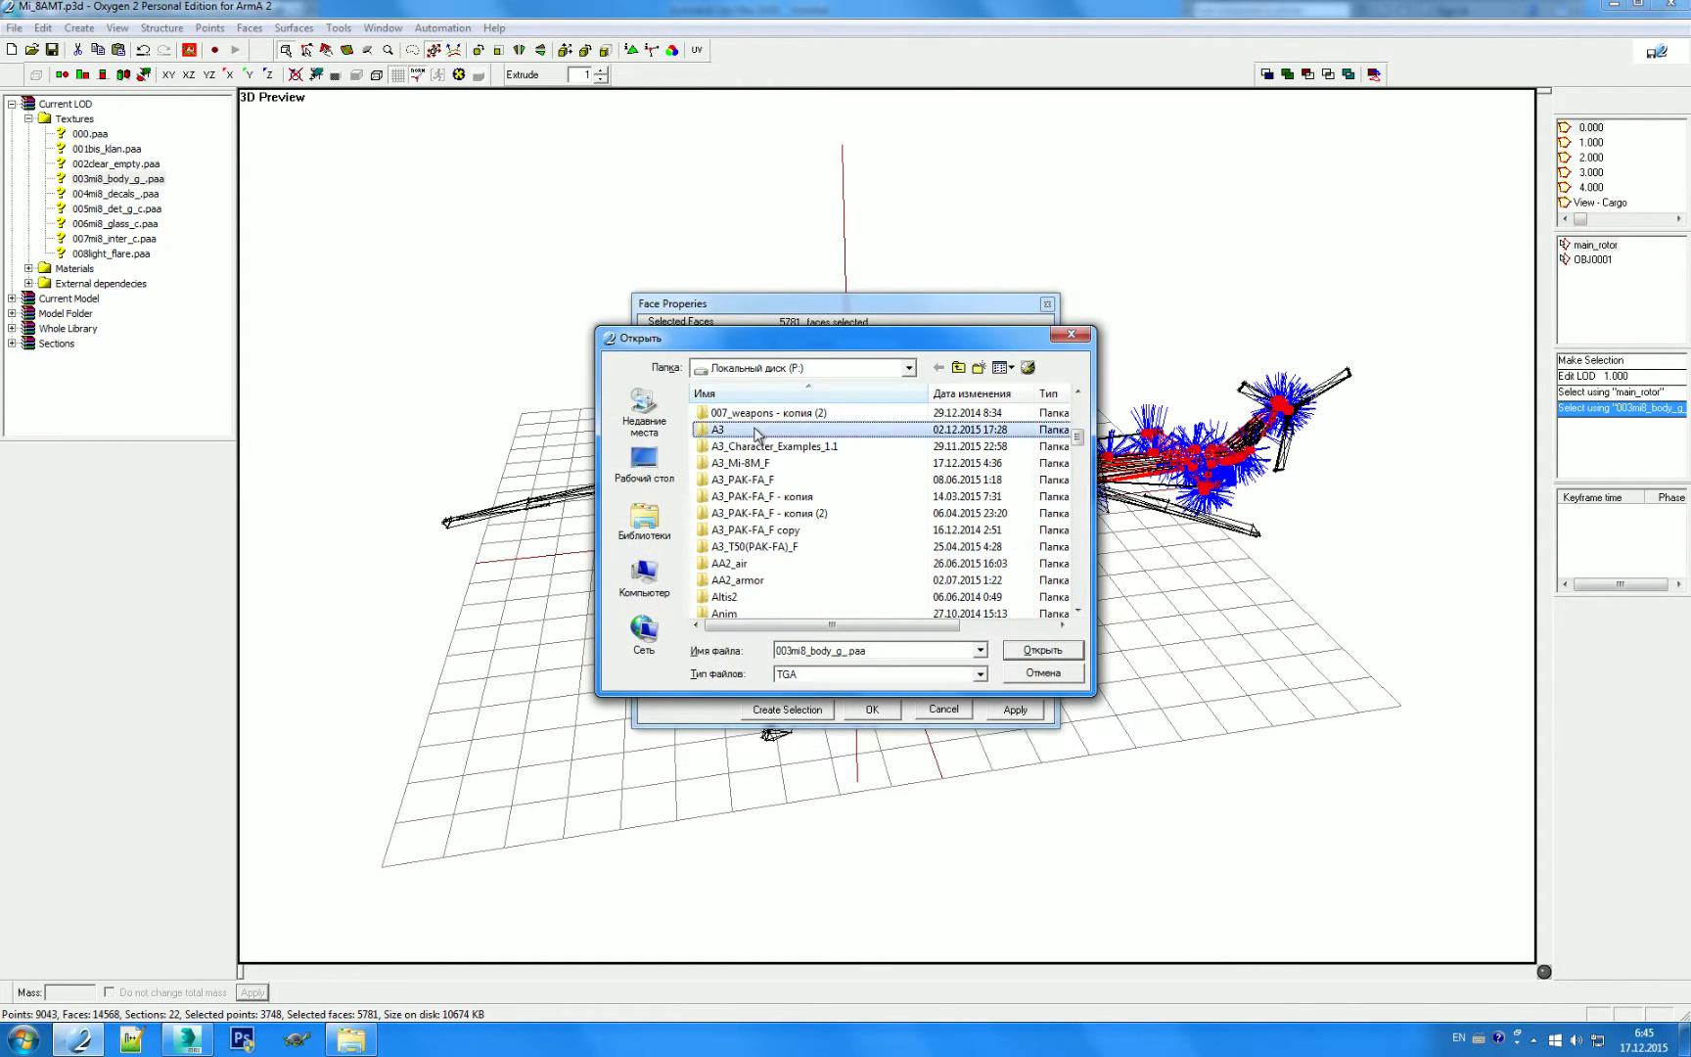
double_click(756, 430)
left_click(938, 367)
double_click(832, 533)
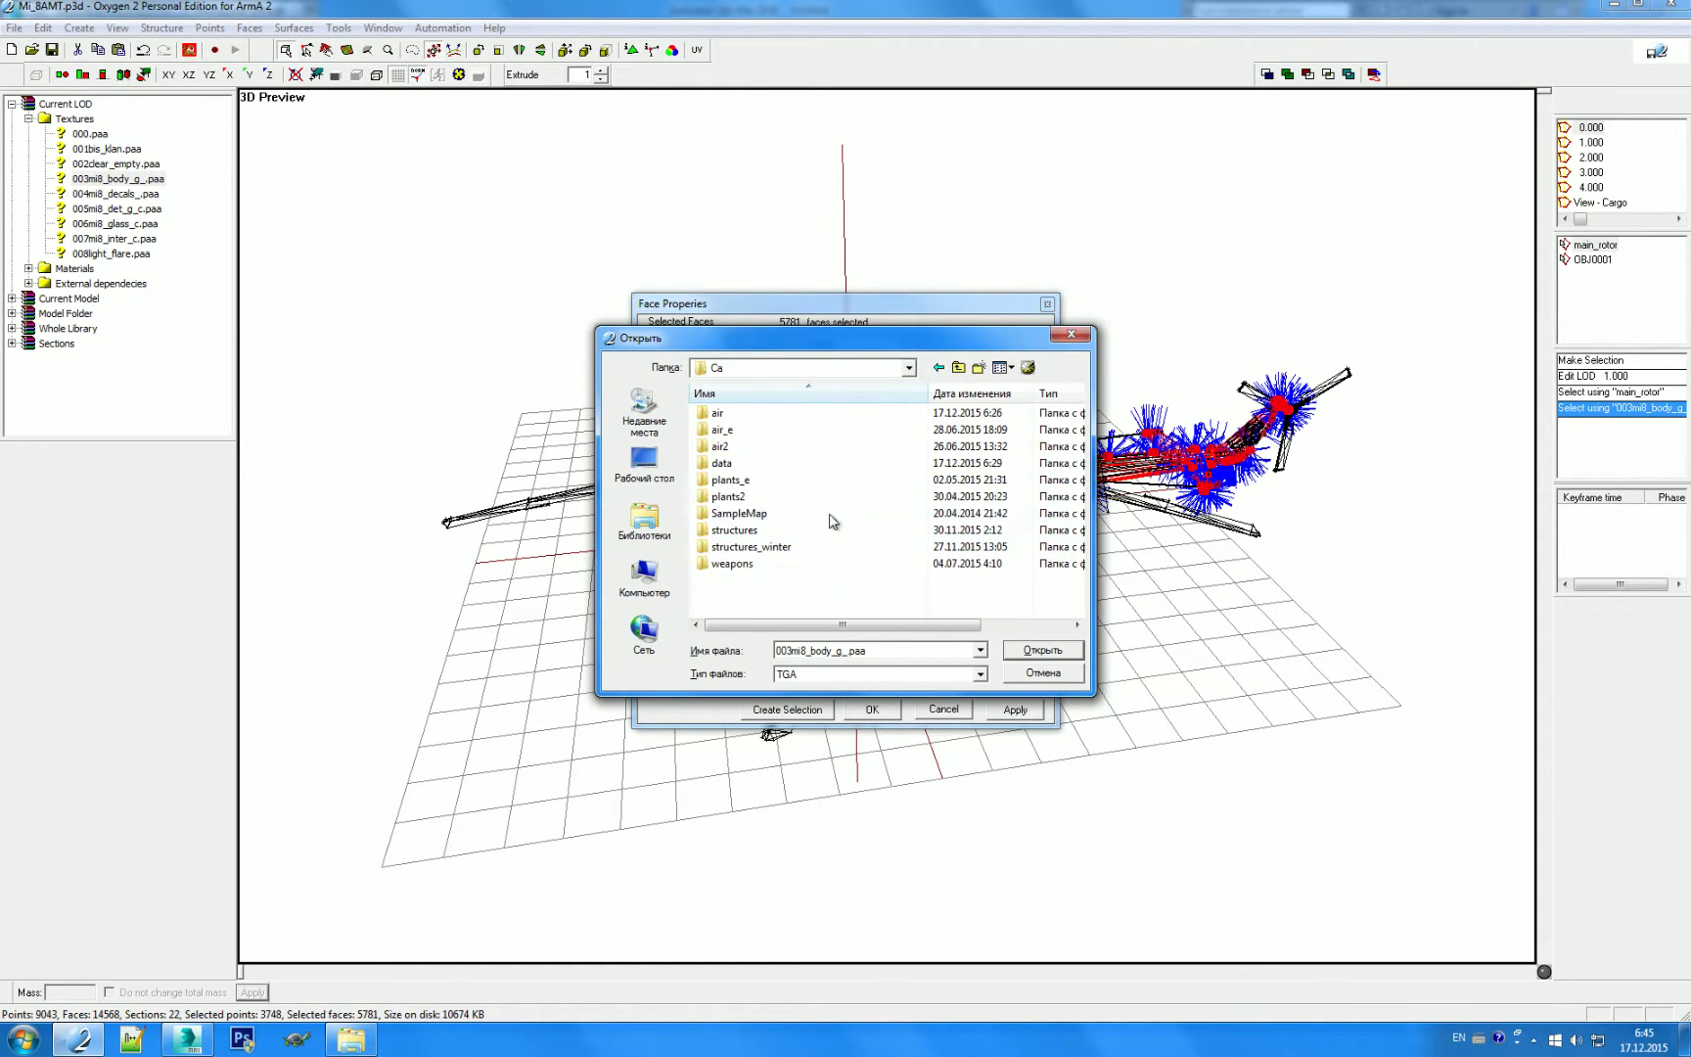
double_click(808, 424)
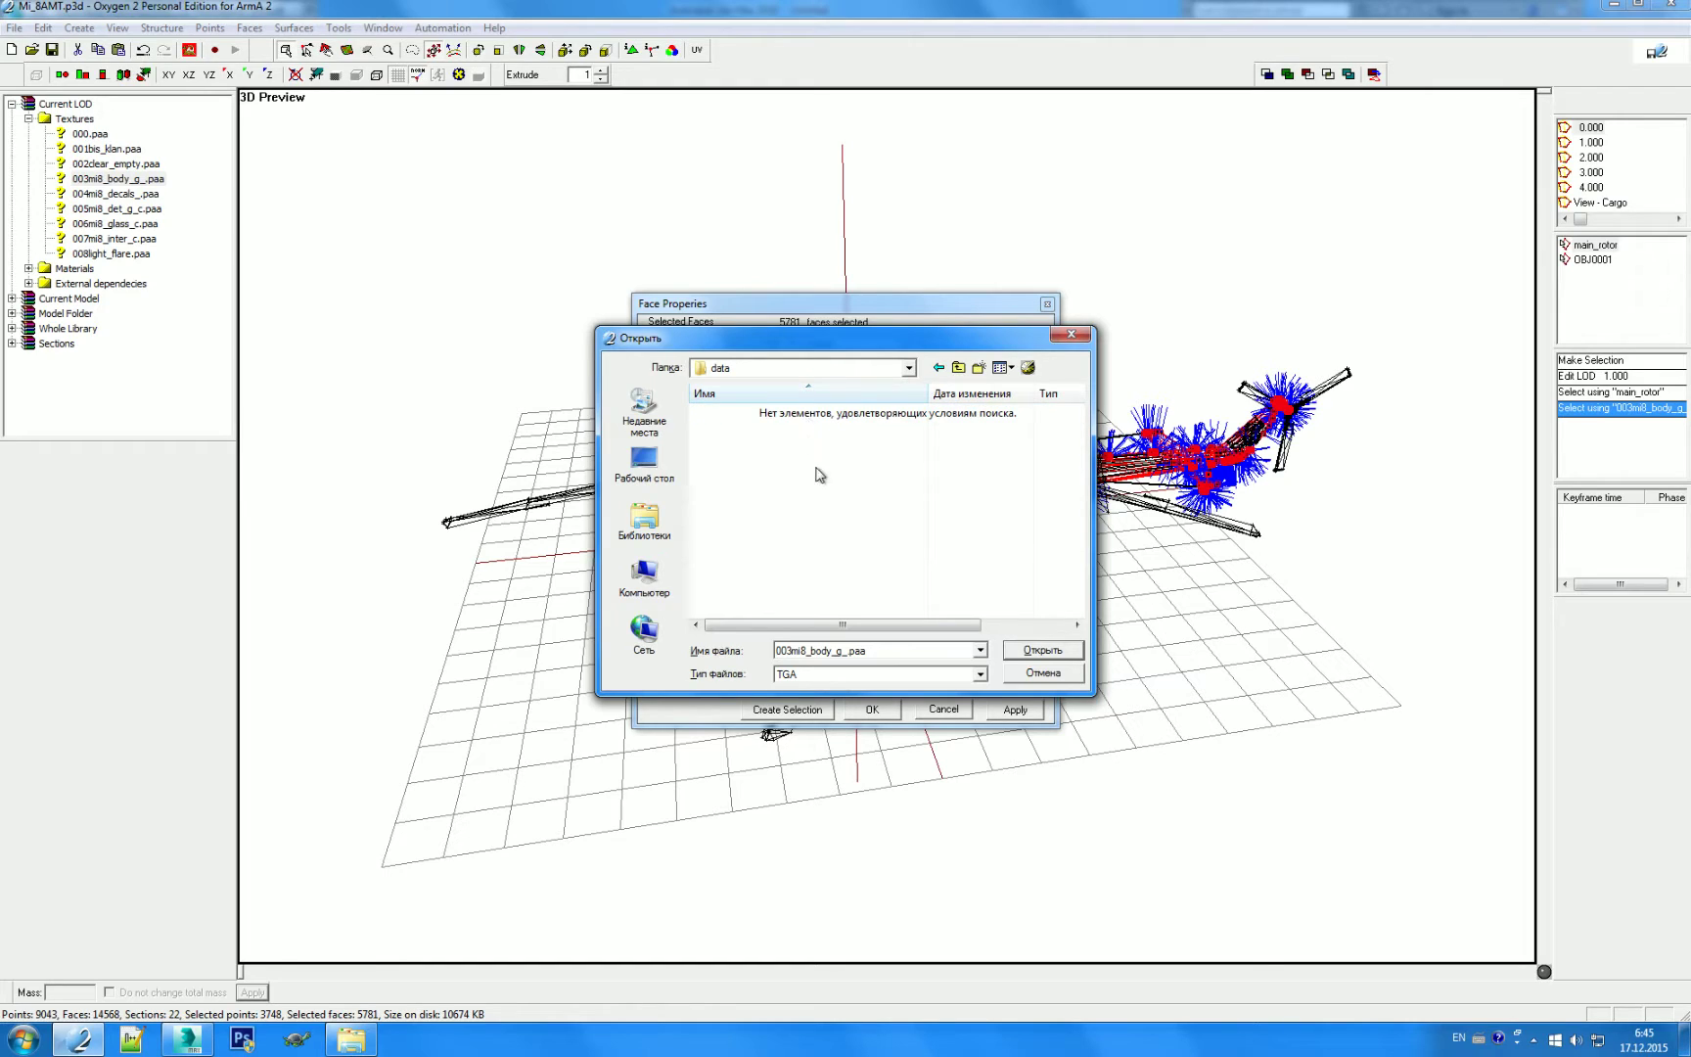
left_click(863, 676)
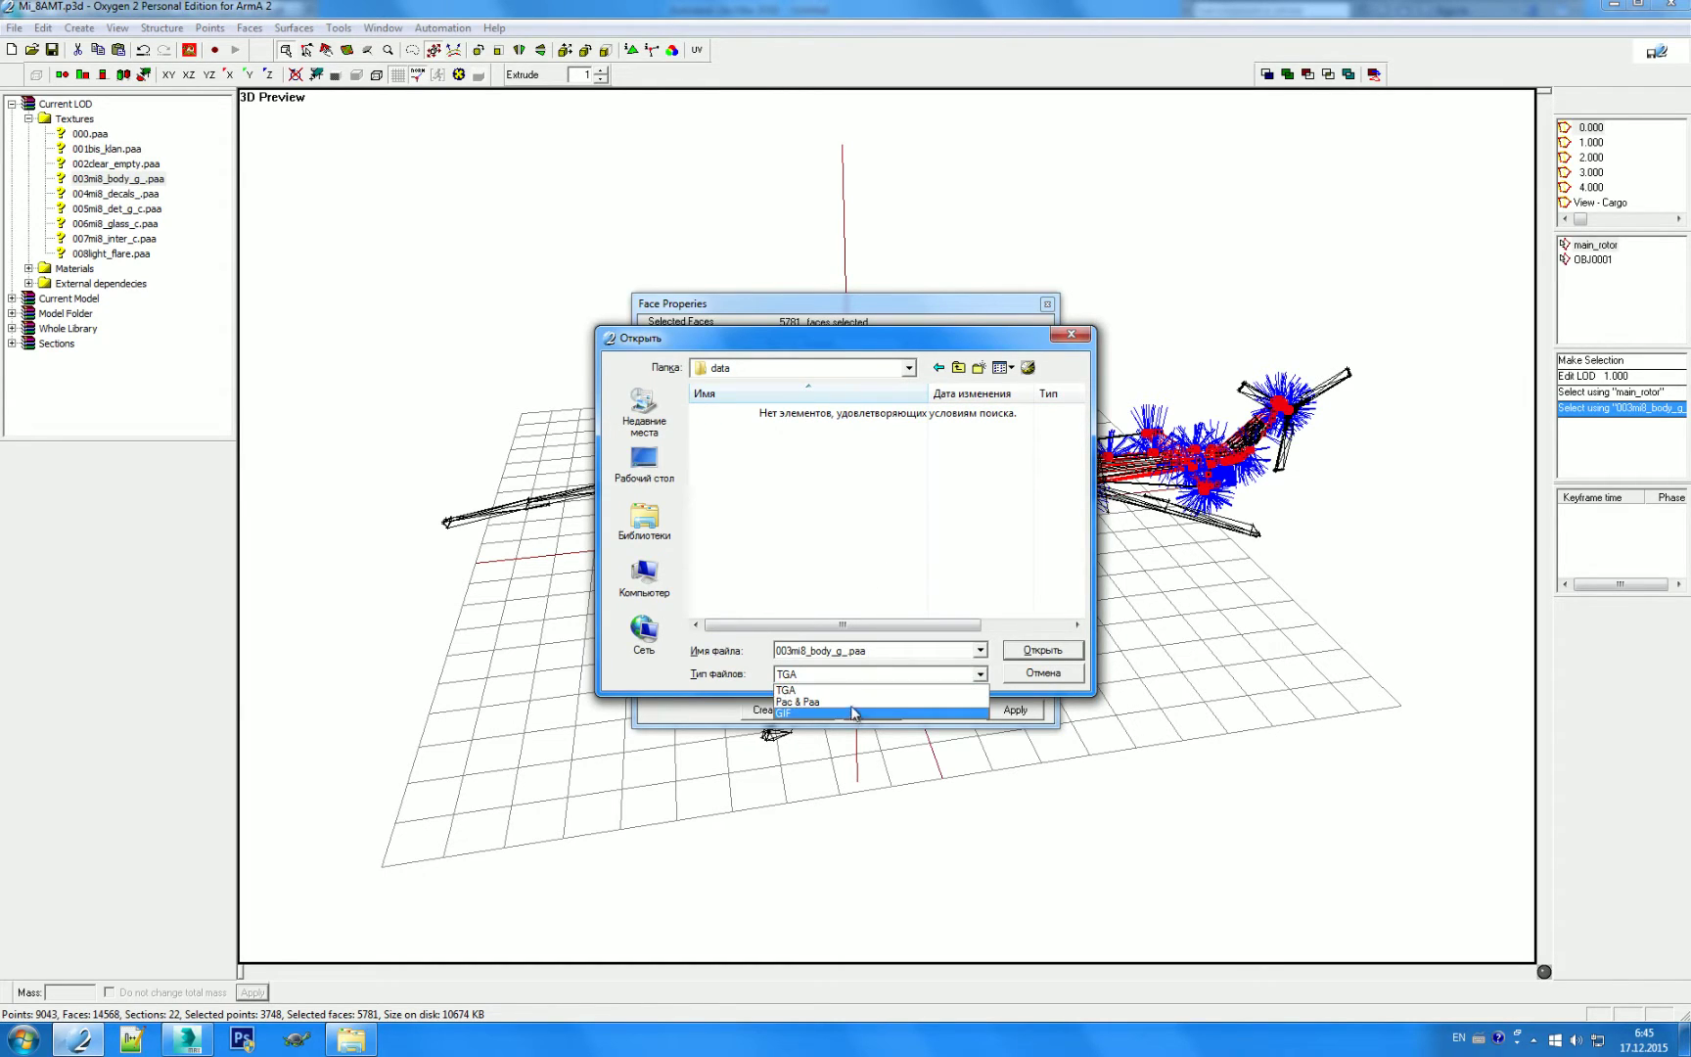
left_click_drag(1082, 448, 1082, 464)
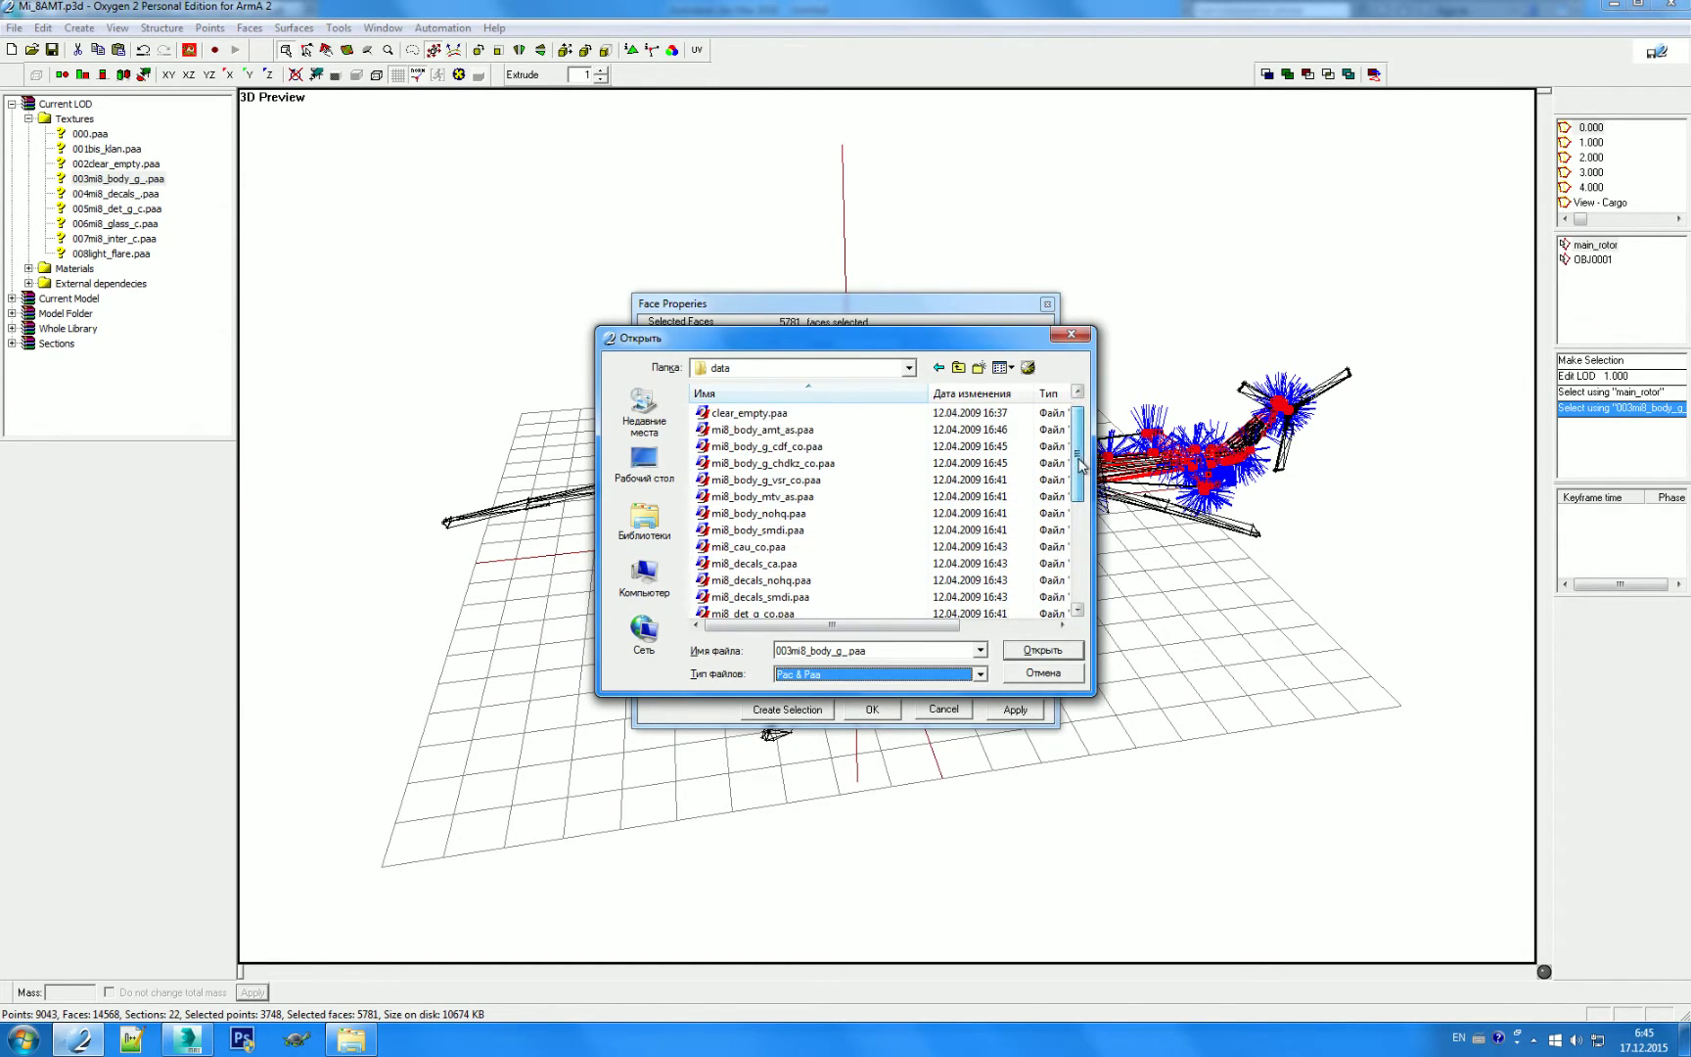
double_click(883, 449)
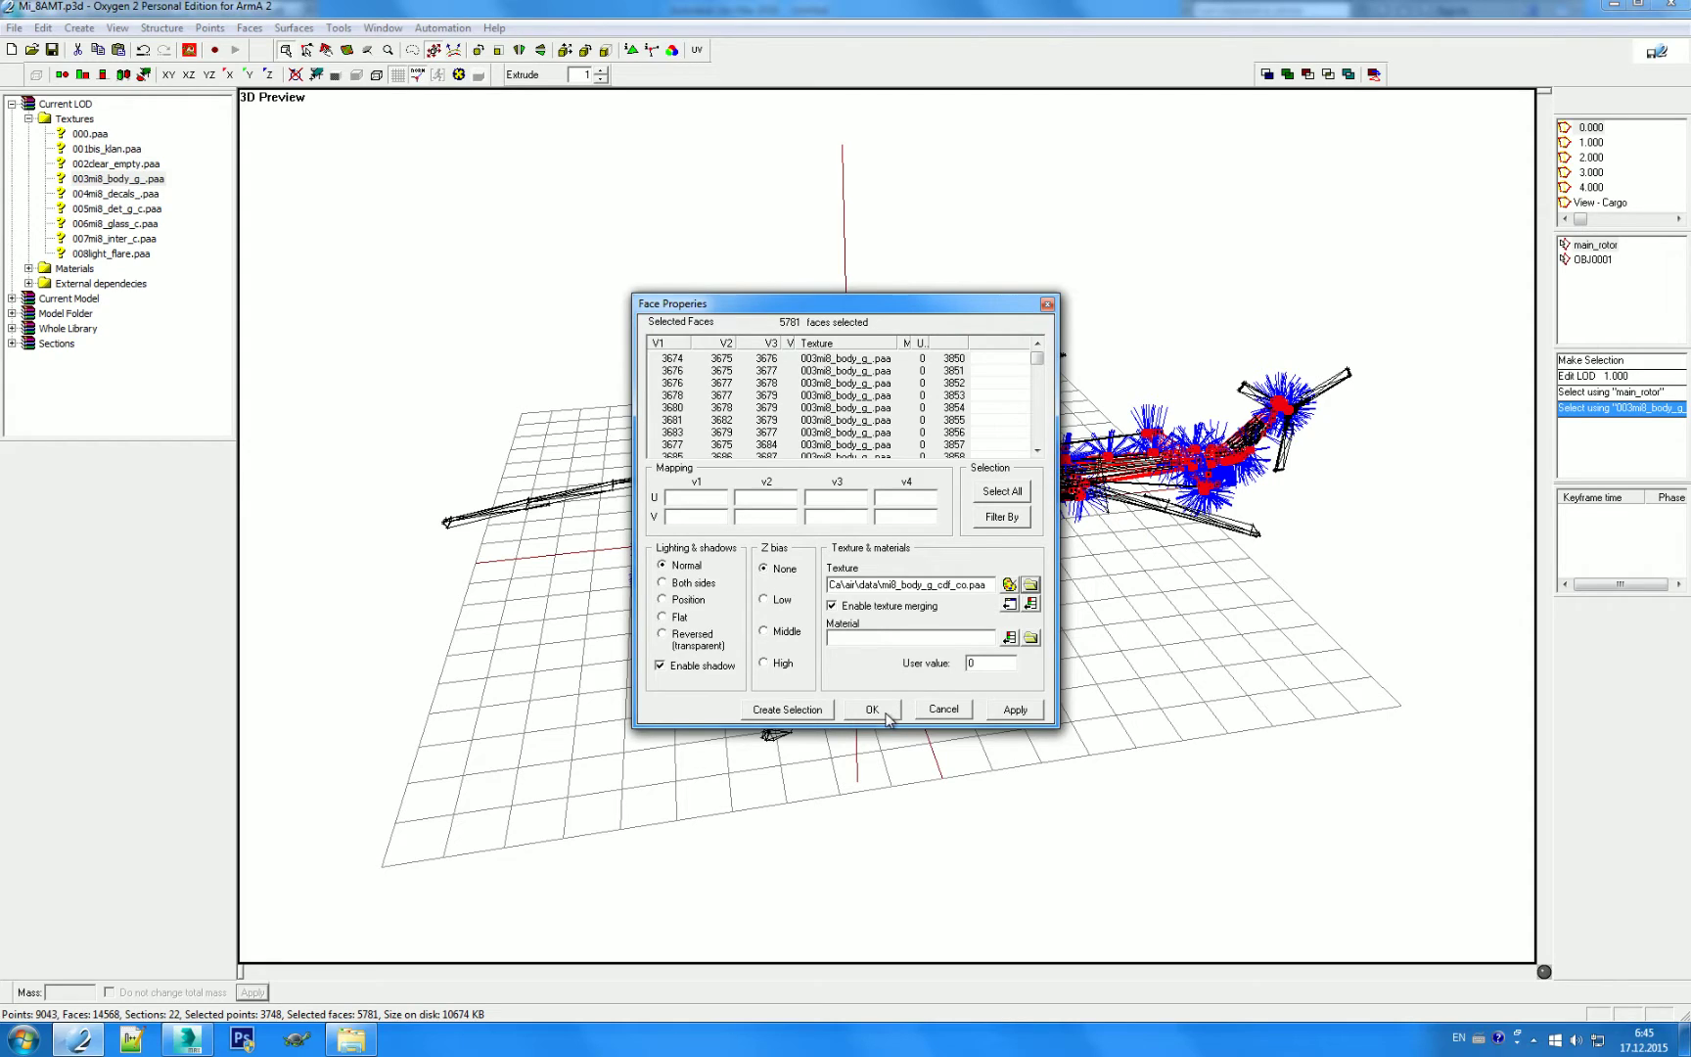
left_click(889, 718)
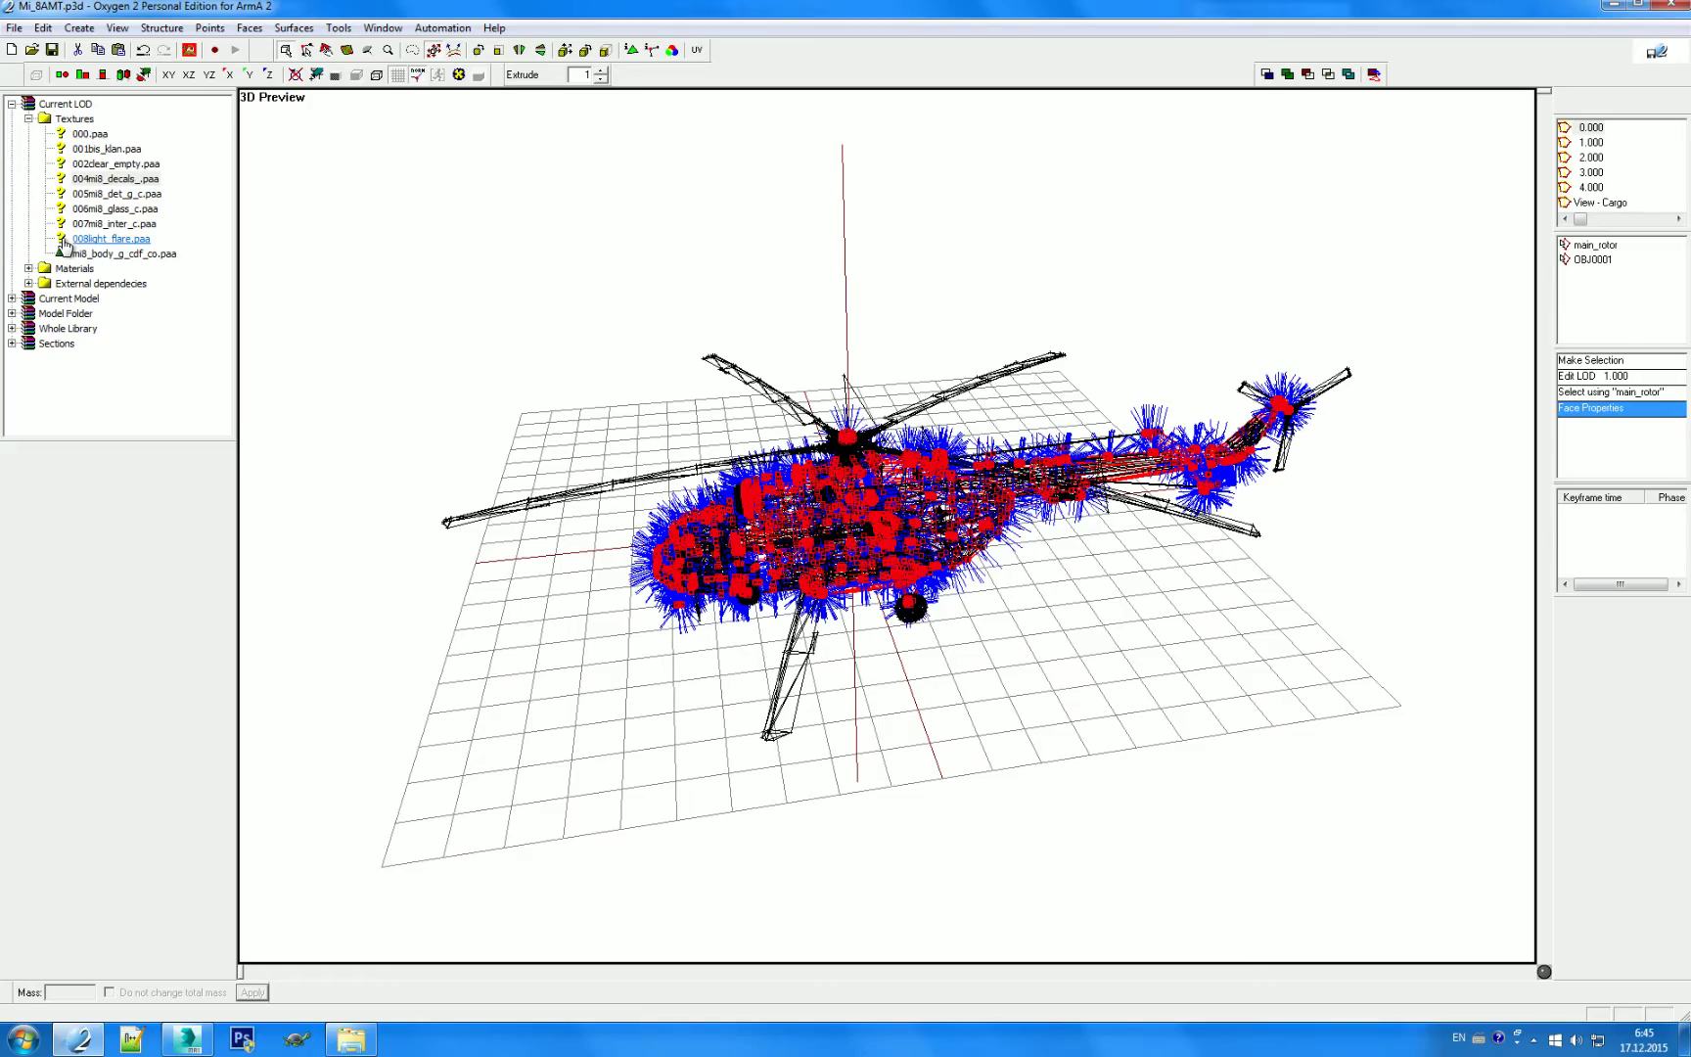
left_click(726, 534)
Step: Switch the 3D Preview to solid shaded rendering and zoom in on the helicopter
mouse_move(1133, 589)
right_mouse_down()
mouse_move(1247, 548)
mouse_move(422, 203)
right_mouse_up()
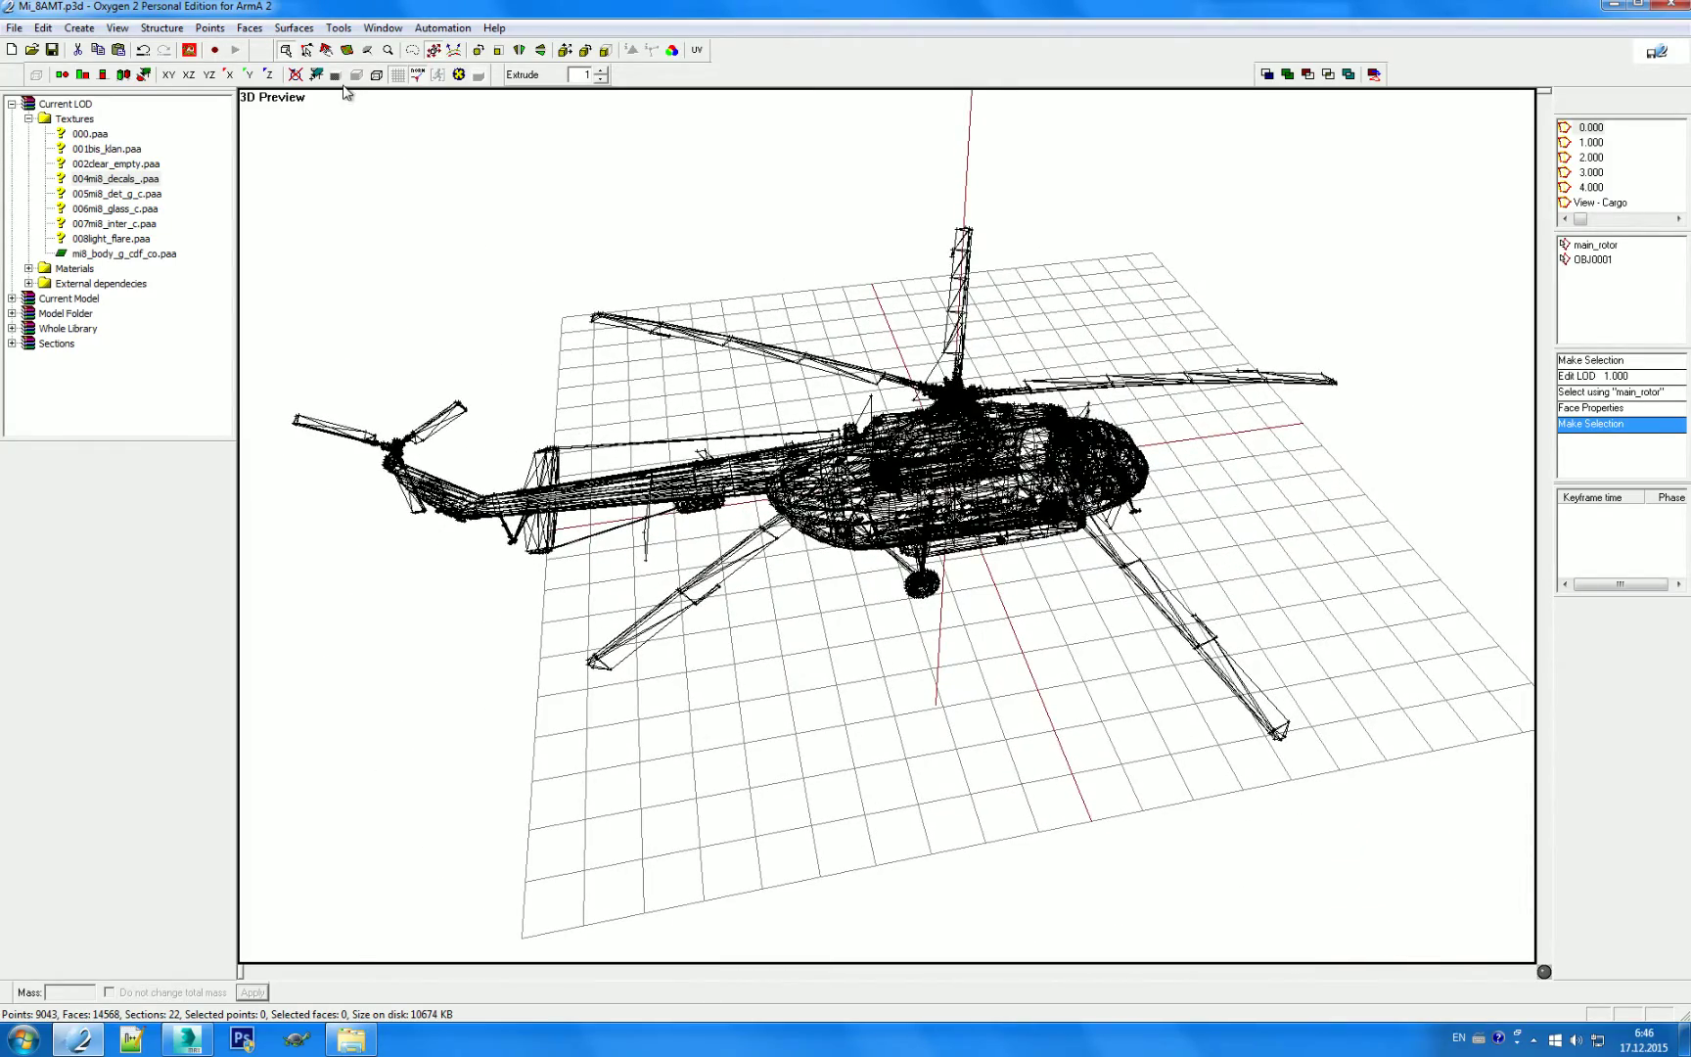
left_click(477, 69)
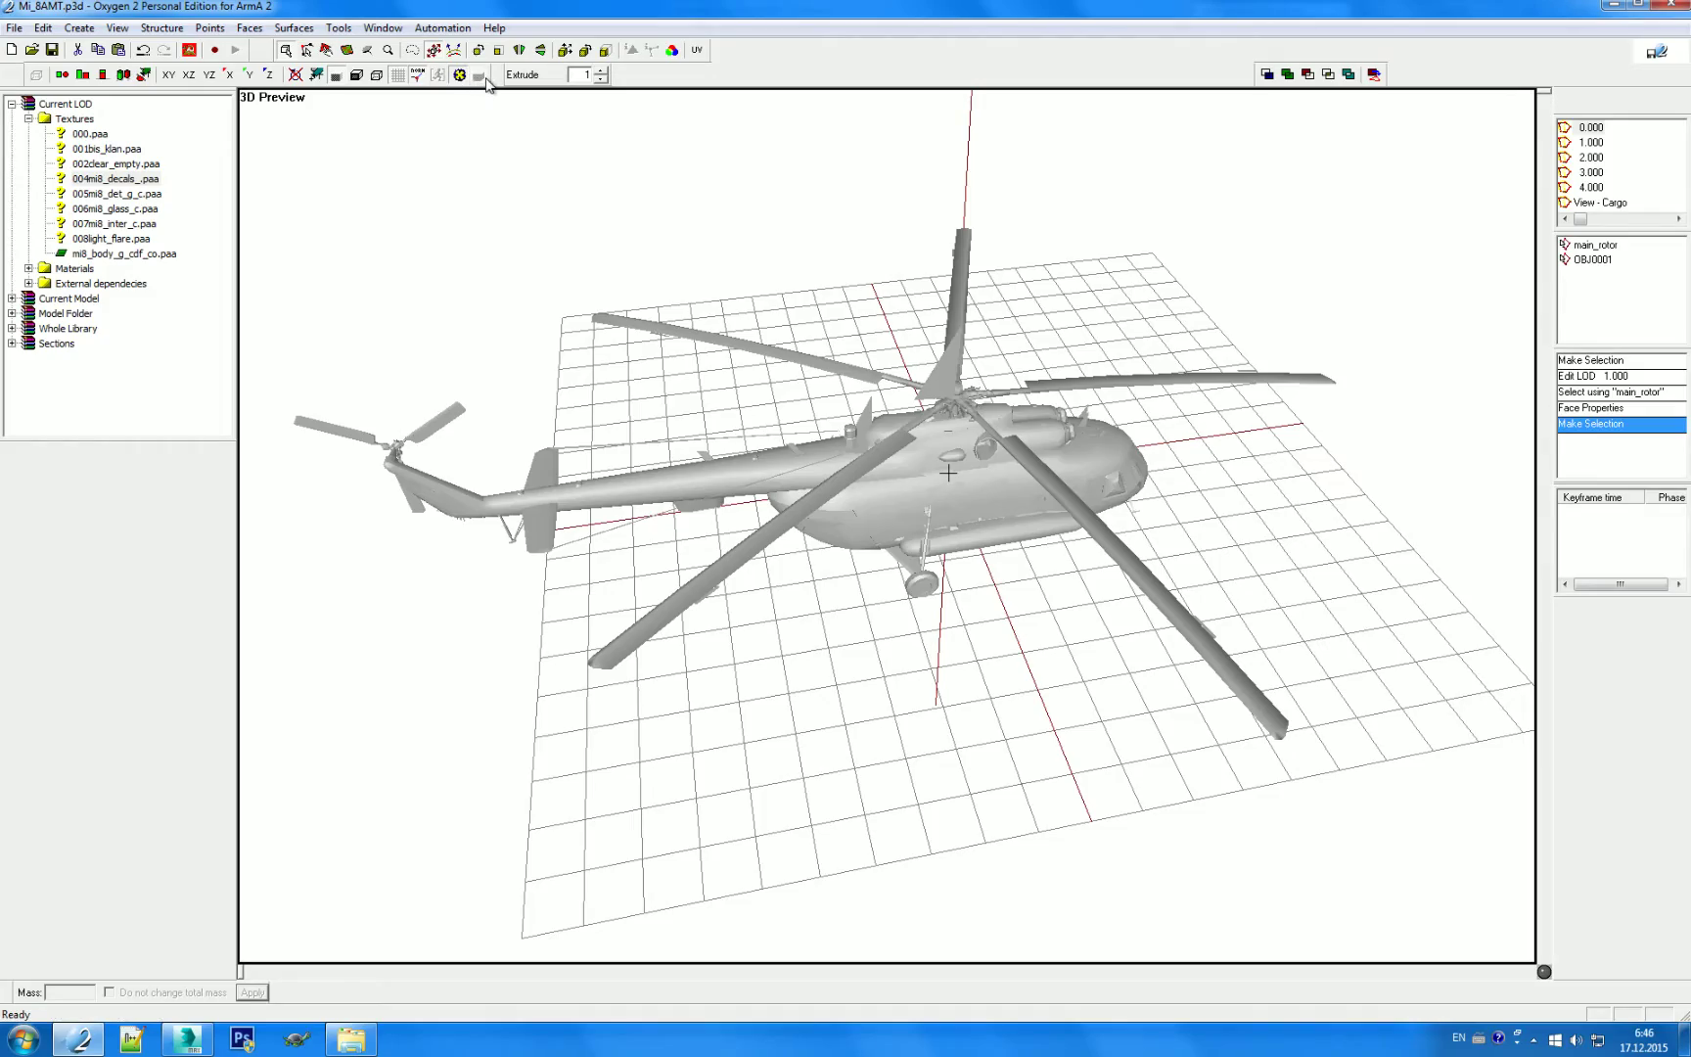
right_click_drag(783, 323, 1052, 337)
scroll(1053, 336, "up", 2)
scroll(1067, 362, "up", 2)
scroll(1102, 409, "up", 2)
scroll(1102, 409, "up", 3)
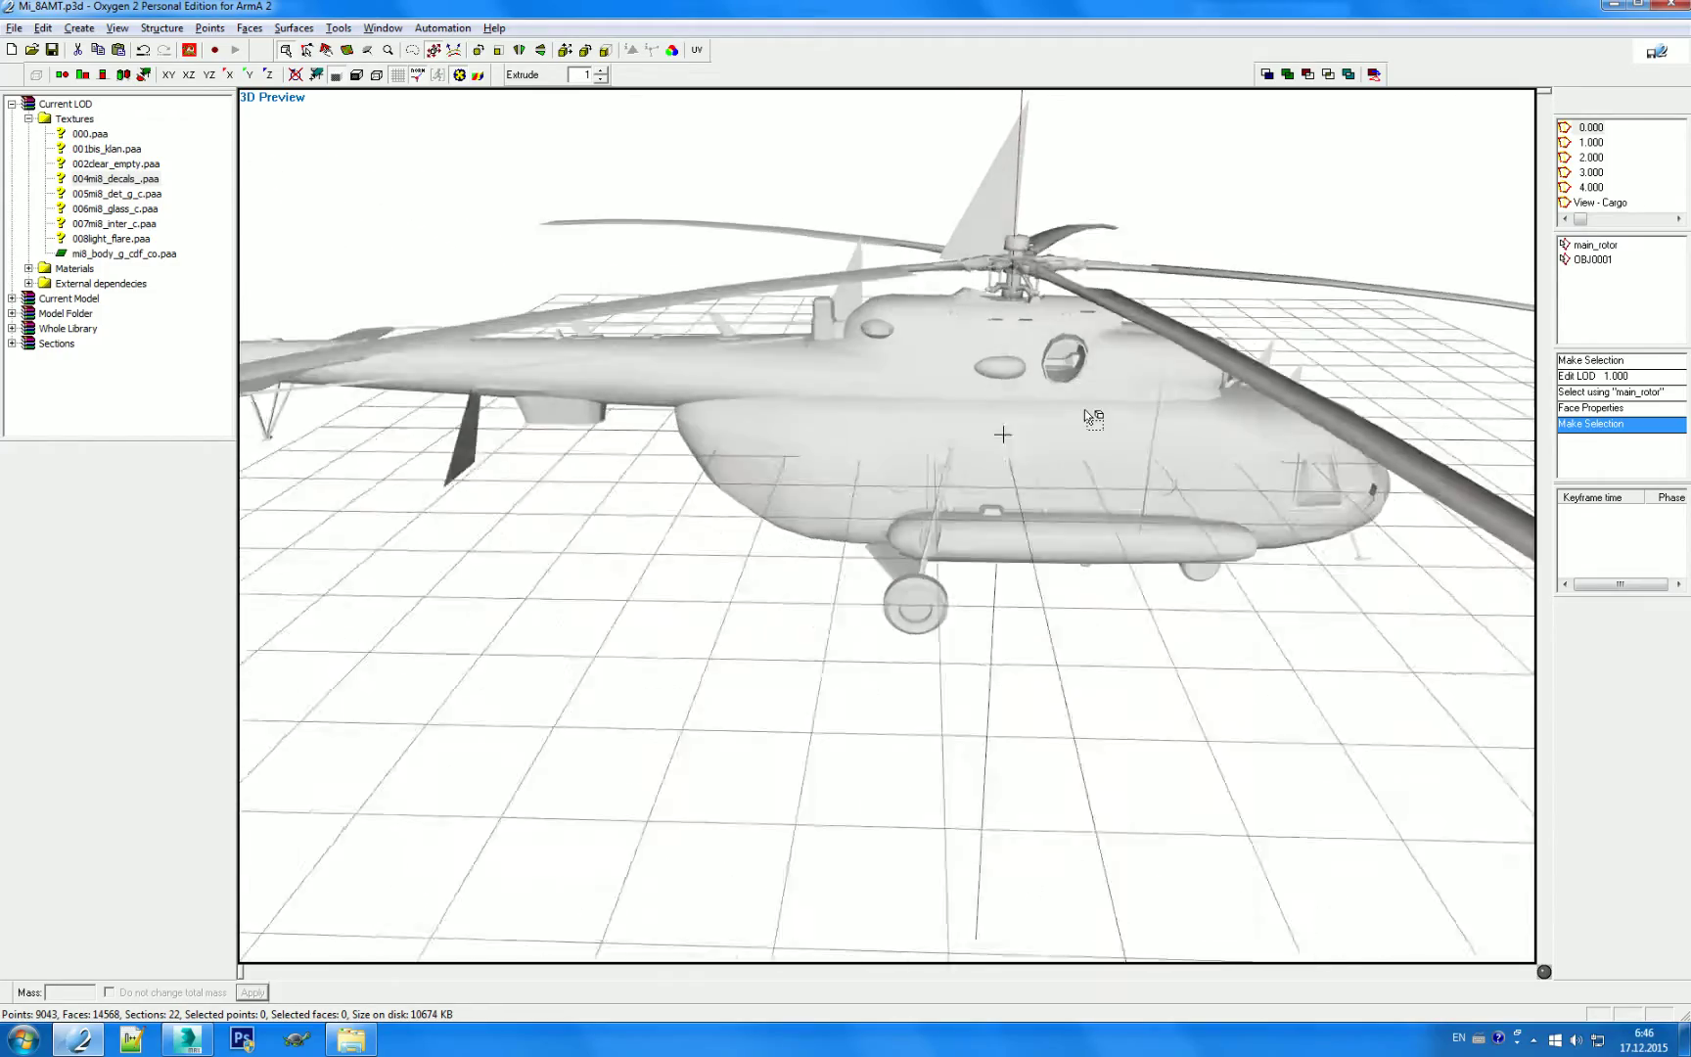
Step: Inspect the shaded helicopter from rear-left, front-left and rotor-hub views, then recentre it
right_click_drag(1097, 419, 954, 423)
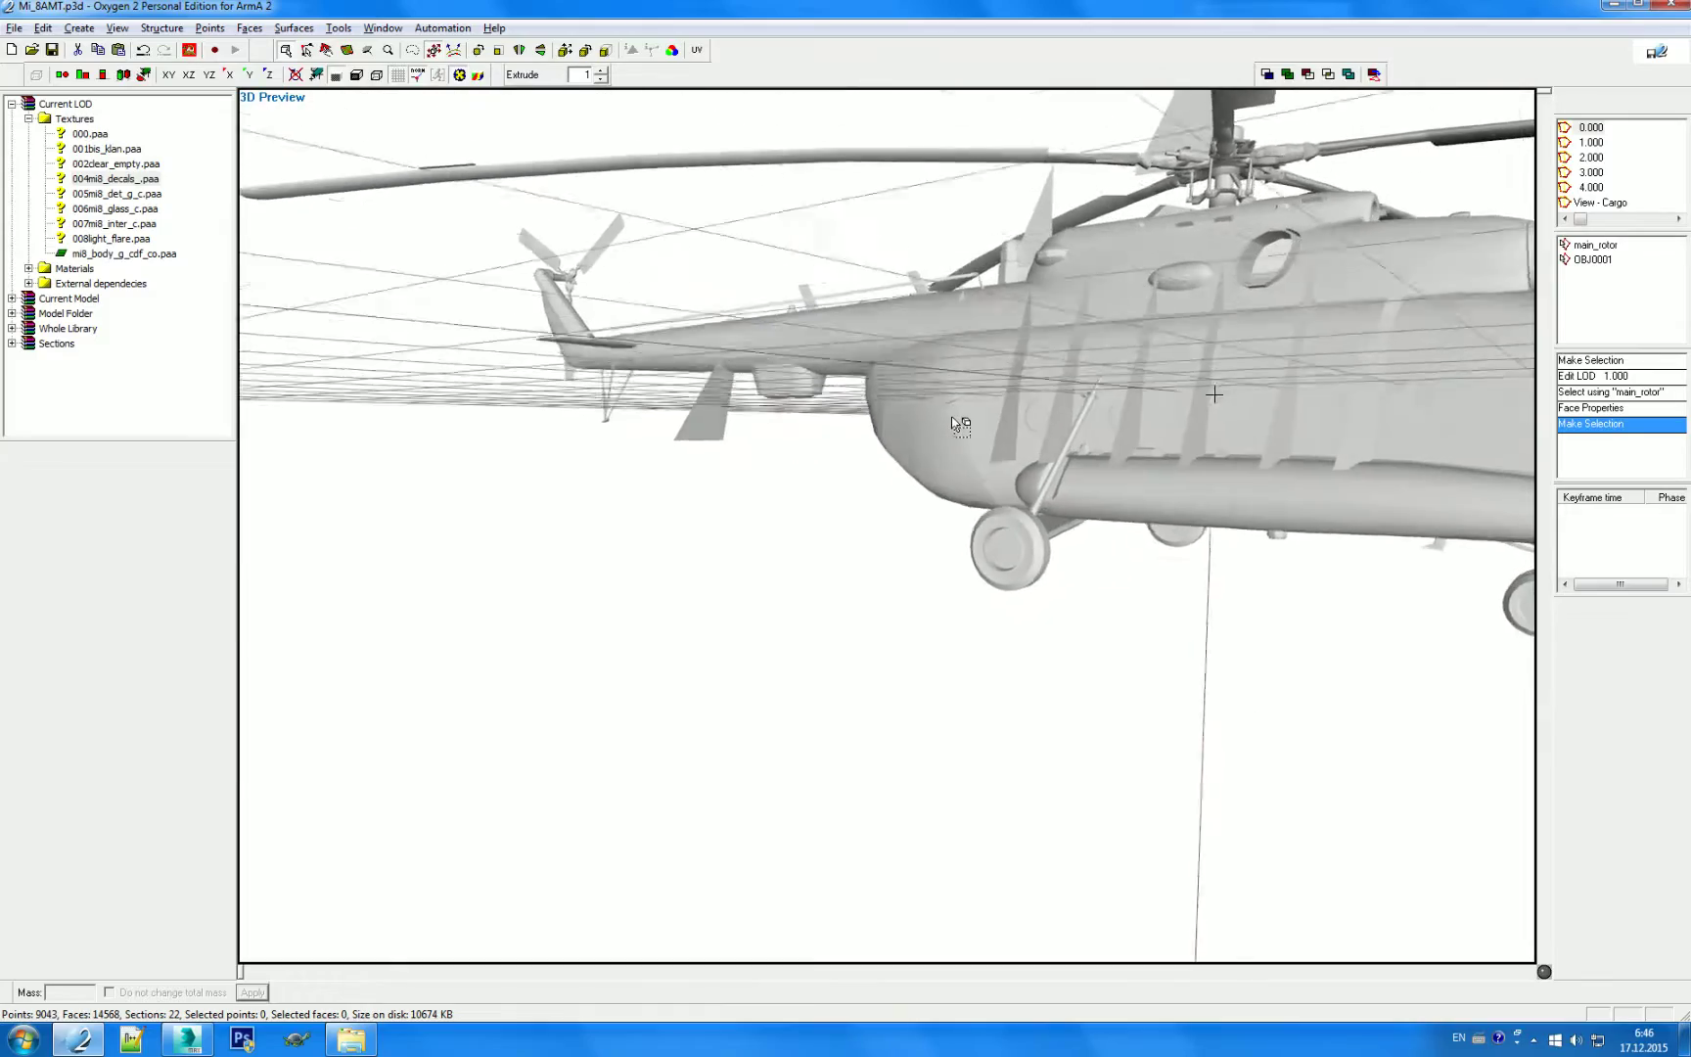
scroll(959, 427, "down", 5)
mouse_move(959, 426)
right_mouse_down()
mouse_move(1175, 477)
mouse_move(1112, 449)
right_mouse_up()
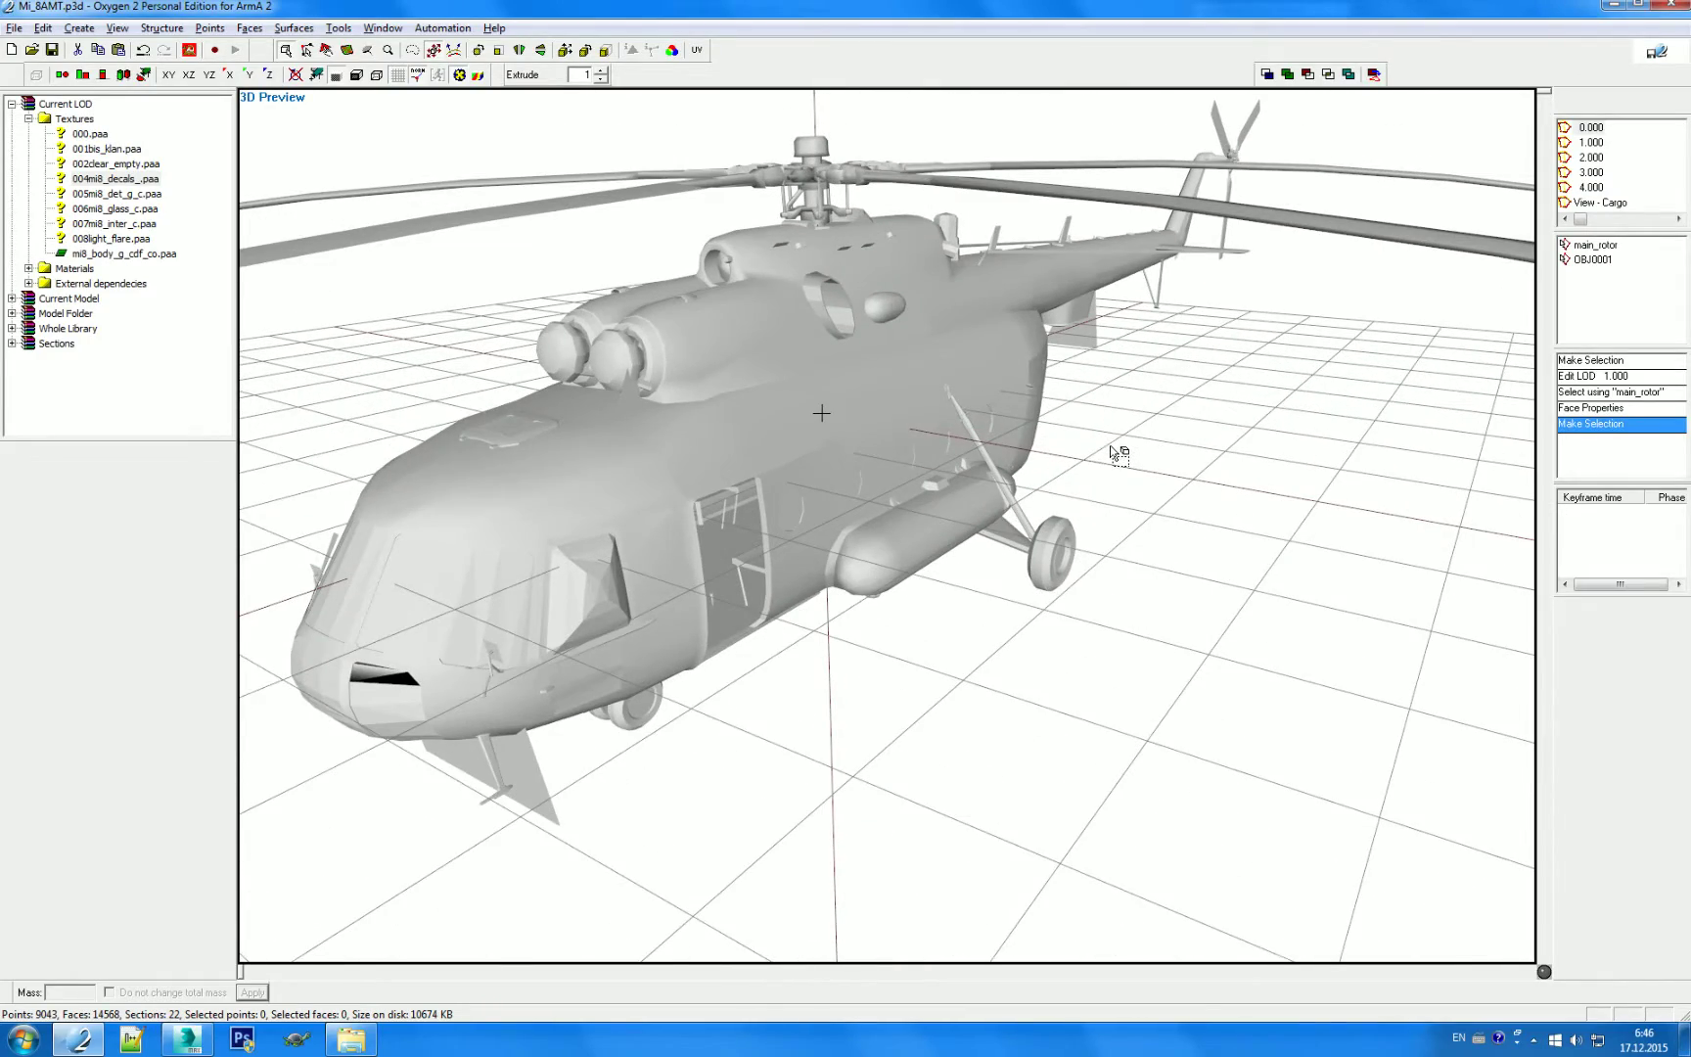
right_click_drag(1082, 437, 1043, 422)
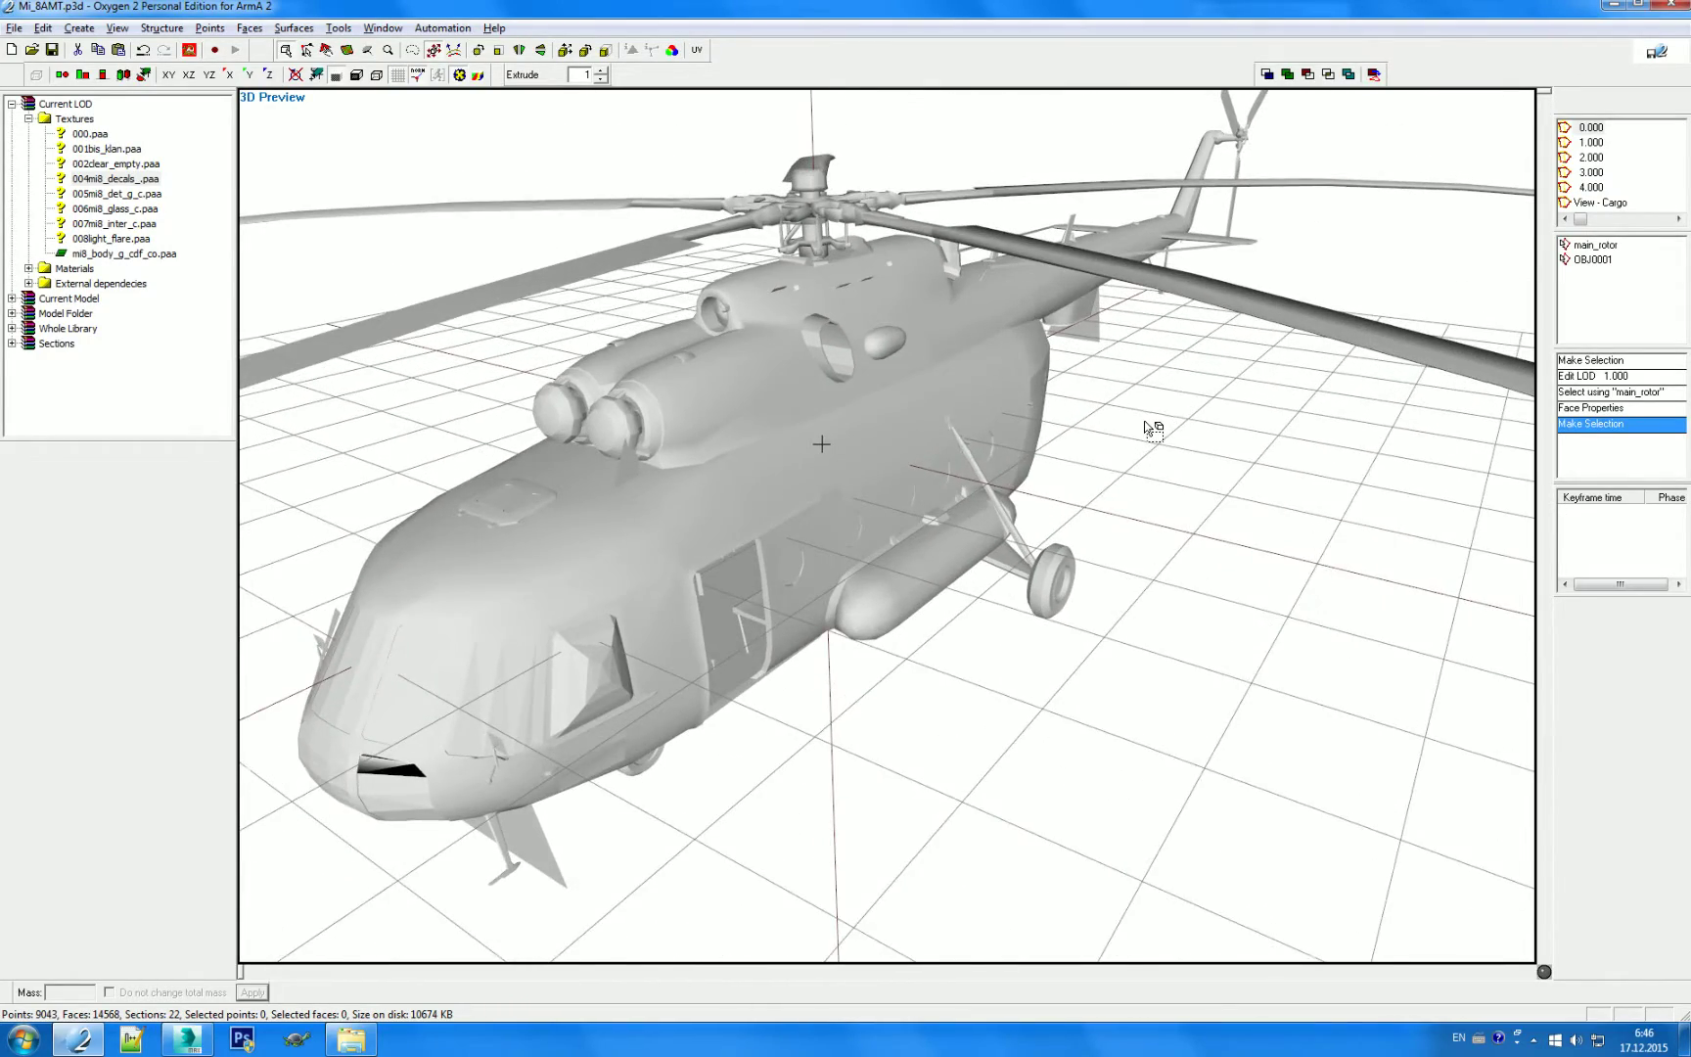
scroll(1043, 427, "up", 5)
scroll(1154, 429, "down", 2)
scroll(1153, 431, "down", 1)
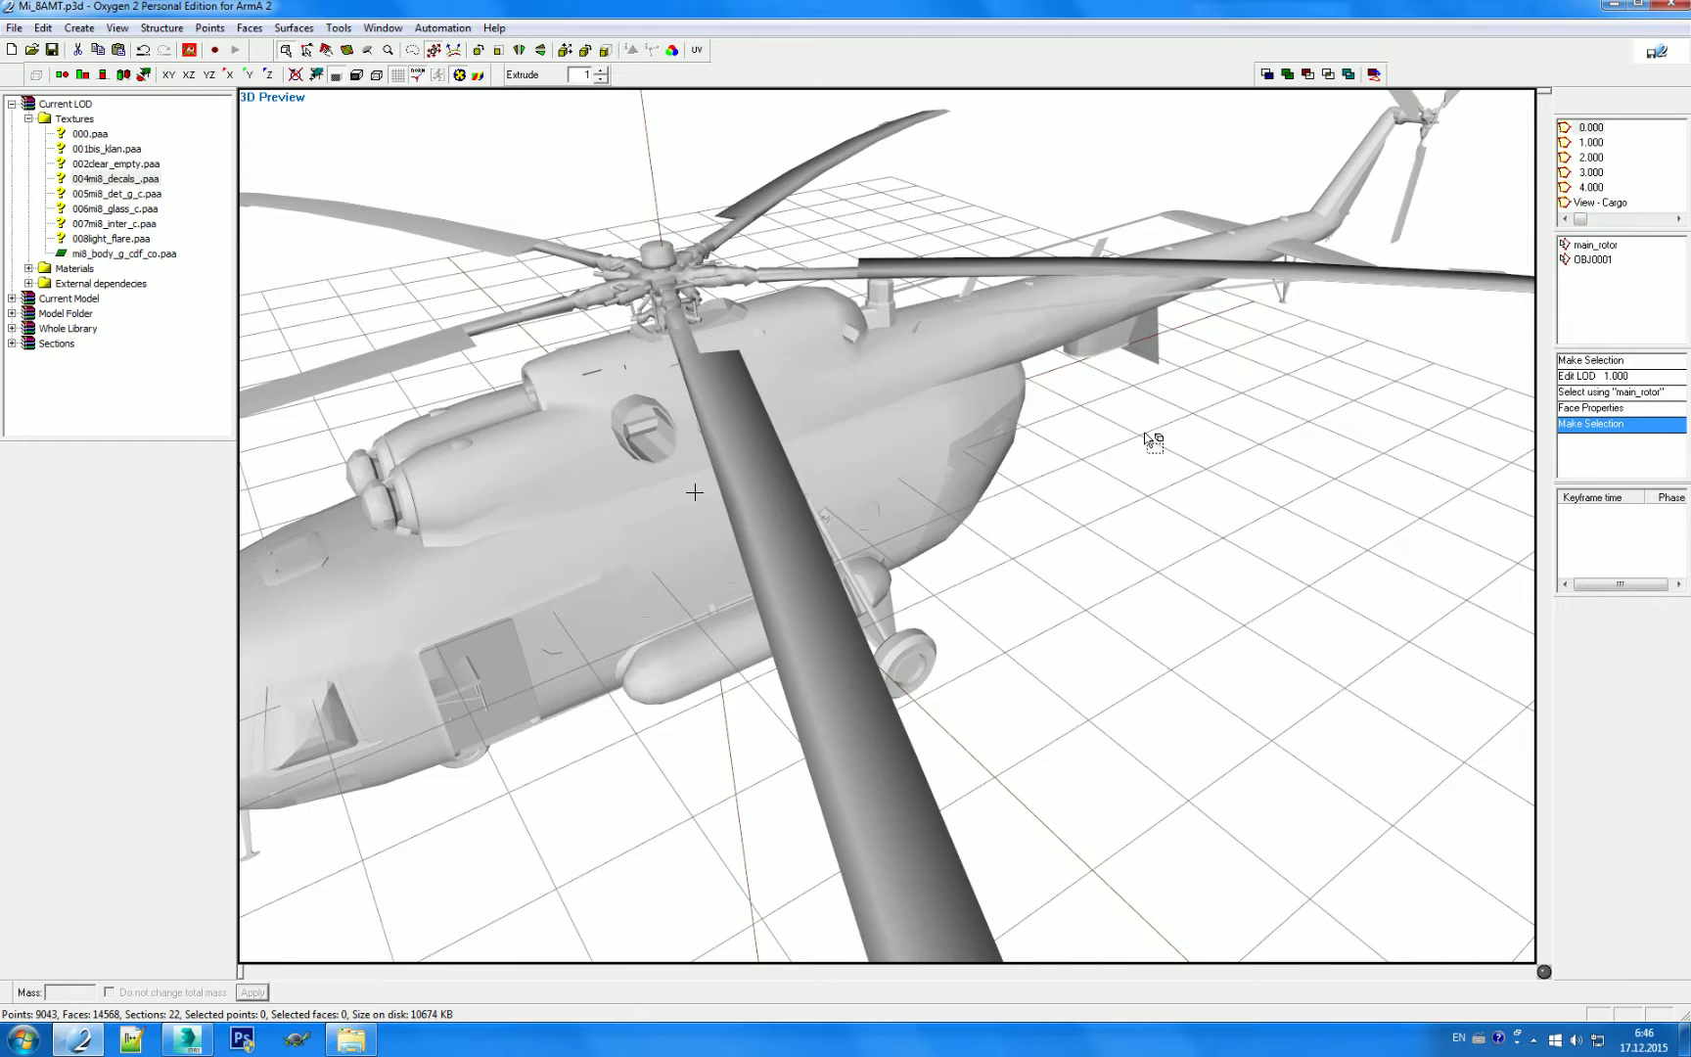
scroll(1152, 436, "down", 2)
scroll(1151, 442, "down", 2)
scroll(1143, 440, "down", 1)
scroll(1096, 480, "down", 2)
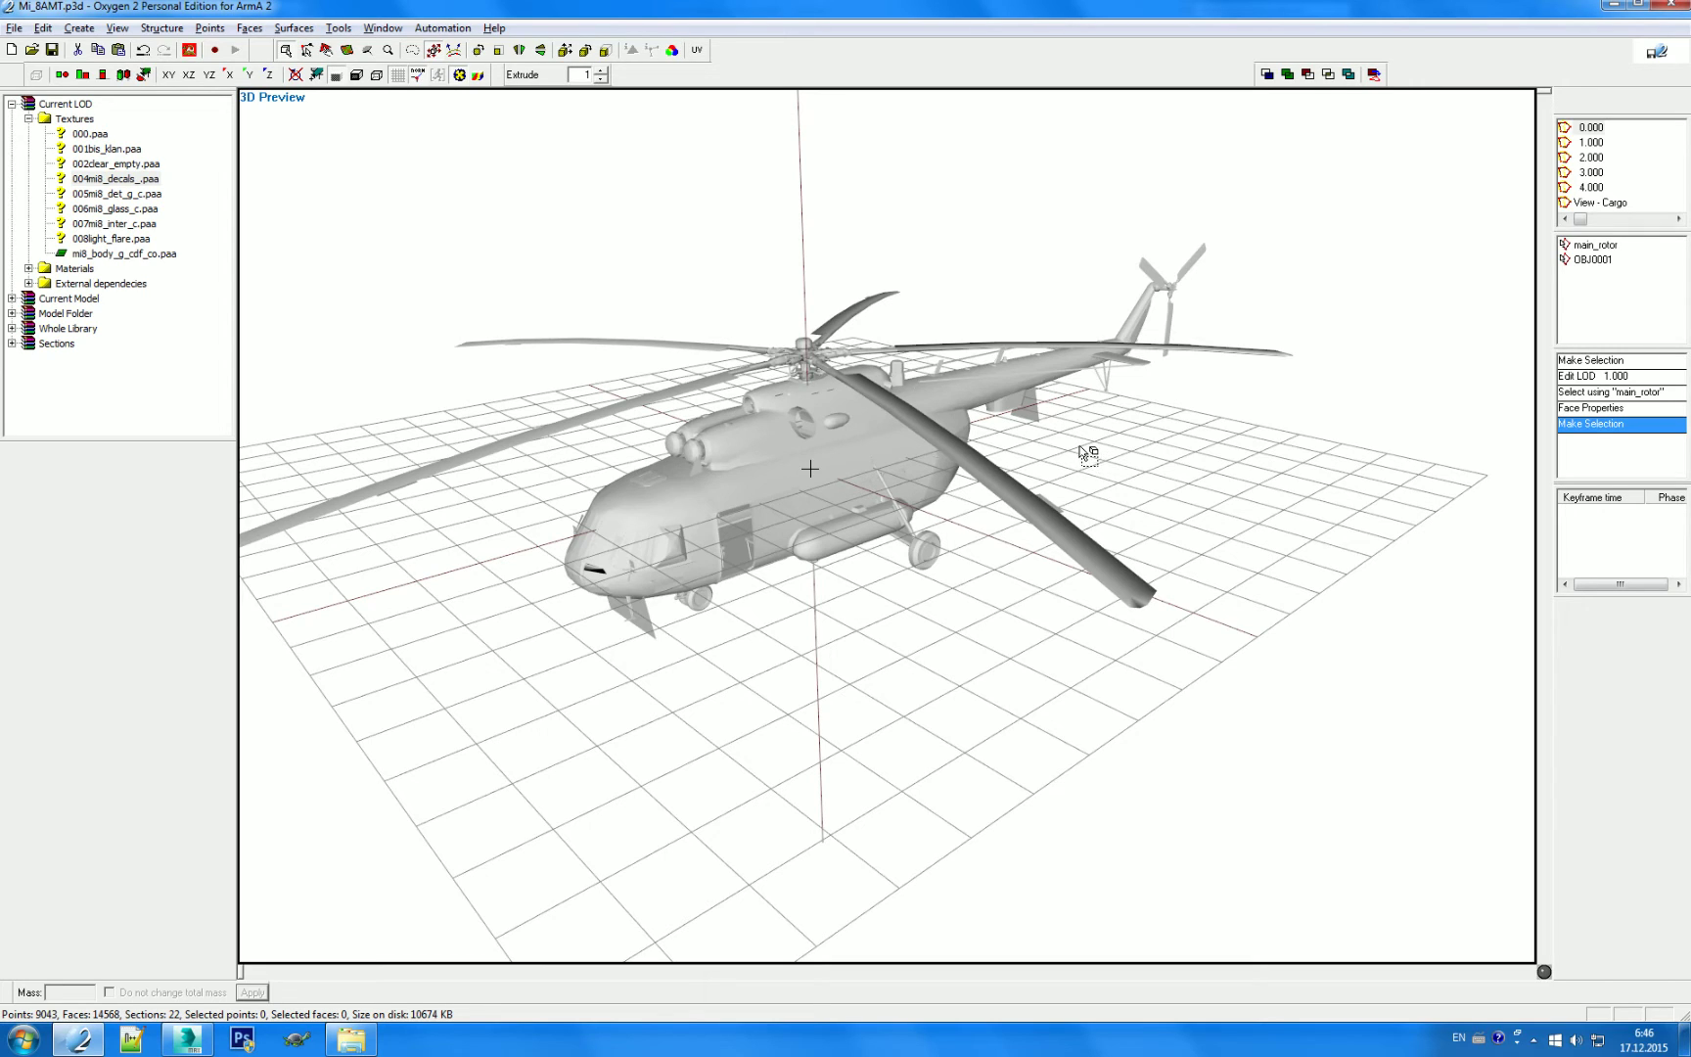
key("Left")
key("Left")
key("Left")
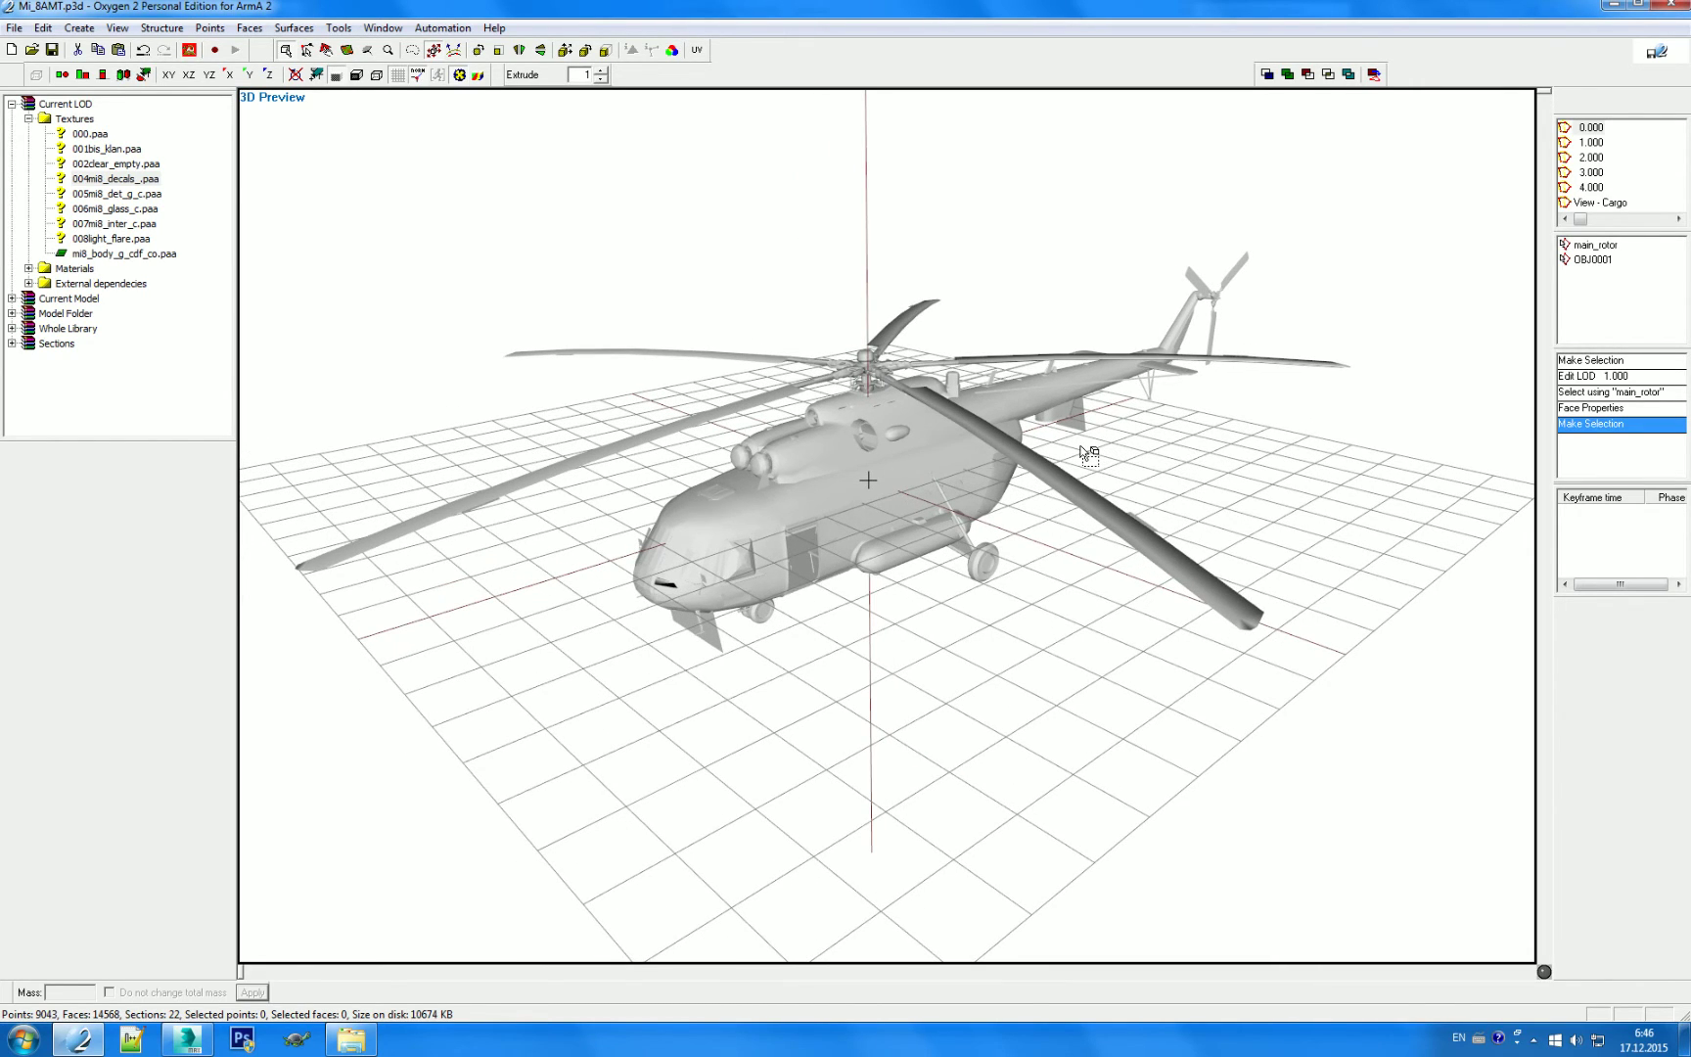